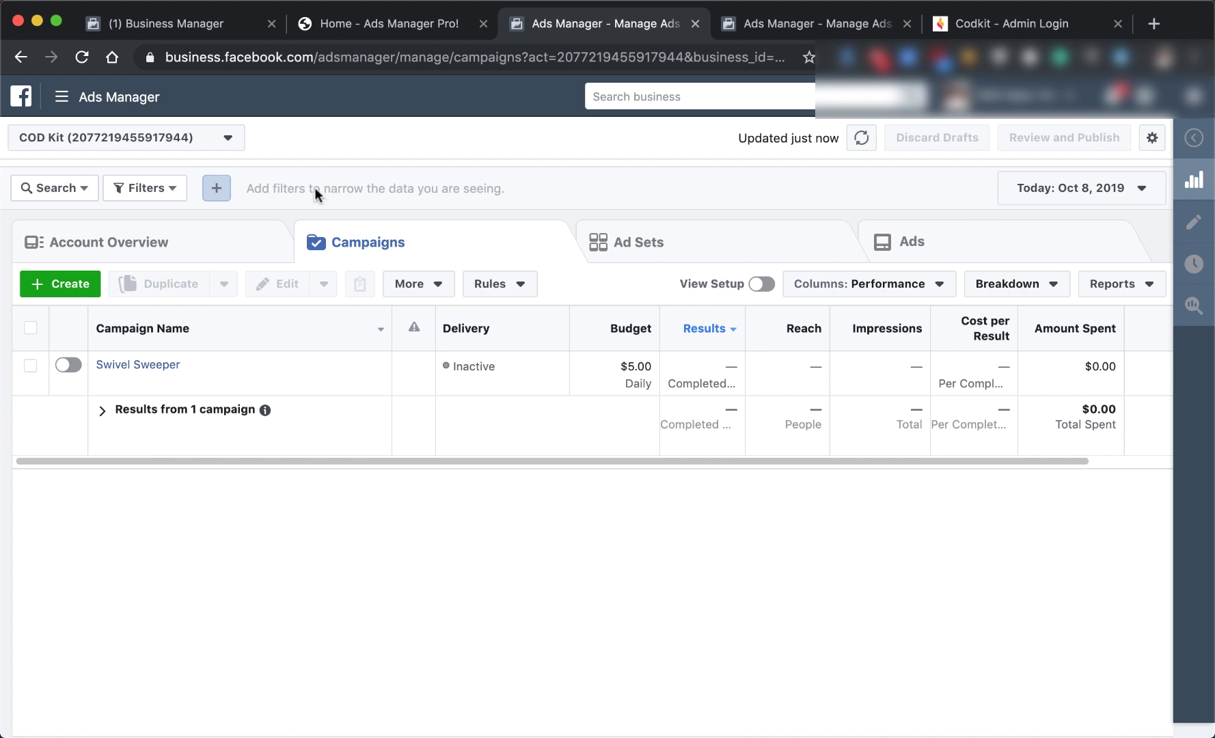
# Open the Audiences page from the full list of business tools and switch to it.
pyautogui.click(61, 100)
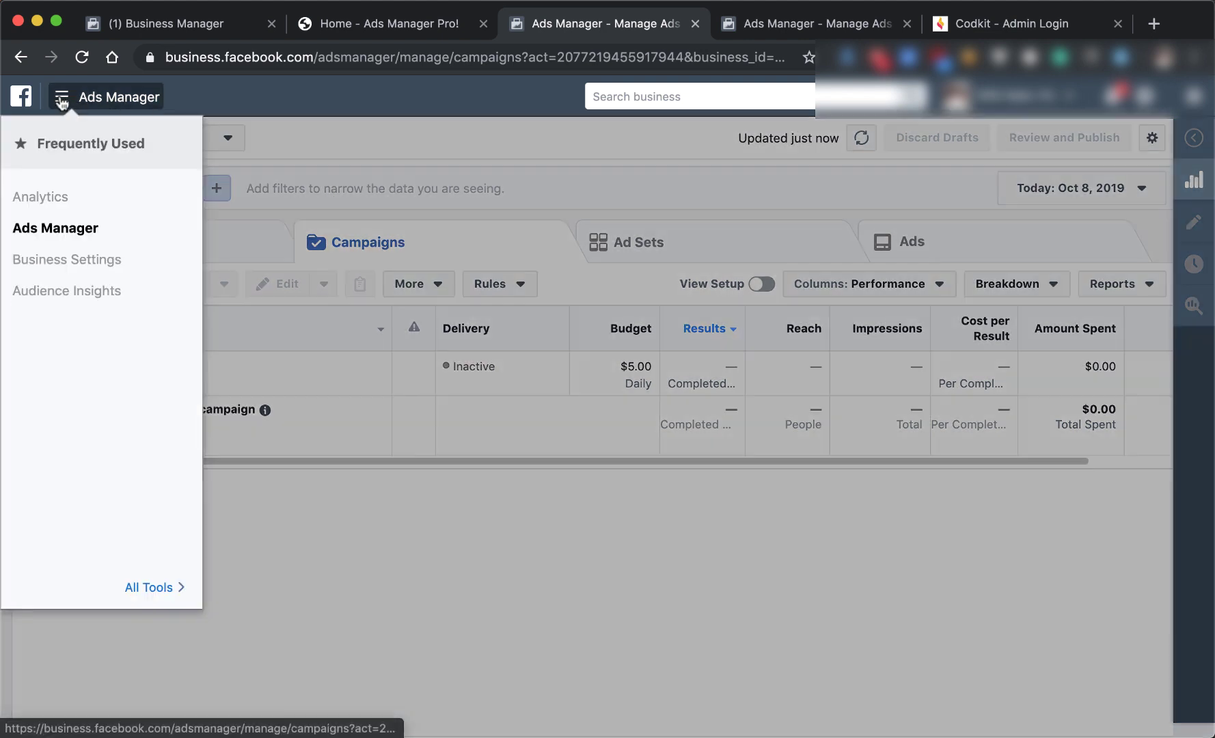
pyautogui.click(164, 591)
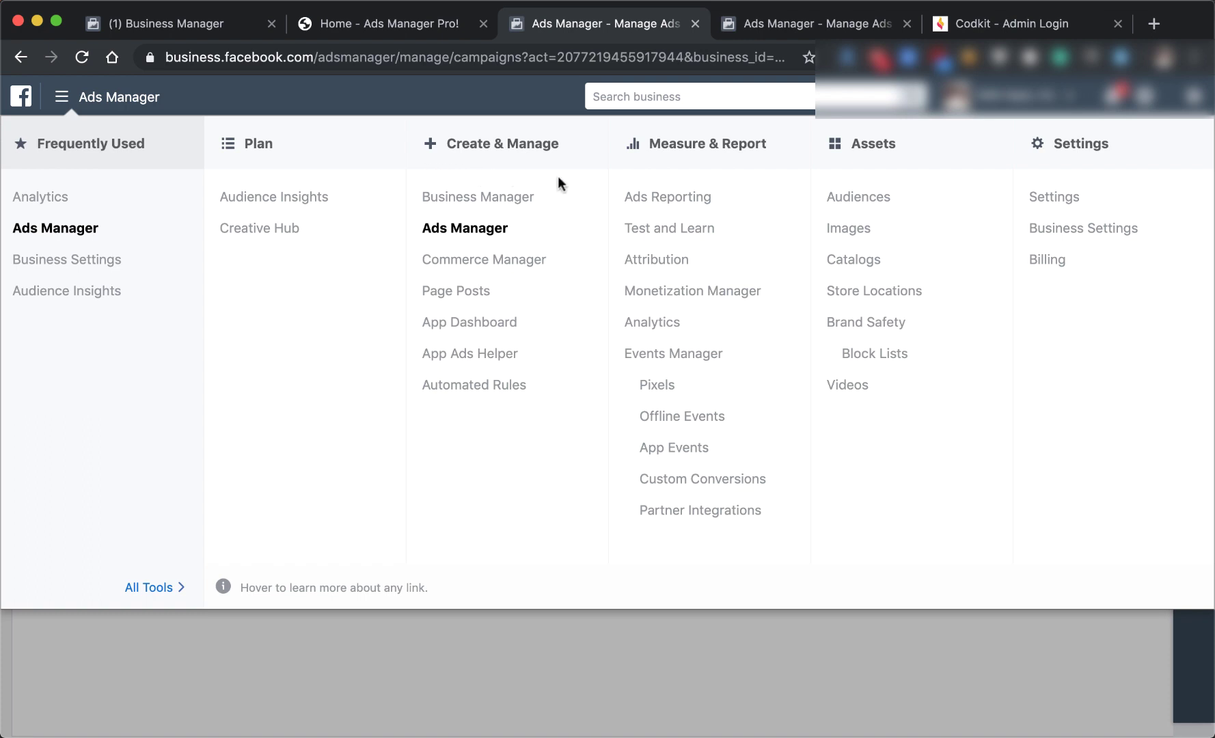
pyautogui.click(839, 205)
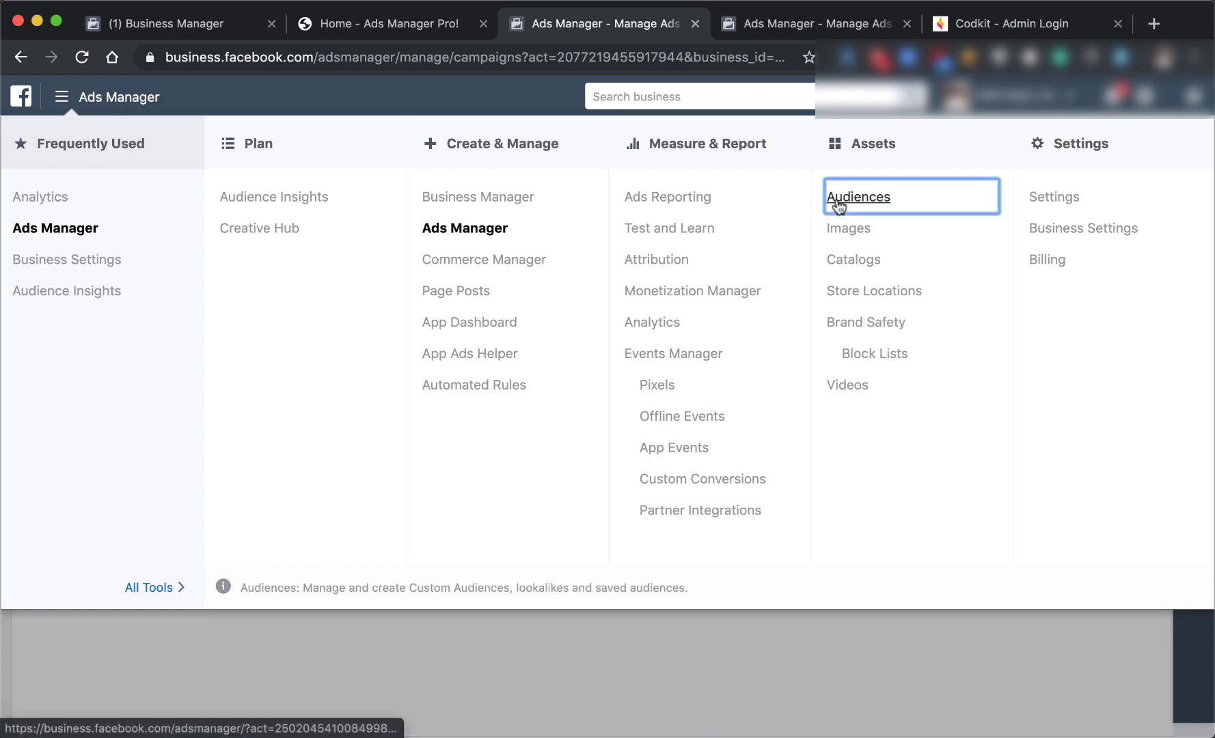
pyautogui.click(671, 30)
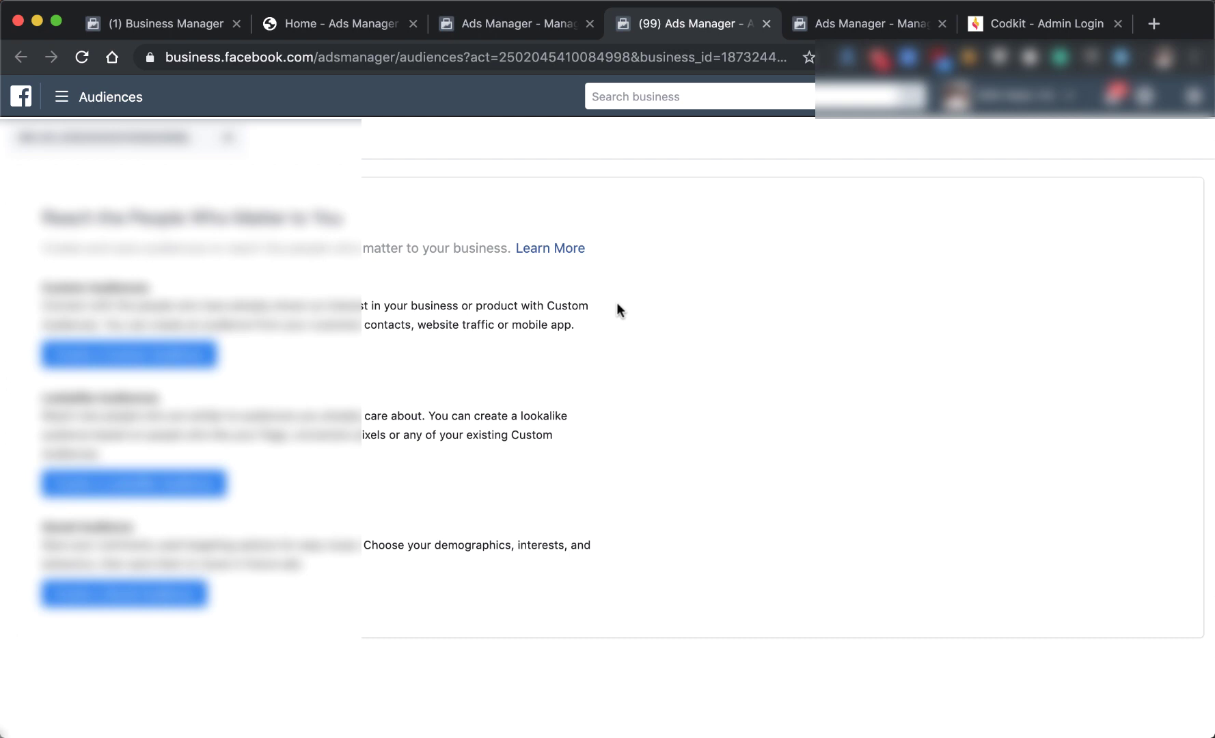
# Search the ad accounts for "cod" and switch the Audiences page to the COD Kit account.
pyautogui.click(217, 145)
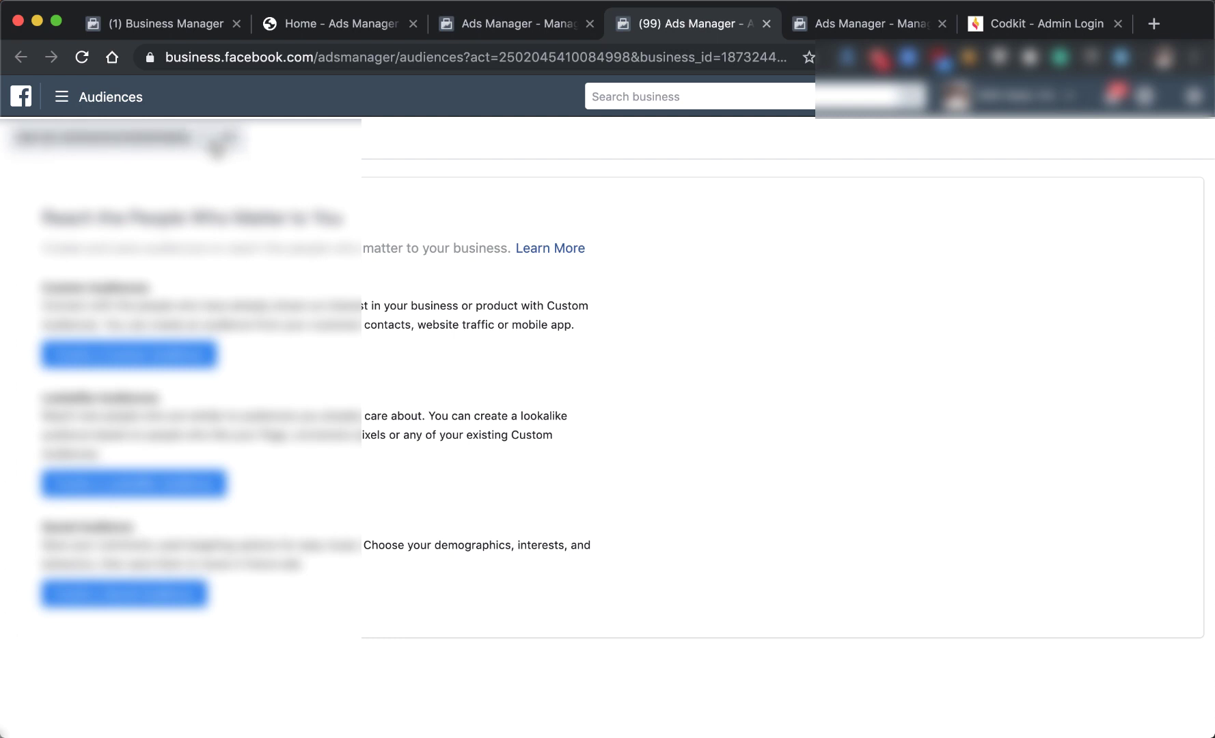
pyautogui.write('cod')
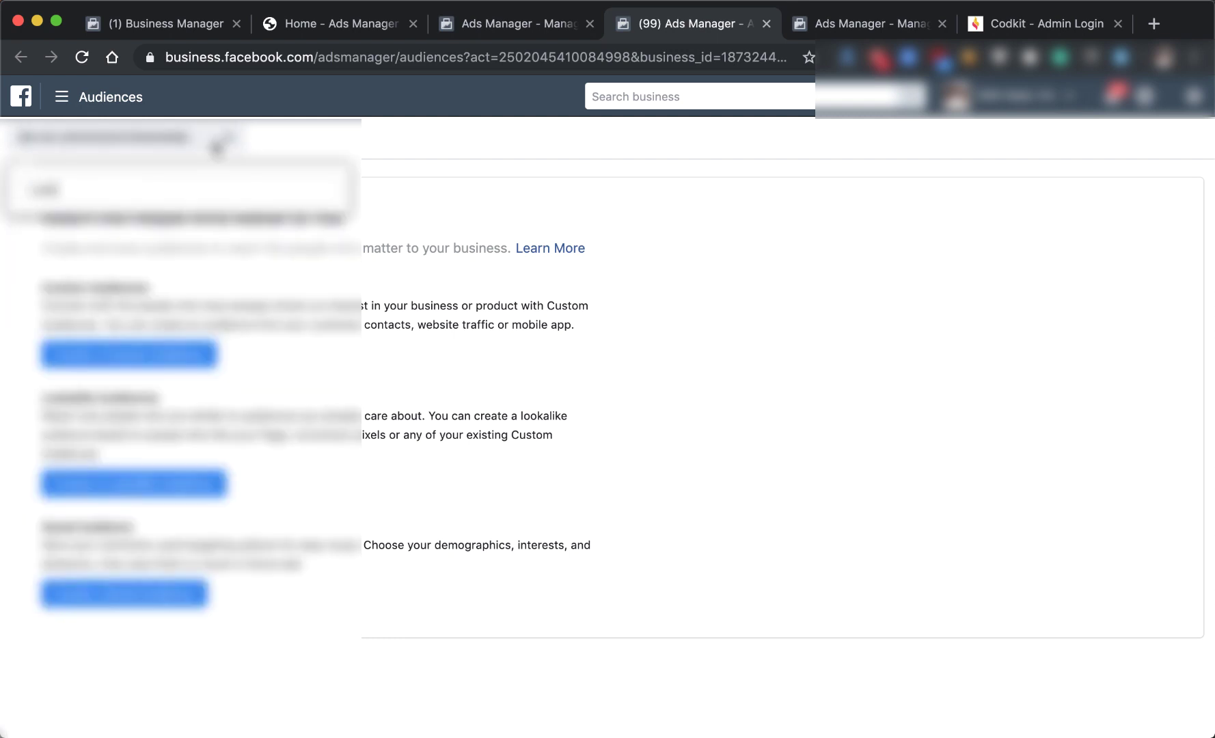
pyautogui.click(164, 273)
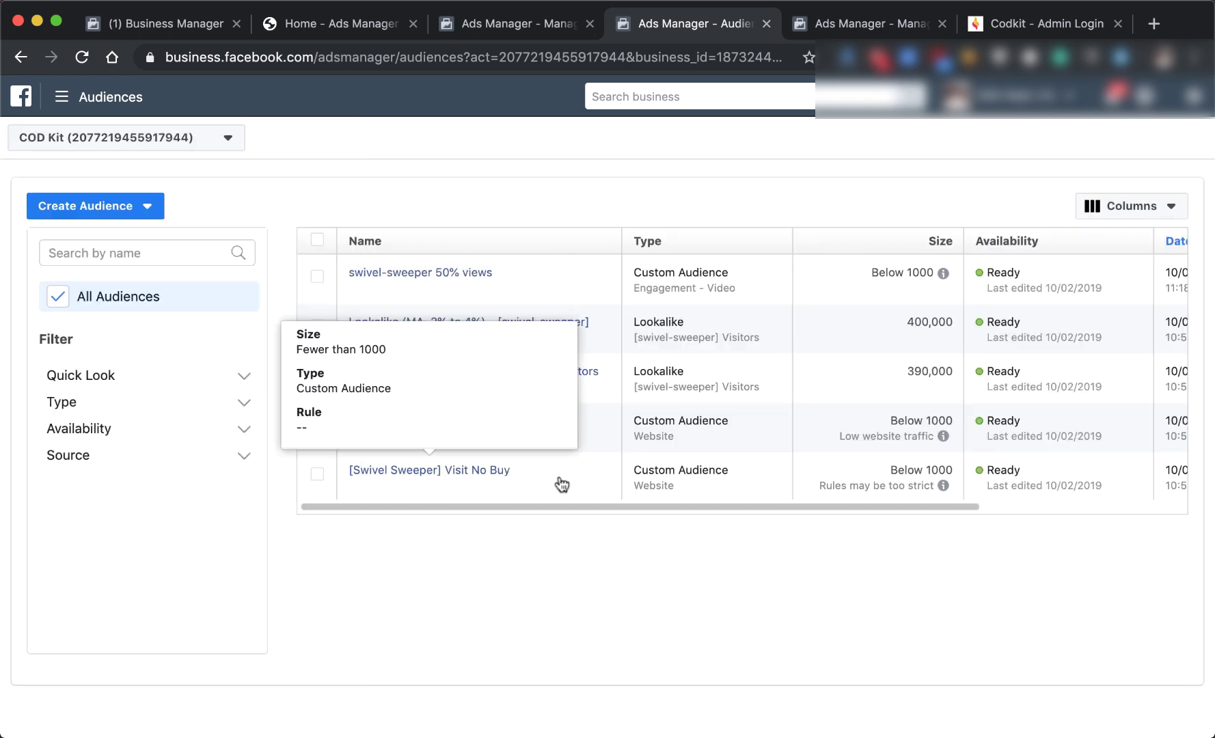
pyautogui.click(317, 240)
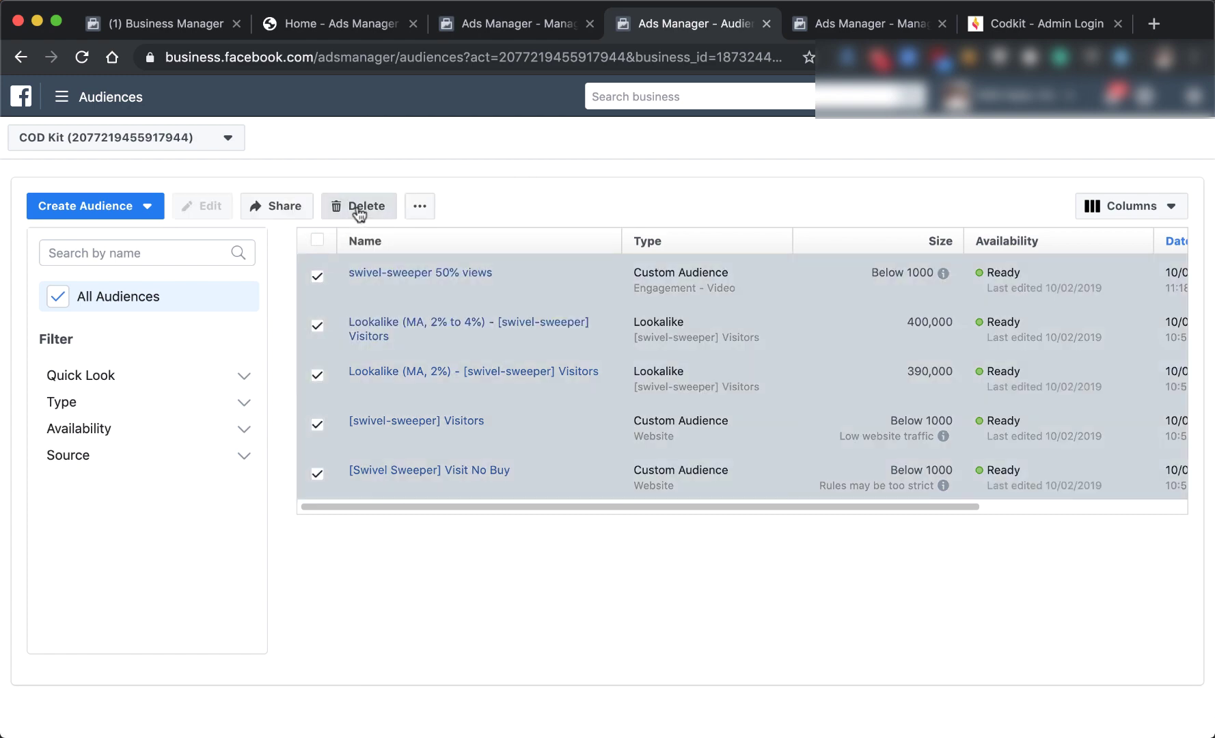
pyautogui.click(356, 207)
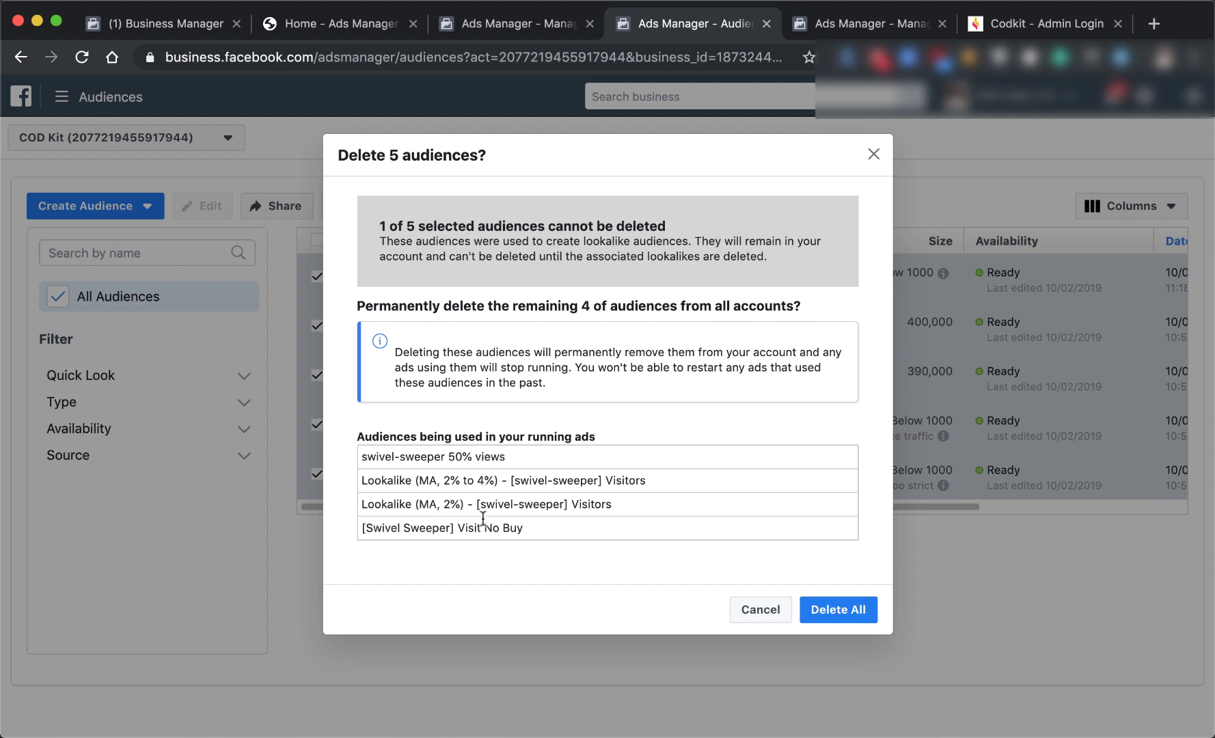
pyautogui.click(746, 616)
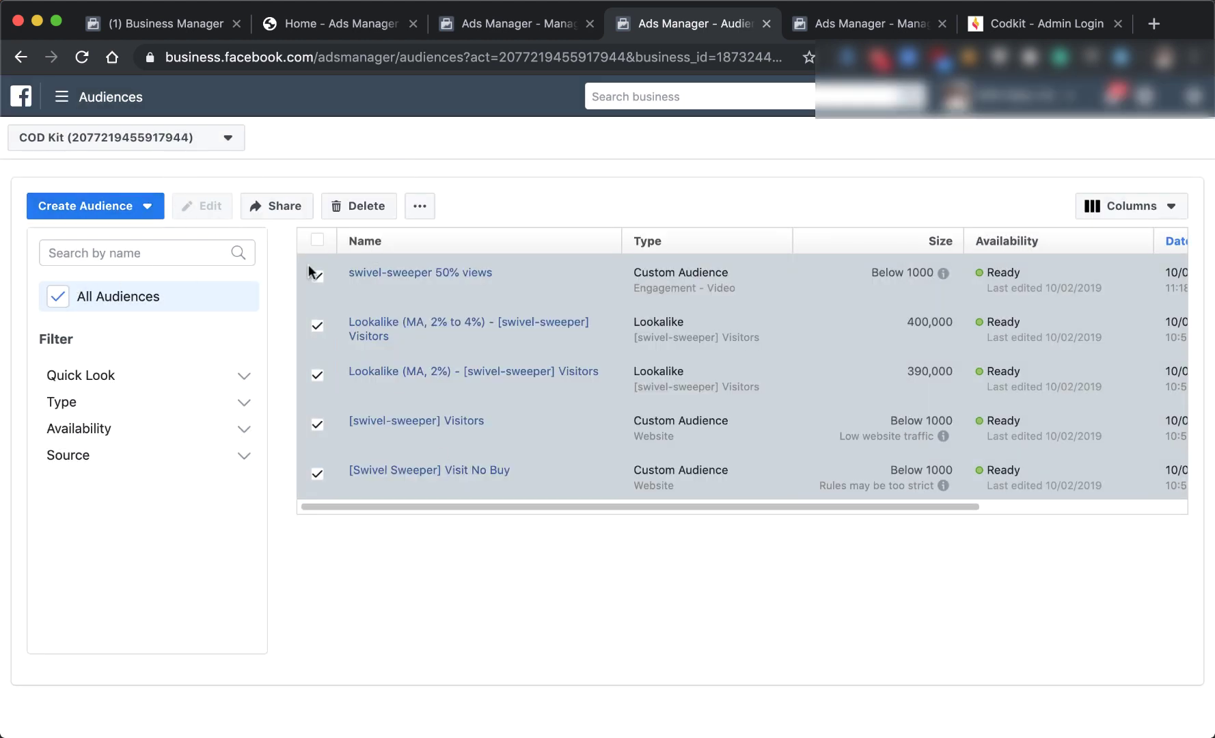
# Start a website traffic custom audience that includes people who visited specific web pages.
pyautogui.click(120, 214)
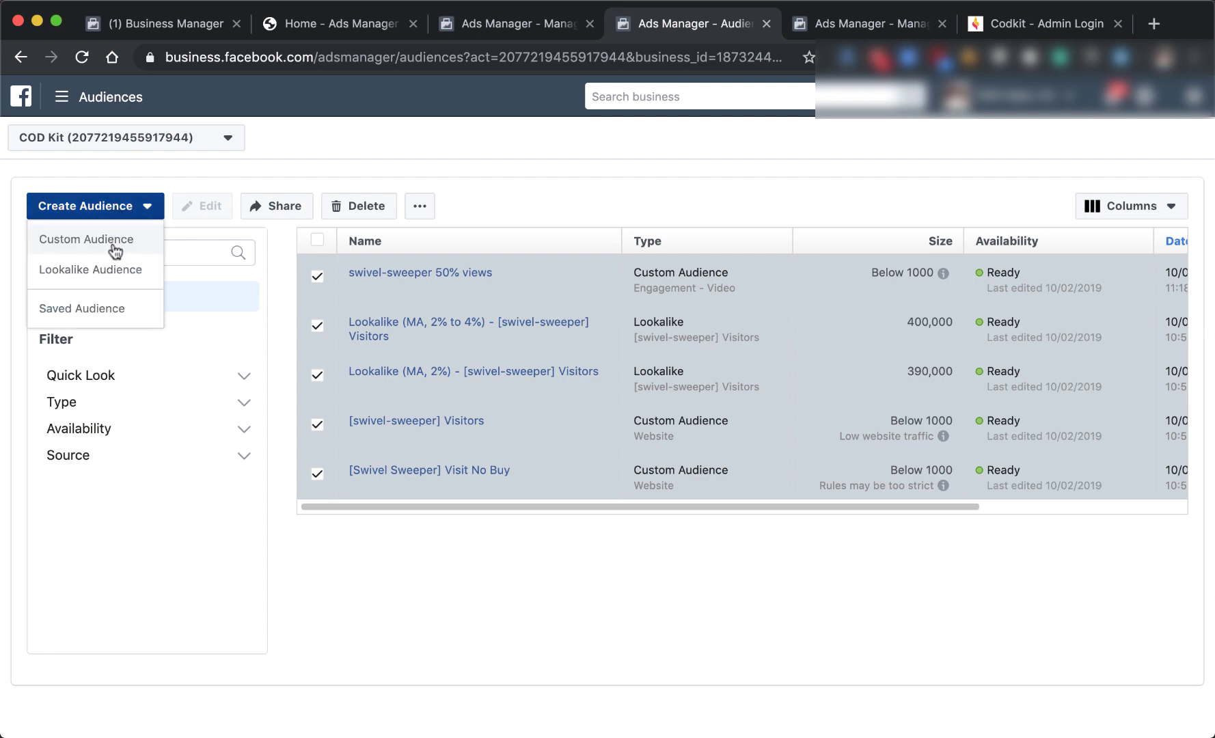
pyautogui.click(112, 240)
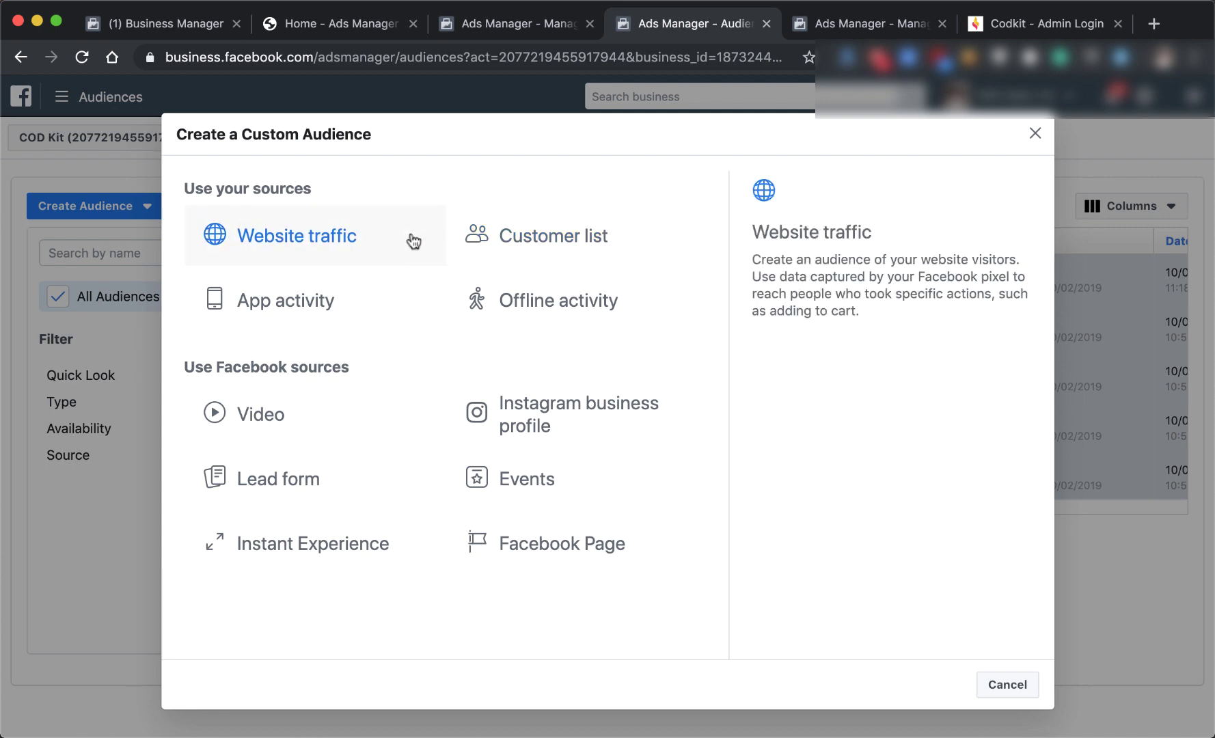
pyautogui.click(319, 240)
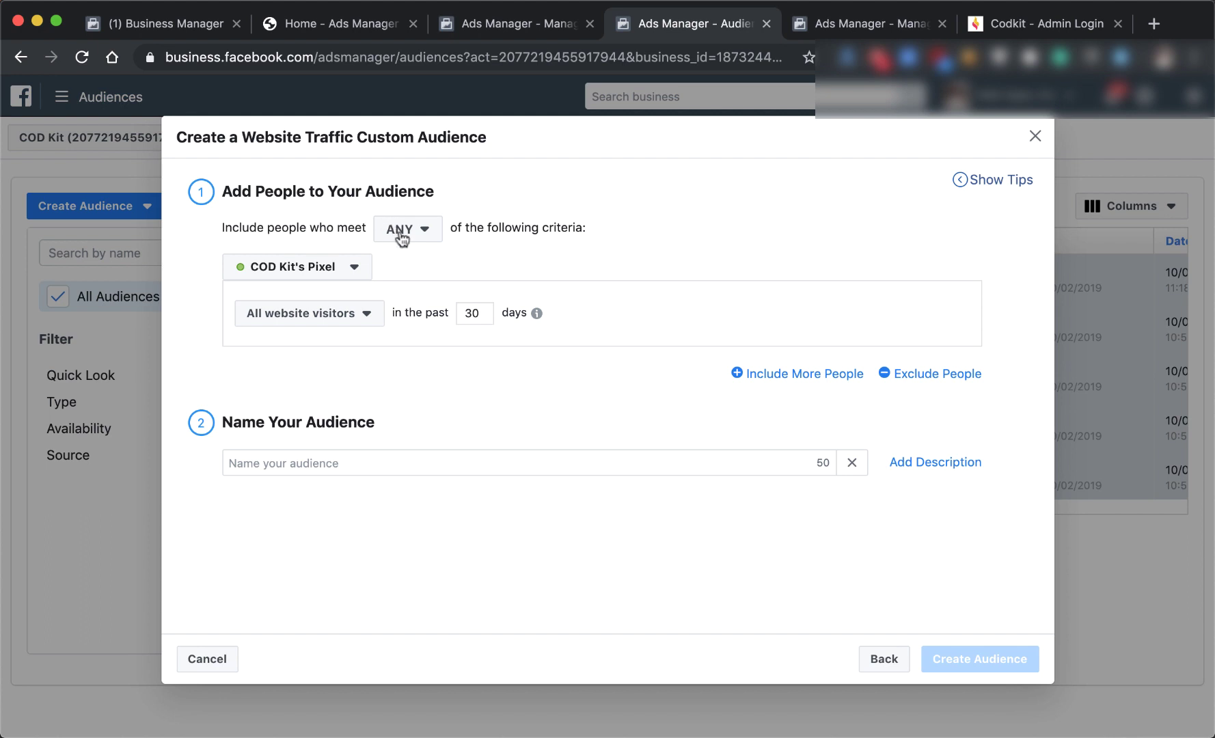
pyautogui.click(352, 317)
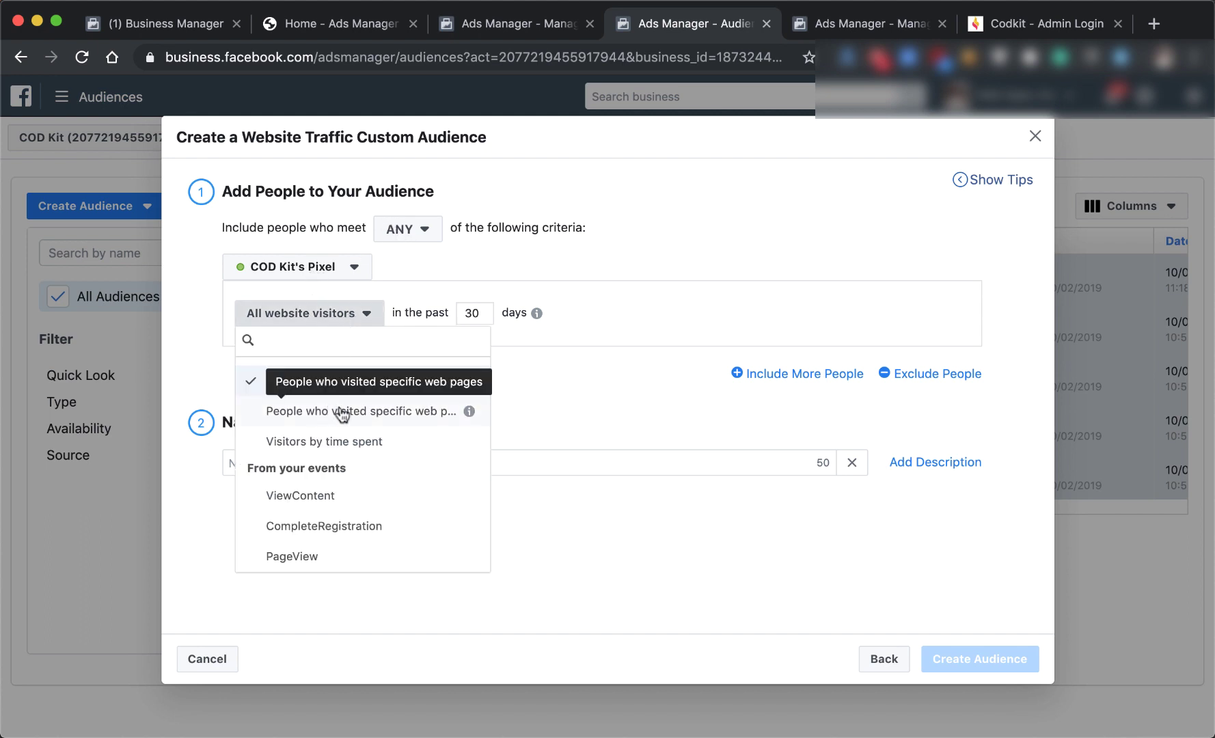
pyautogui.click(400, 418)
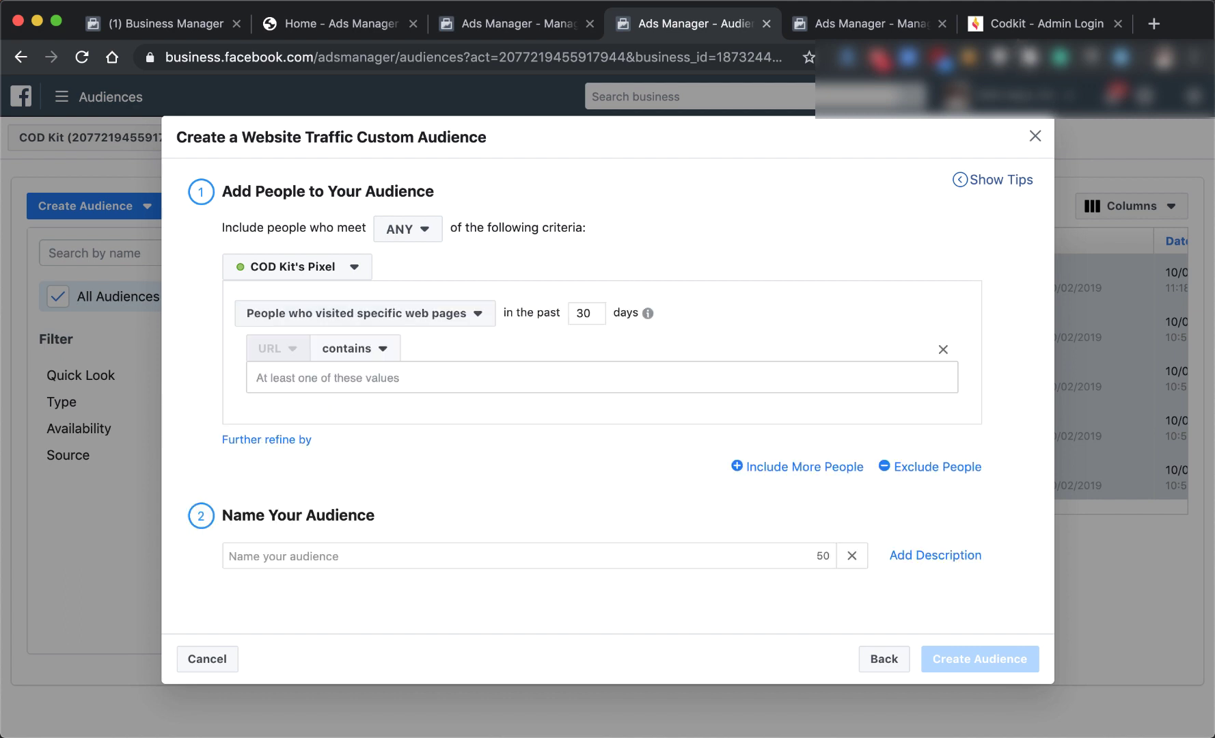
# Visit the storefront from the Codkit admin site, open the Swivel Sweeper product page and browse its photos.
pyautogui.click(1016, 28)
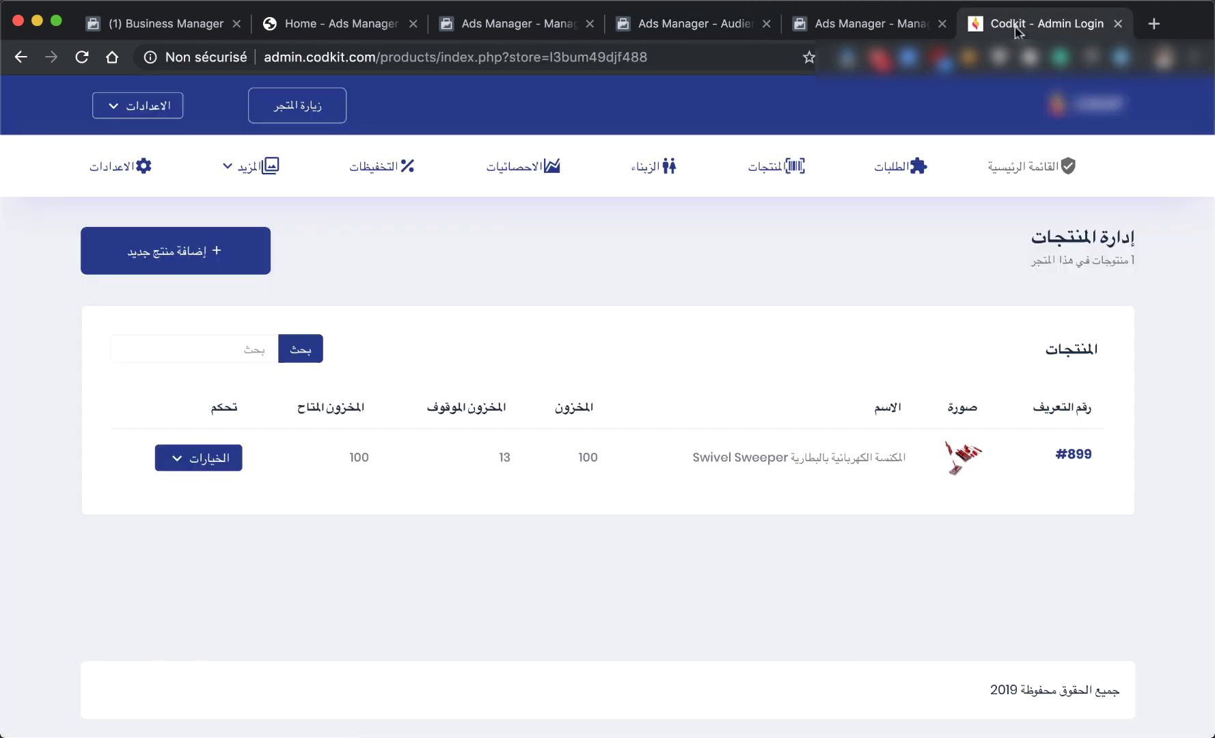
pyautogui.click(305, 109)
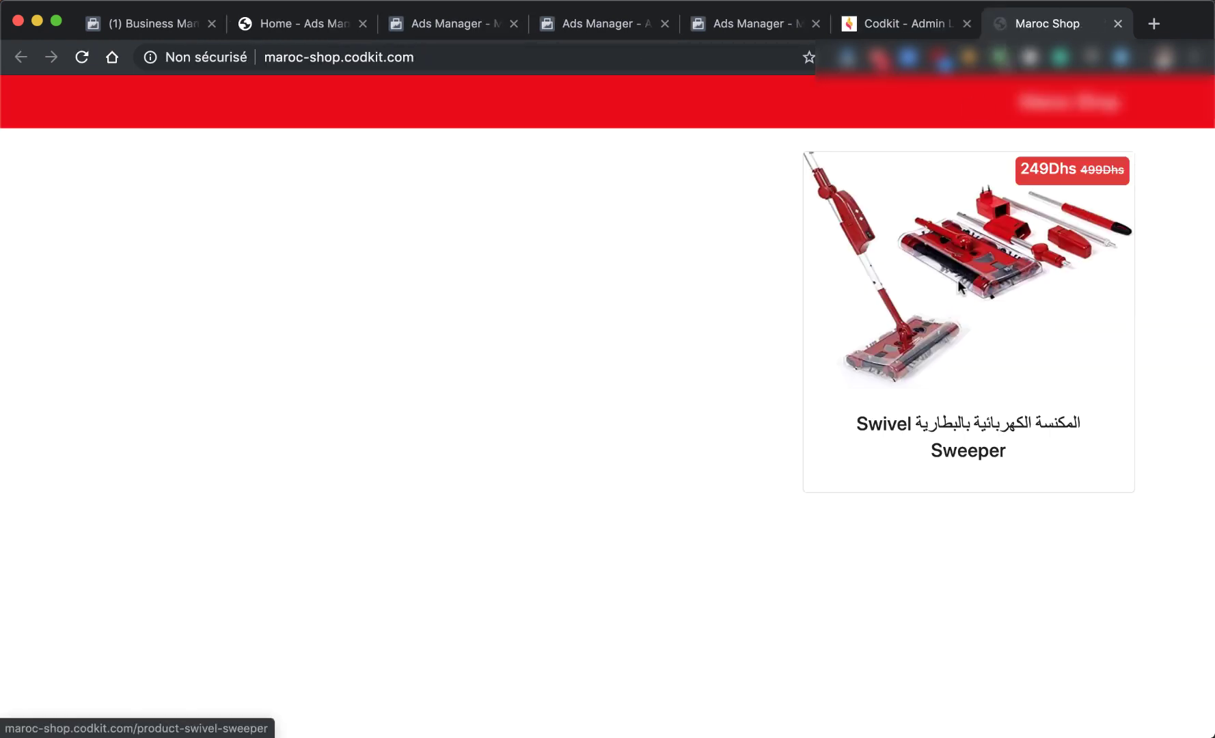
pyautogui.click(977, 435)
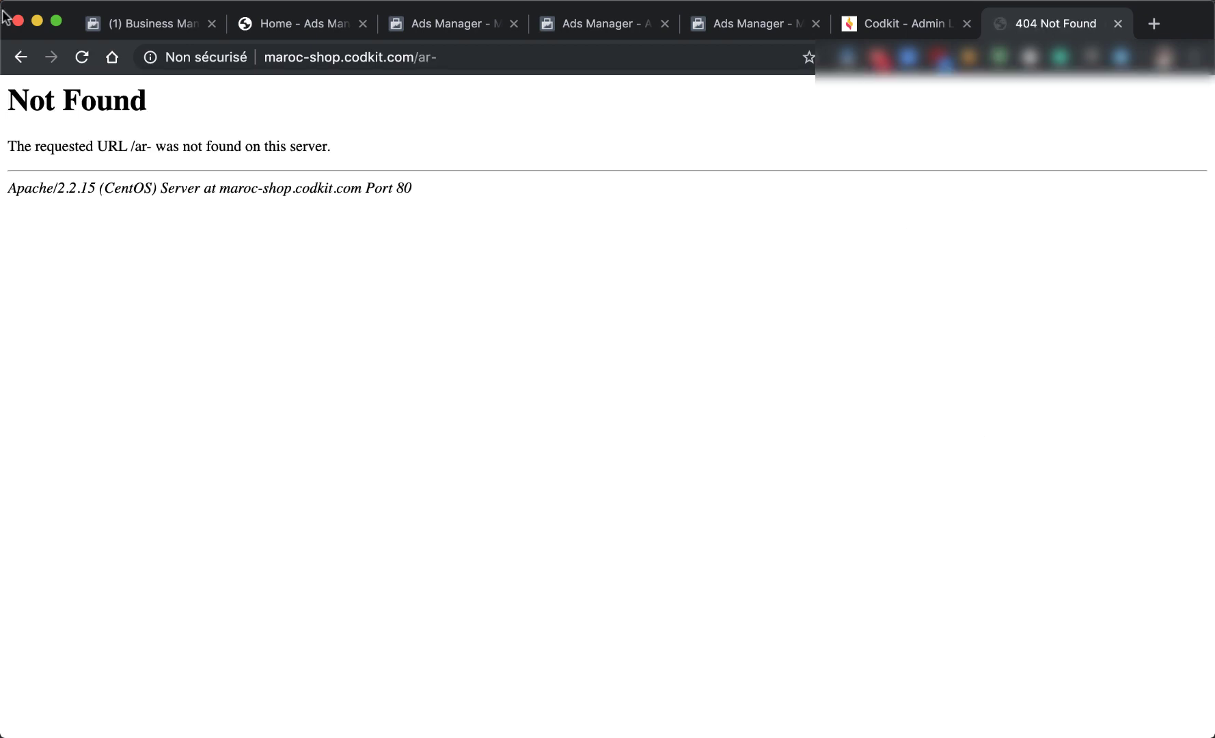
pyautogui.click(22, 59)
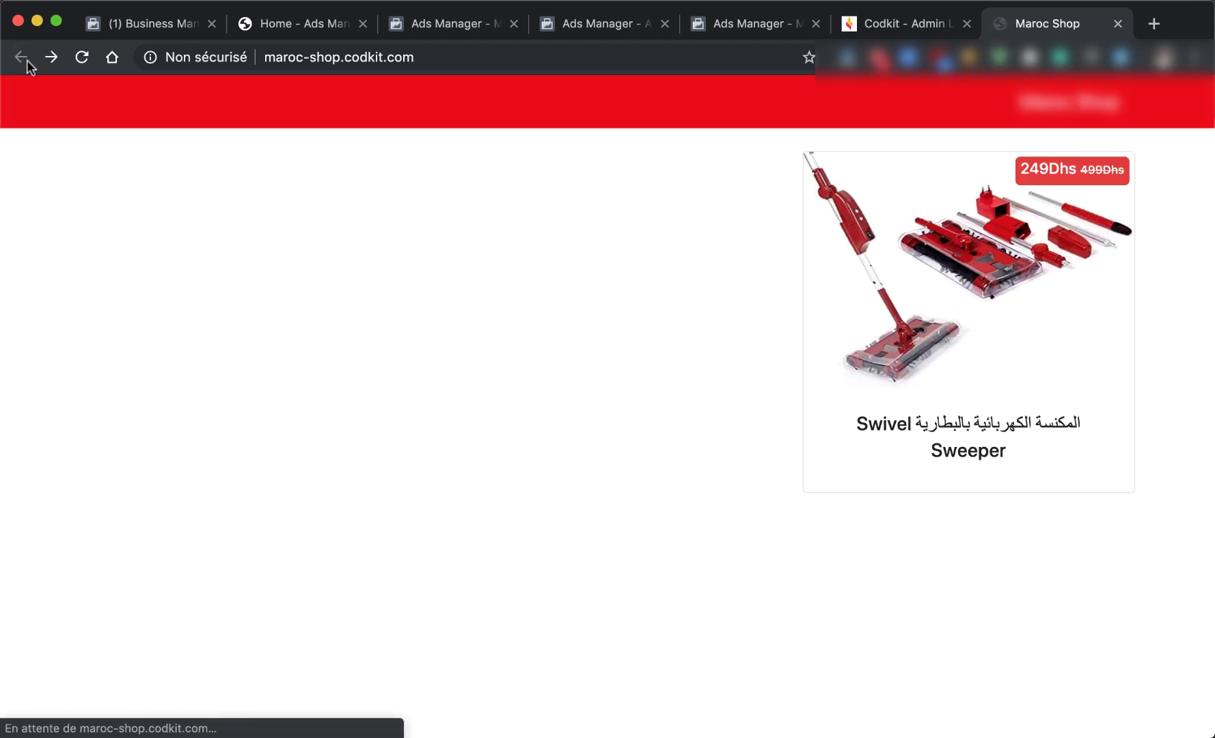
pyautogui.click(927, 266)
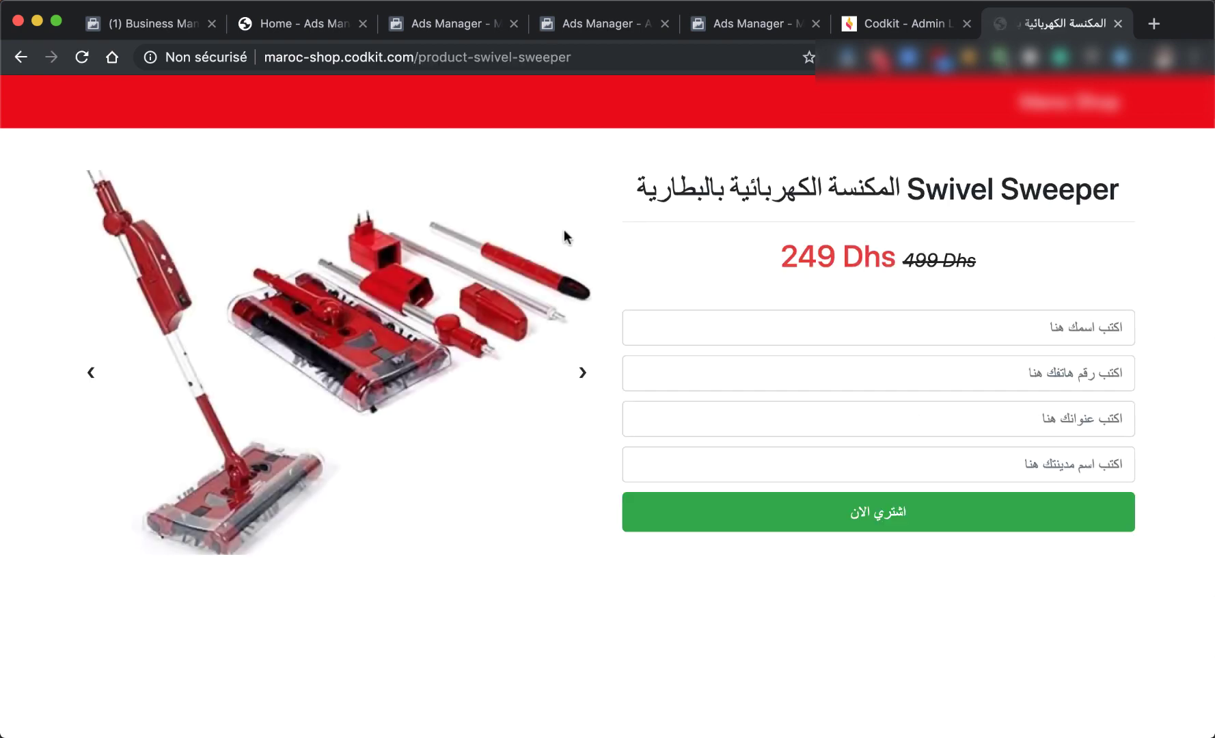
pyautogui.click(582, 373)
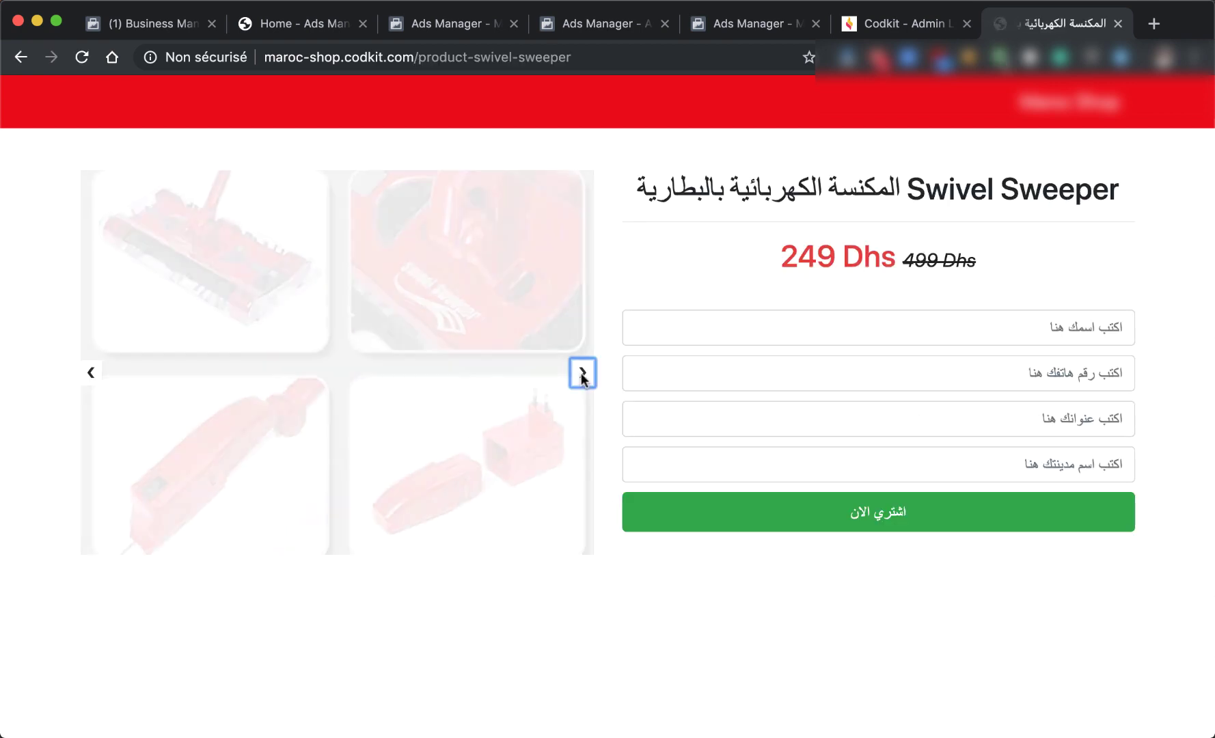
pyautogui.click(580, 373)
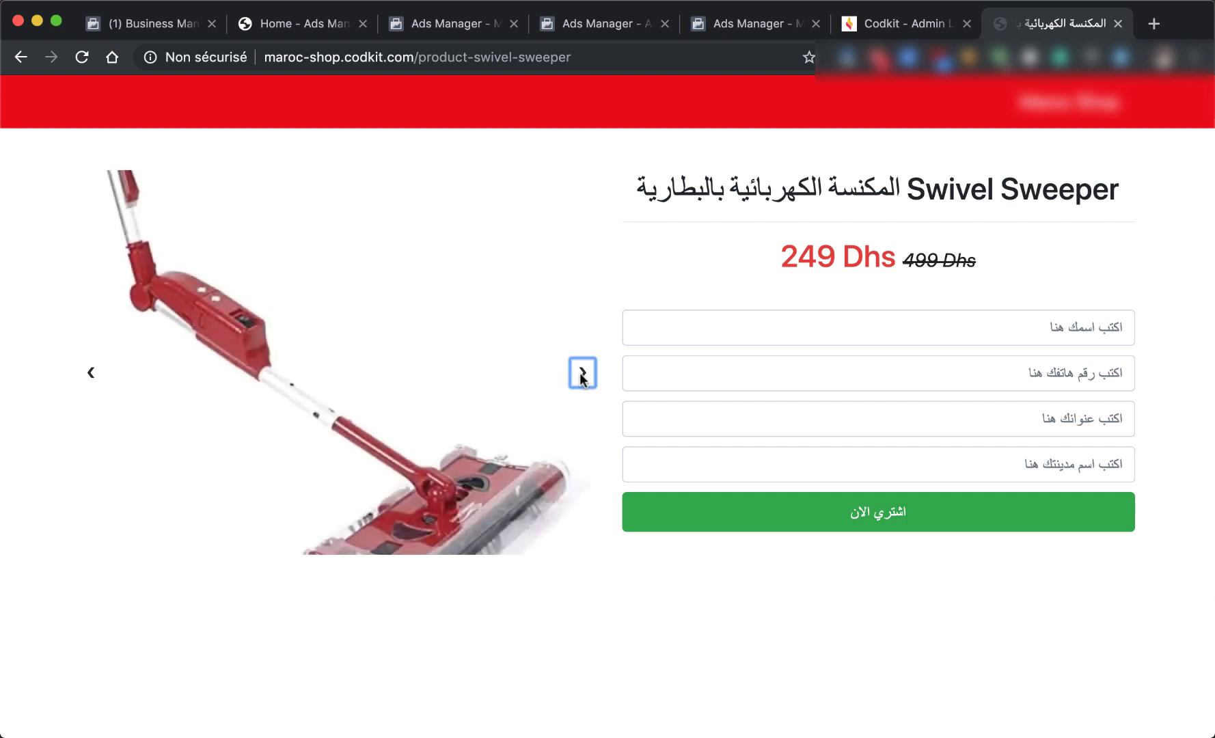
pyautogui.click(581, 373)
pyautogui.click(581, 373)
pyautogui.click(581, 373)
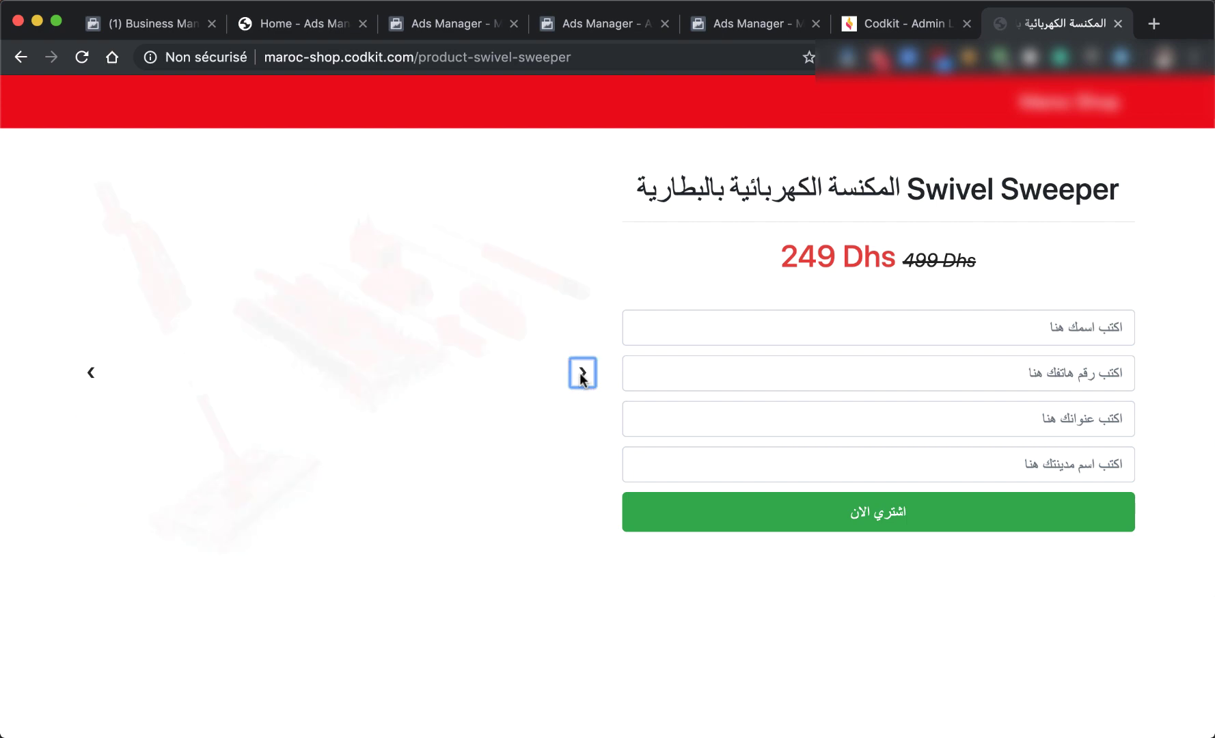
pyautogui.click(612, 58)
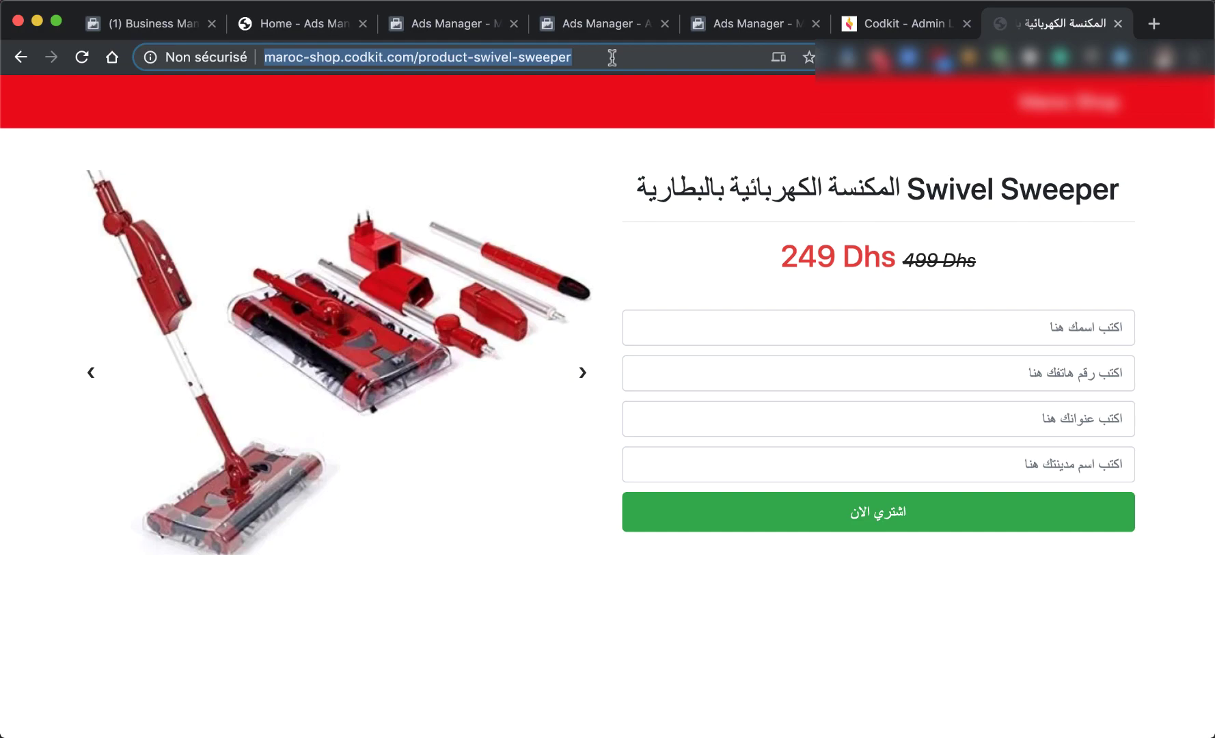
pyautogui.press('super+c')
pyautogui.press('super+Tab')
pyautogui.press('super+v')
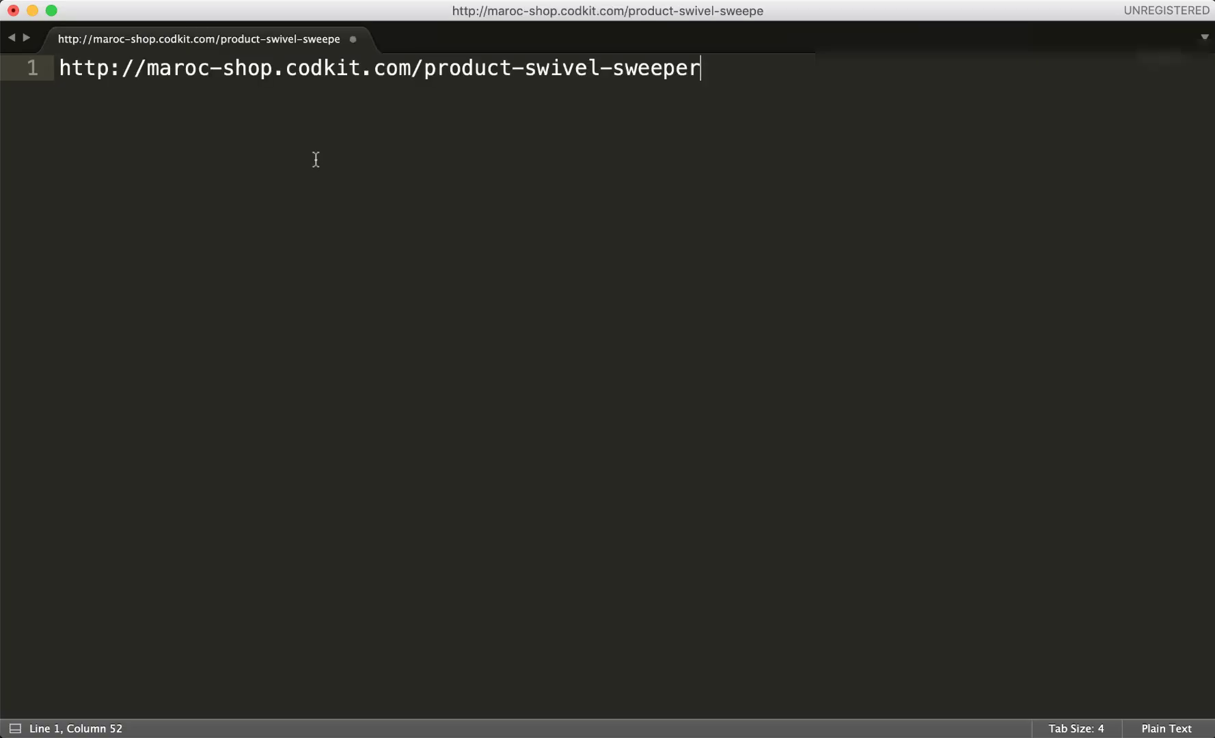
pyautogui.moveTo(145, 72); pyautogui.dragTo(703, 74)
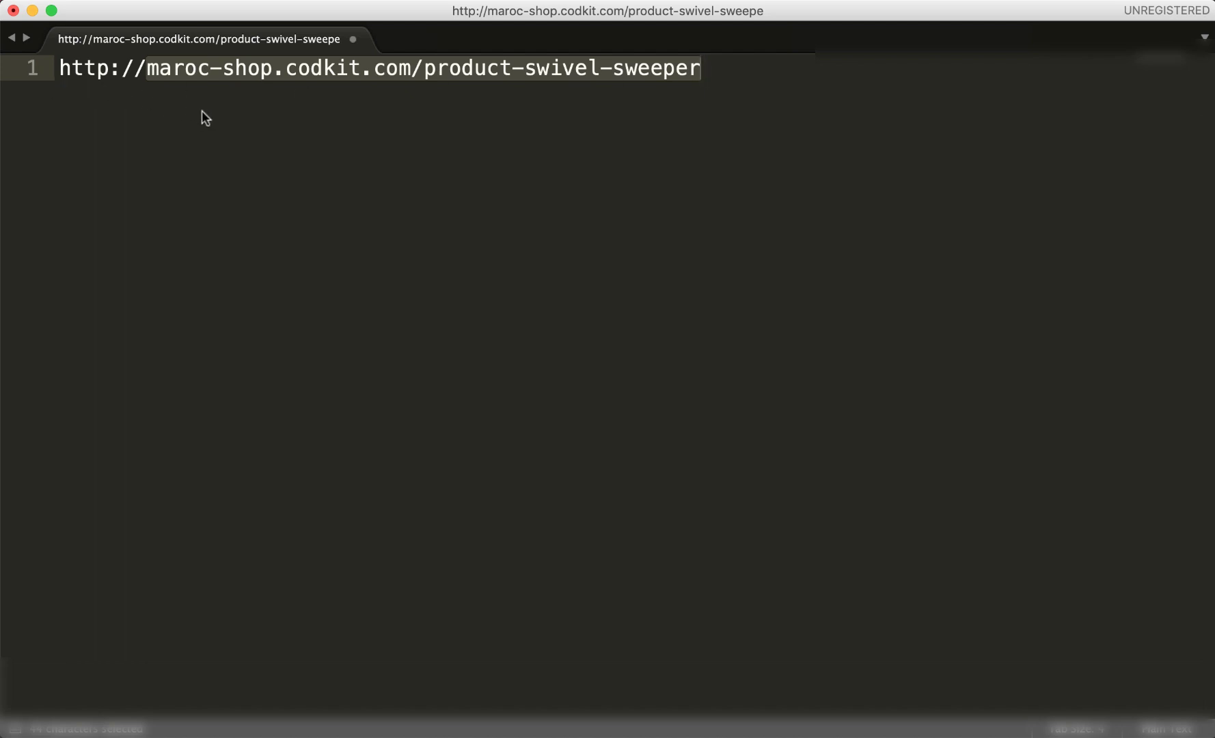
pyautogui.click(371, 700)
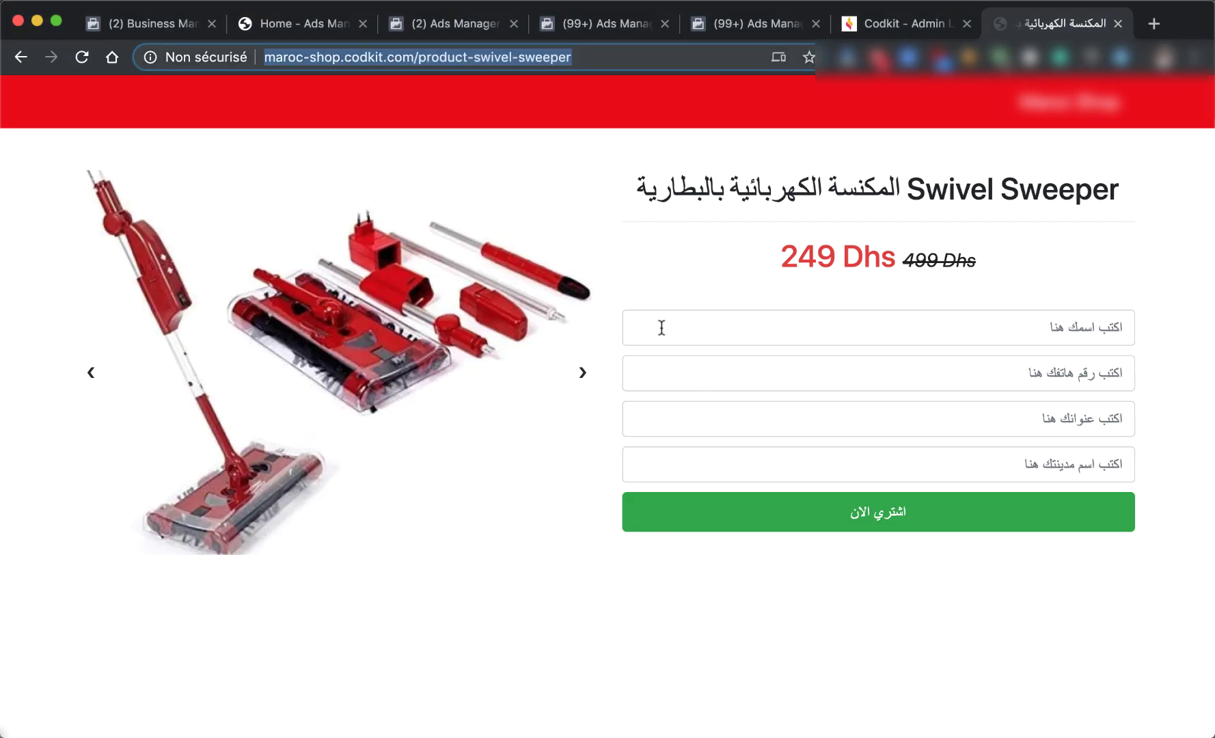
# Return to the custom audience form and set the included URL to contain maroc-shop.codkit.com/product-swivel-sweeper.
pyautogui.click(738, 24)
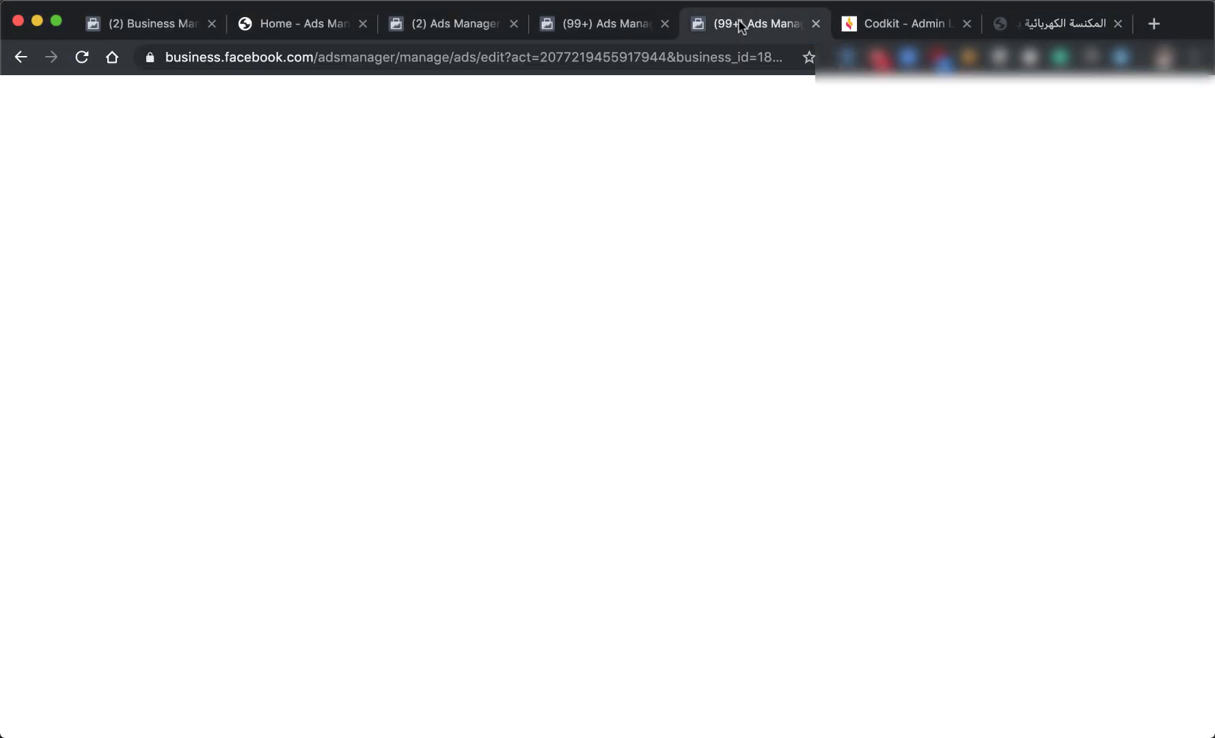
pyautogui.click(593, 23)
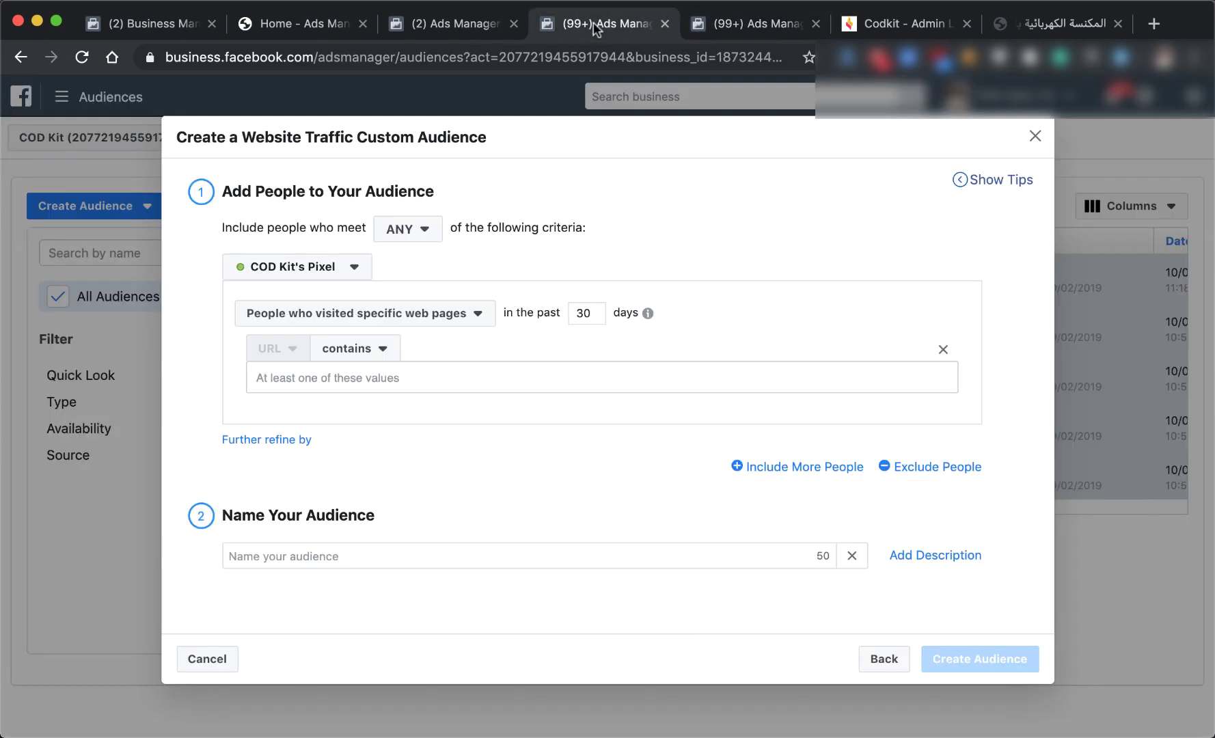
pyautogui.click(357, 381)
pyautogui.press('super+v')
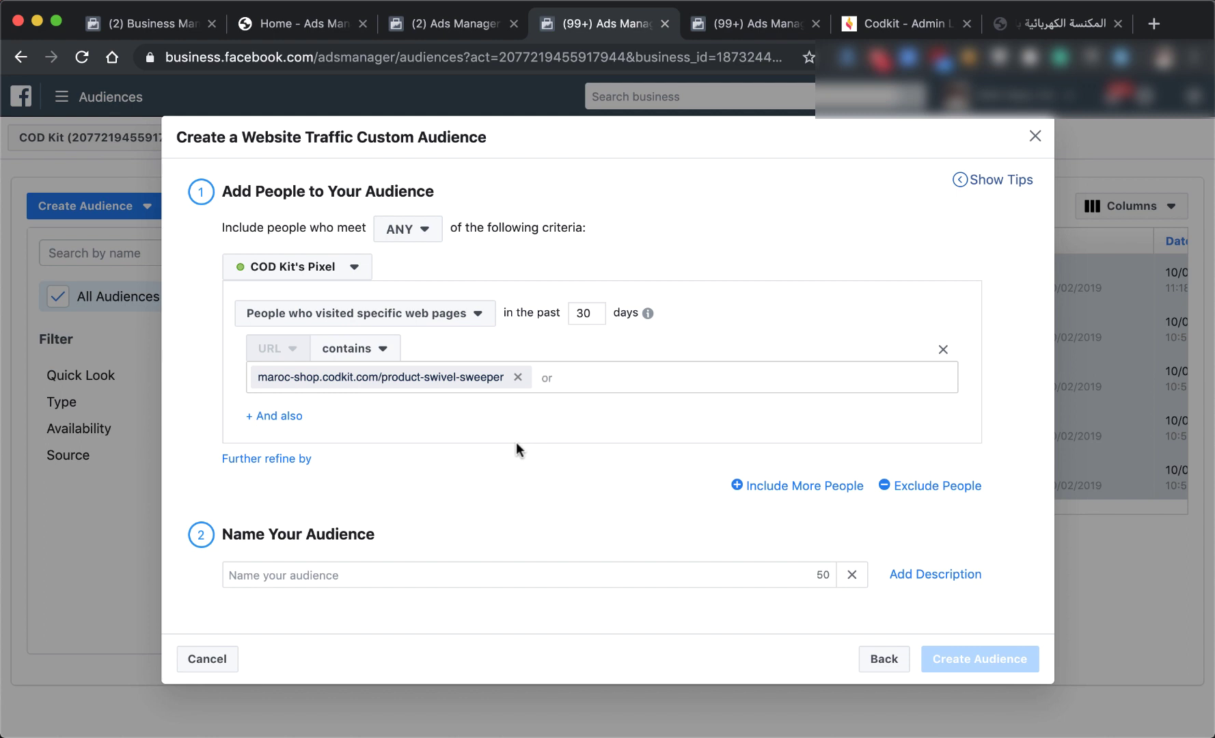
# Add an exclusion for people who visited specific web pages whose URL contains thankyou in the past 30 days.
pyautogui.click(278, 462)
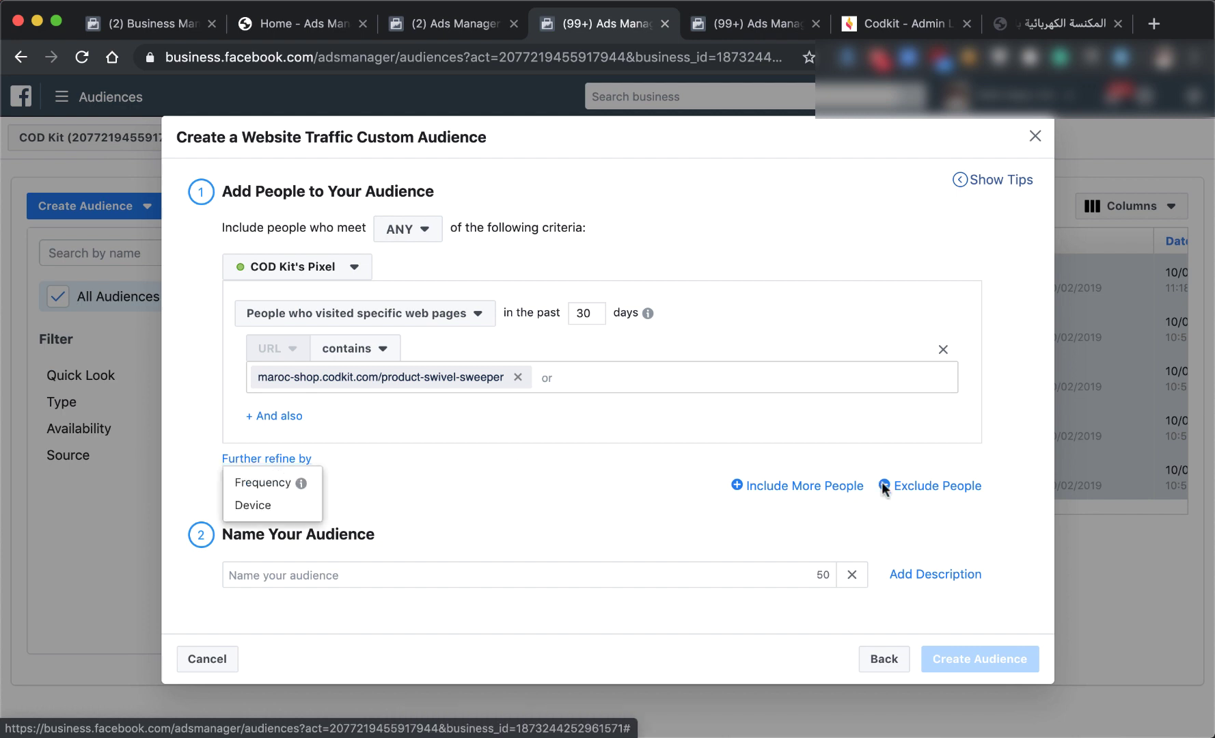
pyautogui.click(899, 485)
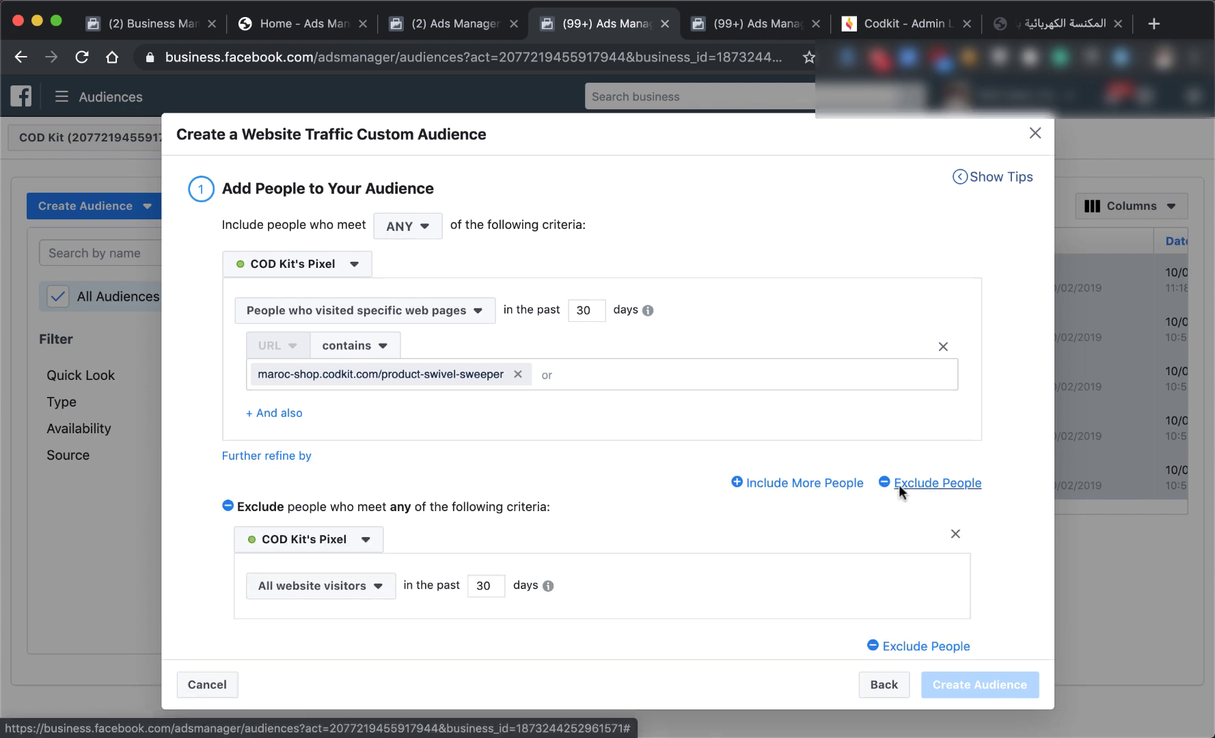
pyautogui.scroll(-3, 323, 540)
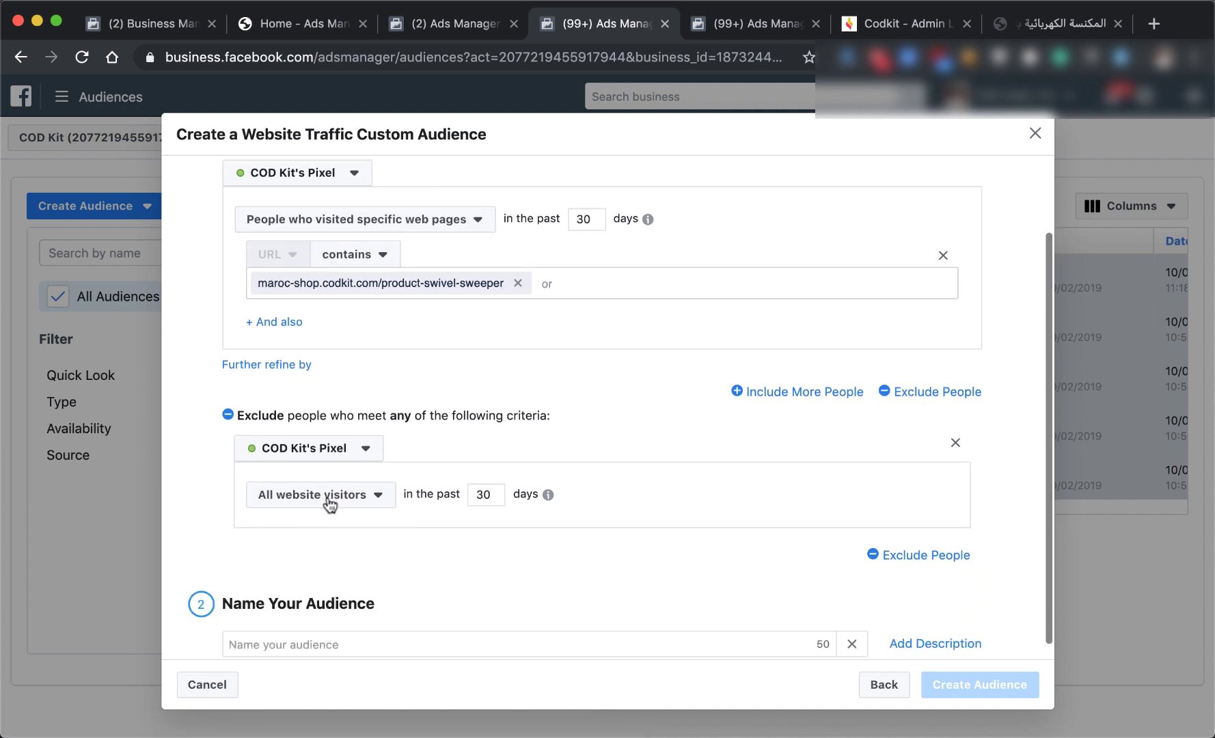
pyautogui.click(330, 504)
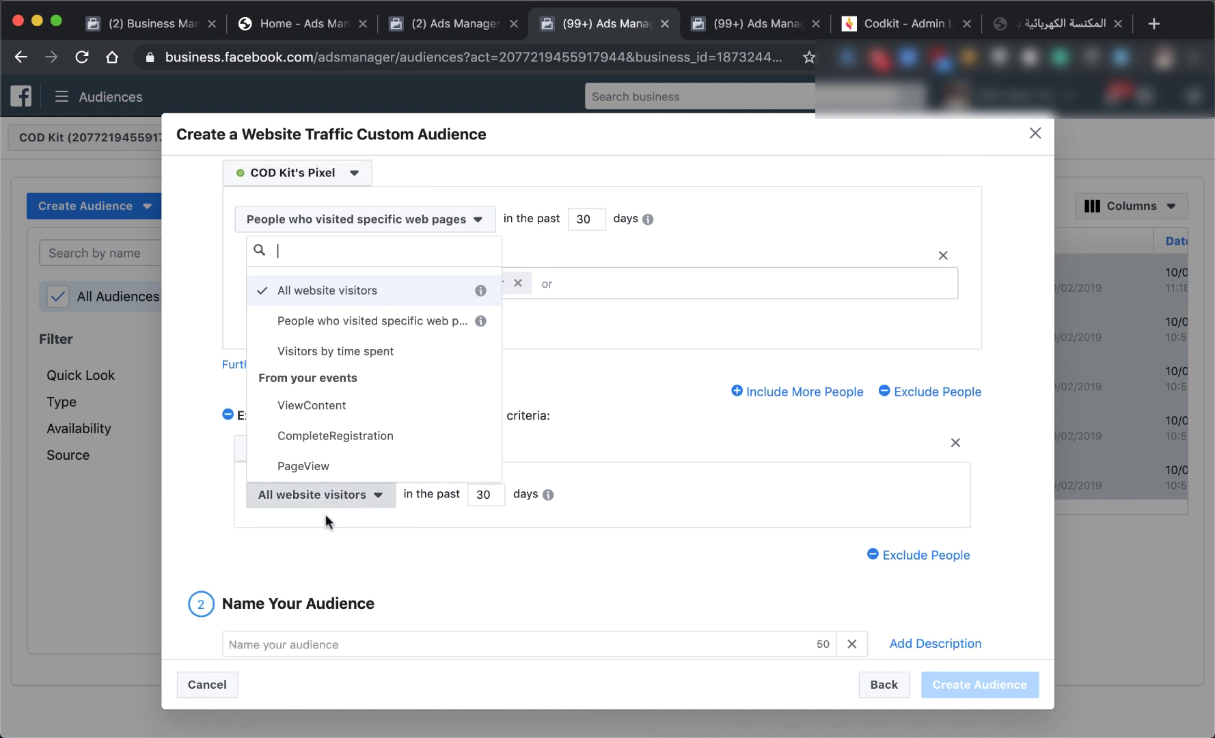
pyautogui.click(355, 322)
pyautogui.click(427, 560)
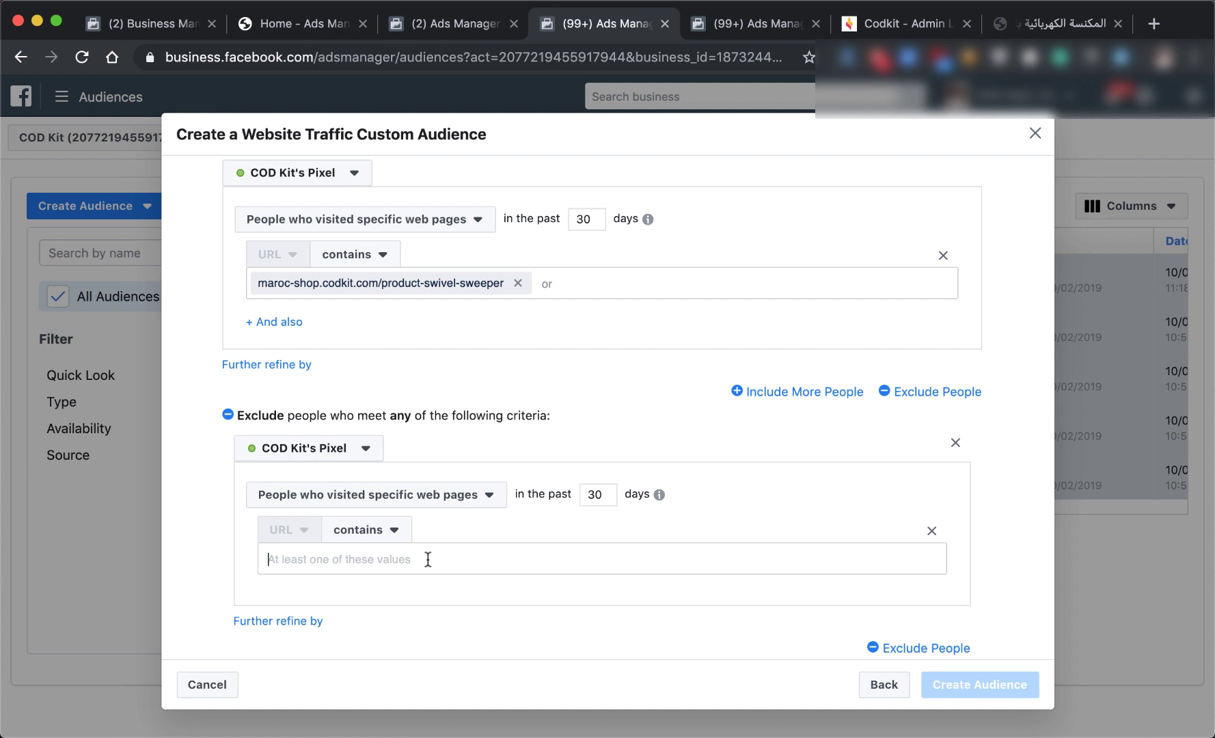
pyautogui.write('thankyou')
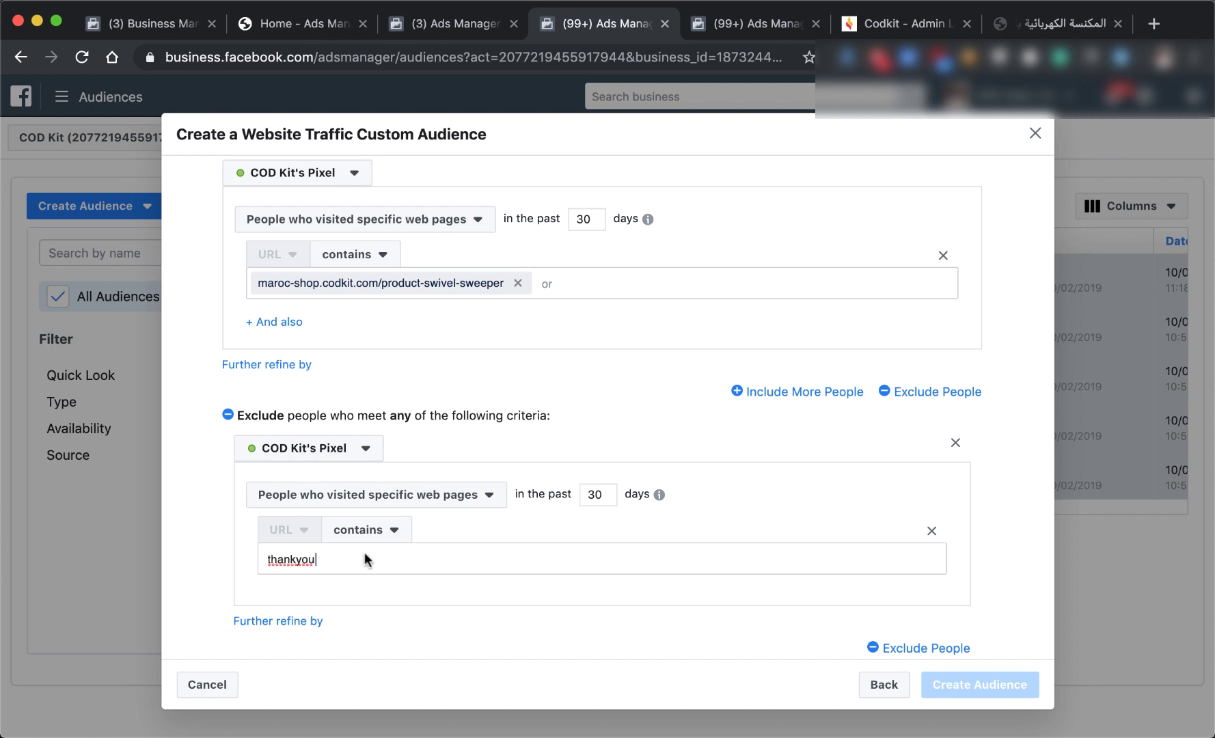
pyautogui.press('Return')
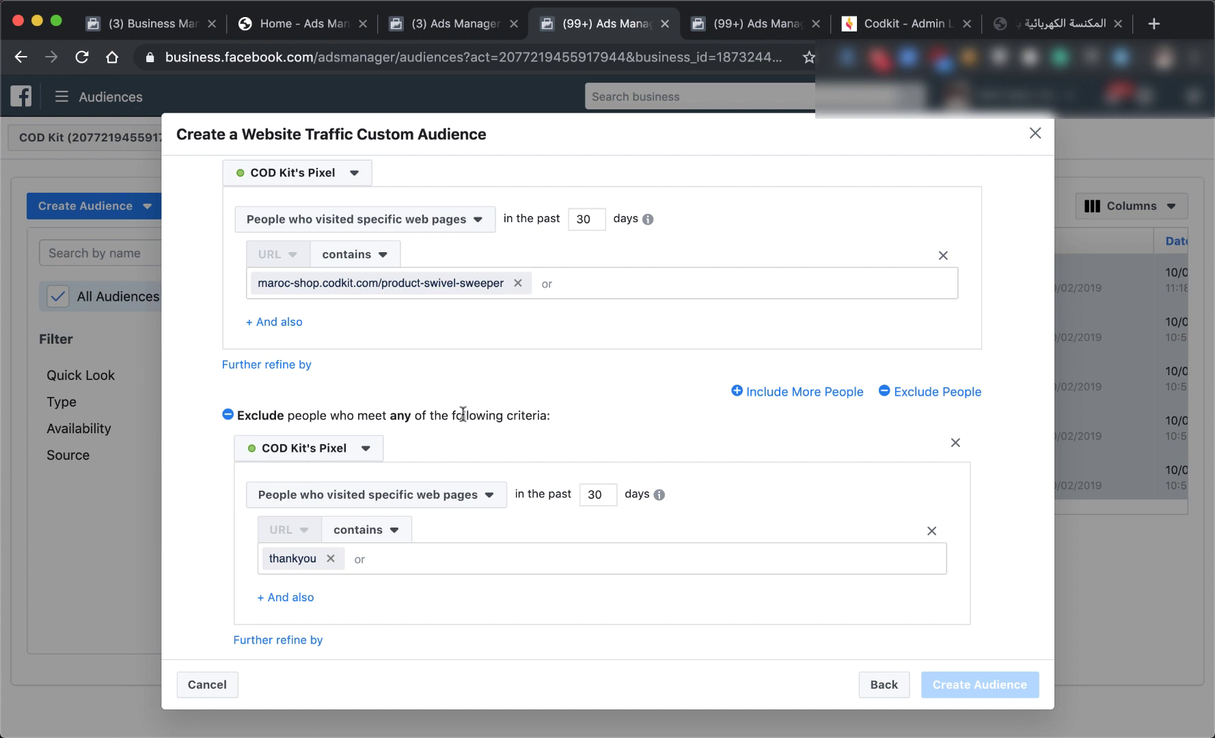
# Name the audience "SS Visit No Buy", create it and finish the creation dialog.
pyautogui.scroll(-3, 462, 412)
pyautogui.scroll(5, 461, 414)
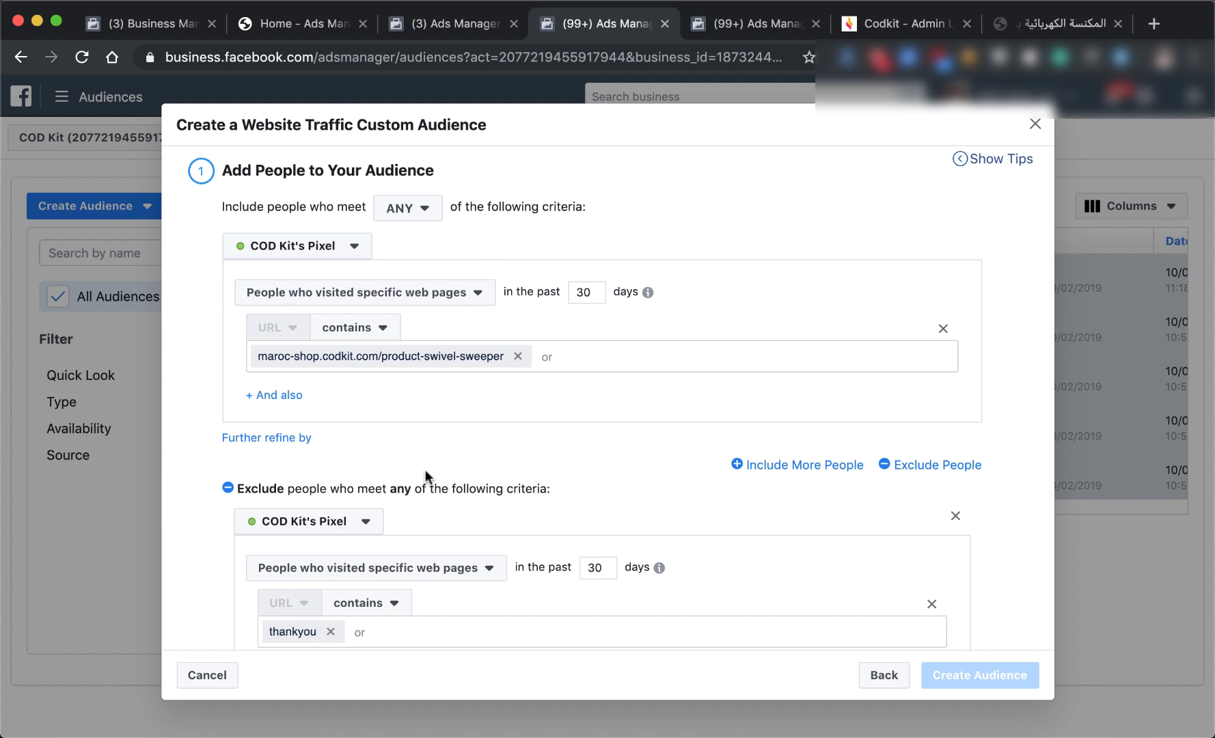
pyautogui.scroll(-3, 425, 470)
pyautogui.click(343, 616)
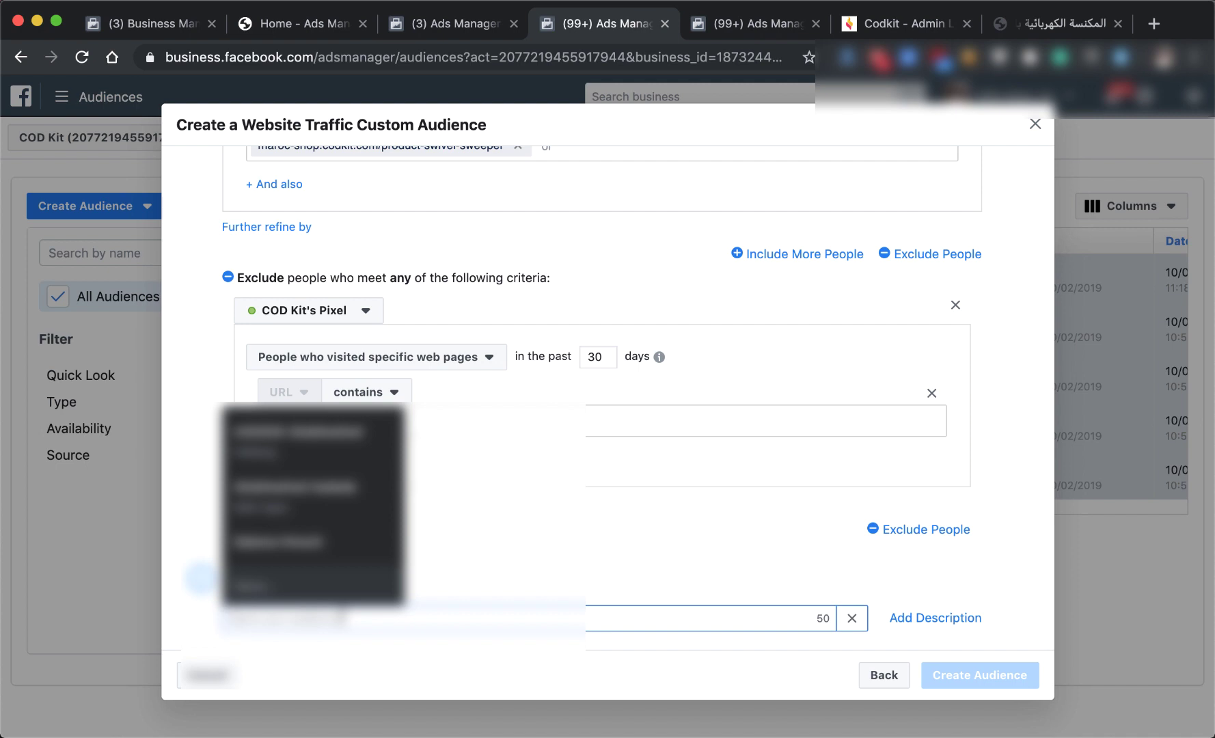
pyautogui.click(502, 552)
pyautogui.click(343, 616)
pyautogui.write('VC Visit')
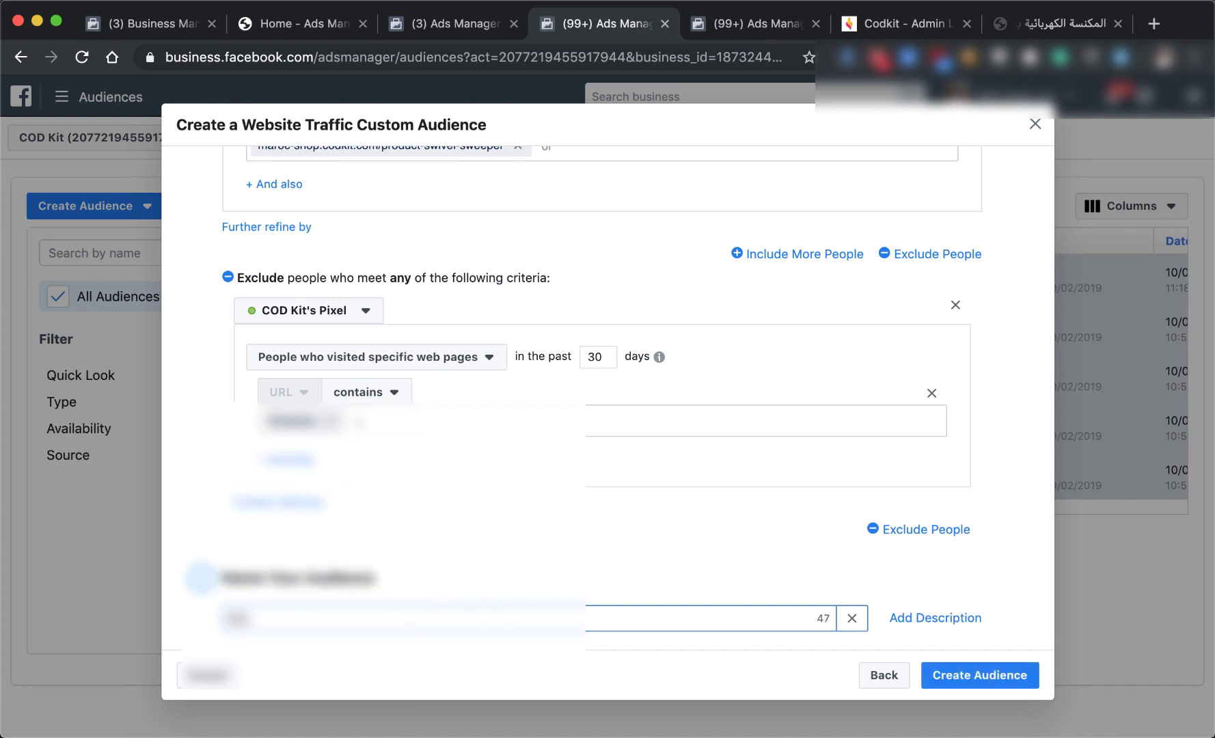
pyautogui.write(' No')
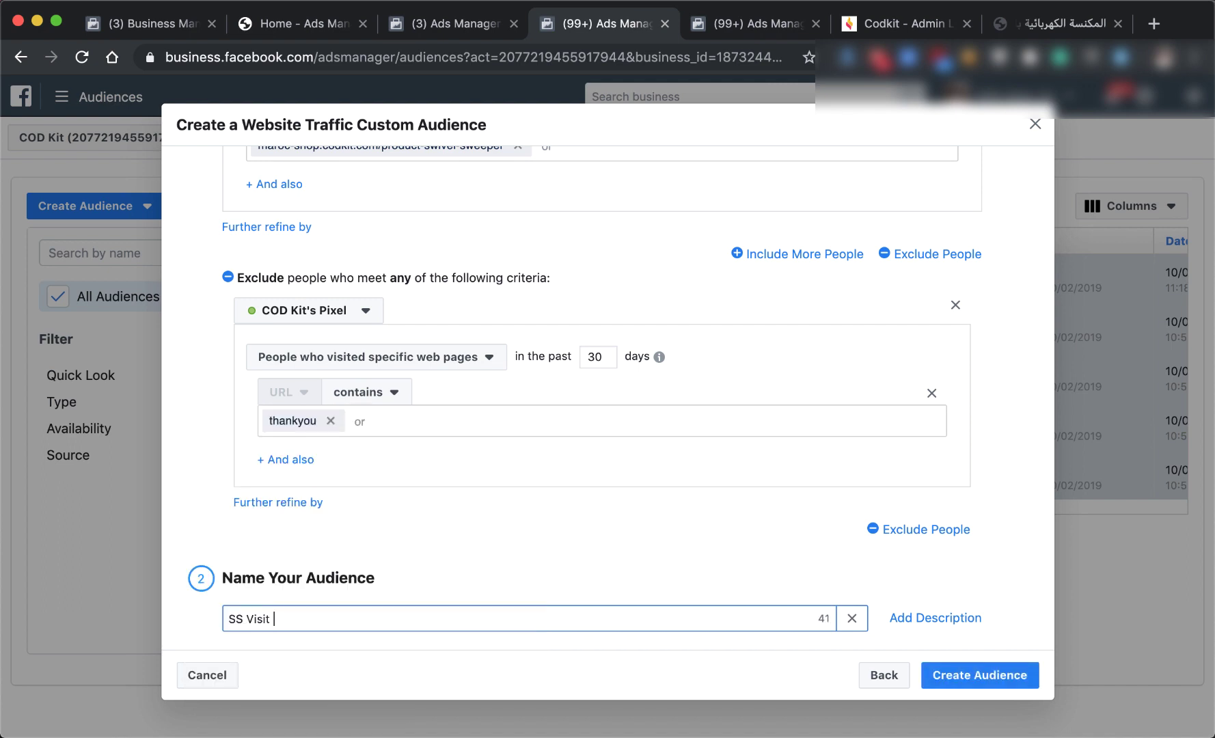
pyautogui.write(' Buy')
pyautogui.click(971, 675)
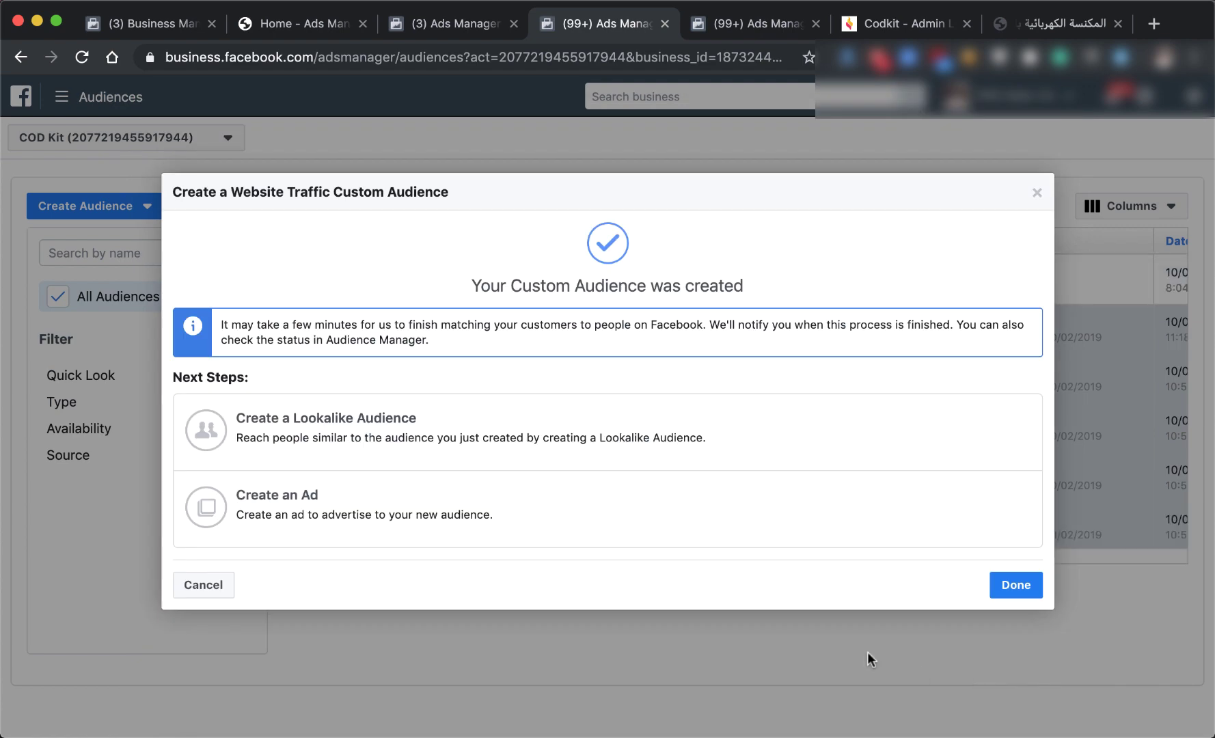
pyautogui.click(1028, 586)
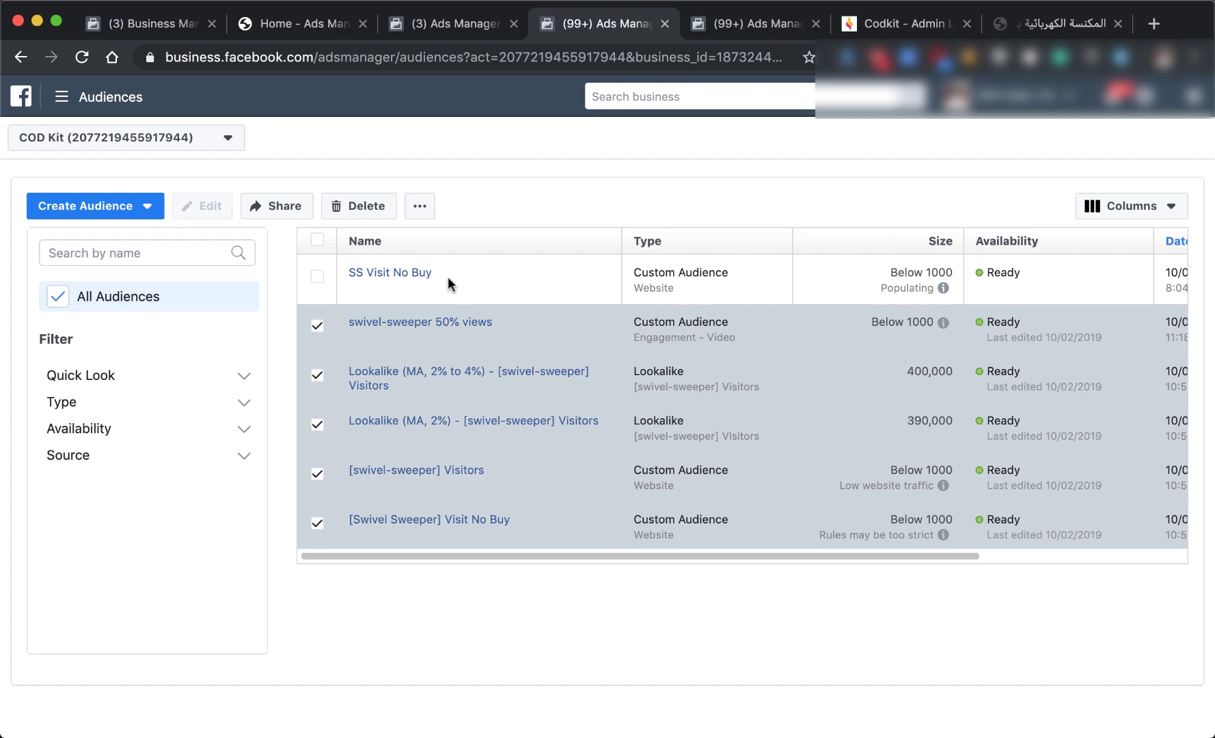
# Select only the SS Visit No Buy audience in the list, deselecting the five older audiences.
pyautogui.click(317, 276)
pyautogui.click(317, 326)
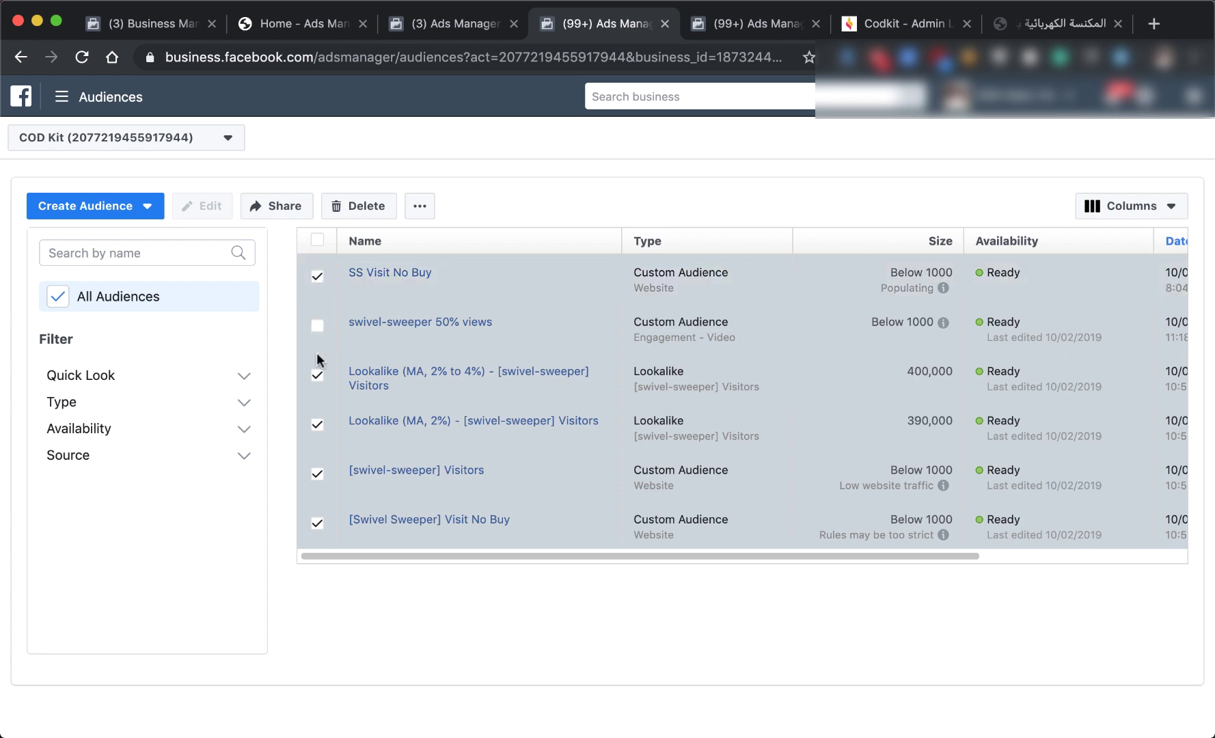
pyautogui.click(317, 239)
pyautogui.click(316, 326)
pyautogui.click(317, 375)
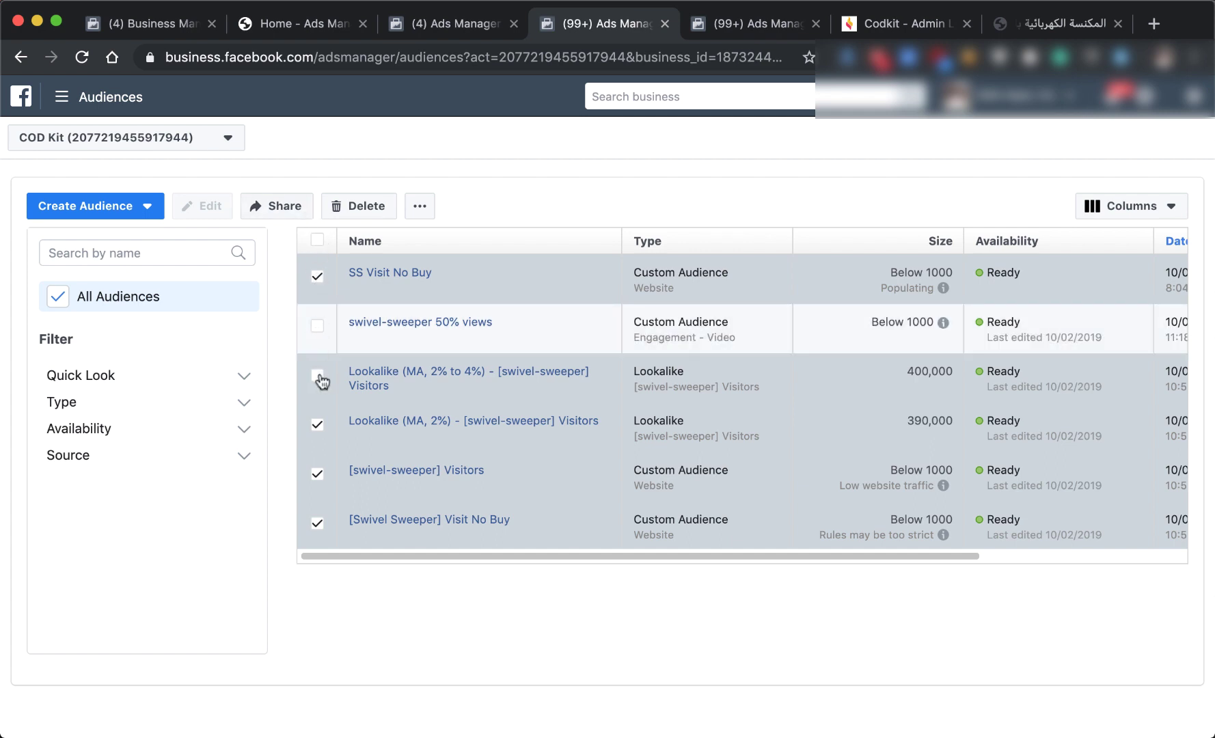
pyautogui.click(317, 429)
pyautogui.click(317, 474)
pyautogui.click(317, 523)
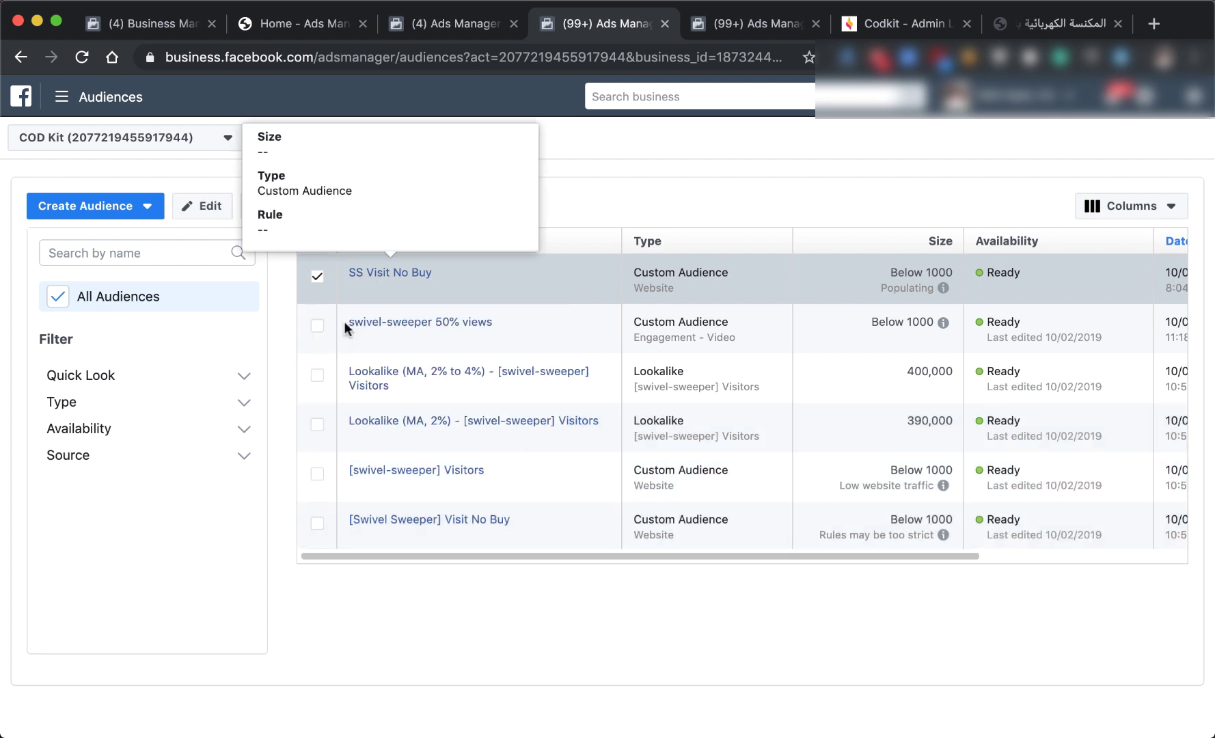
# Start a lookalike audience from SS Visit No Buy and set its location to Morocco.
pyautogui.click(422, 205)
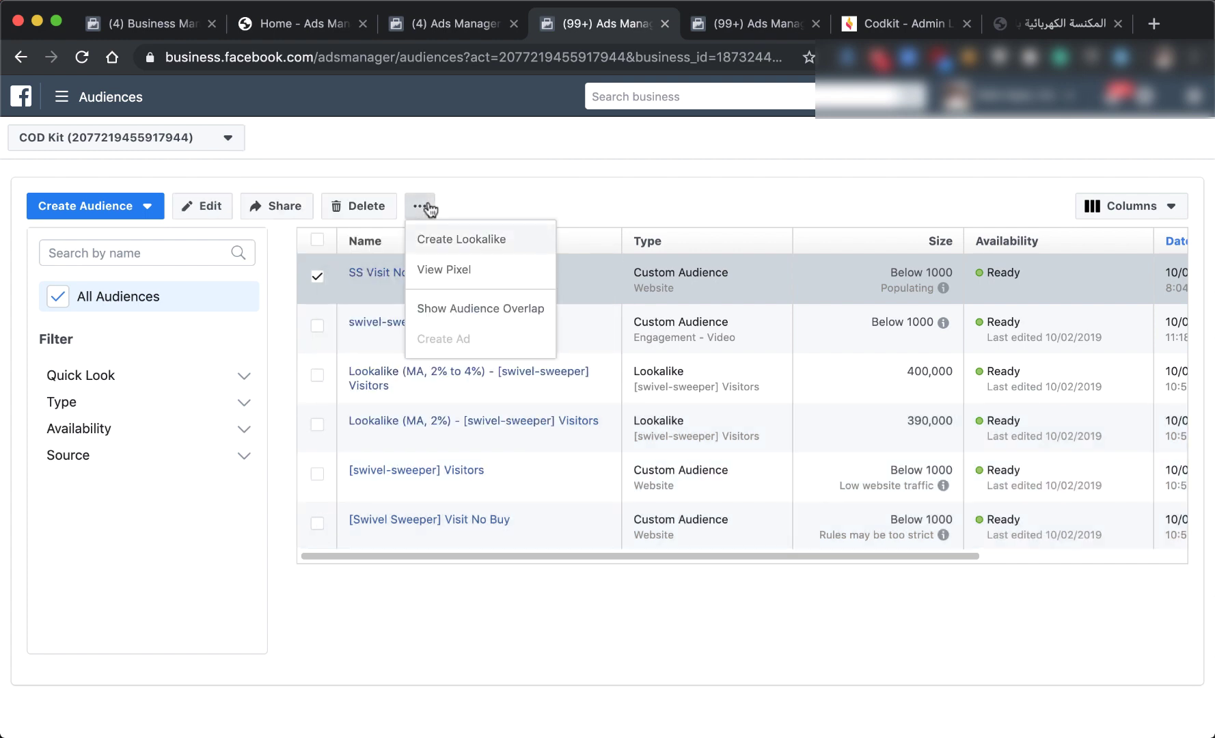
pyautogui.click(451, 241)
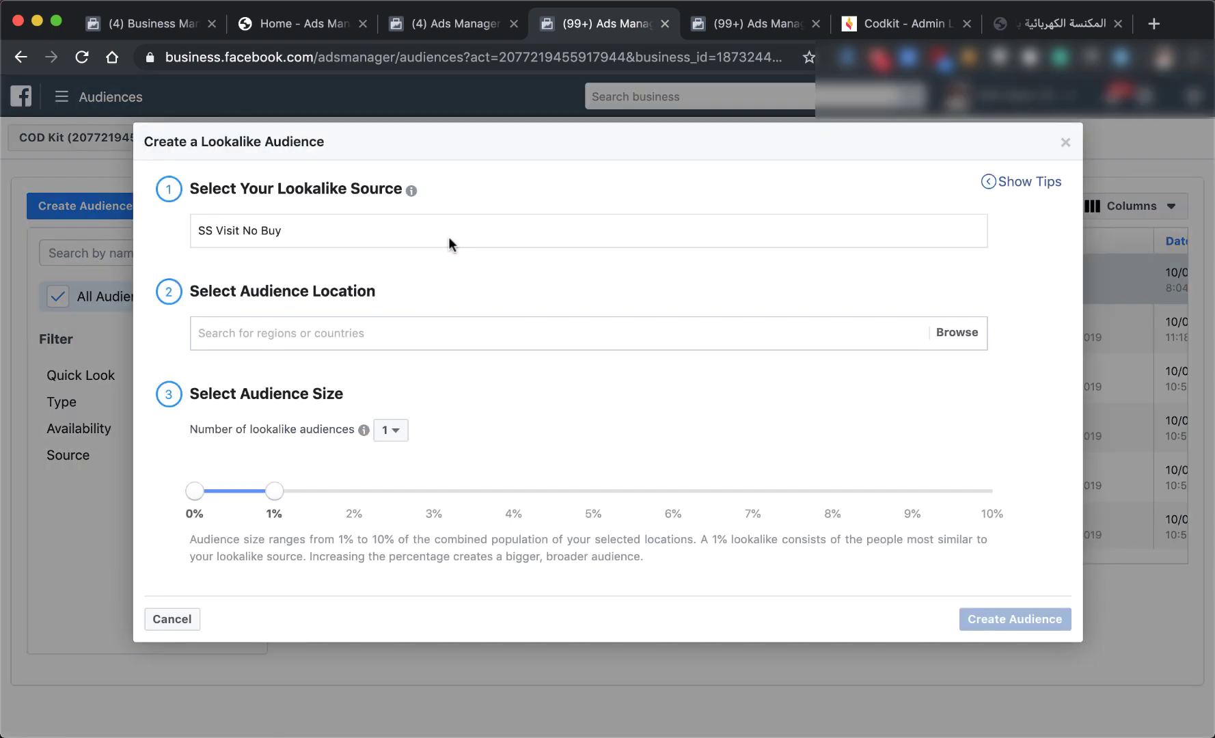
pyautogui.click(362, 337)
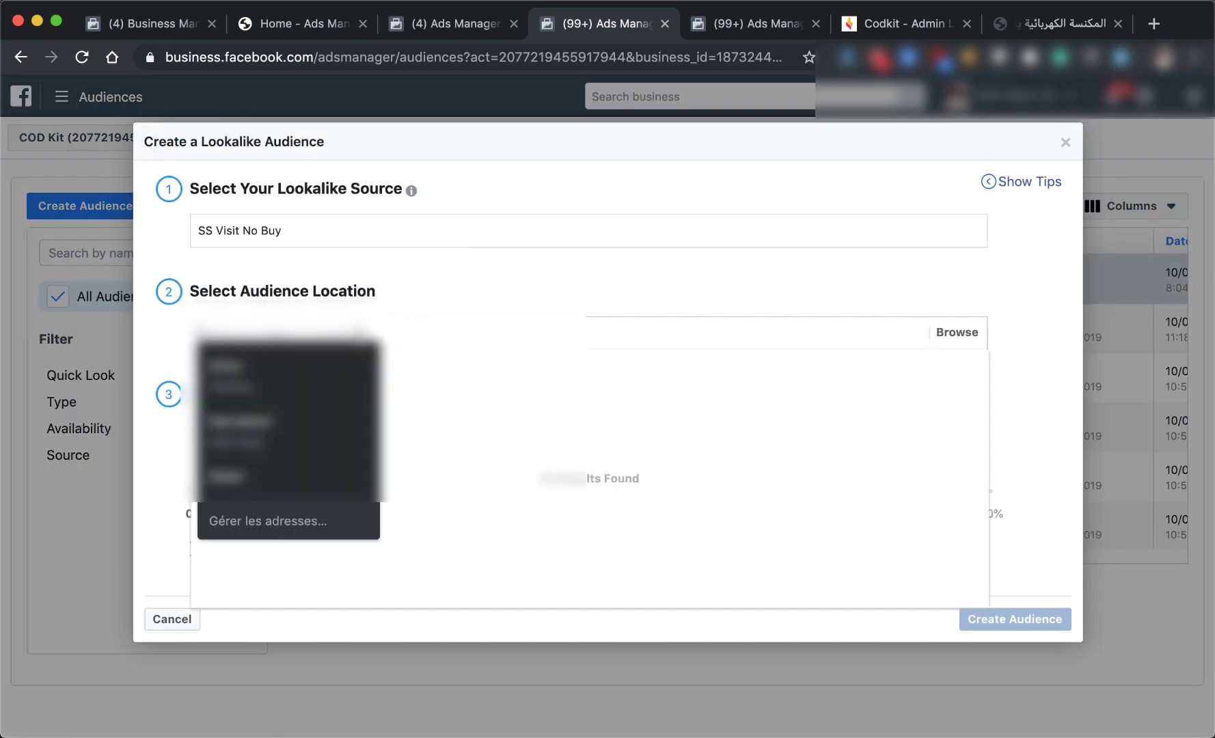
pyautogui.write('moroc')
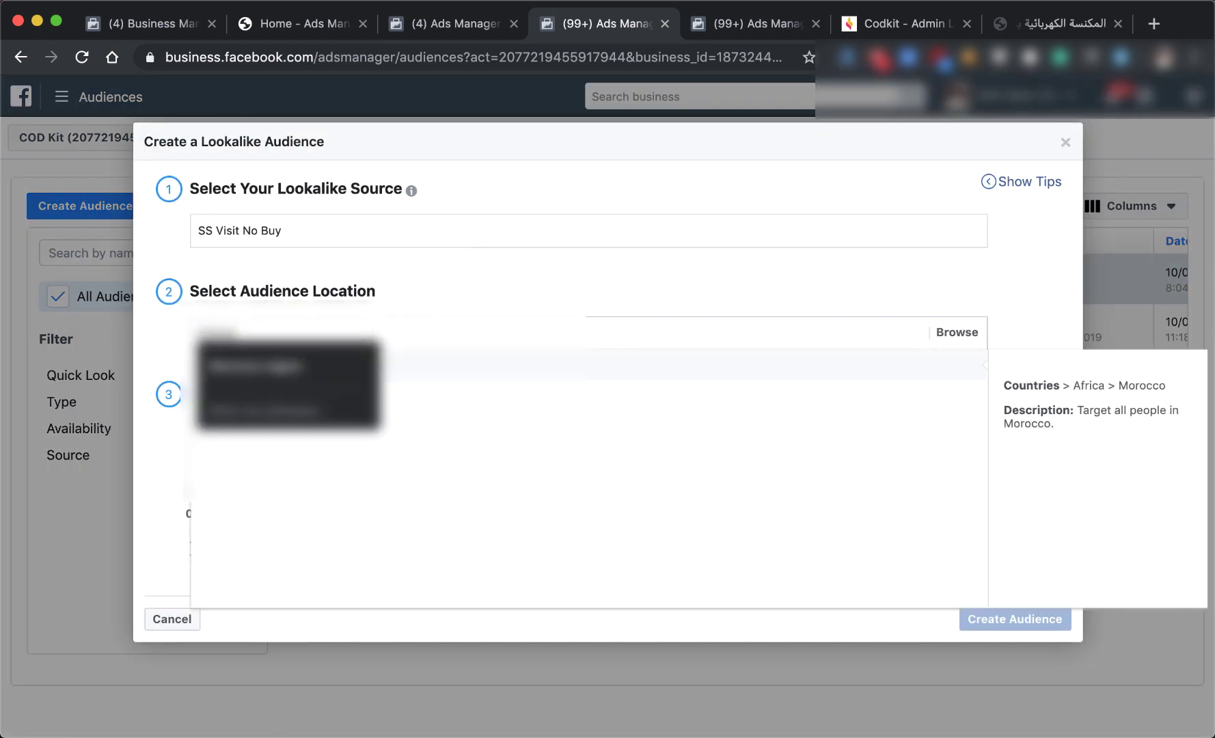
pyautogui.click(483, 362)
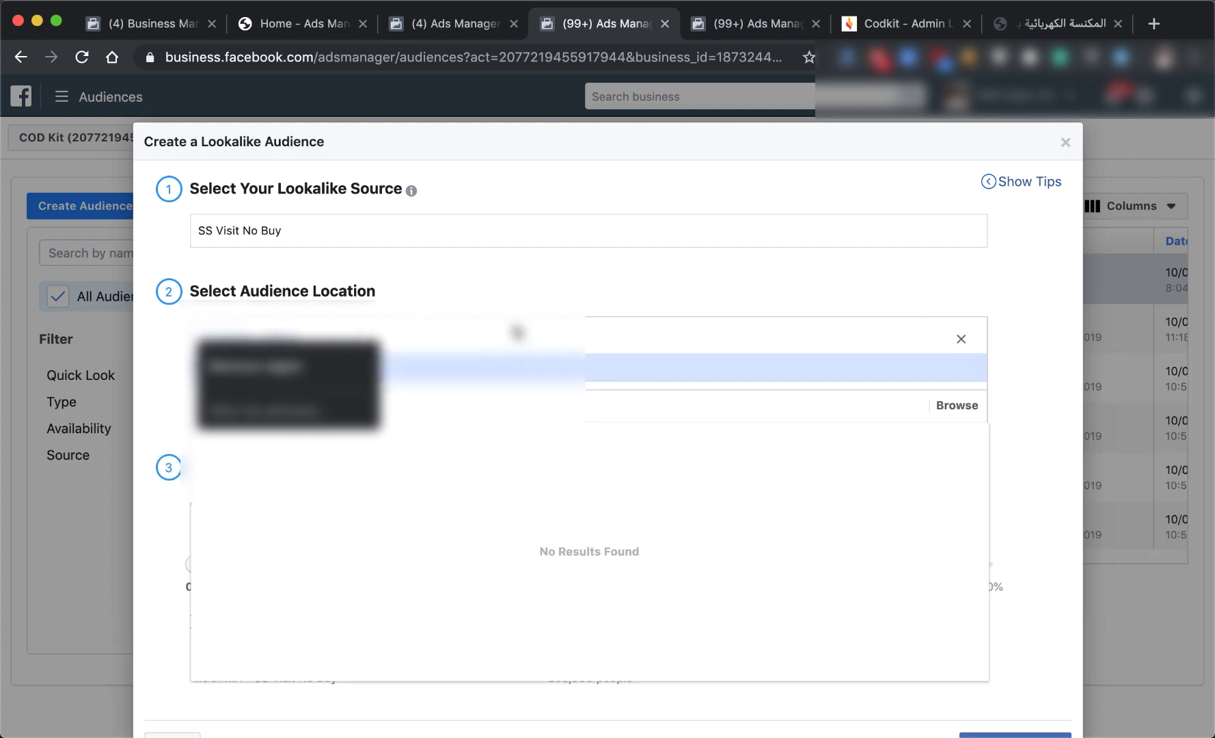
pyautogui.click(594, 260)
pyautogui.scroll(-2, 593, 258)
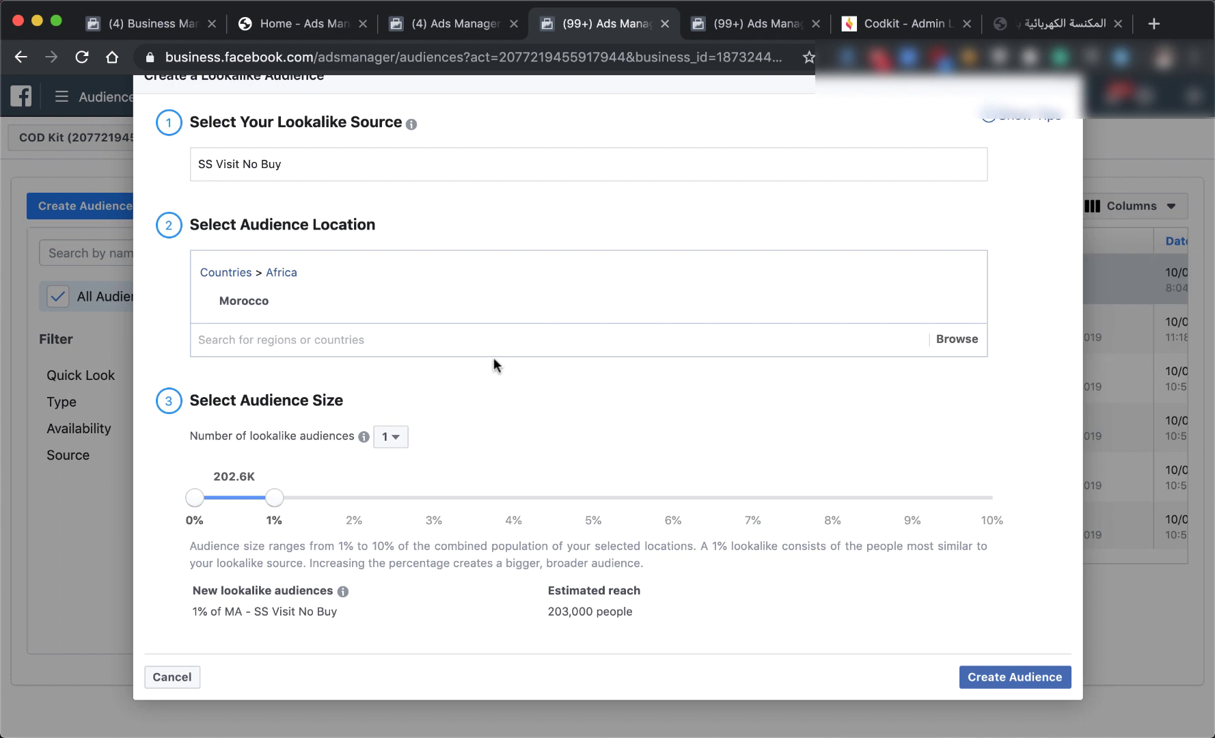
# Set the number of lookalike audiences to 4, with ranges of 0–2%, 2–4%, 4–7% and 7–10%.
pyautogui.click(391, 439)
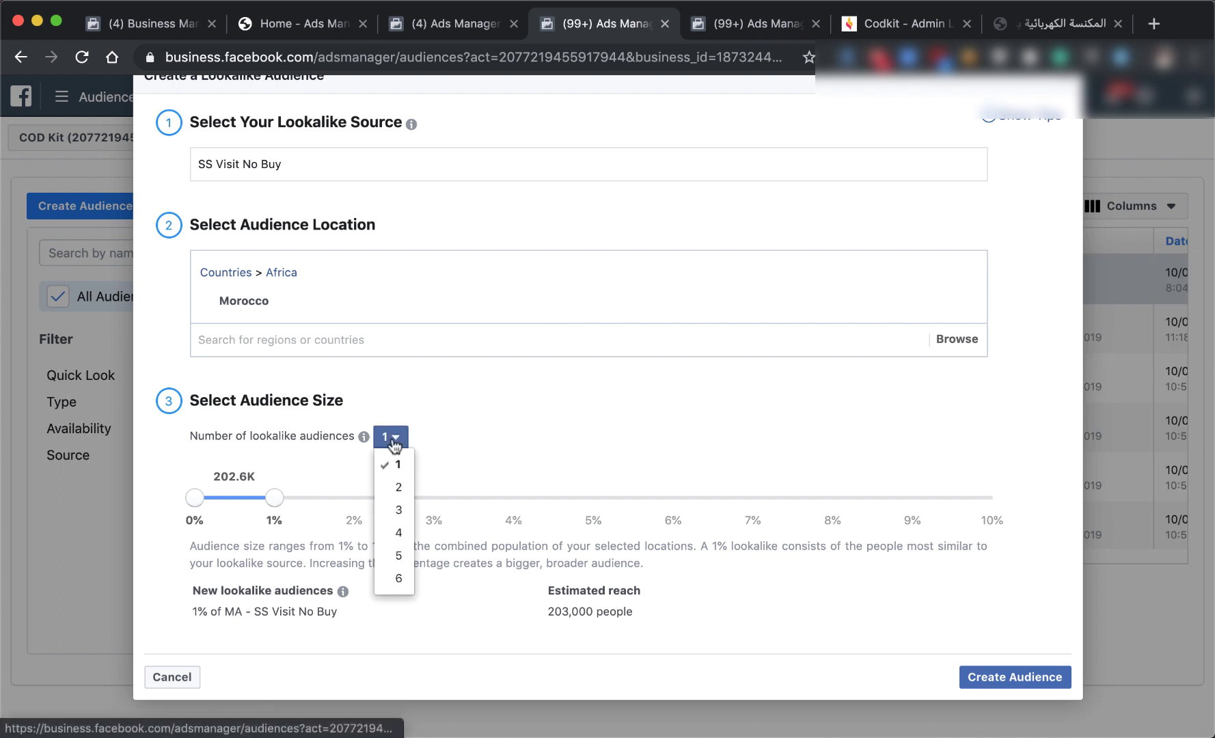
pyautogui.click(394, 536)
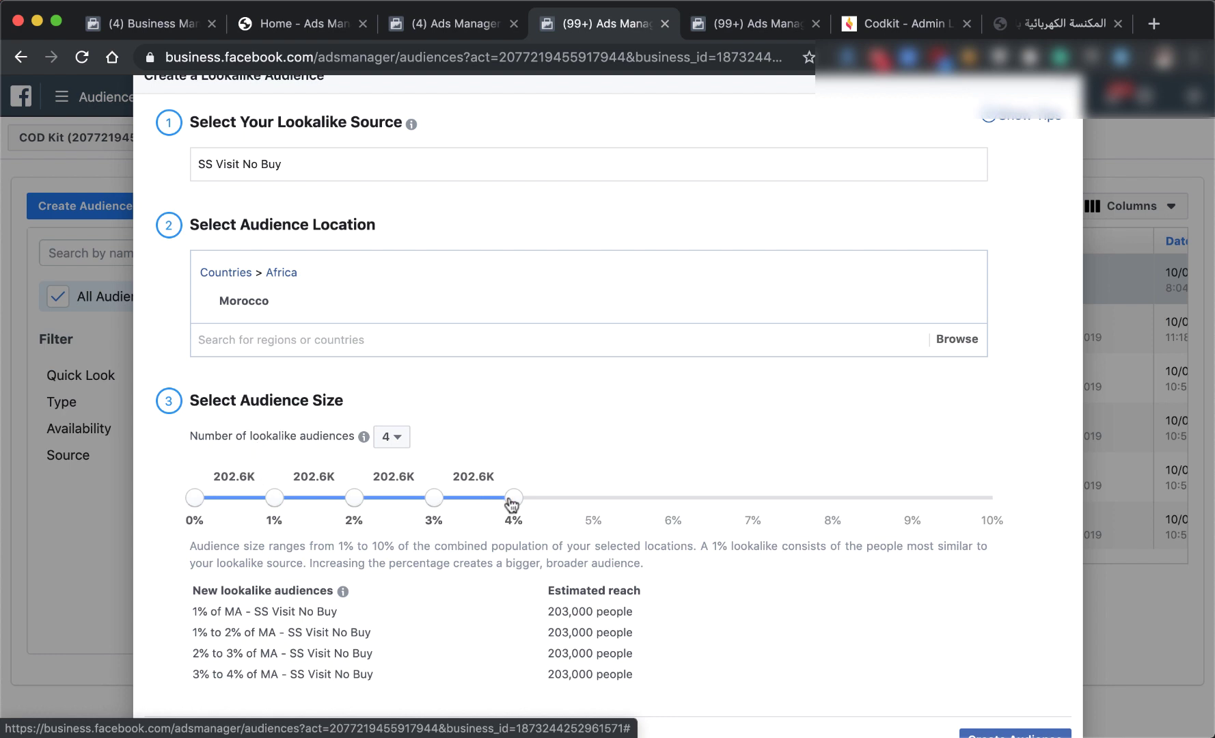
pyautogui.moveTo(512, 504); pyautogui.dragTo(734, 508)
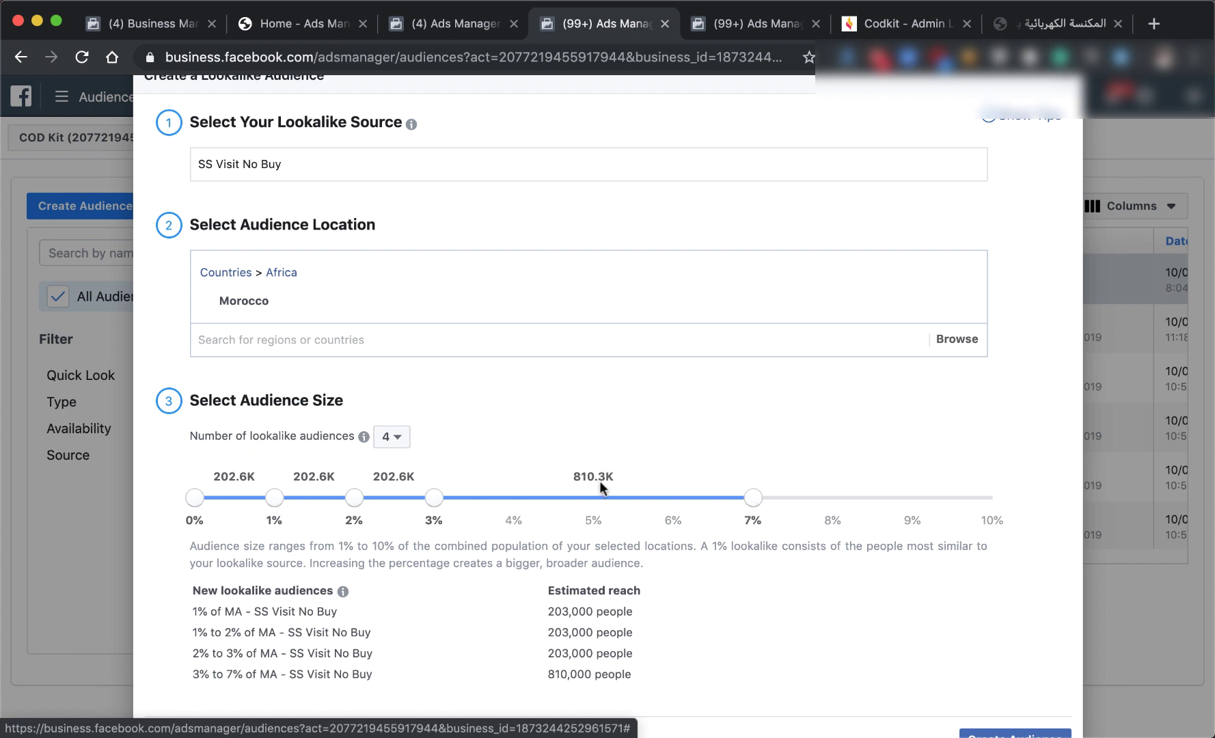
pyautogui.moveTo(438, 503); pyautogui.dragTo(513, 504)
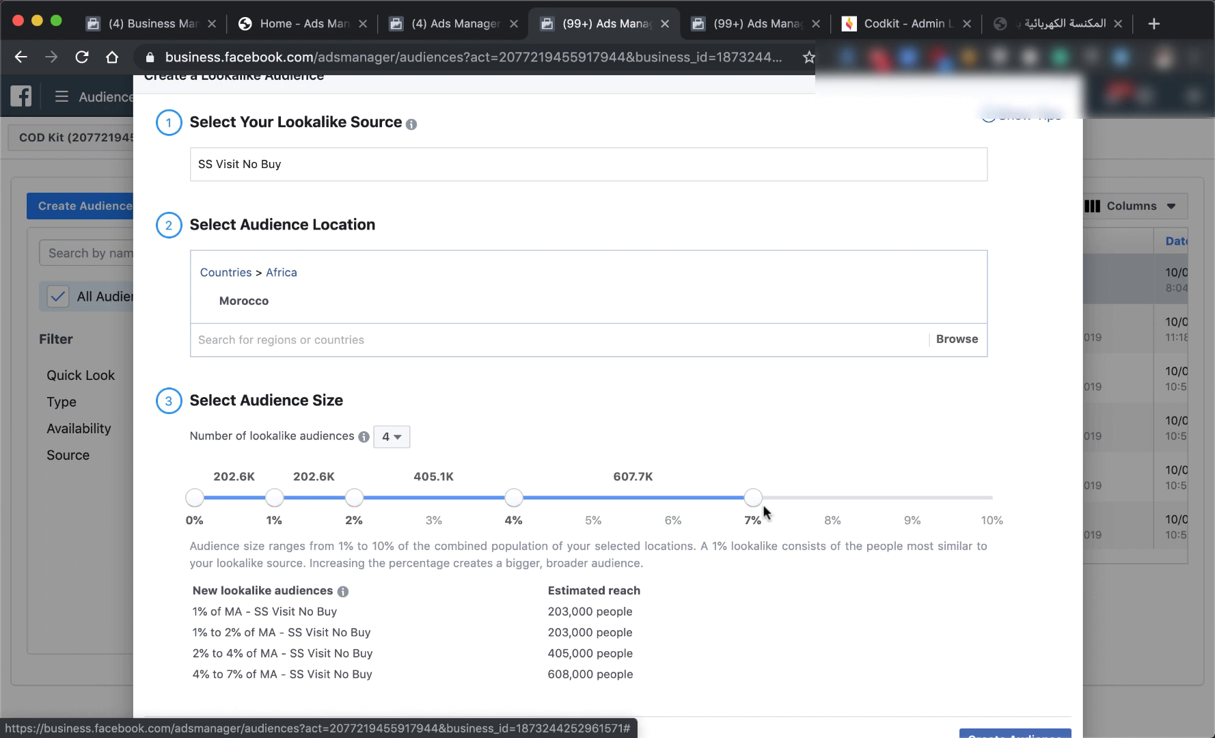
pyautogui.moveTo(754, 498); pyautogui.dragTo(992, 504)
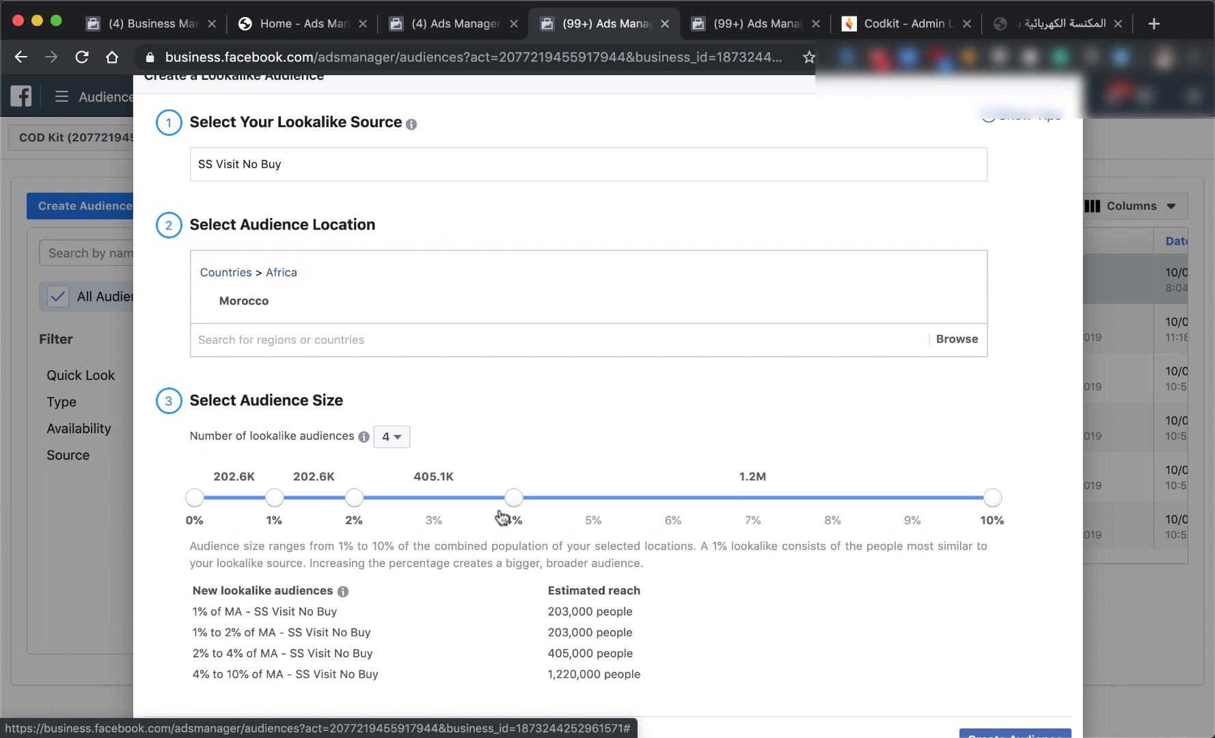
pyautogui.moveTo(514, 502); pyautogui.dragTo(705, 496)
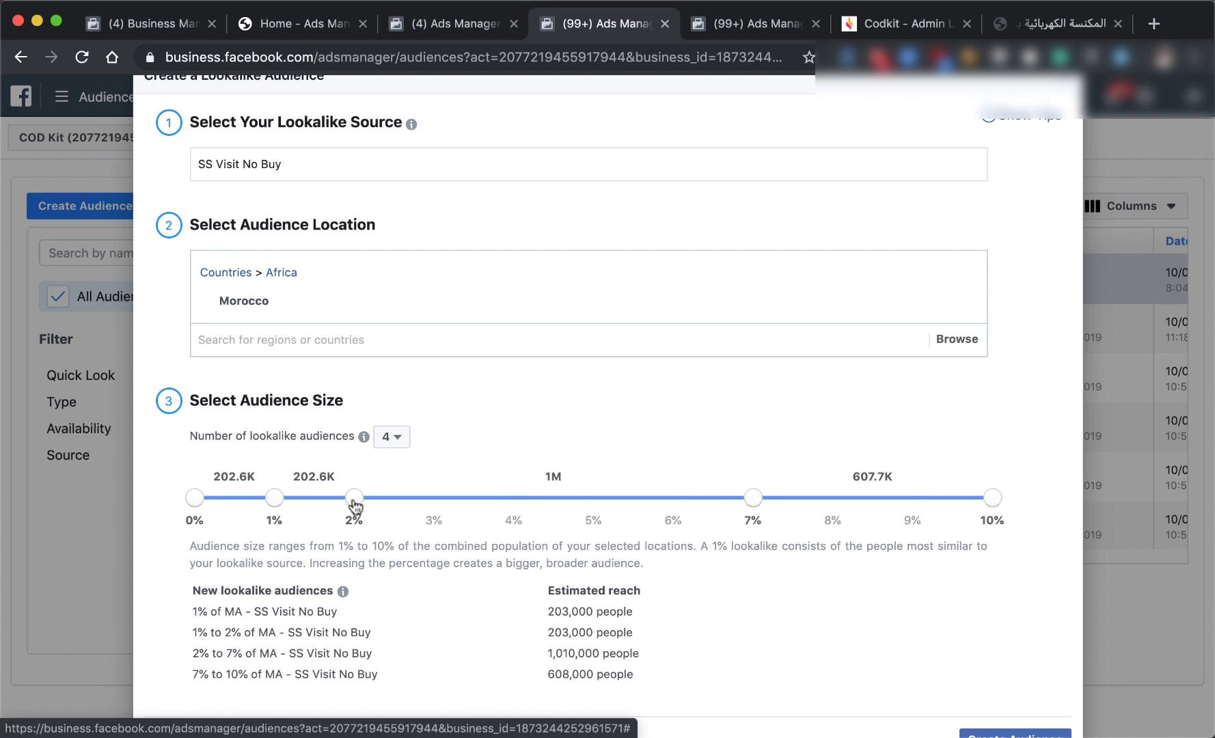
pyautogui.moveTo(354, 505); pyautogui.dragTo(496, 500)
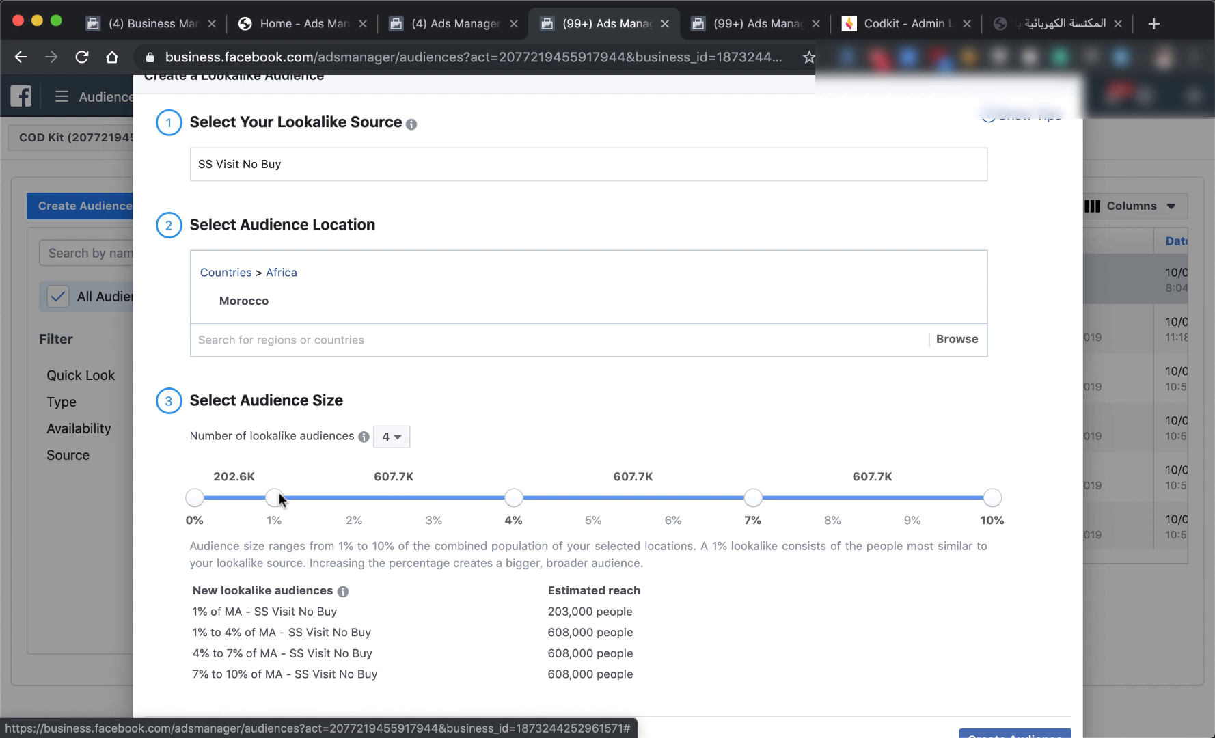
pyautogui.moveTo(276, 501); pyautogui.dragTo(350, 503)
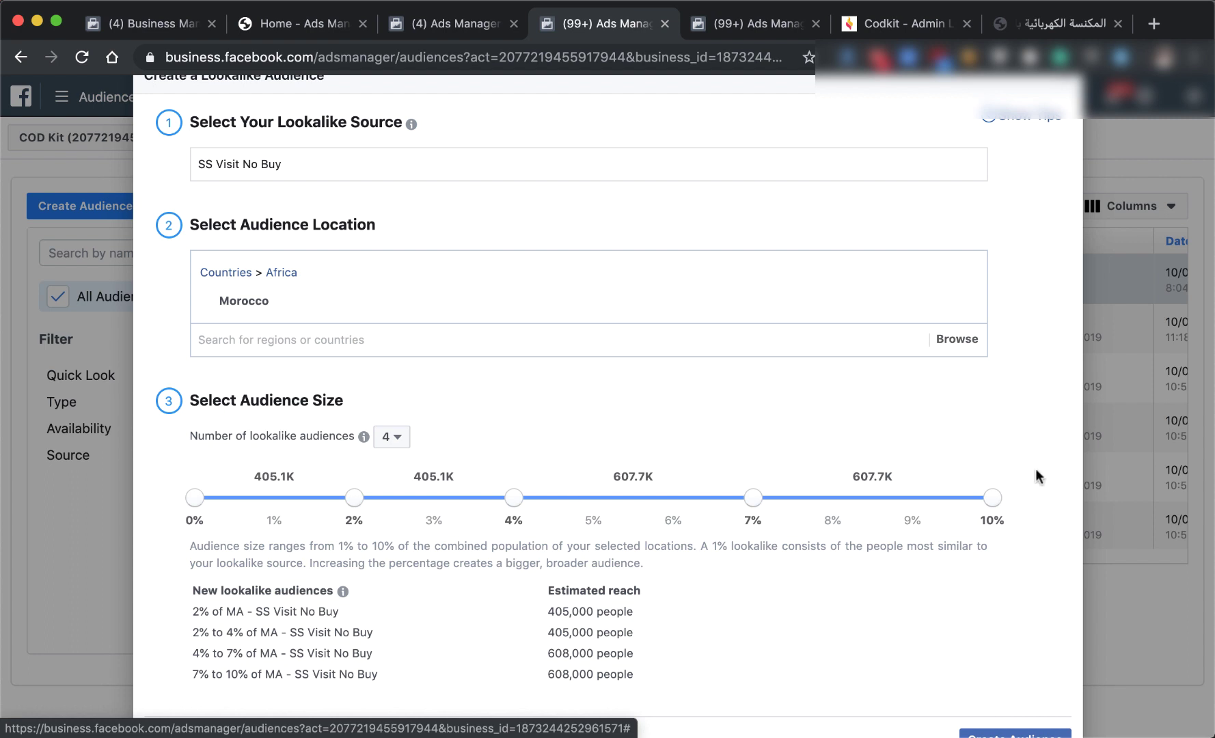
# Set the number of lookalike audiences to 2, with ranges of 0–3% and 3–6%.
pyautogui.click(393, 436)
pyautogui.click(394, 487)
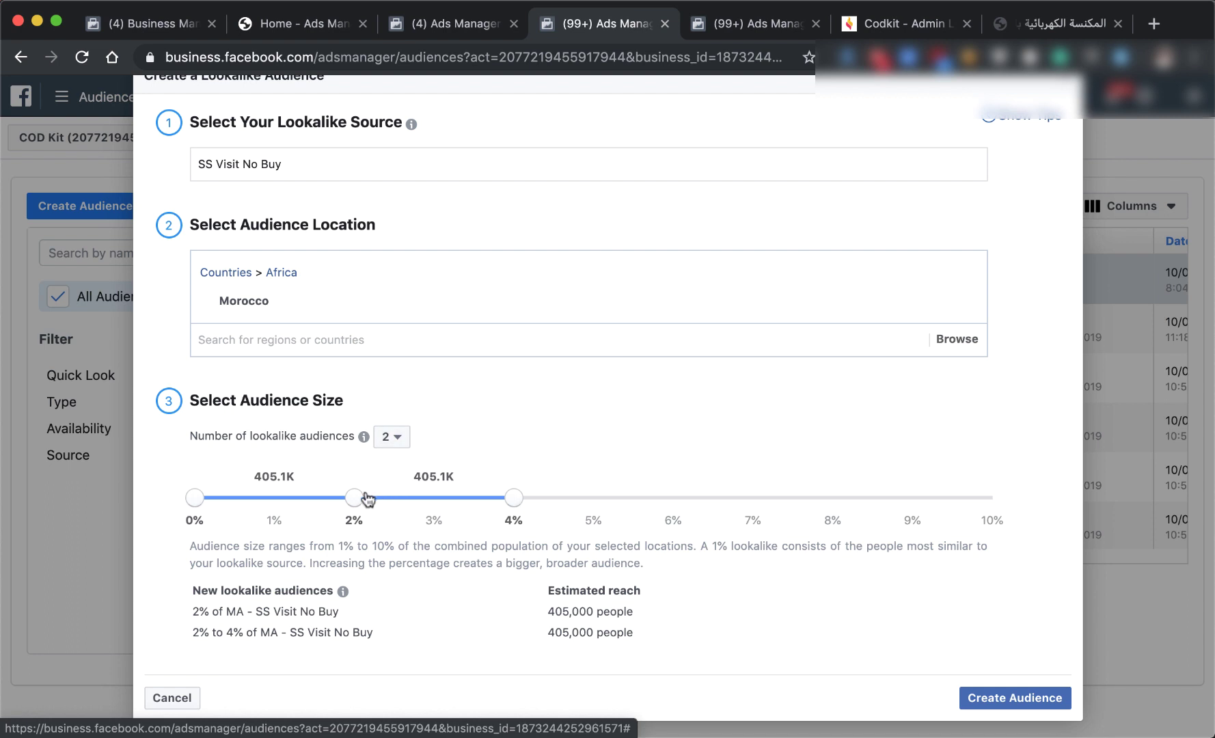
pyautogui.moveTo(512, 498); pyautogui.dragTo(673, 499)
pyautogui.moveTo(353, 498); pyautogui.dragTo(431, 504)
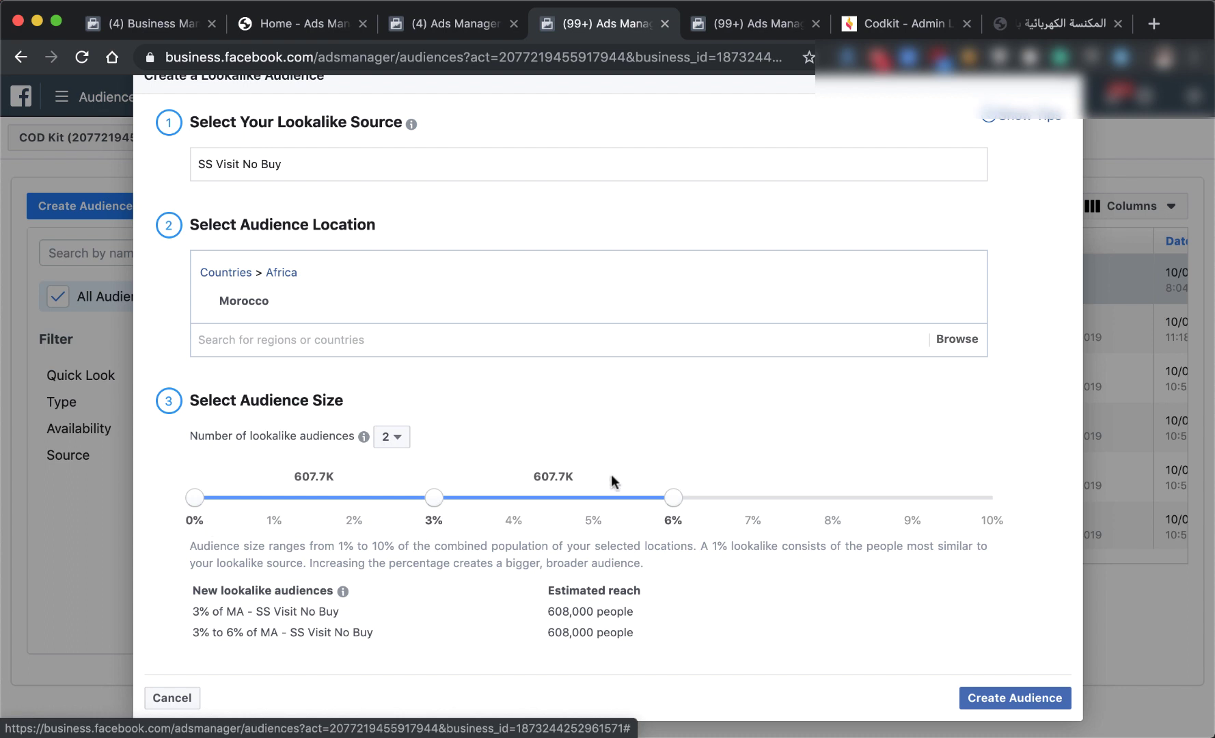
pyautogui.moveTo(539, 474); pyautogui.dragTo(518, 473)
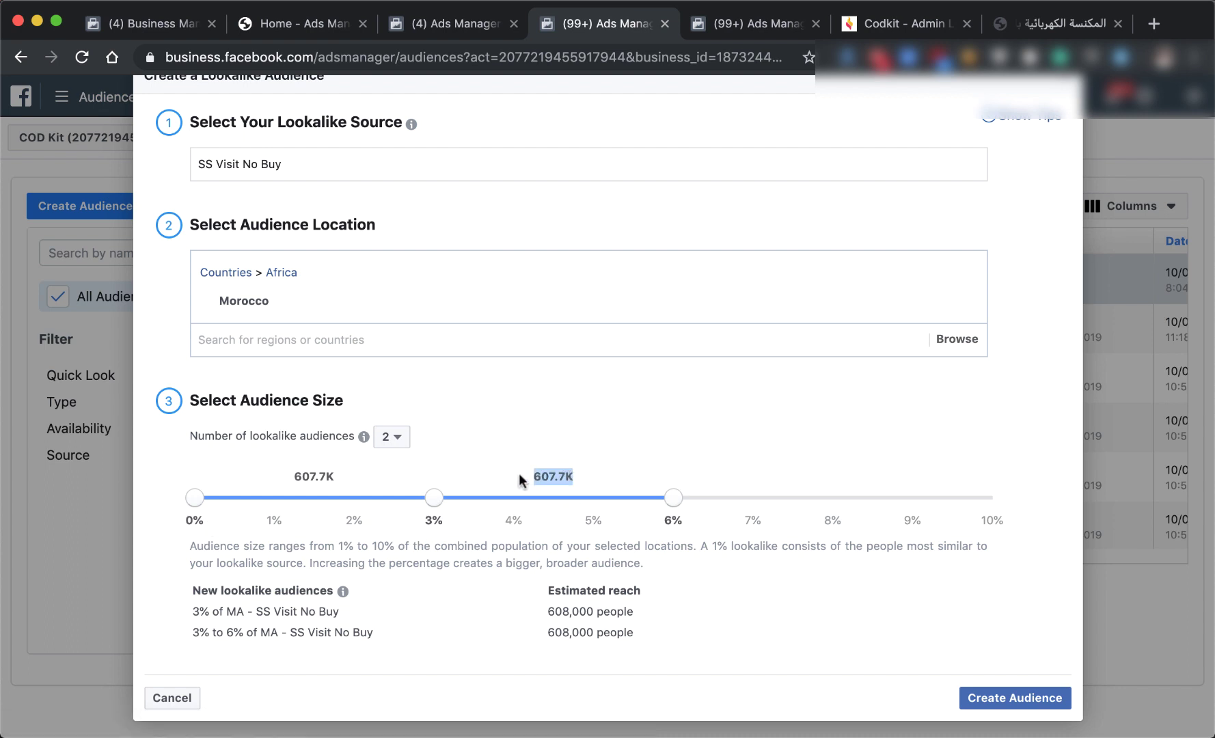
pyautogui.click(566, 472)
pyautogui.scroll(2, 565, 470)
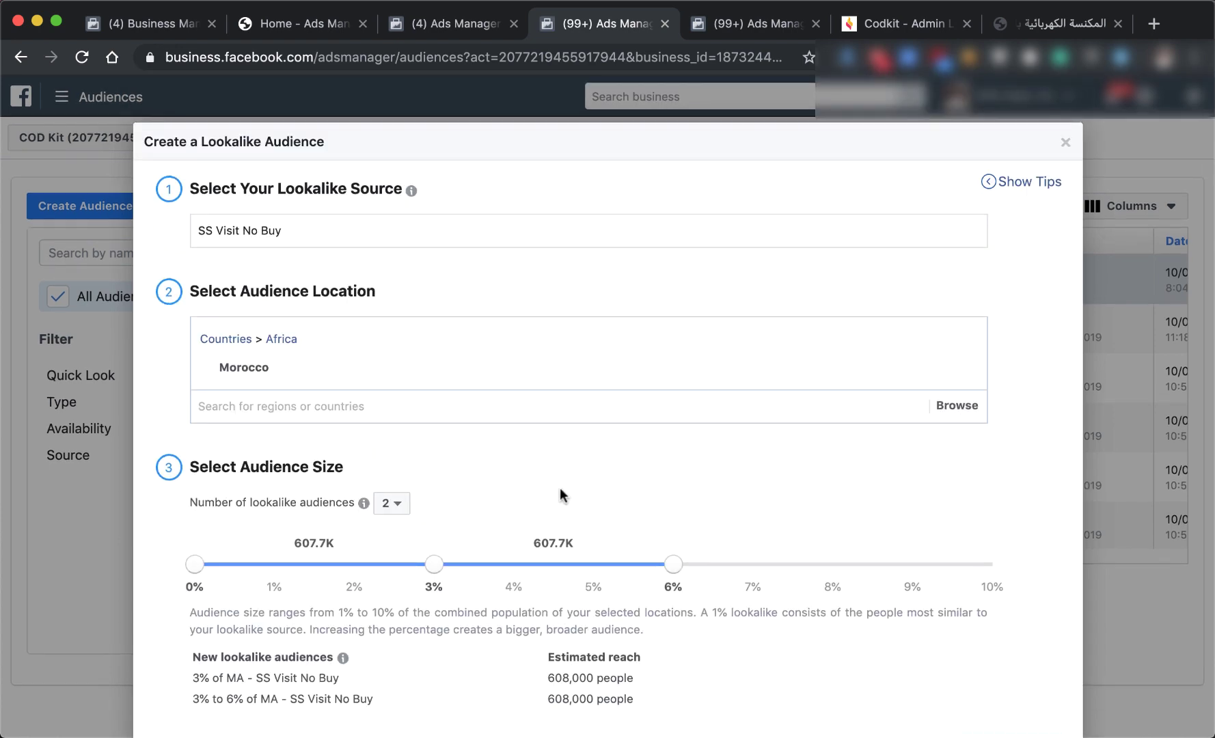
pyautogui.scroll(-3, 560, 488)
pyautogui.scroll(3, 560, 488)
pyautogui.scroll(-3, 560, 488)
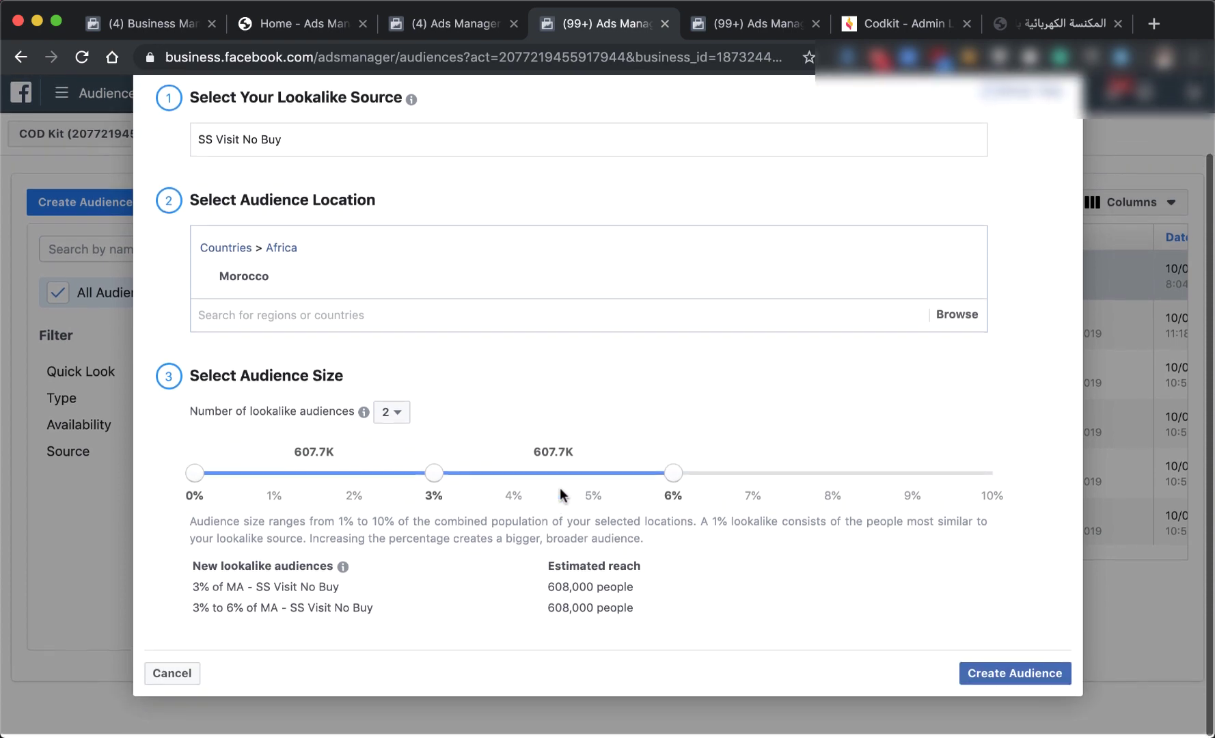
# Create the 0–3% and 3–6% Morocco lookalike audiences from SS Visit No Buy and deselect the source audience in the list.
pyautogui.click(1002, 675)
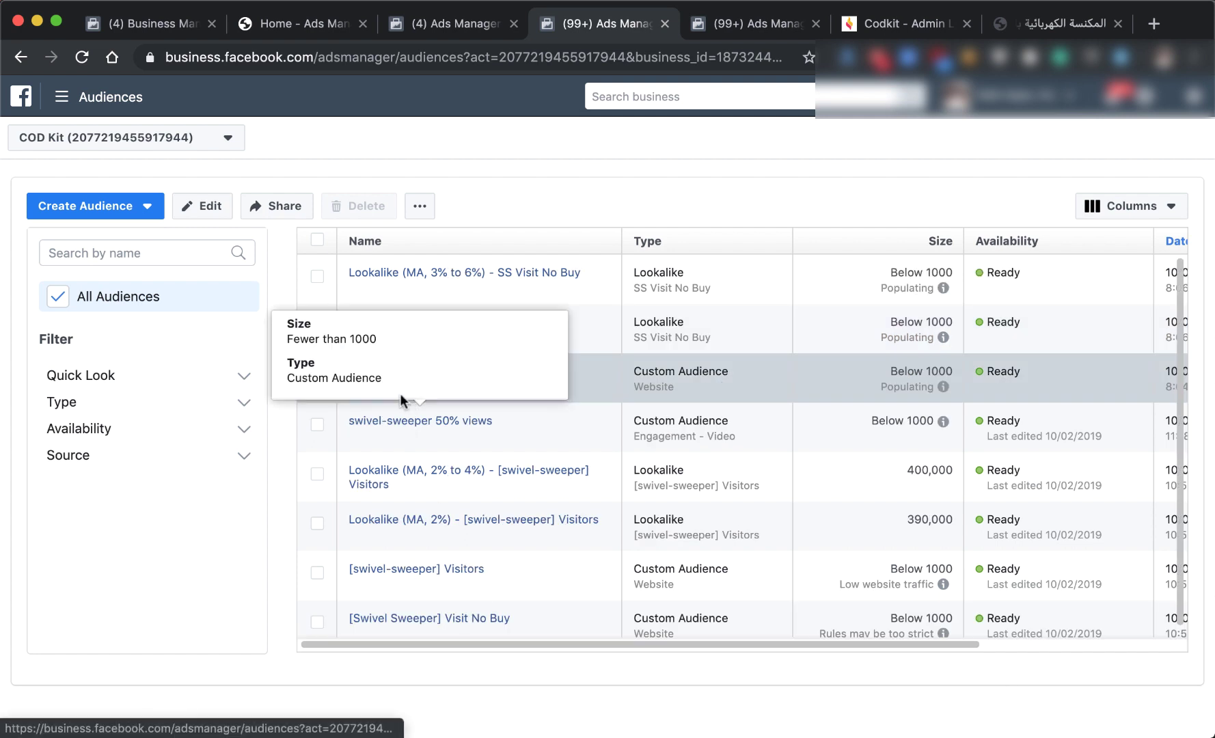
pyautogui.click(618, 369)
pyautogui.tripleClick(541, 369)
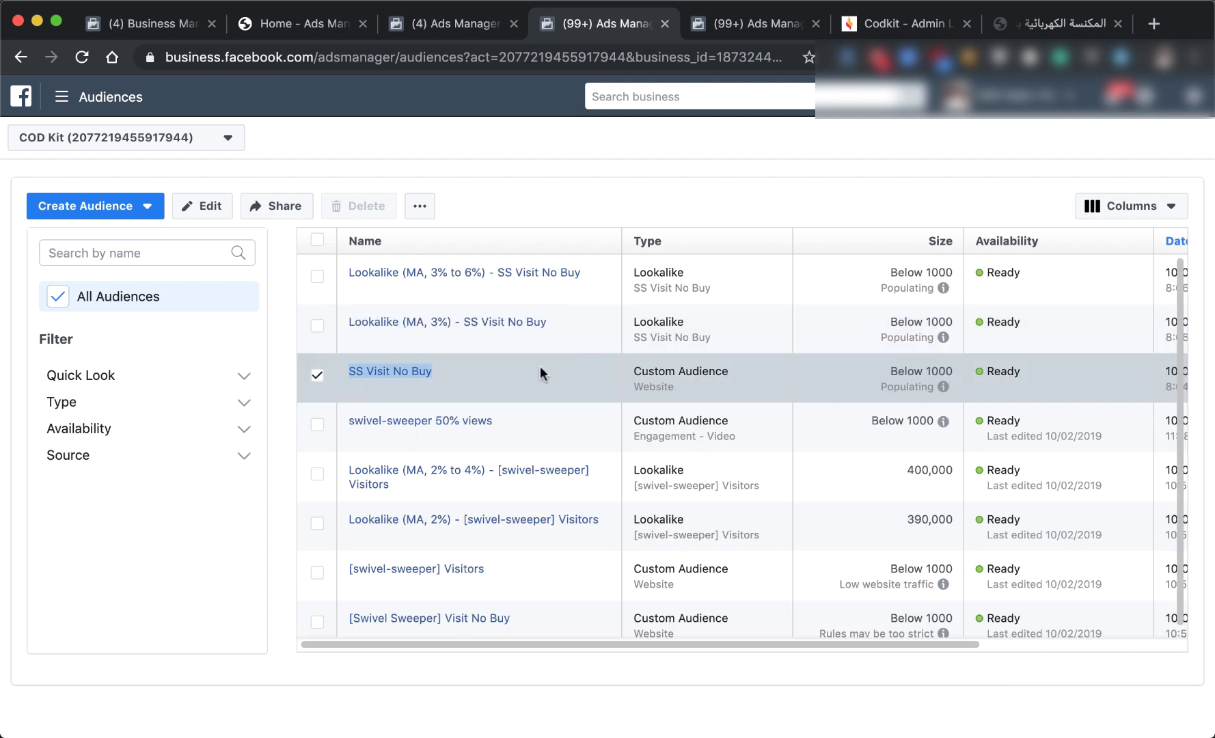
pyautogui.tripleClick(585, 324)
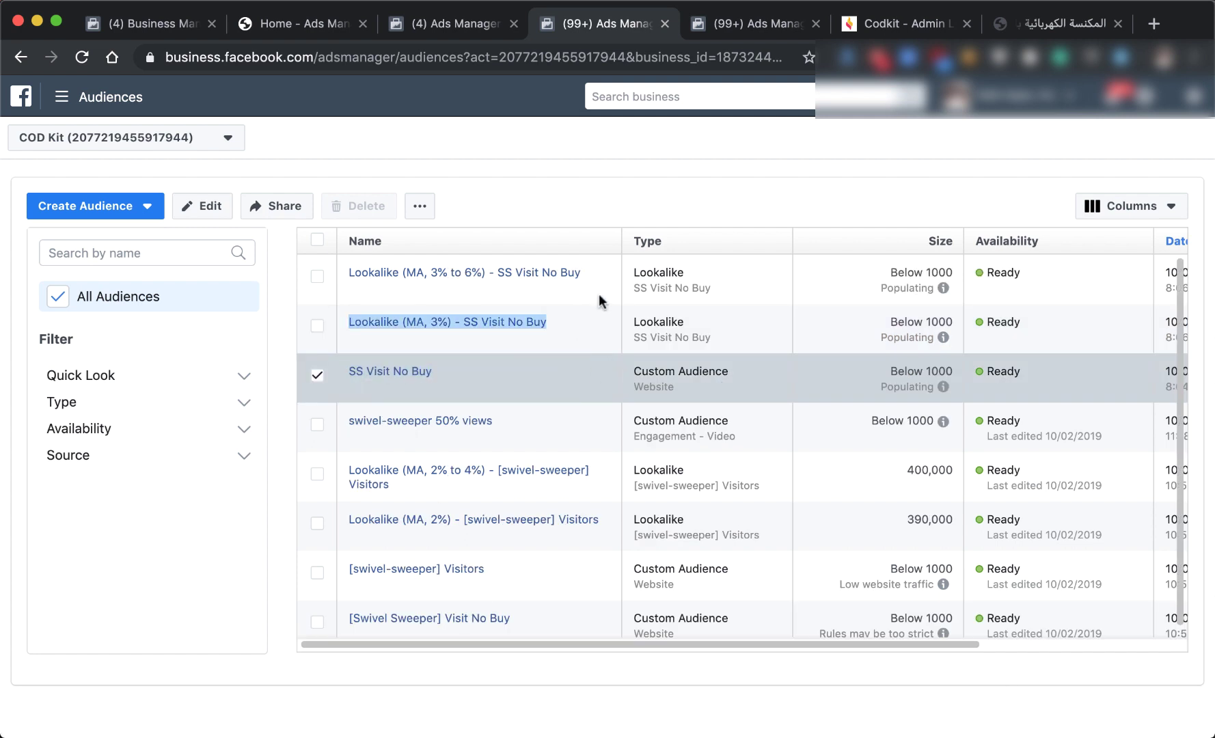
pyautogui.tripleClick(598, 271)
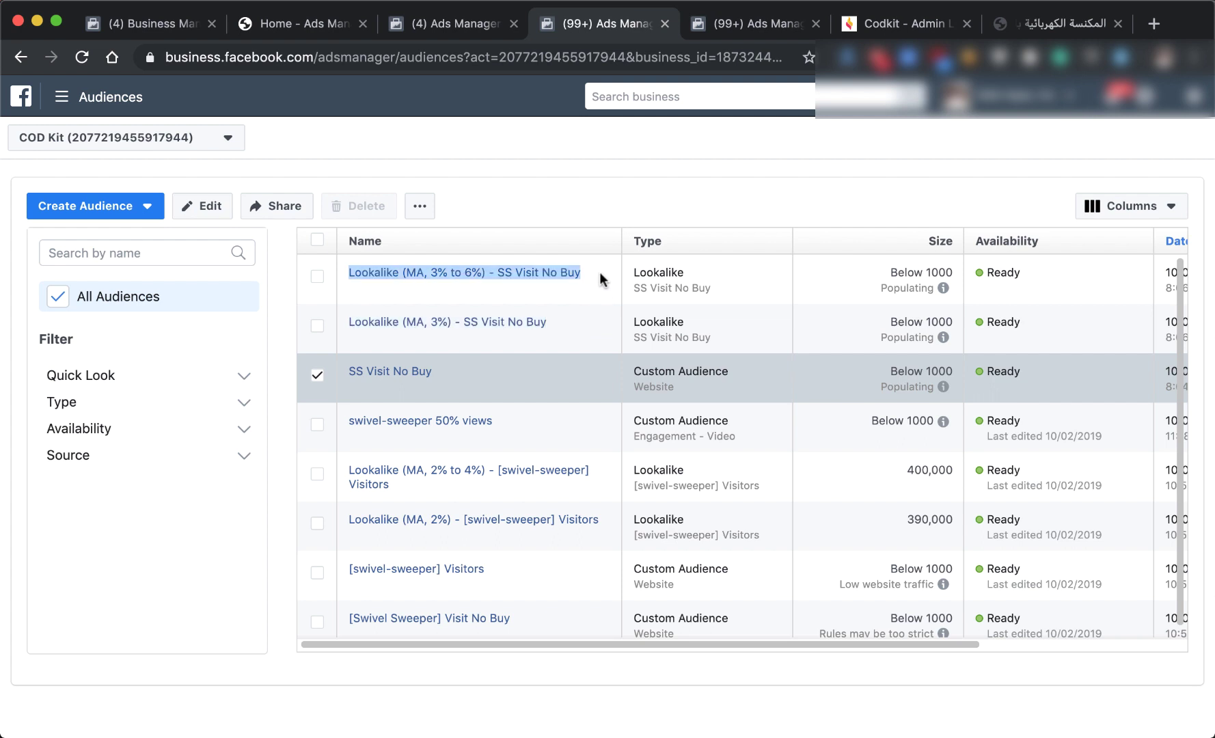
pyautogui.click(530, 370)
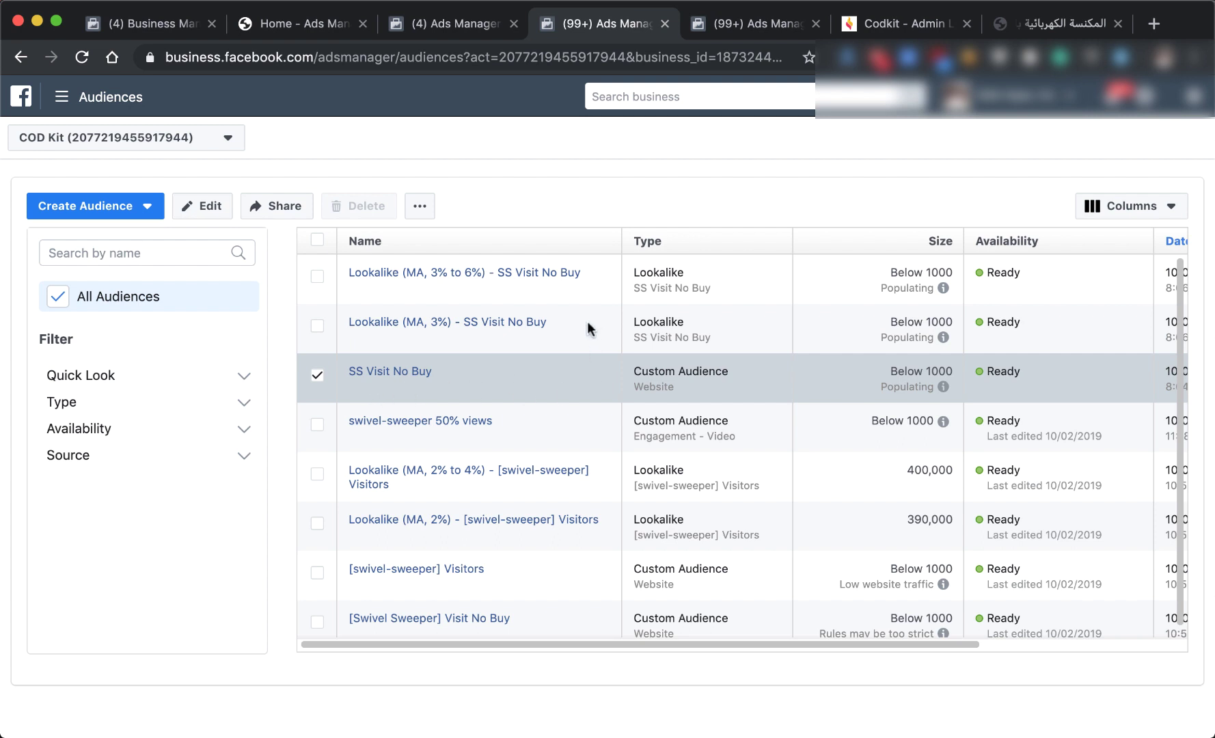
pyautogui.doubleClick(552, 375)
pyautogui.click(316, 376)
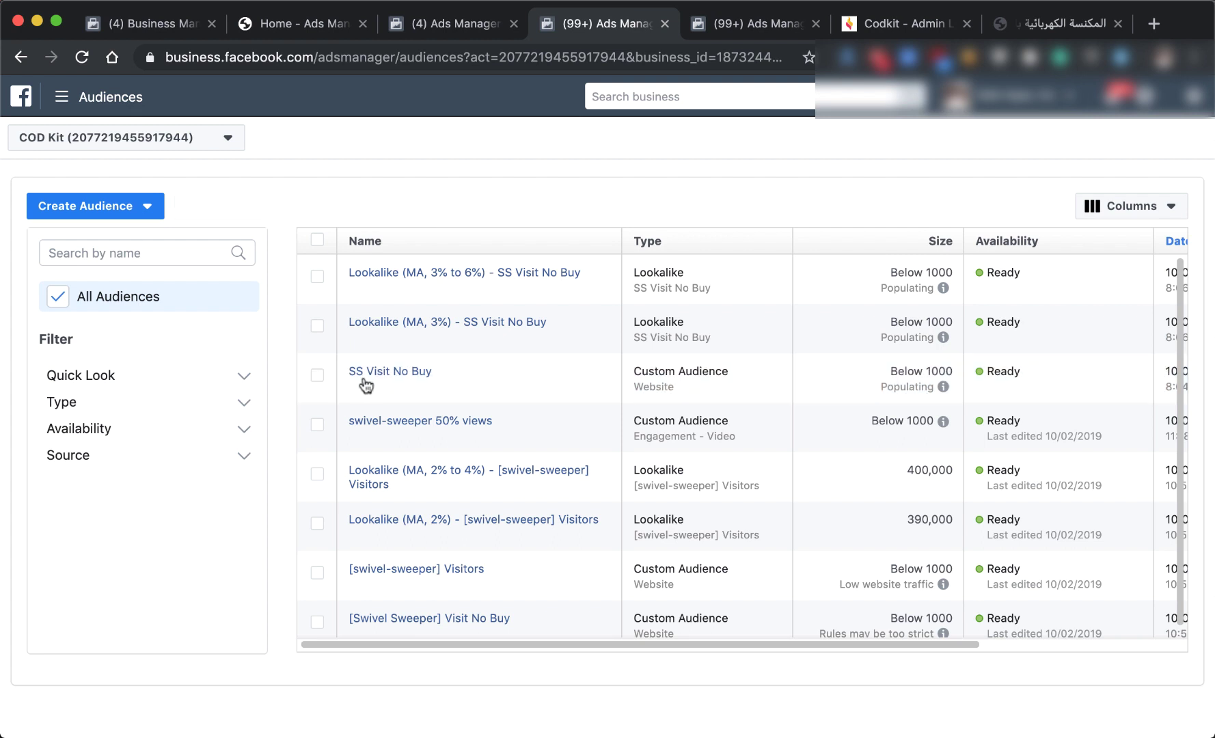
# Start a new campaign from the COD Kit account's campaign list and name it SS Test.
pyautogui.moveTo(365, 381)
pyautogui.click(441, 22)
pyautogui.click(348, 655)
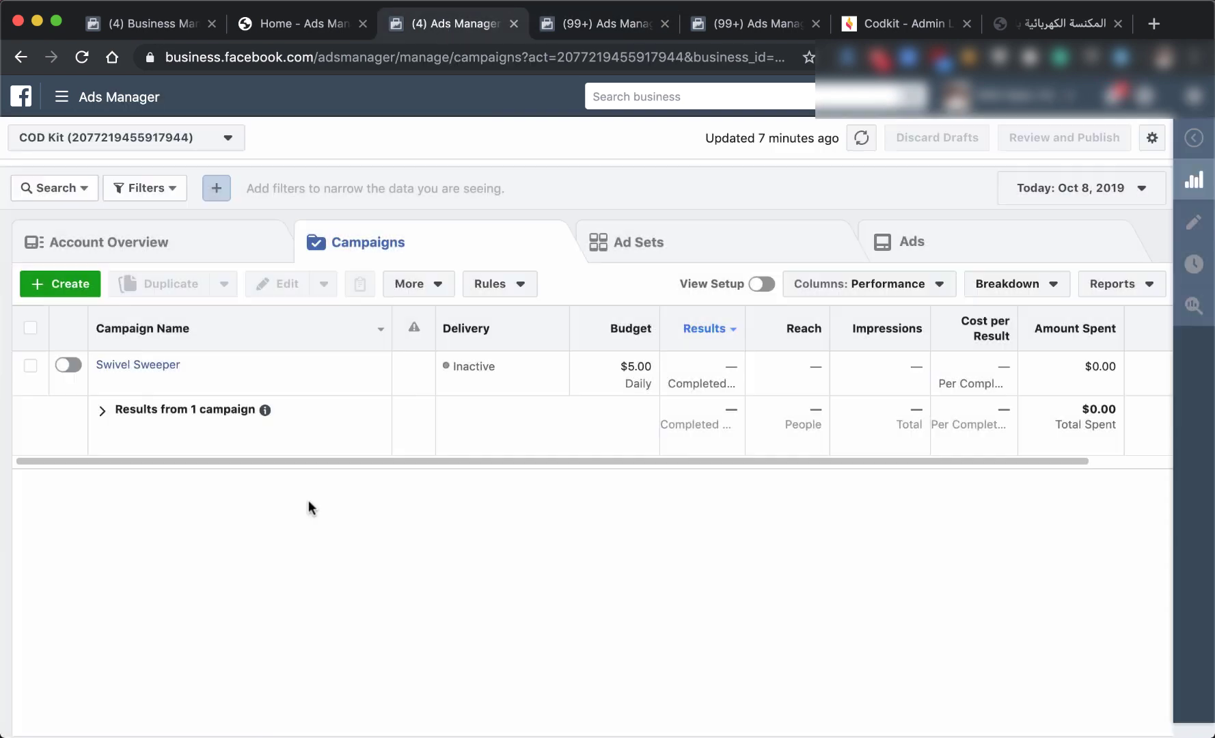
pyautogui.click(64, 284)
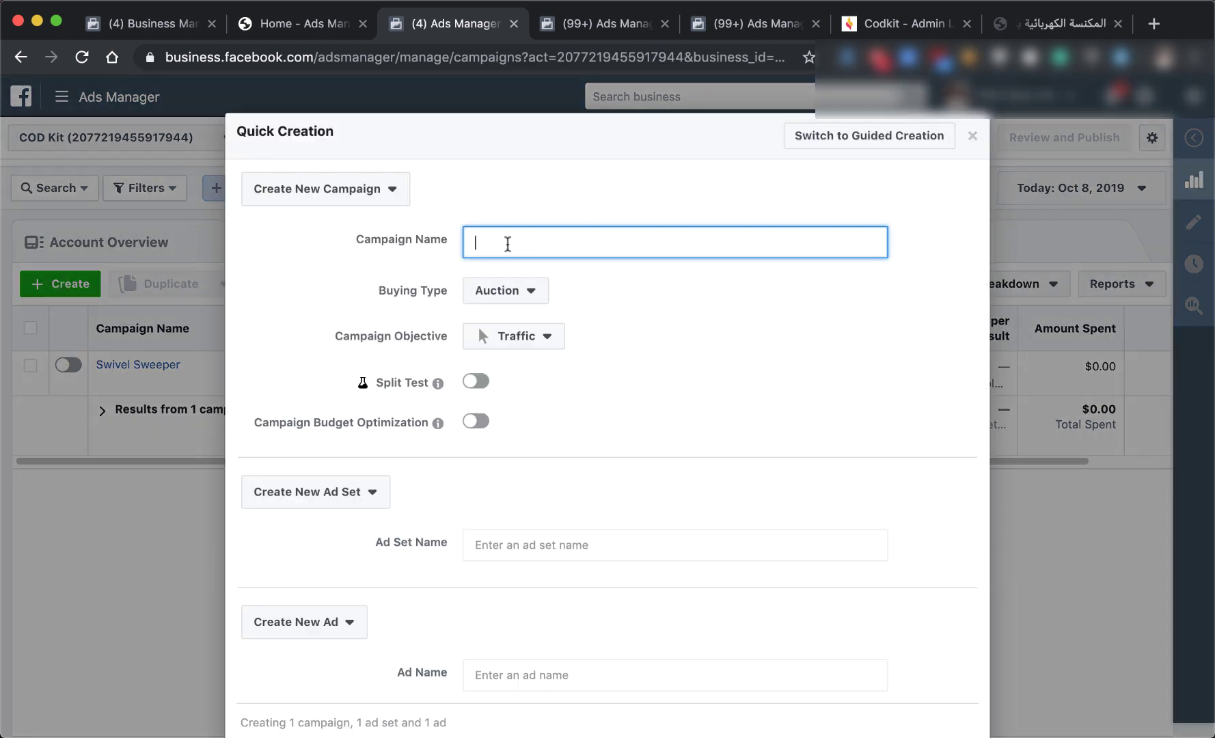
pyautogui.write('SS')
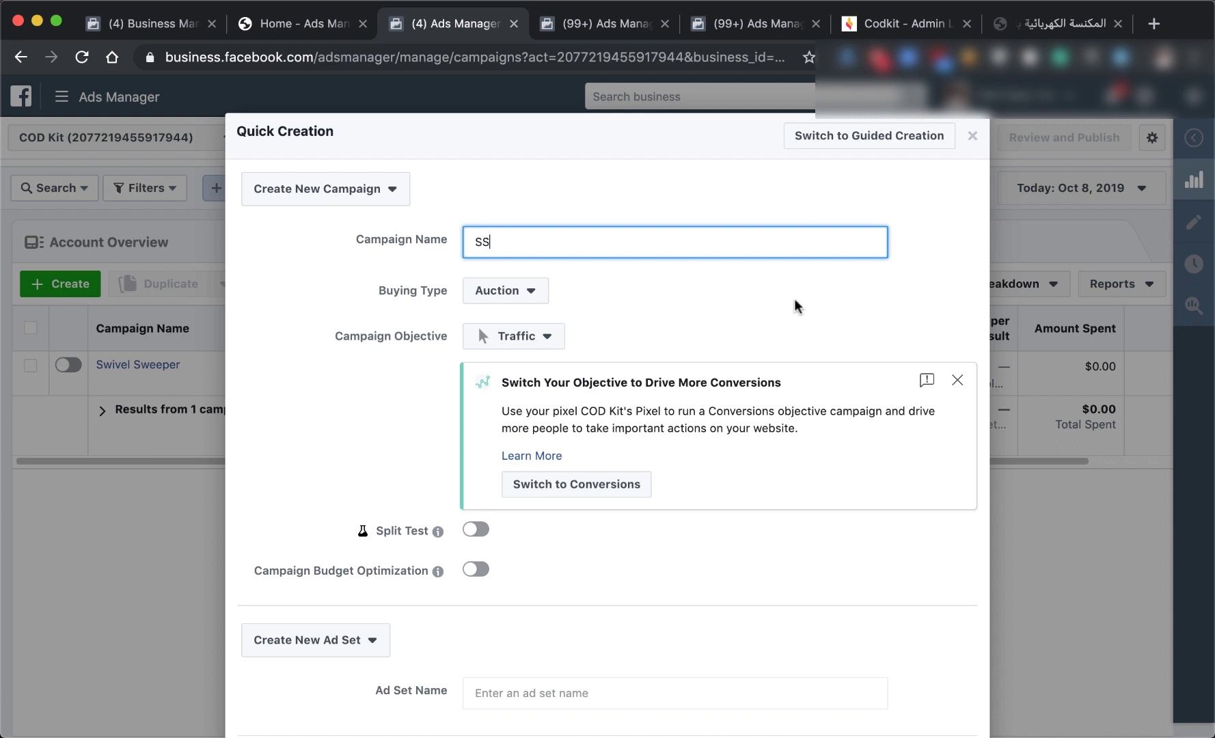
pyautogui.click(796, 295)
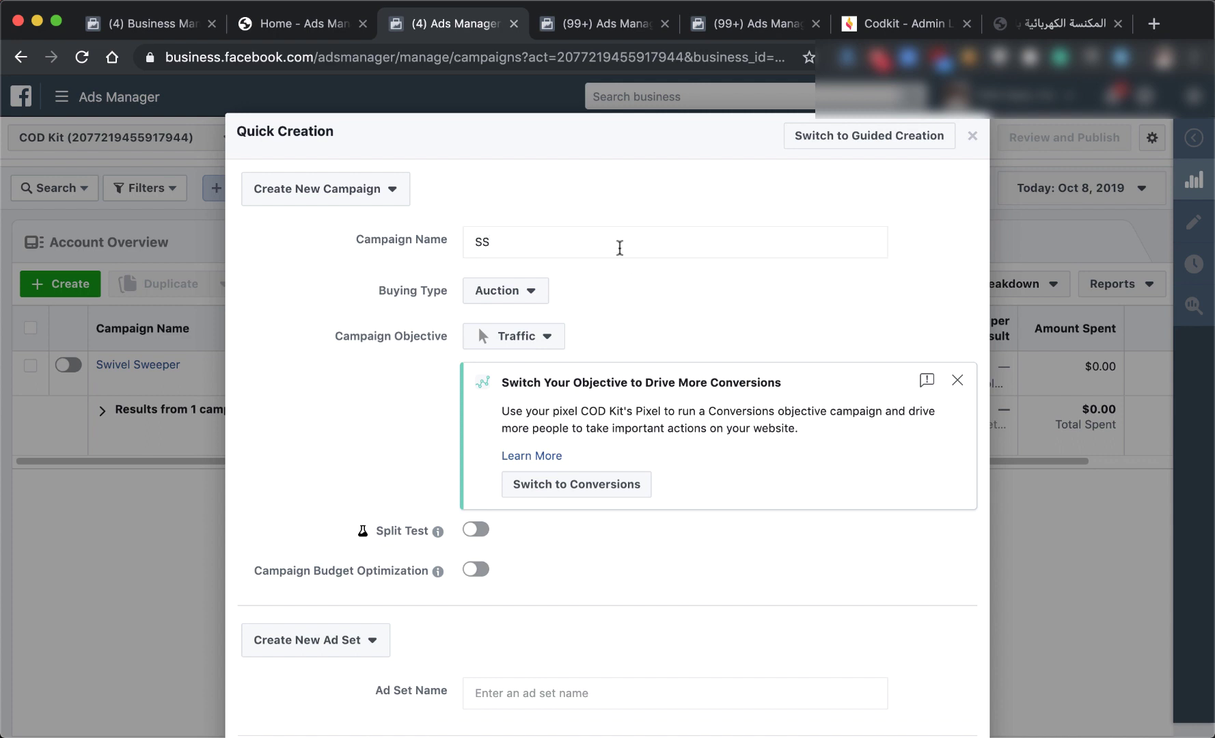
pyautogui.click(620, 248)
pyautogui.write('Test')
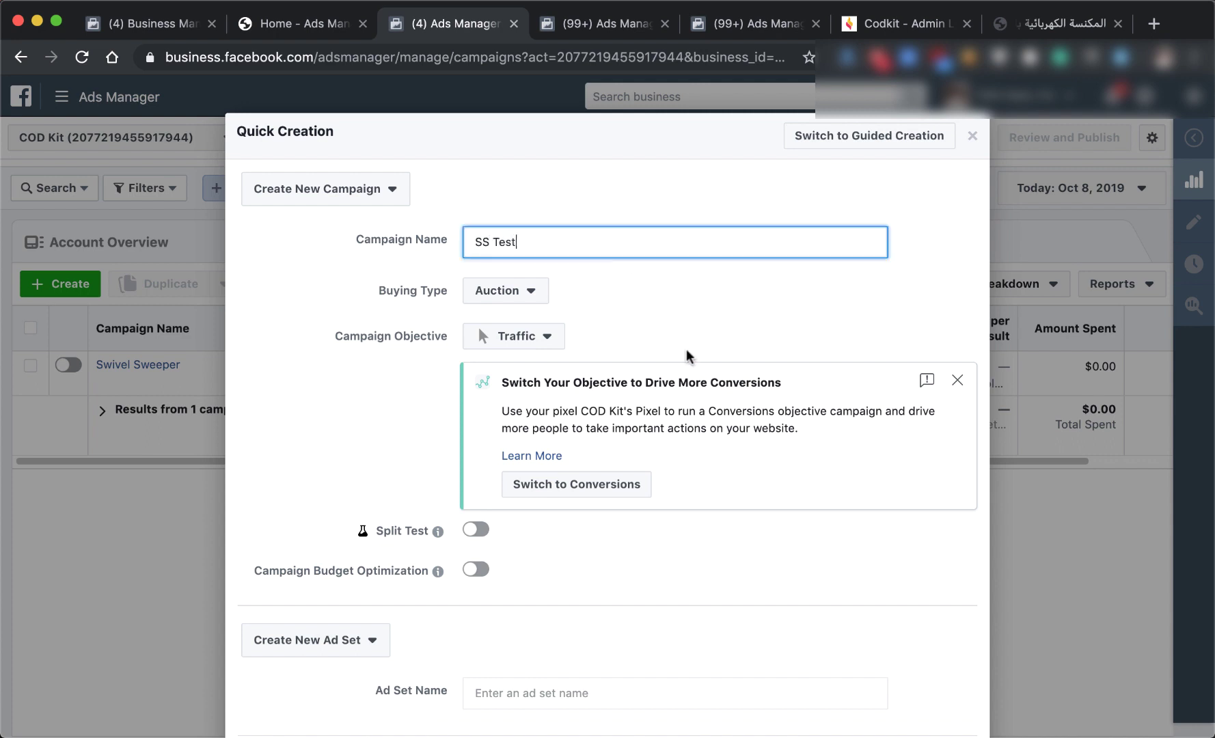
pyautogui.click(688, 355)
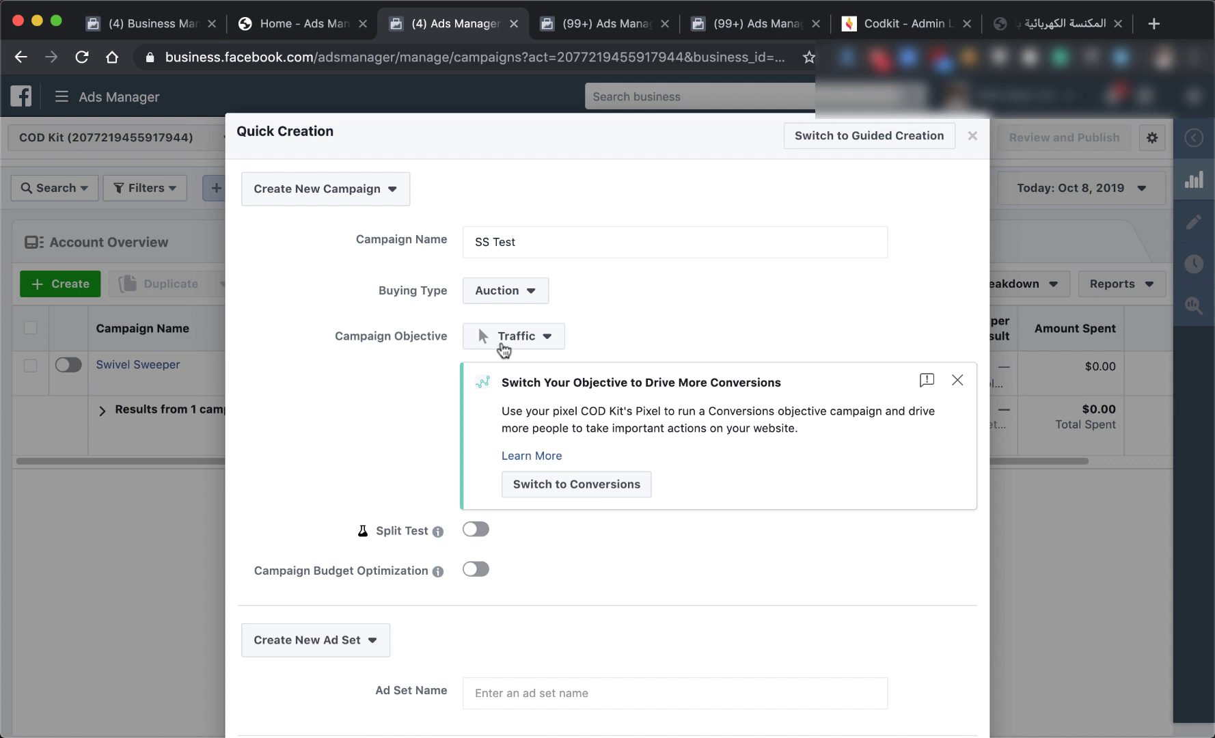
# Set the SS Test campaign's objective to Conversions.
pyautogui.click(506, 338)
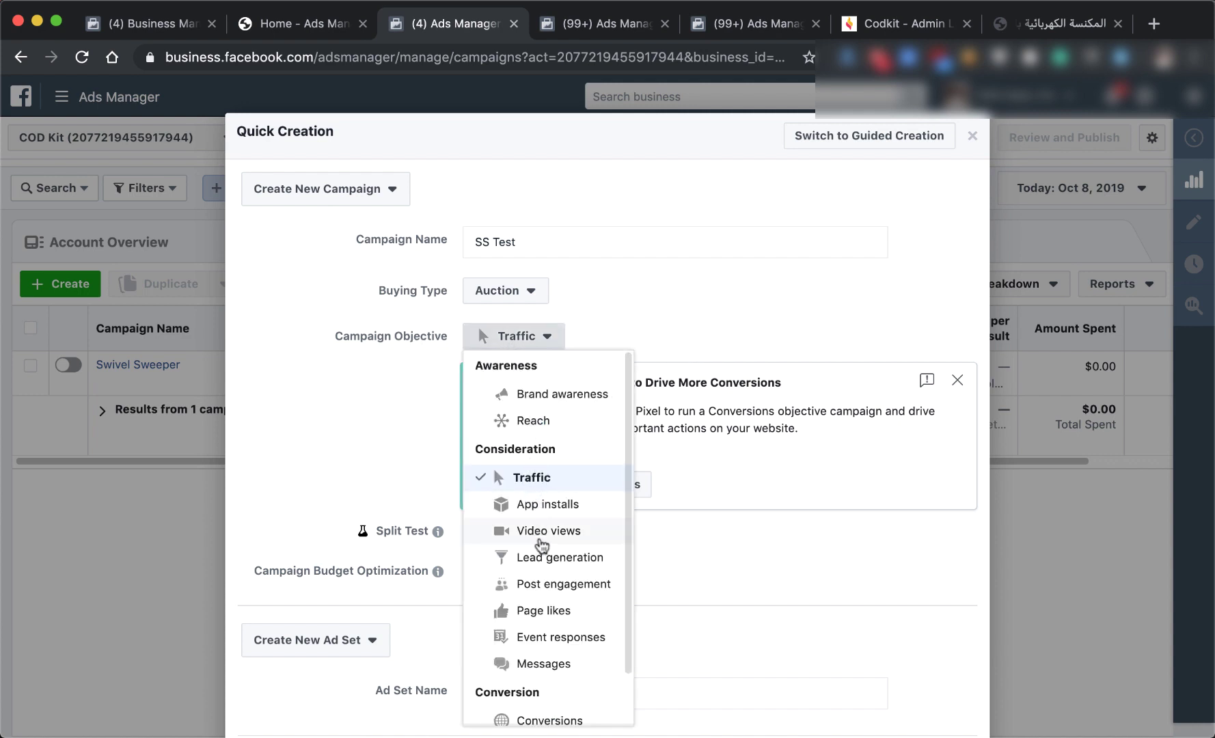
pyautogui.scroll(-1, 554, 641)
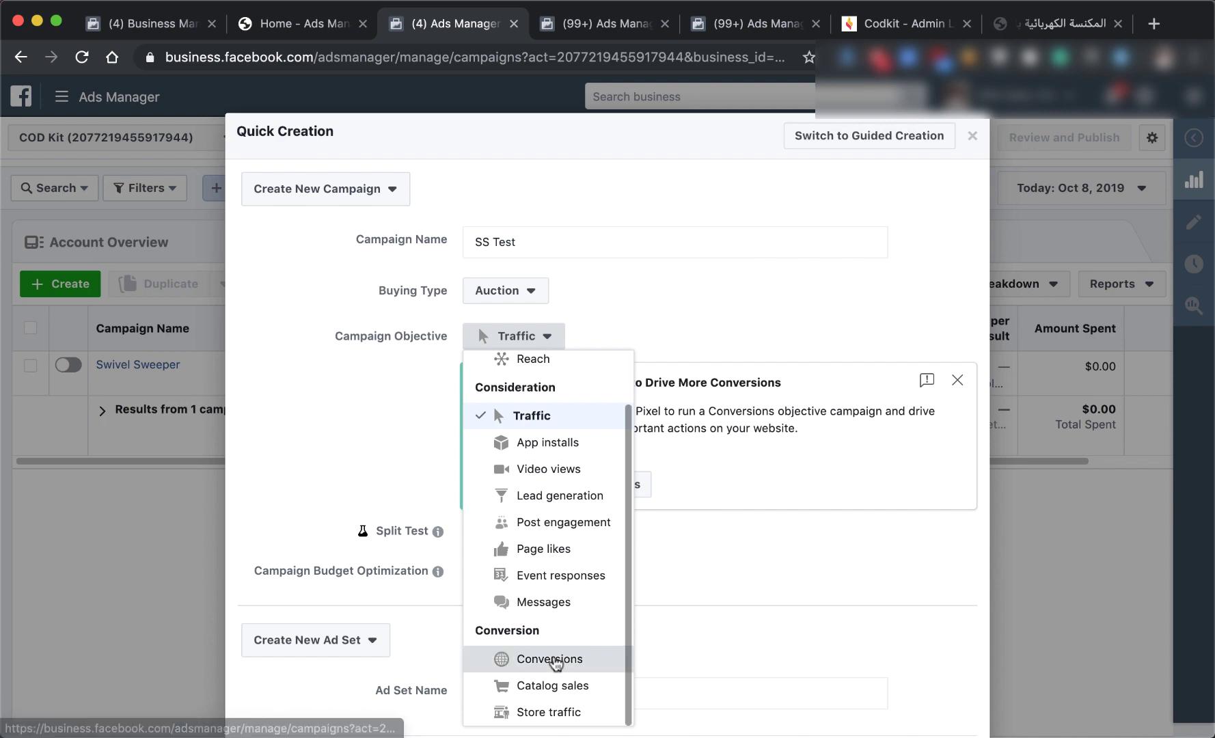
pyautogui.click(556, 657)
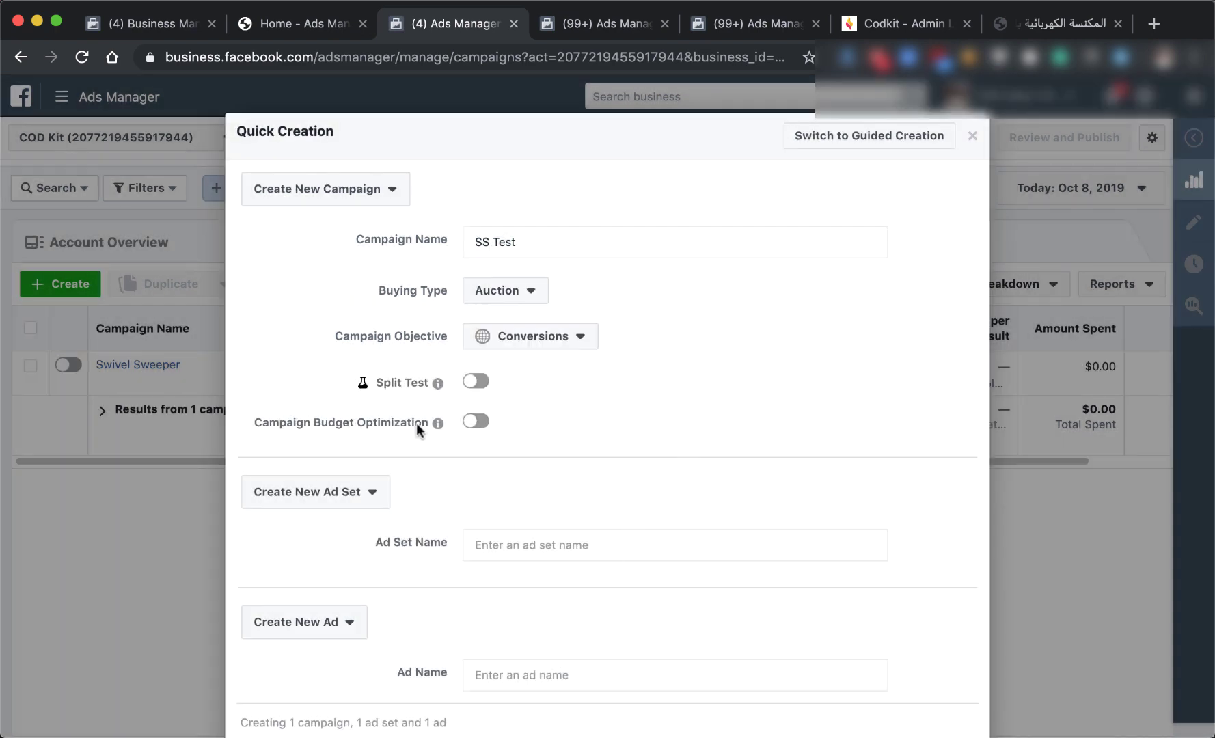
# Turn on Campaign Budget Optimization with a daily budget of $5.
pyautogui.tripleClick(392, 424)
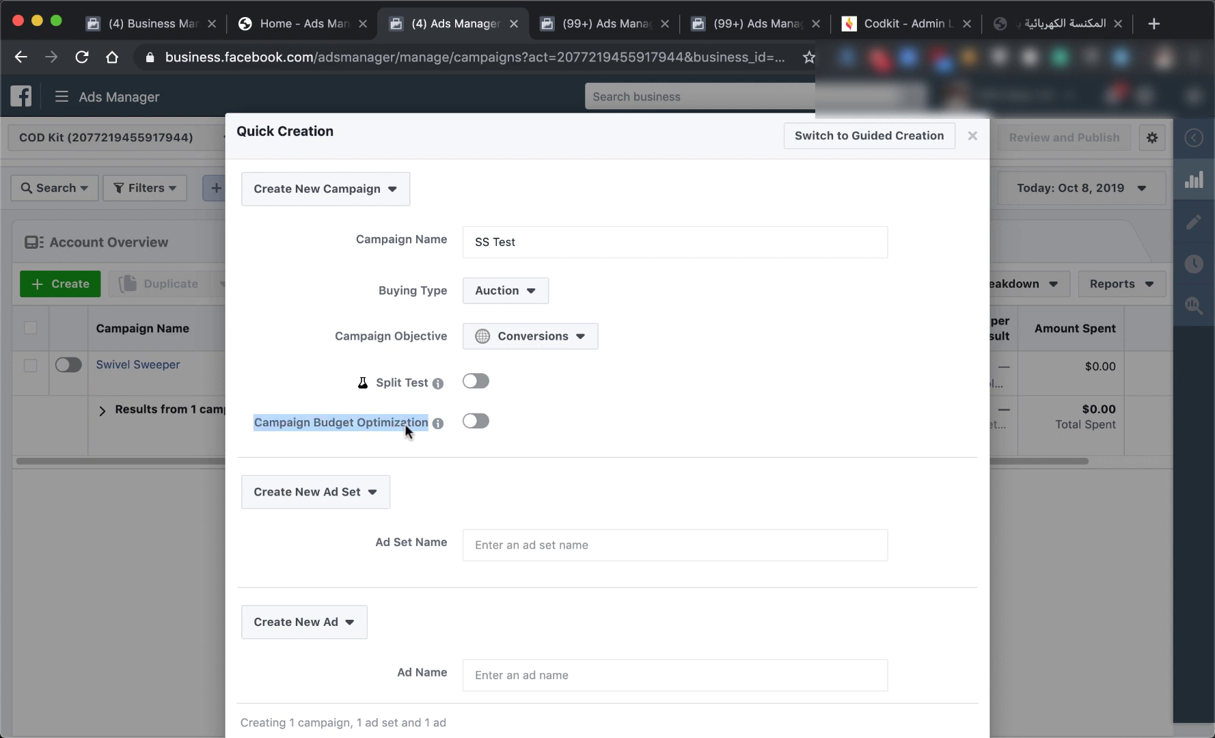
pyautogui.click(476, 421)
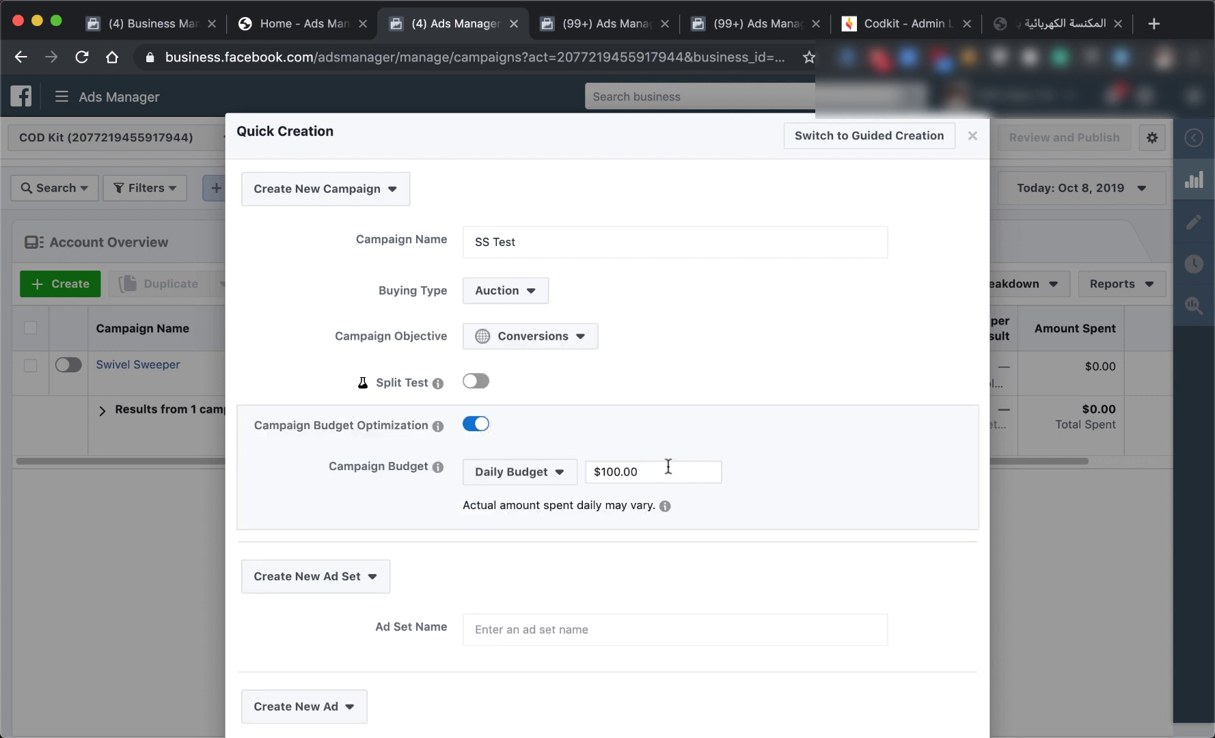
pyautogui.doubleClick(667, 469)
pyautogui.write('5')
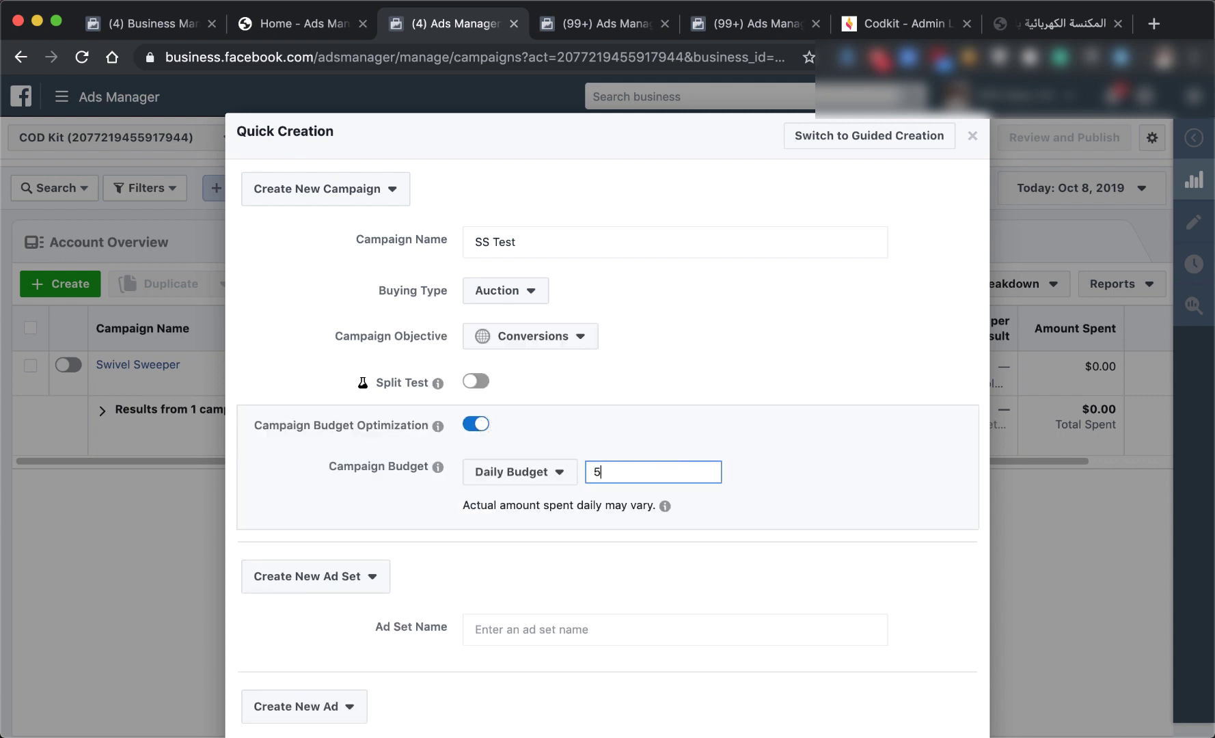
pyautogui.click(795, 429)
# Name the new ad set Adset and the new ad Ad, and save the campaign to draft.
pyautogui.scroll(-5, 672, 399)
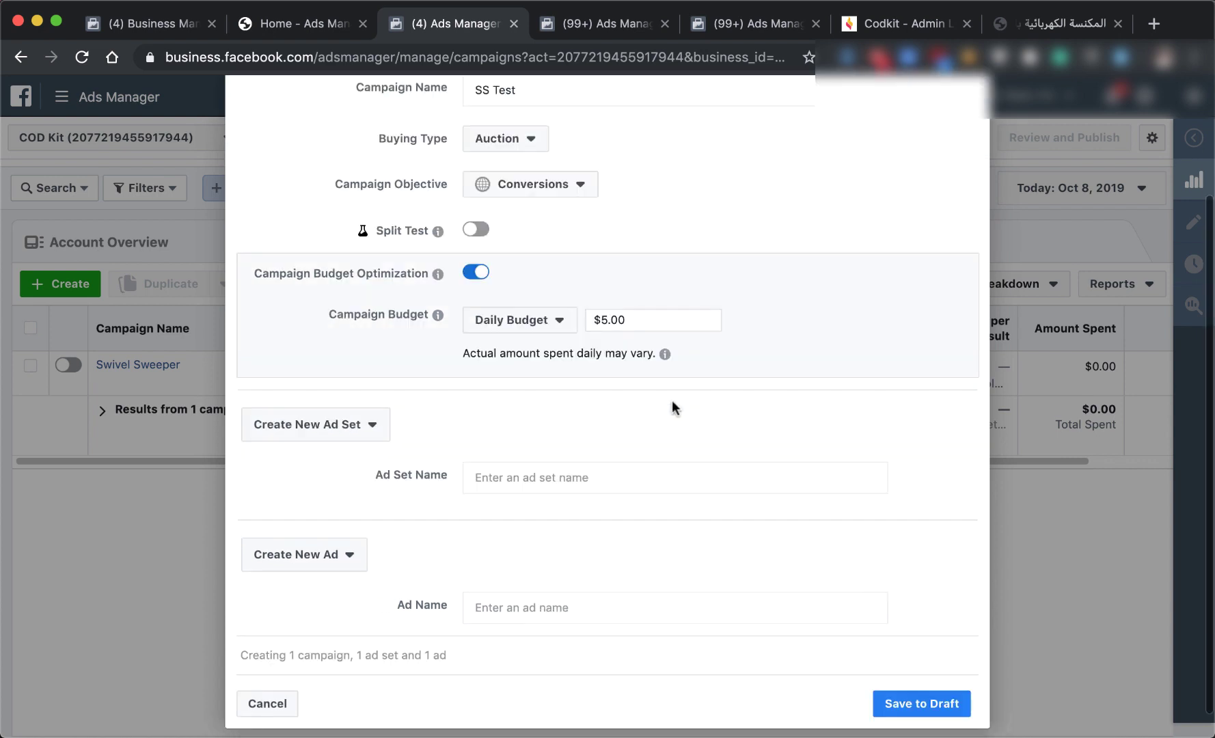
pyautogui.click(505, 444)
pyautogui.write('Adset')
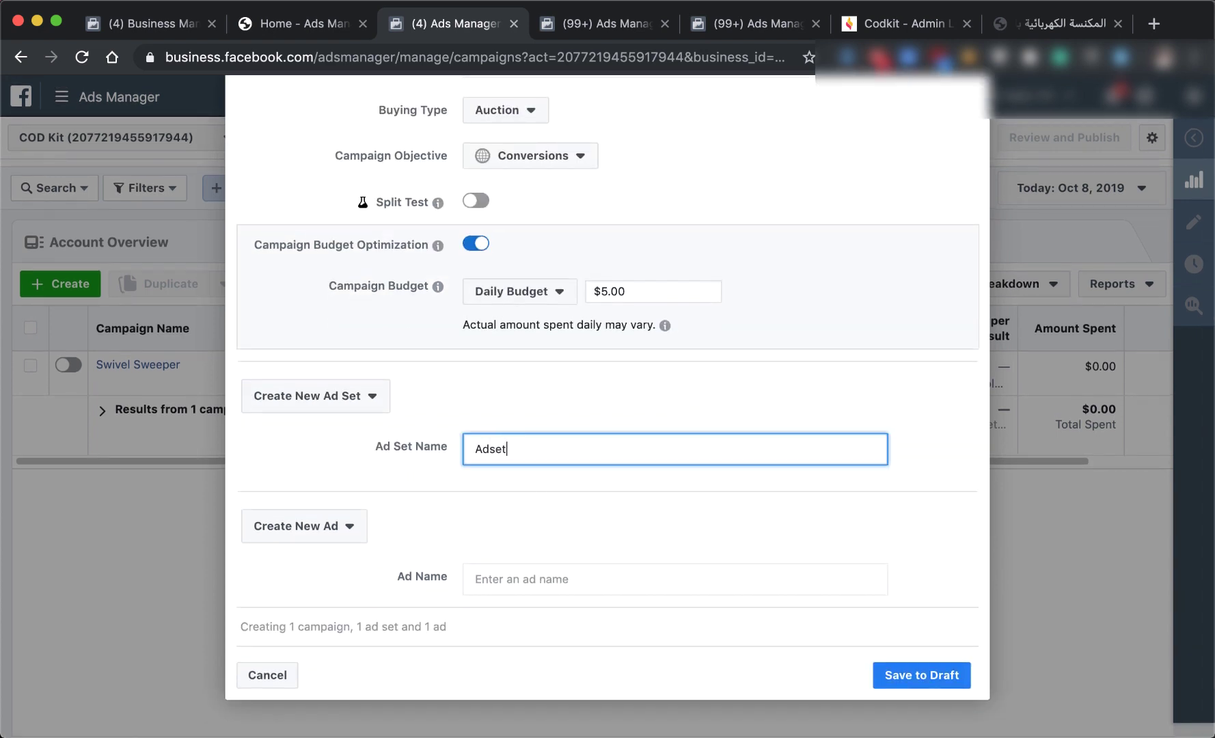
pyautogui.click(535, 595)
pyautogui.click(533, 586)
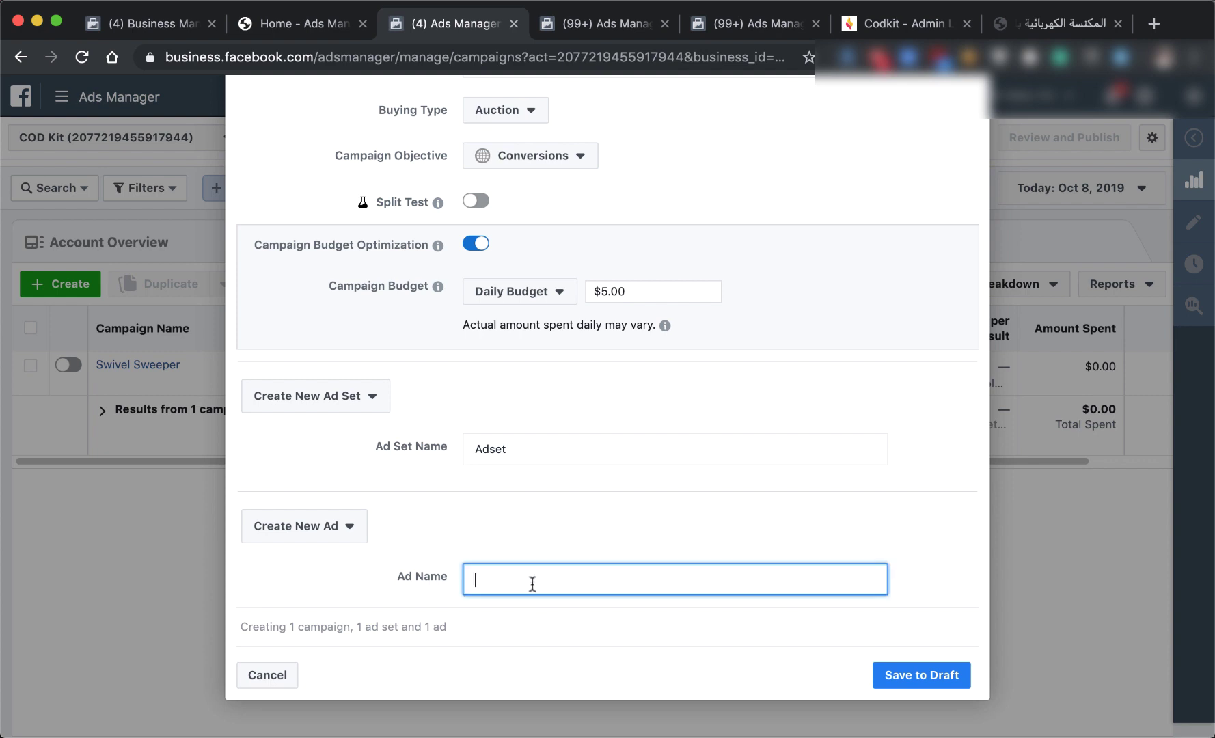
pyautogui.write('Ad')
pyautogui.click(714, 624)
pyautogui.click(915, 675)
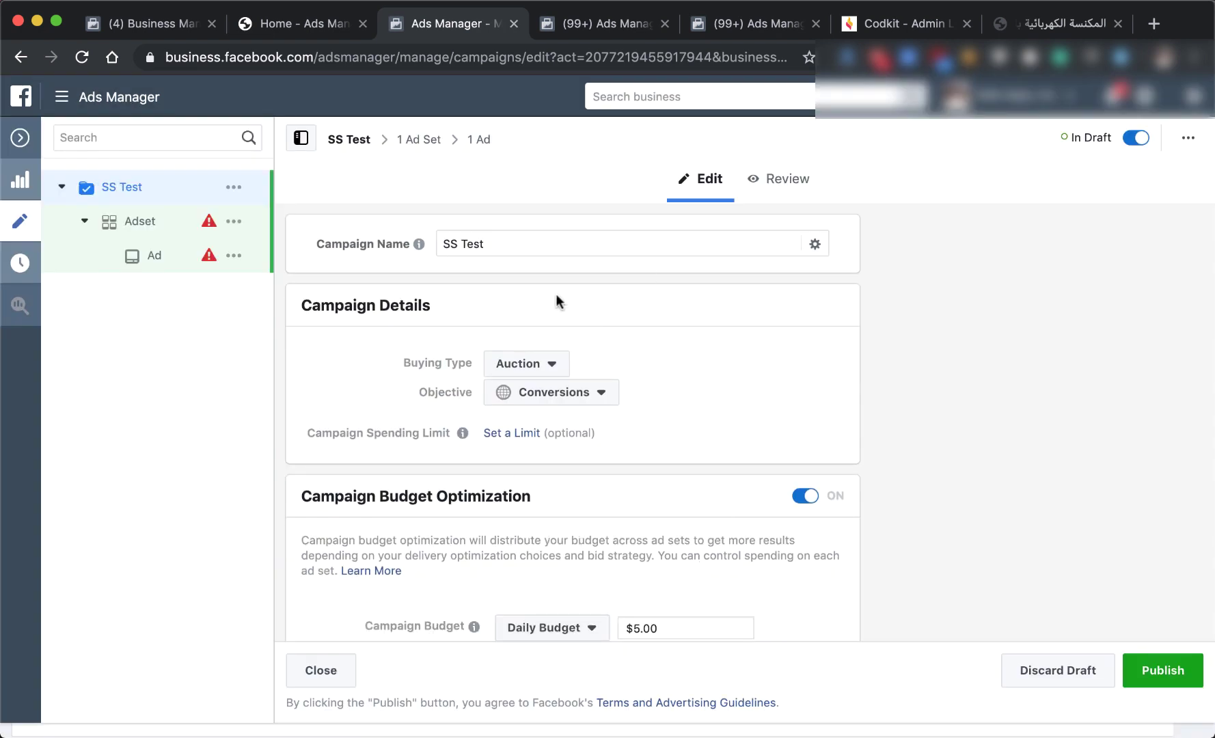
# Review the SS Test campaign's details, budget settings and available bid strategies.
pyautogui.scroll(-3, 656, 384)
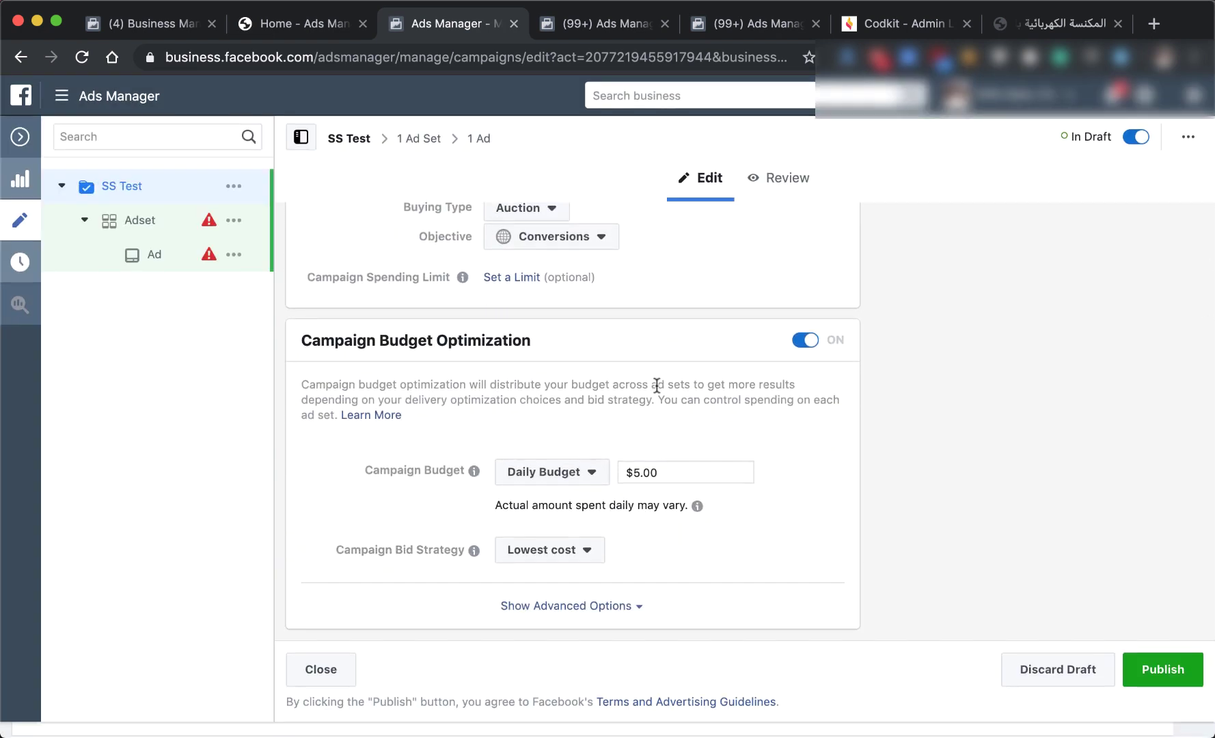
pyautogui.scroll(3, 654, 384)
pyautogui.scroll(-3, 649, 410)
pyautogui.click(565, 552)
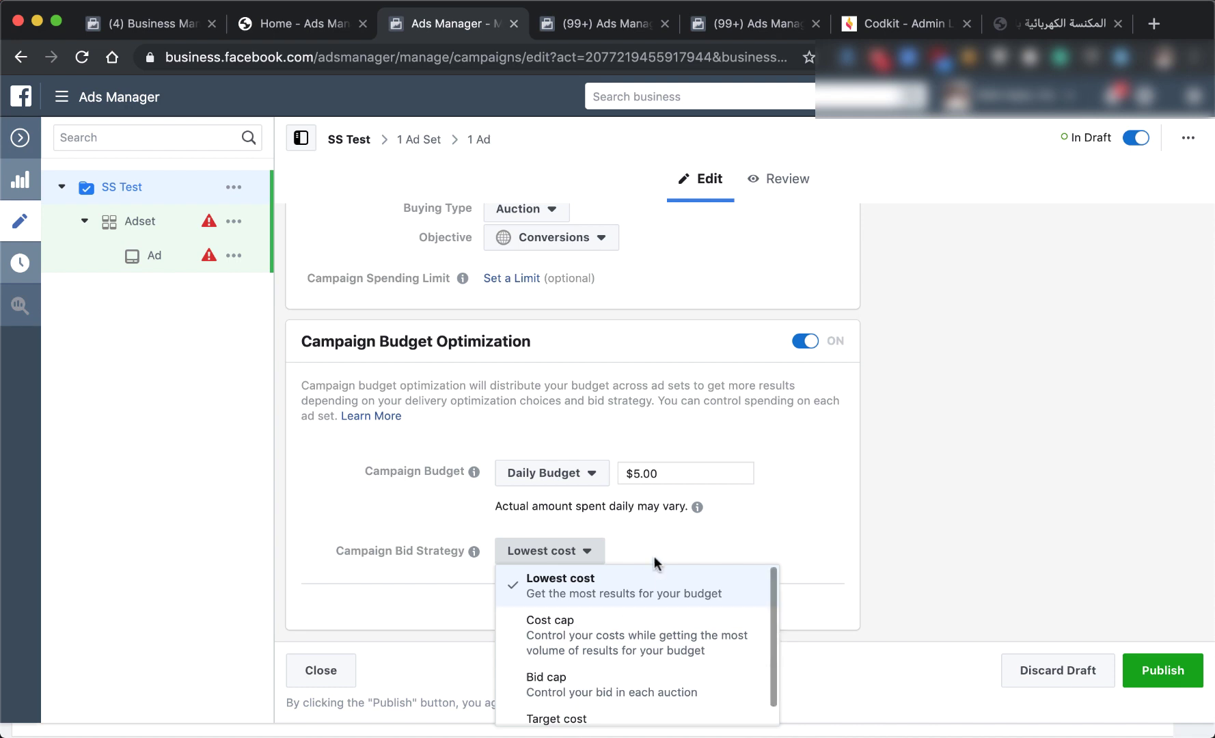
pyautogui.click(719, 534)
pyautogui.scroll(3, 463, 431)
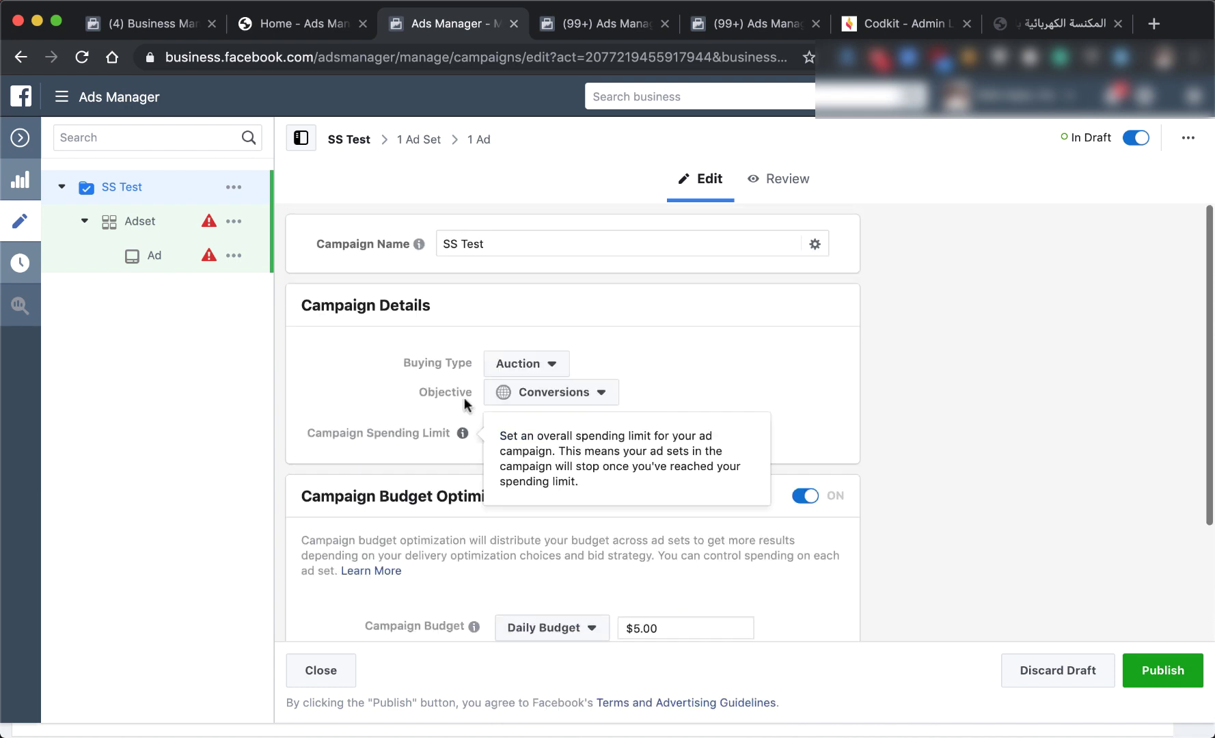
# Set the website conversion event of the ad set Adset to Complete Registration and dismiss the two suggestions below it.
pyautogui.click(145, 223)
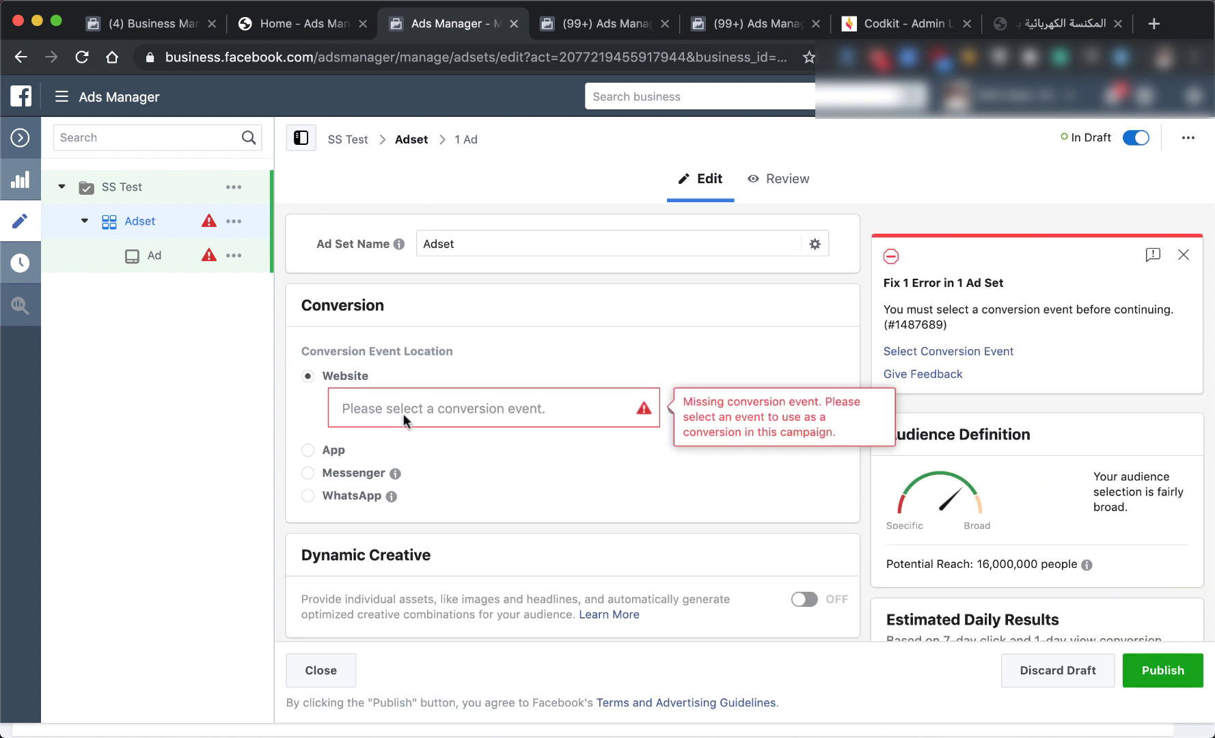
pyautogui.click(403, 414)
pyautogui.write('compl')
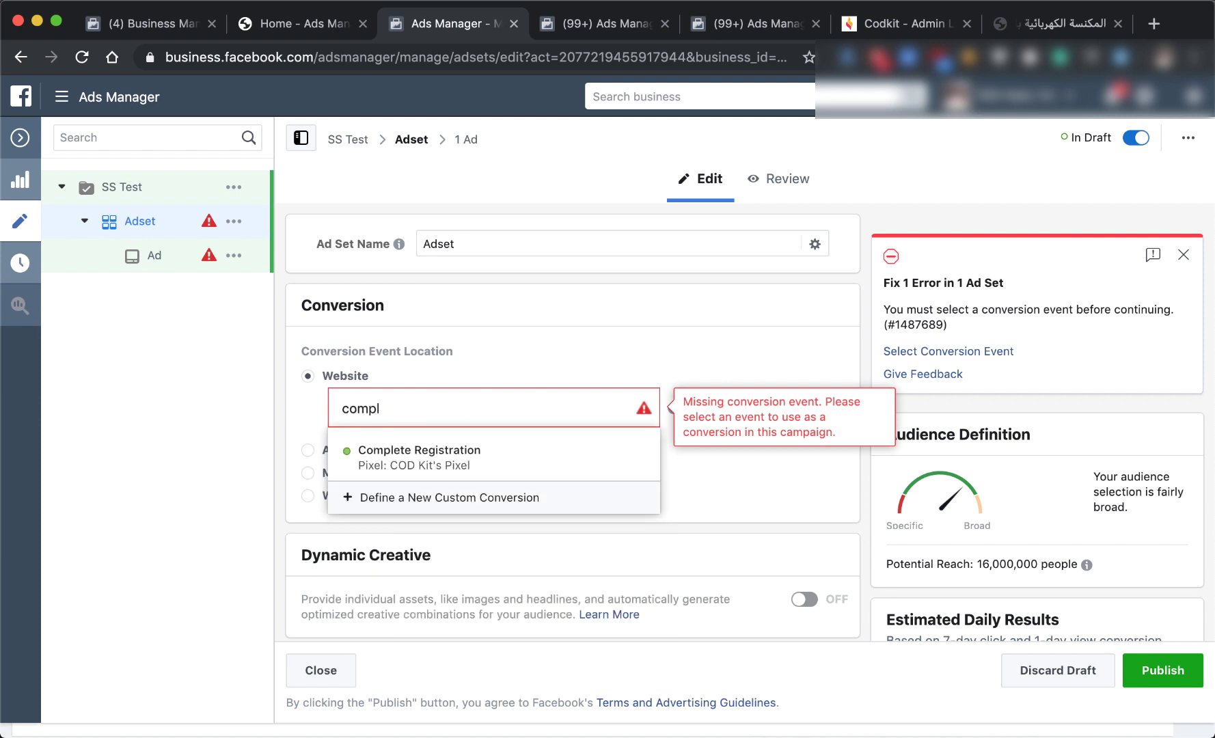
pyautogui.click(307, 450)
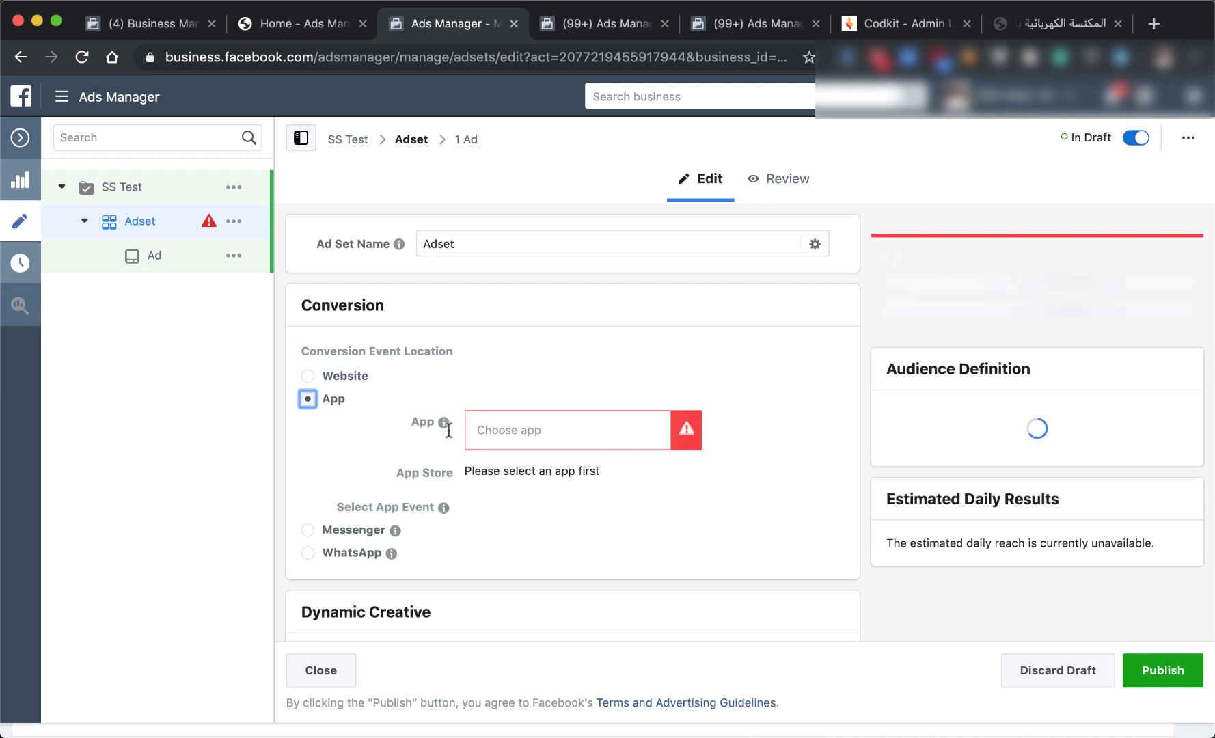
pyautogui.click(332, 384)
pyautogui.click(379, 408)
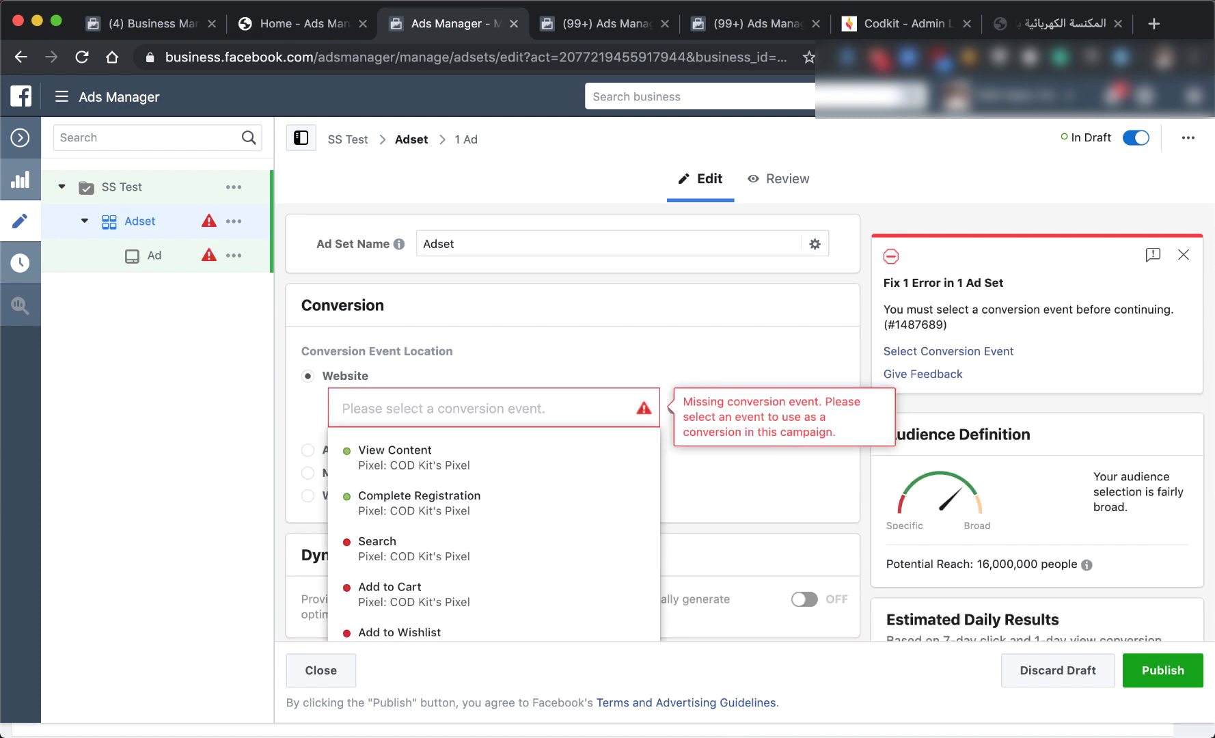
pyautogui.write('comp')
pyautogui.click(424, 451)
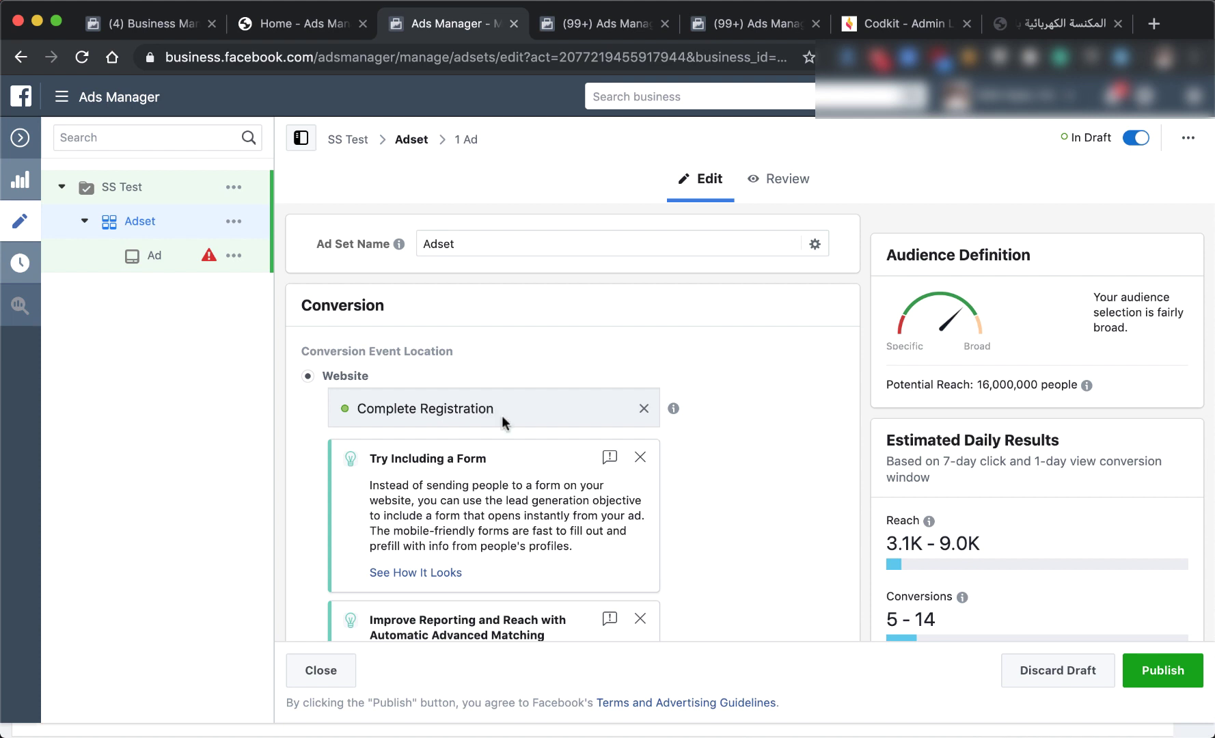
pyautogui.click(639, 457)
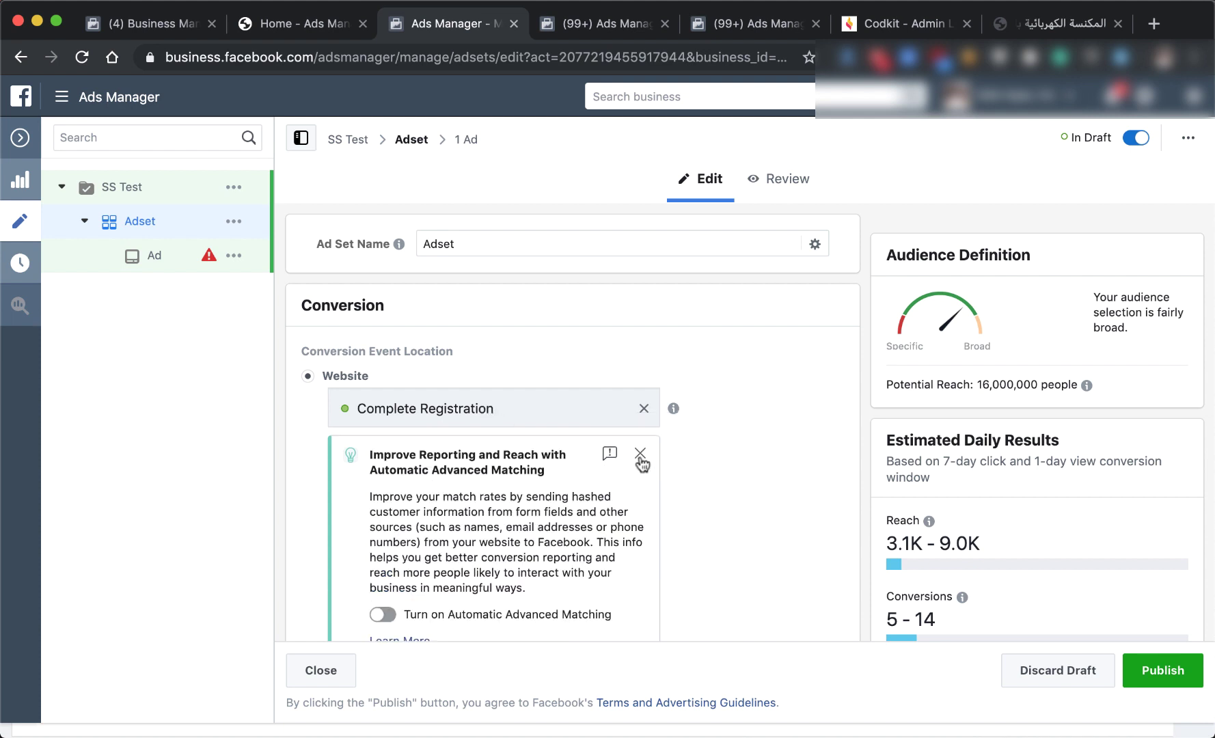
pyautogui.click(640, 456)
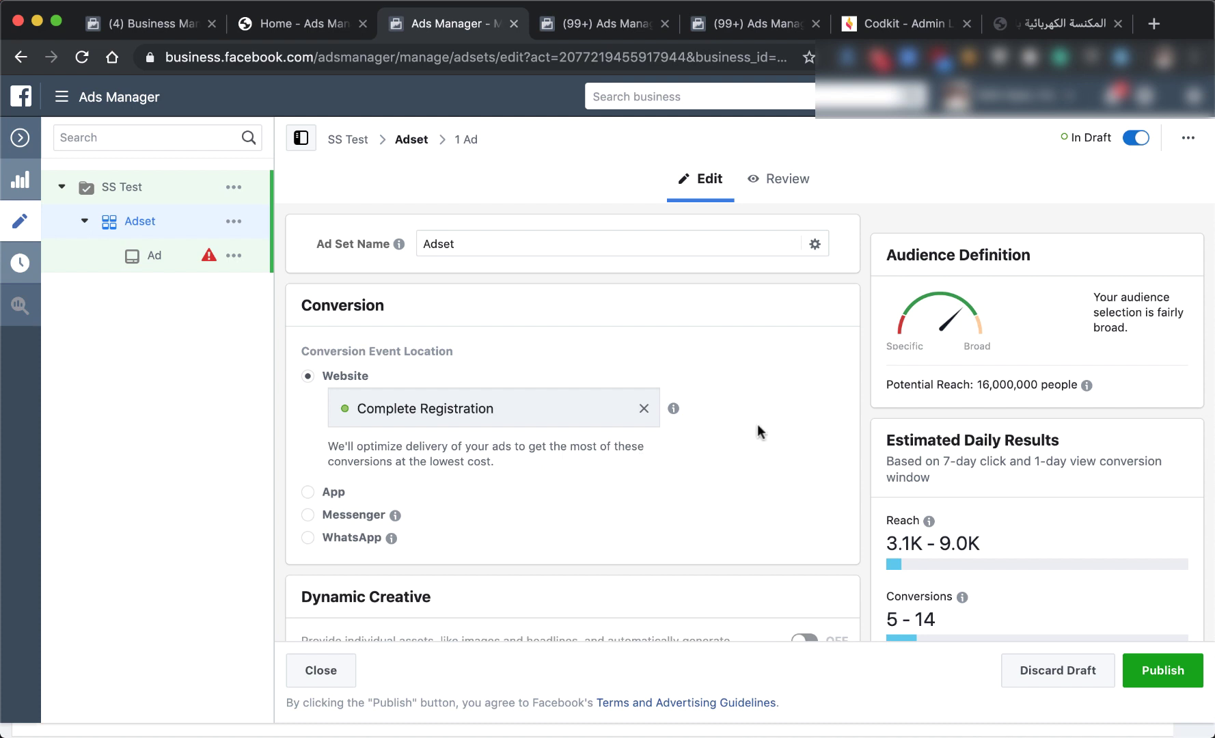
# Search the conversion events for Purchase, and reselect Complete Registration as the ad set's website conversion event.
pyautogui.scroll(-2, 781, 353)
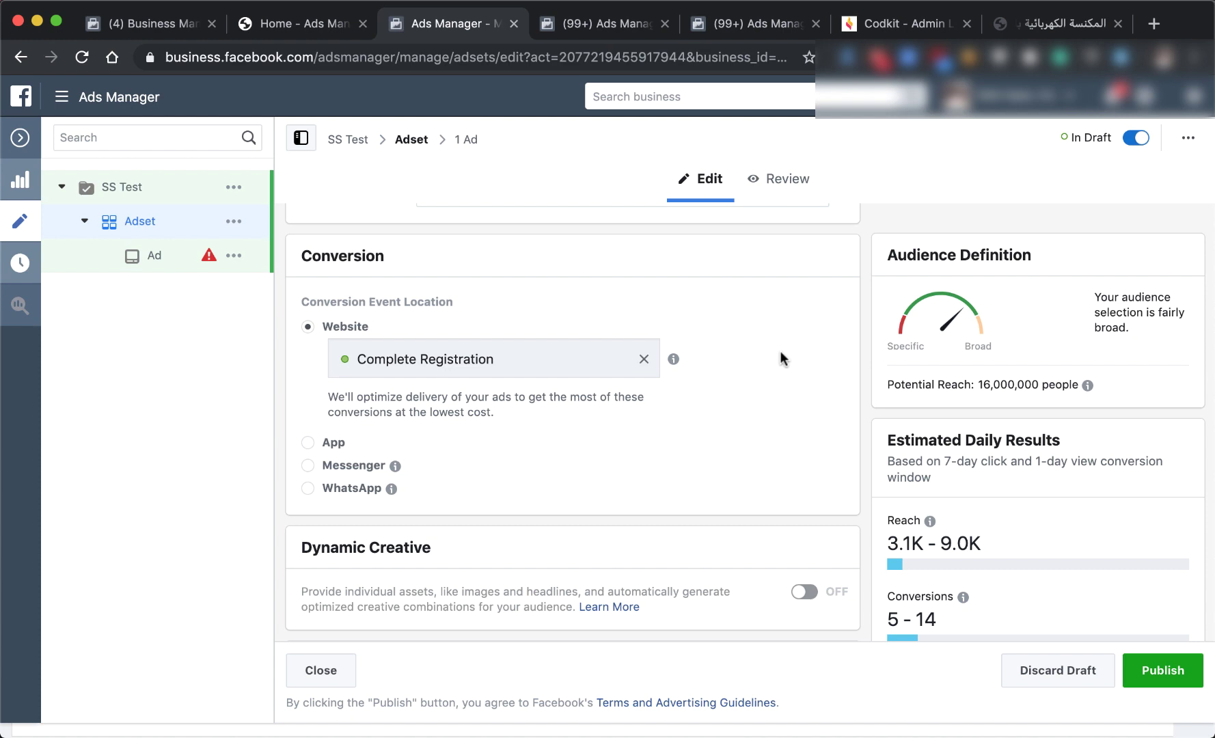
pyautogui.click(644, 359)
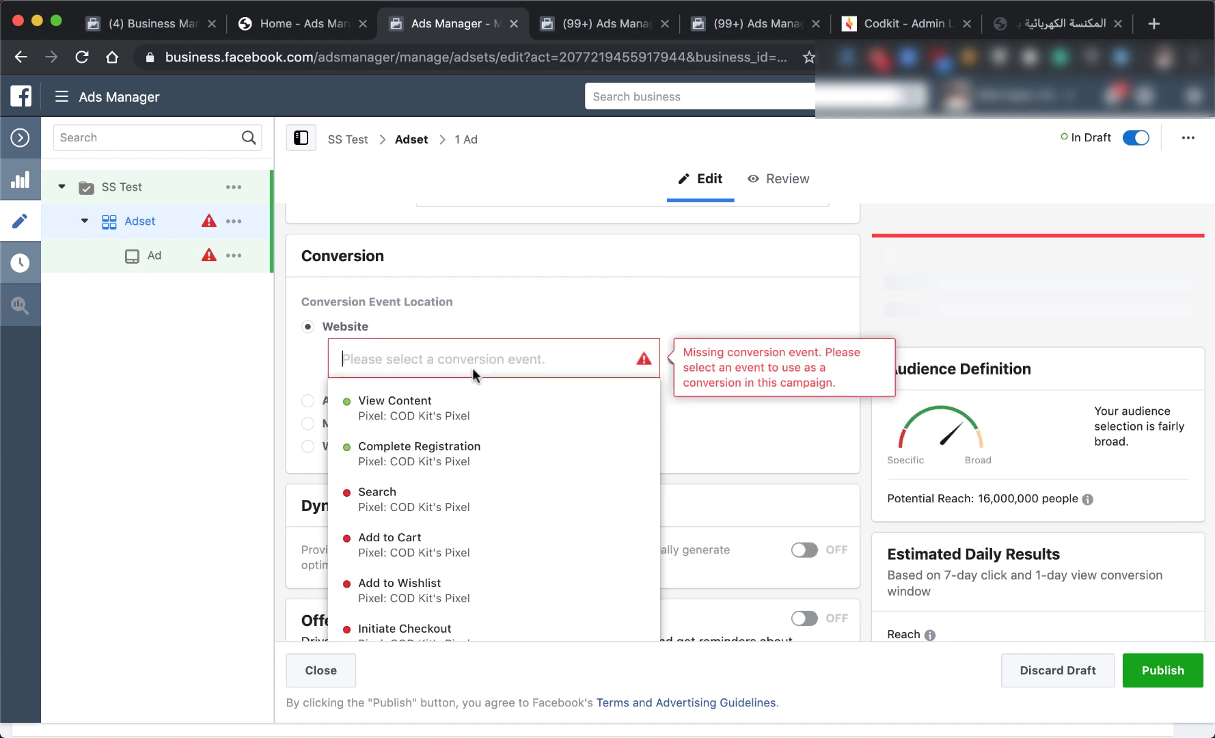
pyautogui.write('purc')
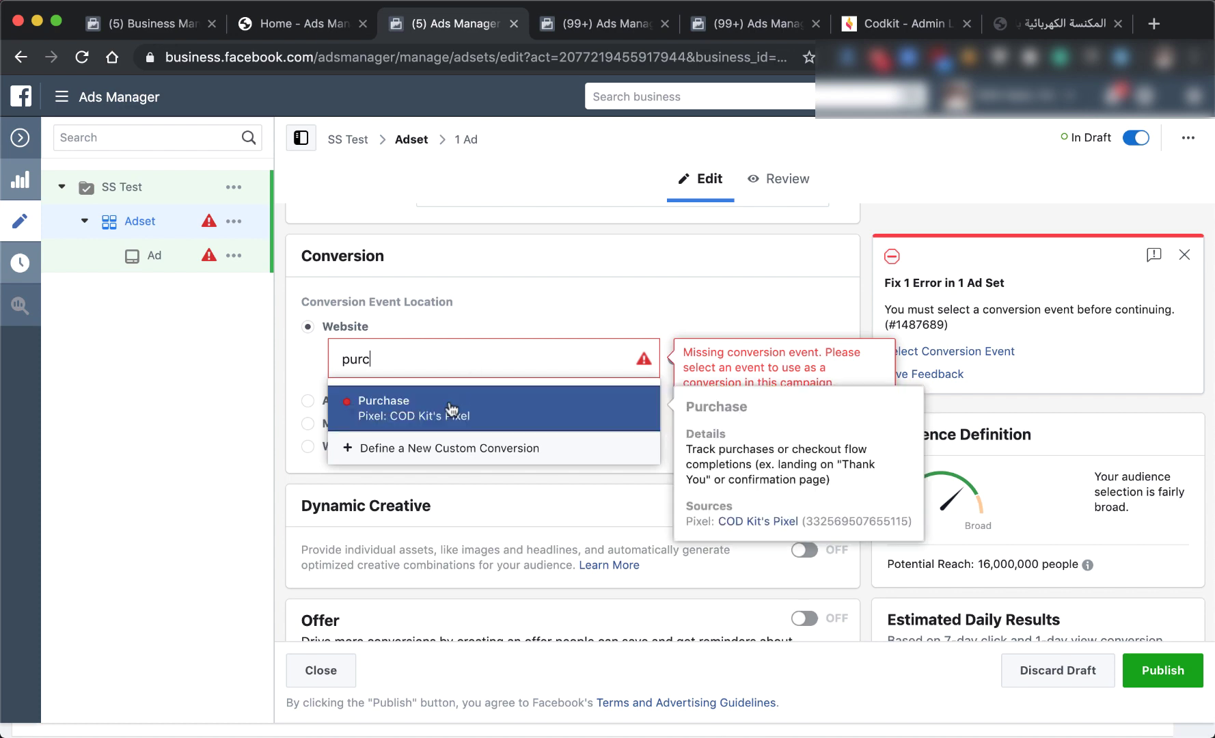
pyautogui.doubleClick(384, 357)
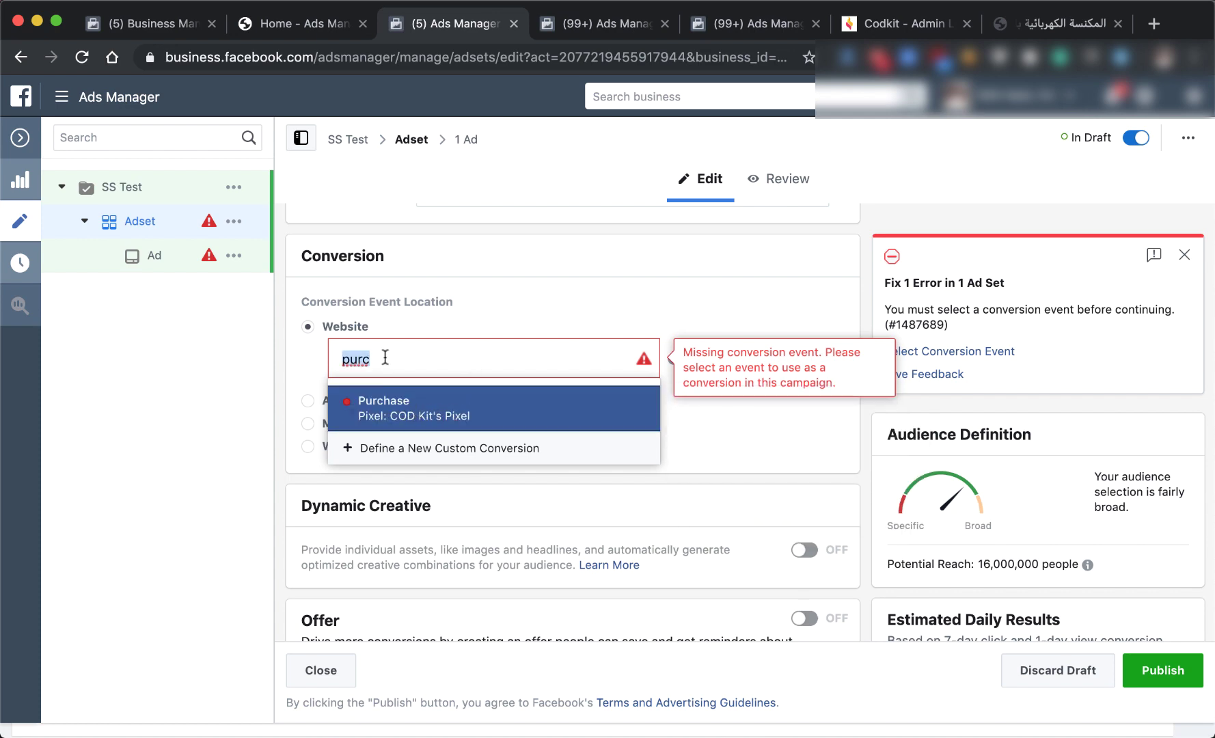
pyautogui.write('compl')
pyautogui.click(397, 399)
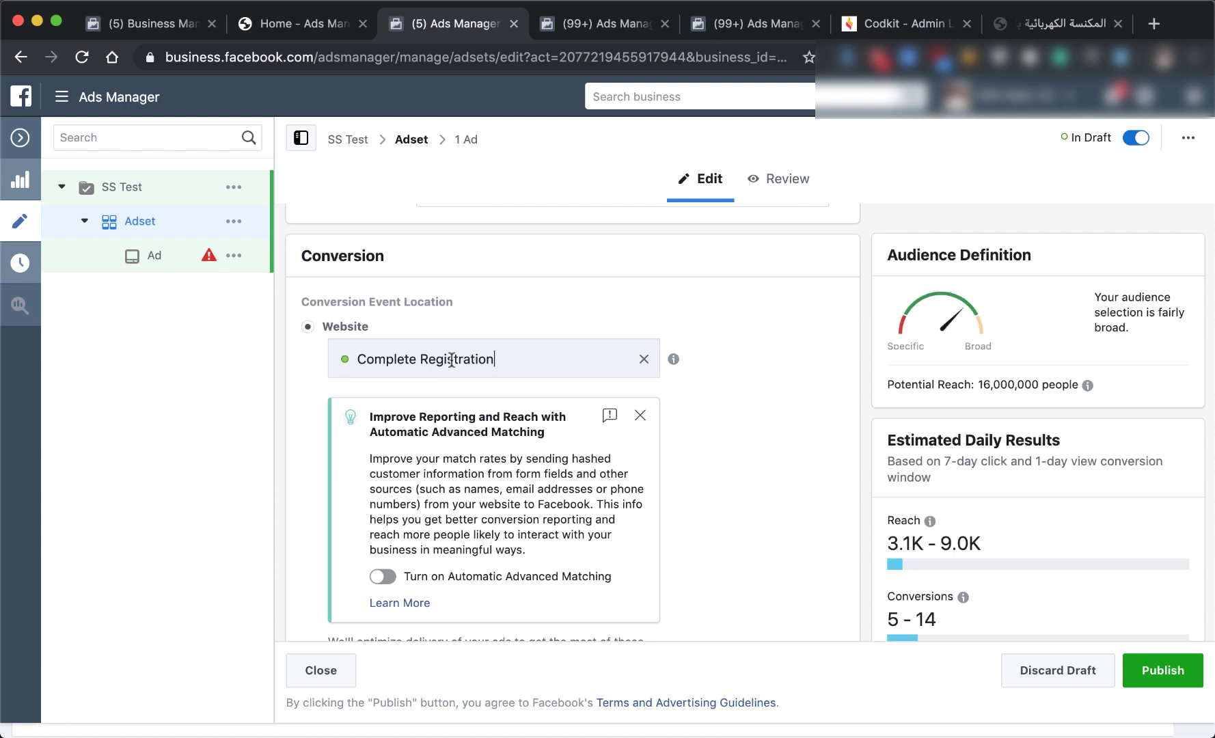
# Switch to the Codkit admin and examine the tracking strategy options under the Facebook pixel in the store settings.
pyautogui.click(918, 23)
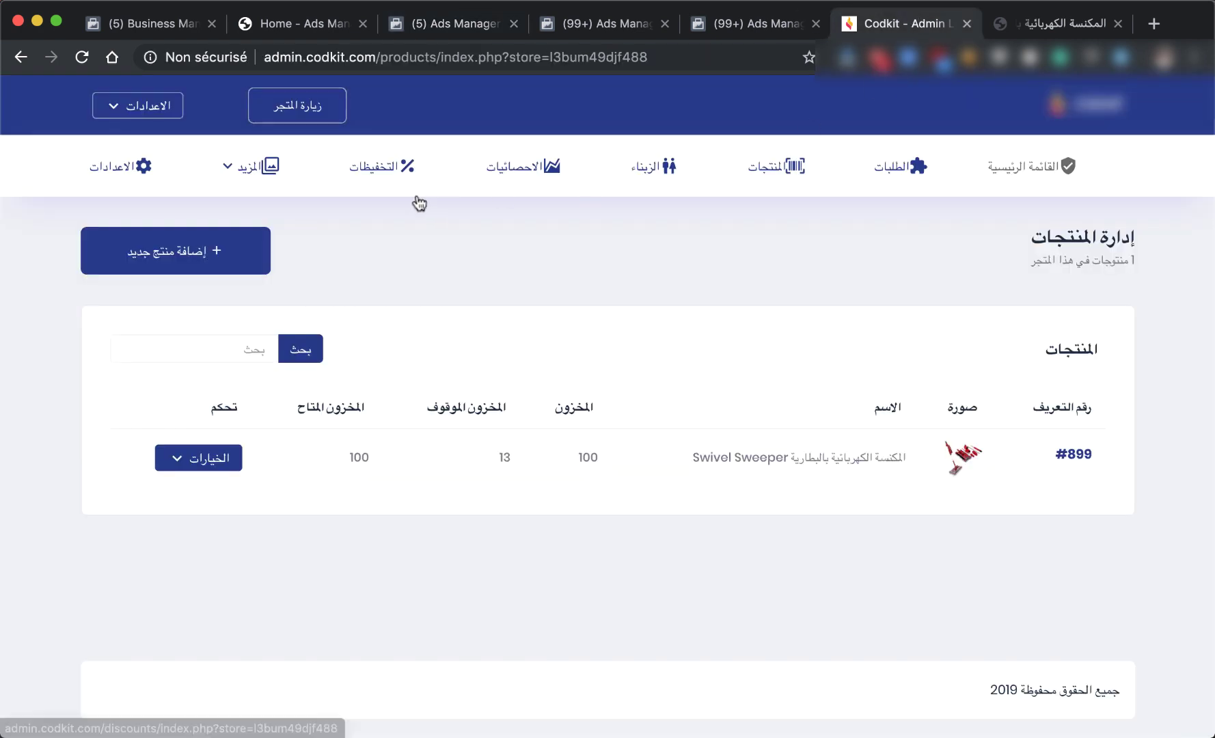
pyautogui.click(117, 166)
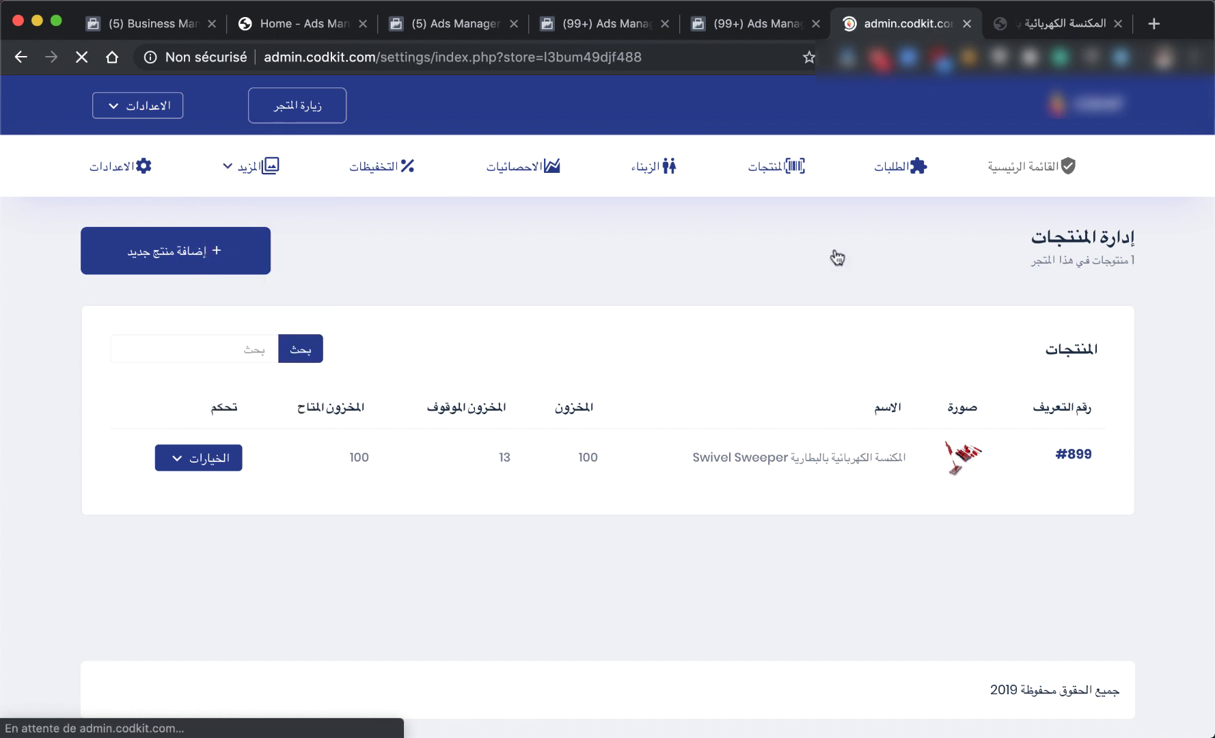
pyautogui.scroll(-15, 837, 275)
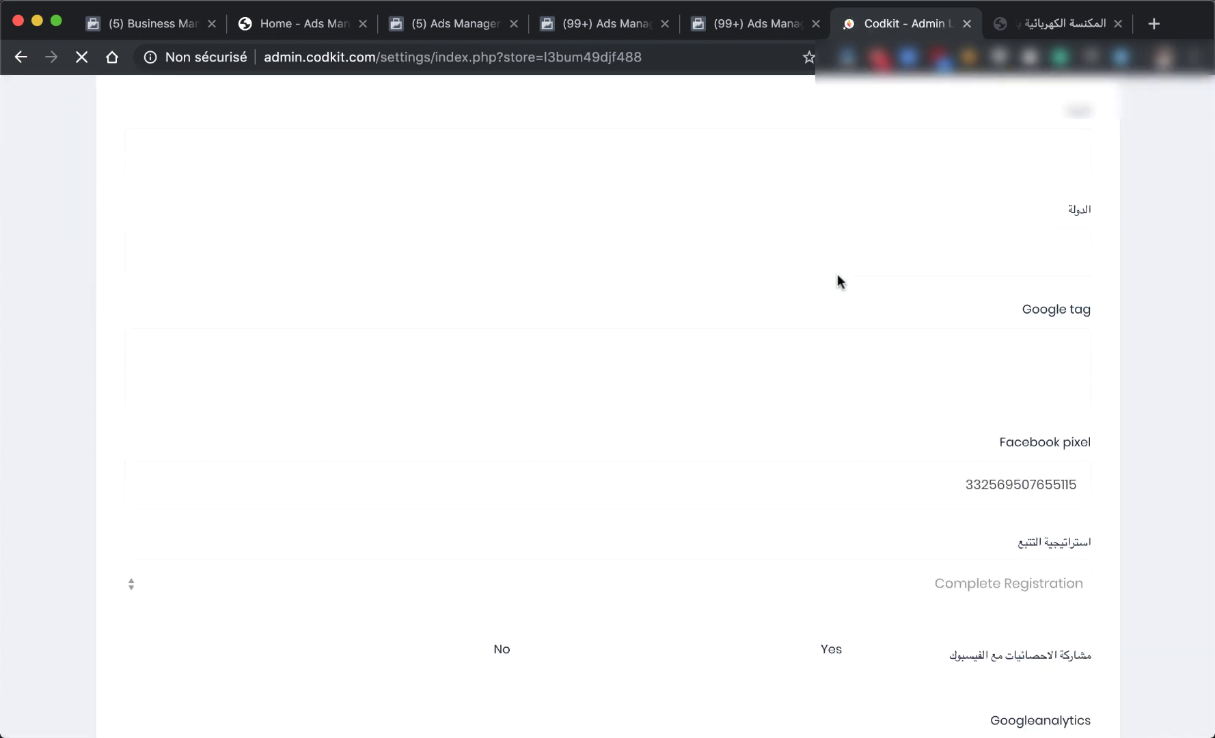
pyautogui.scroll(-5, 837, 280)
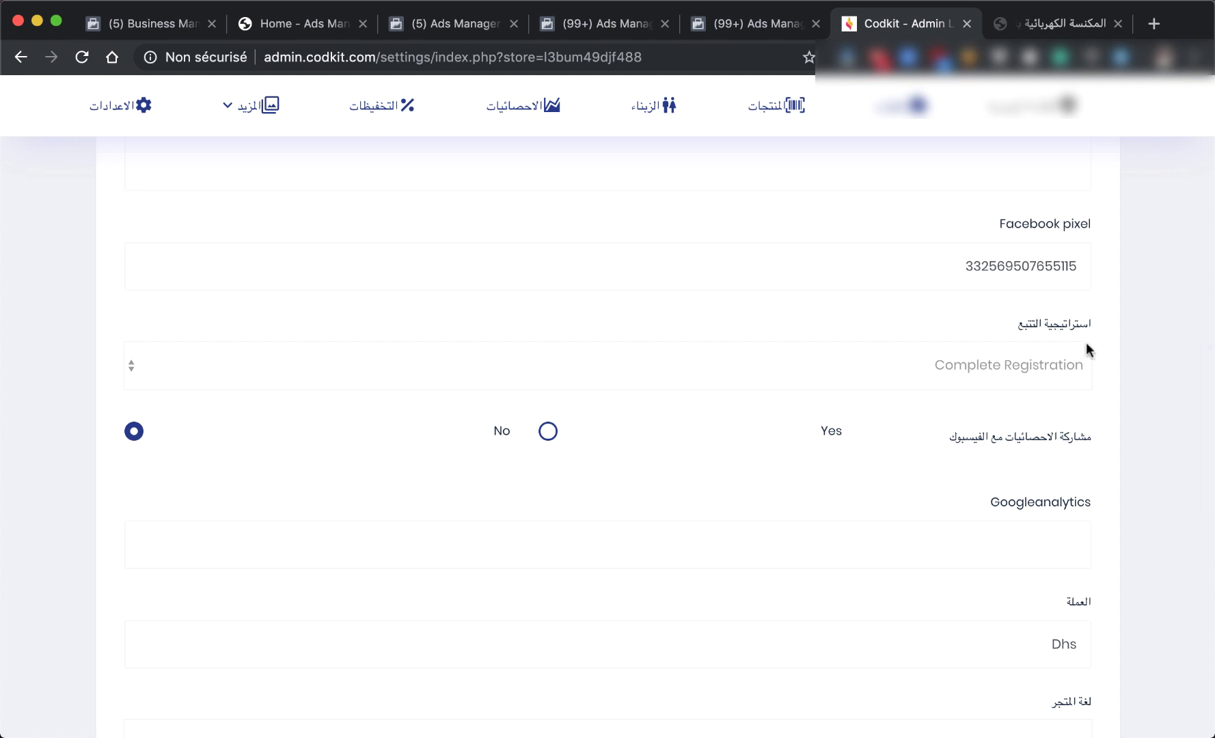
pyautogui.click(976, 369)
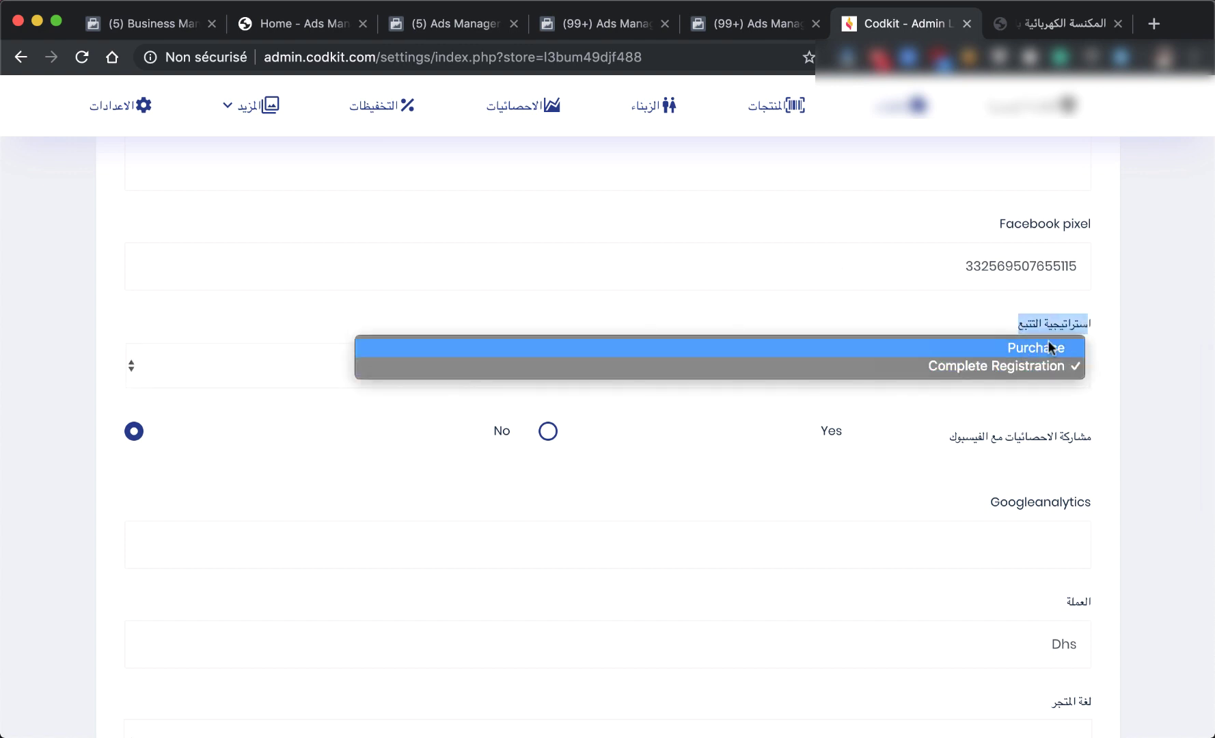
pyautogui.click(1124, 359)
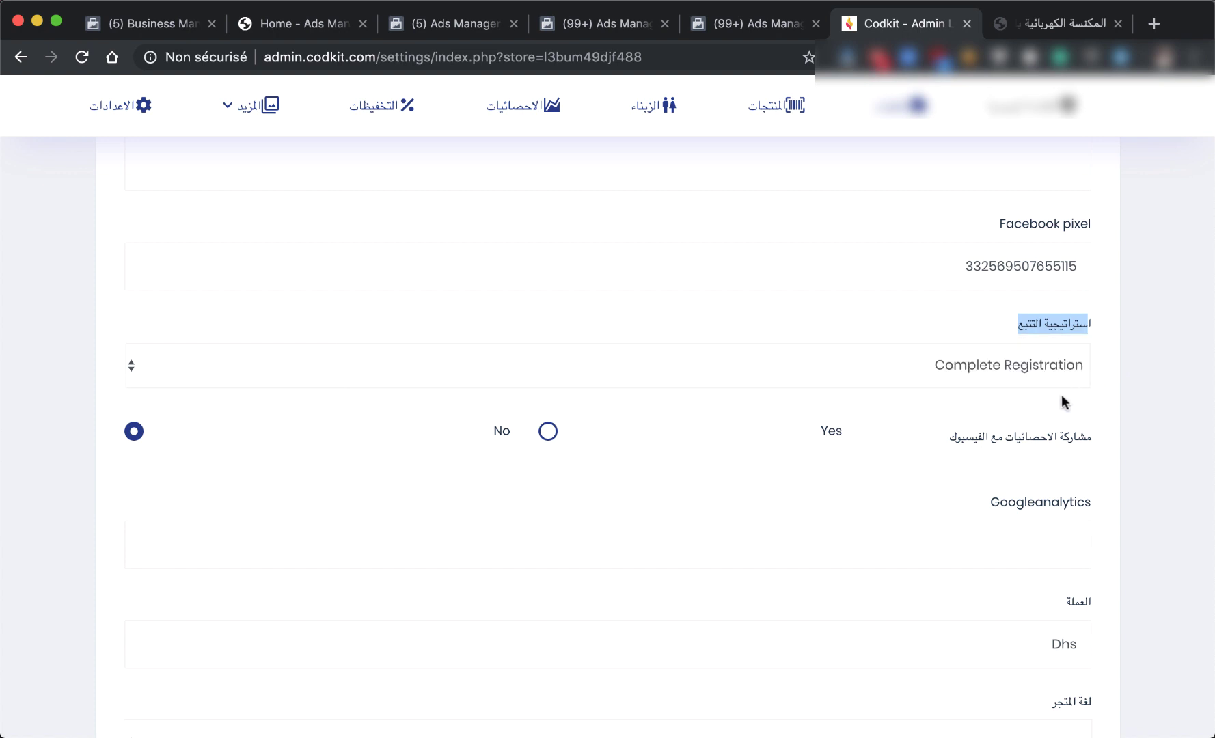
pyautogui.click(1038, 369)
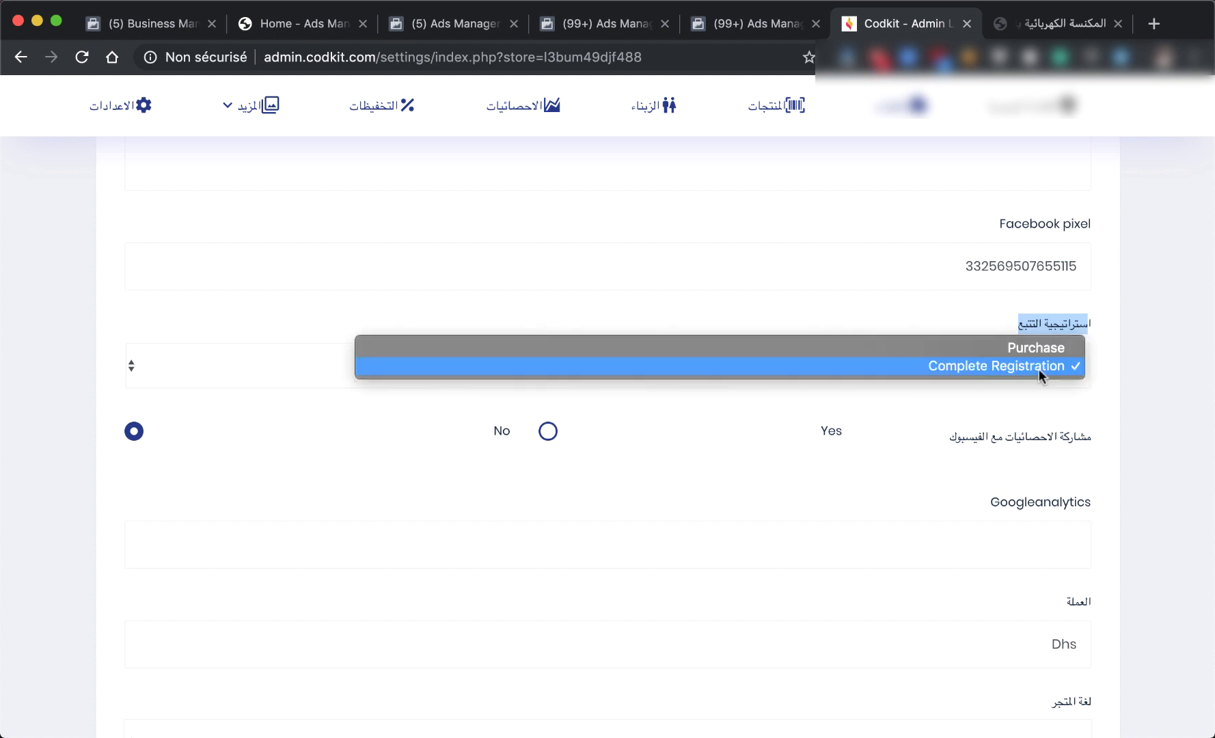
pyautogui.click(1113, 351)
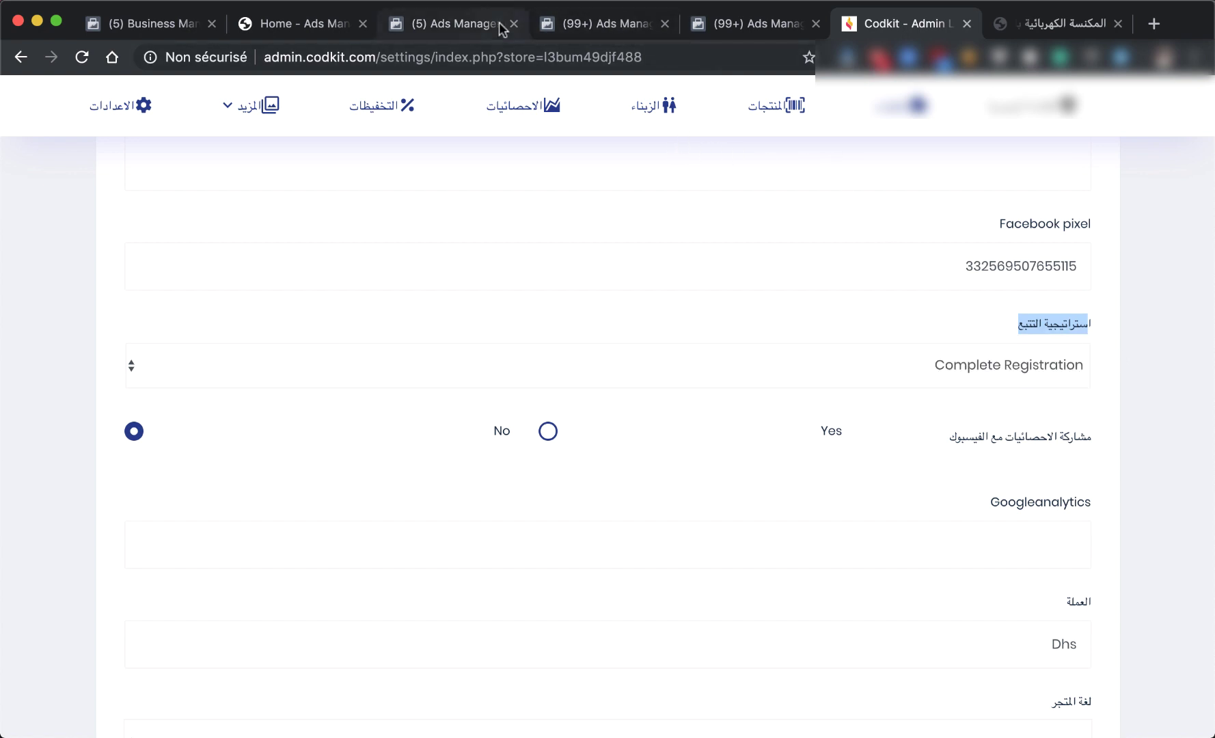
# Return to the Adset draft in Ads Manager and set the audience's minimum age to 25 and gender to Women.
pyautogui.click(561, 23)
pyautogui.click(471, 22)
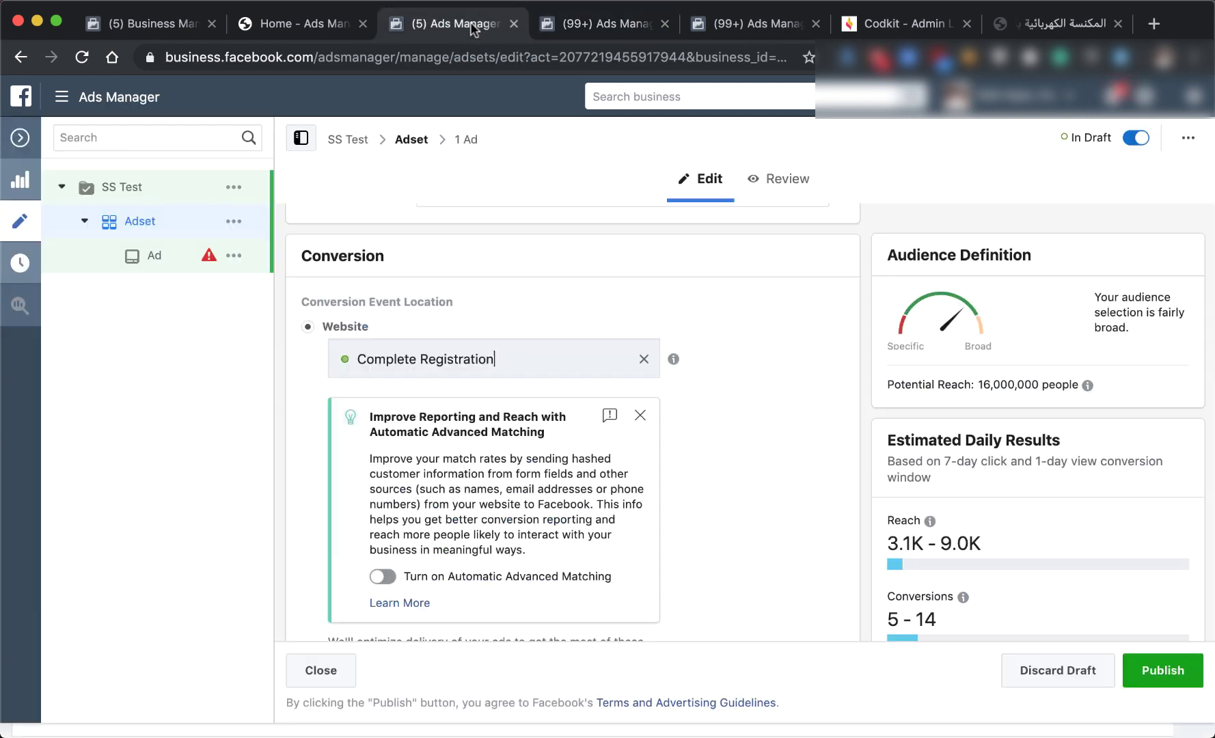
pyautogui.scroll(-5, 785, 397)
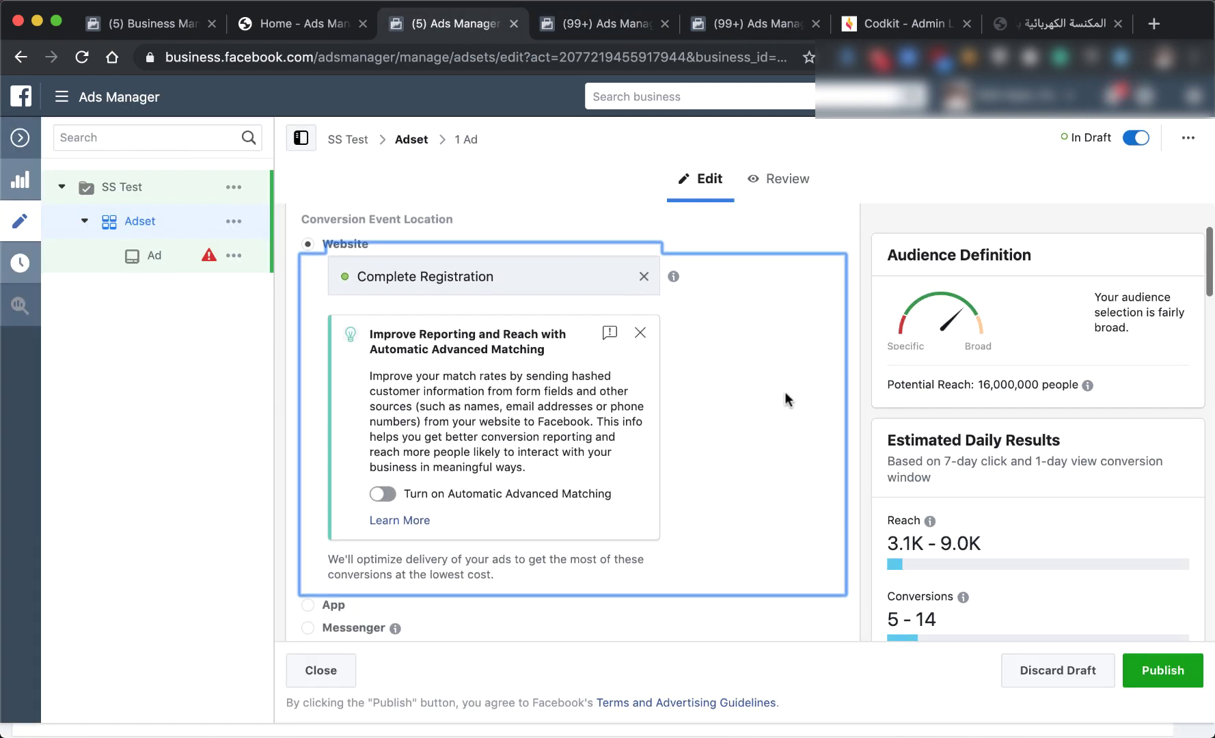
pyautogui.scroll(-10, 785, 394)
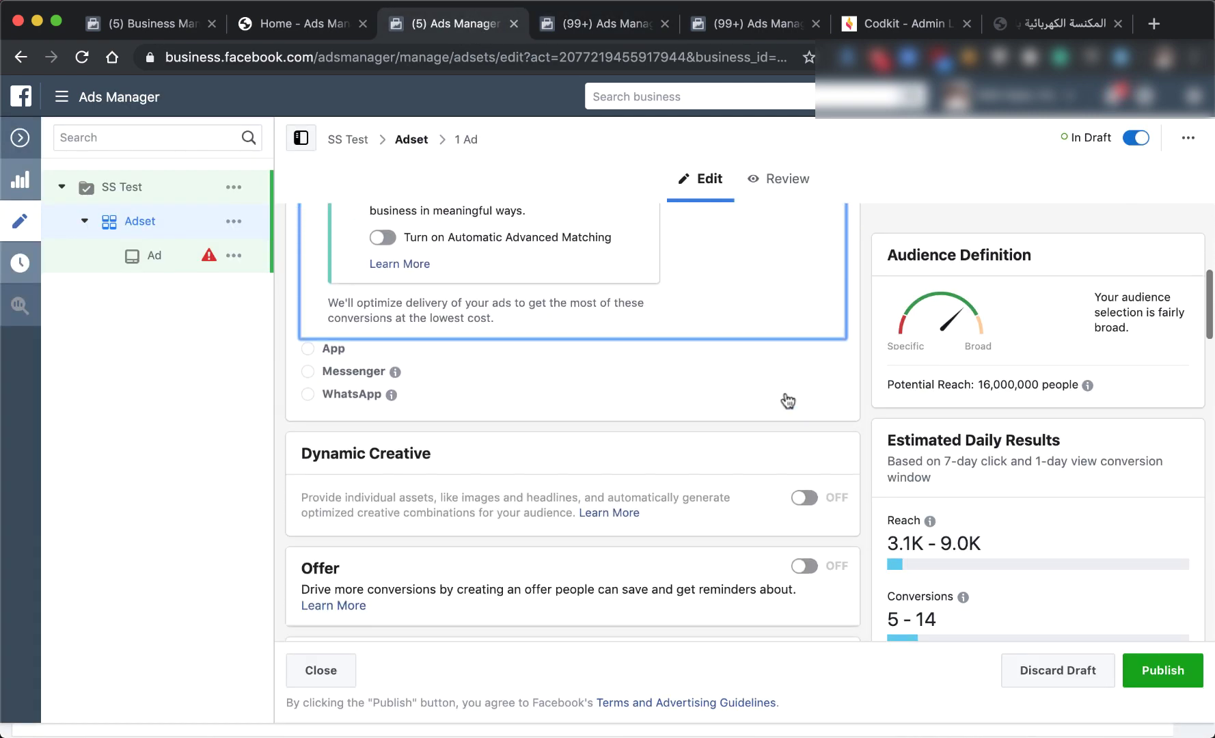
pyautogui.scroll(-10, 784, 397)
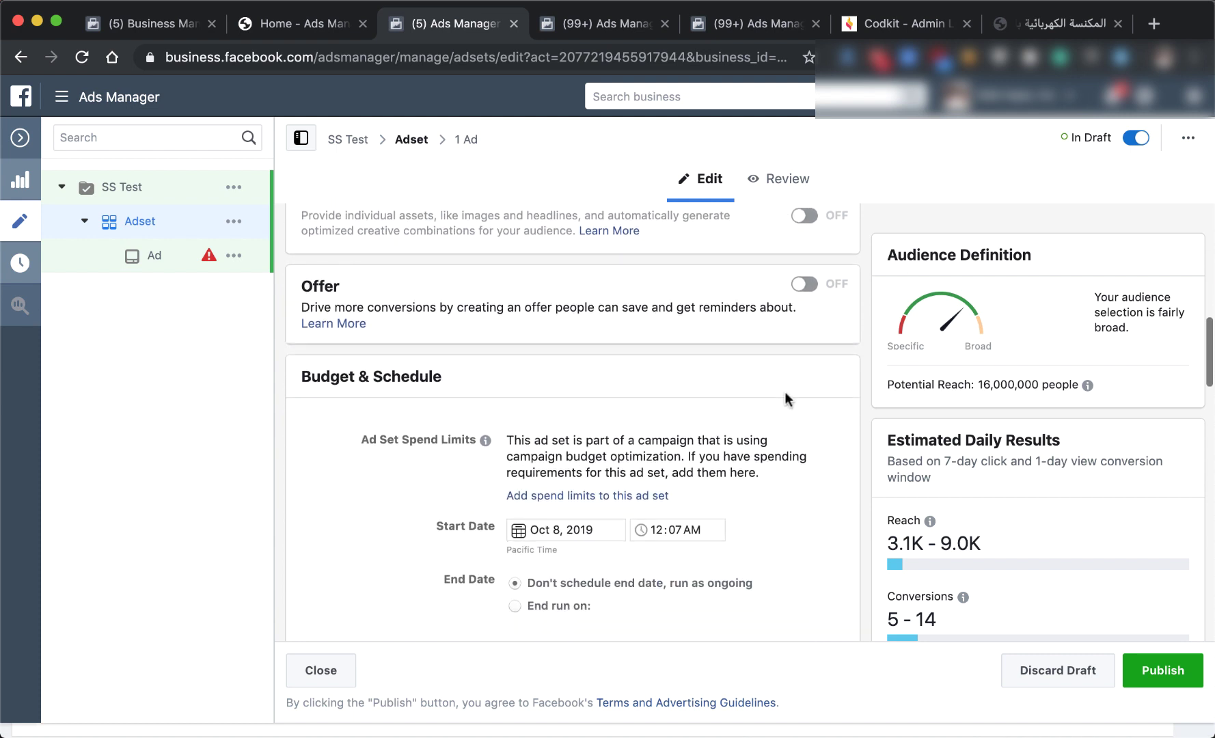
pyautogui.scroll(-7, 783, 399)
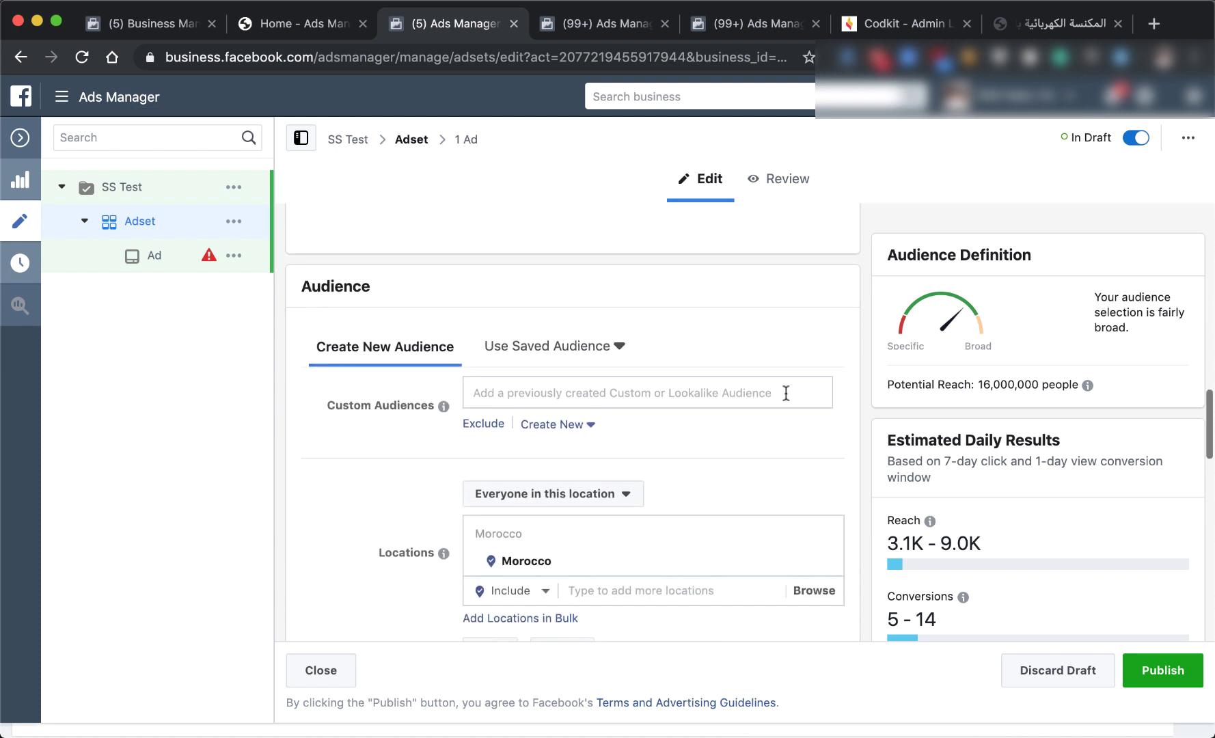
pyautogui.scroll(-1, 786, 399)
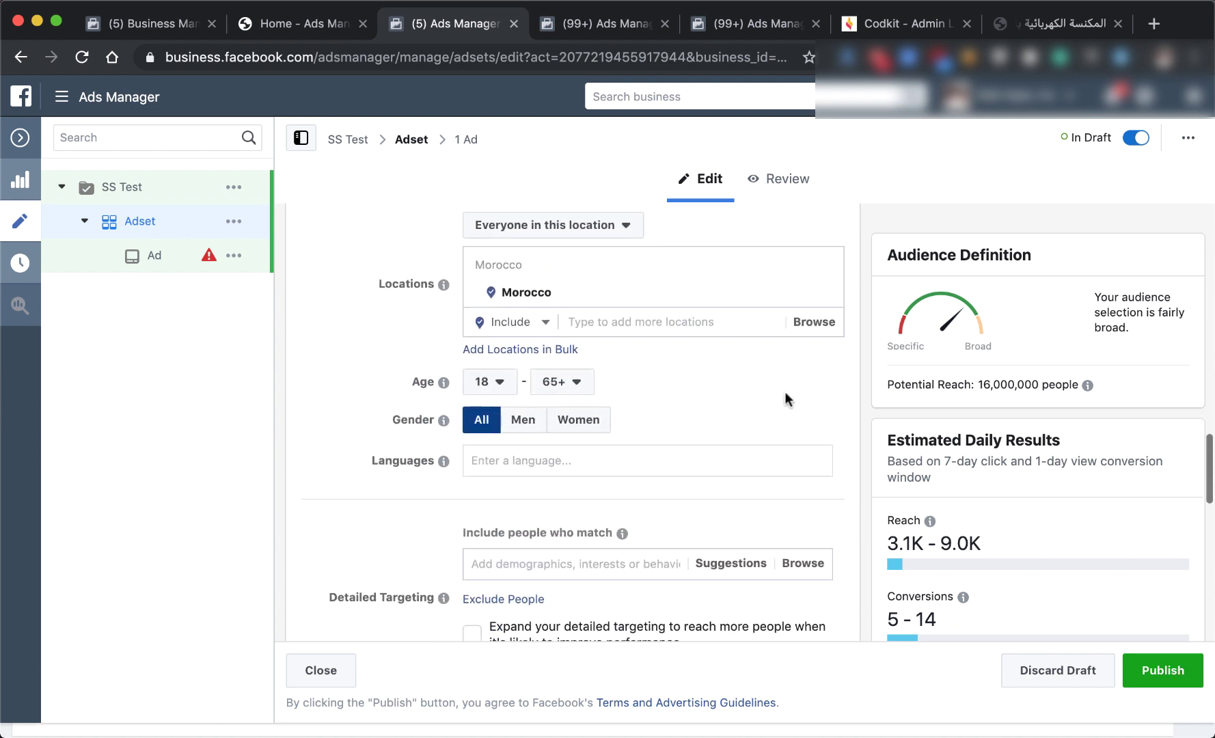
pyautogui.click(490, 384)
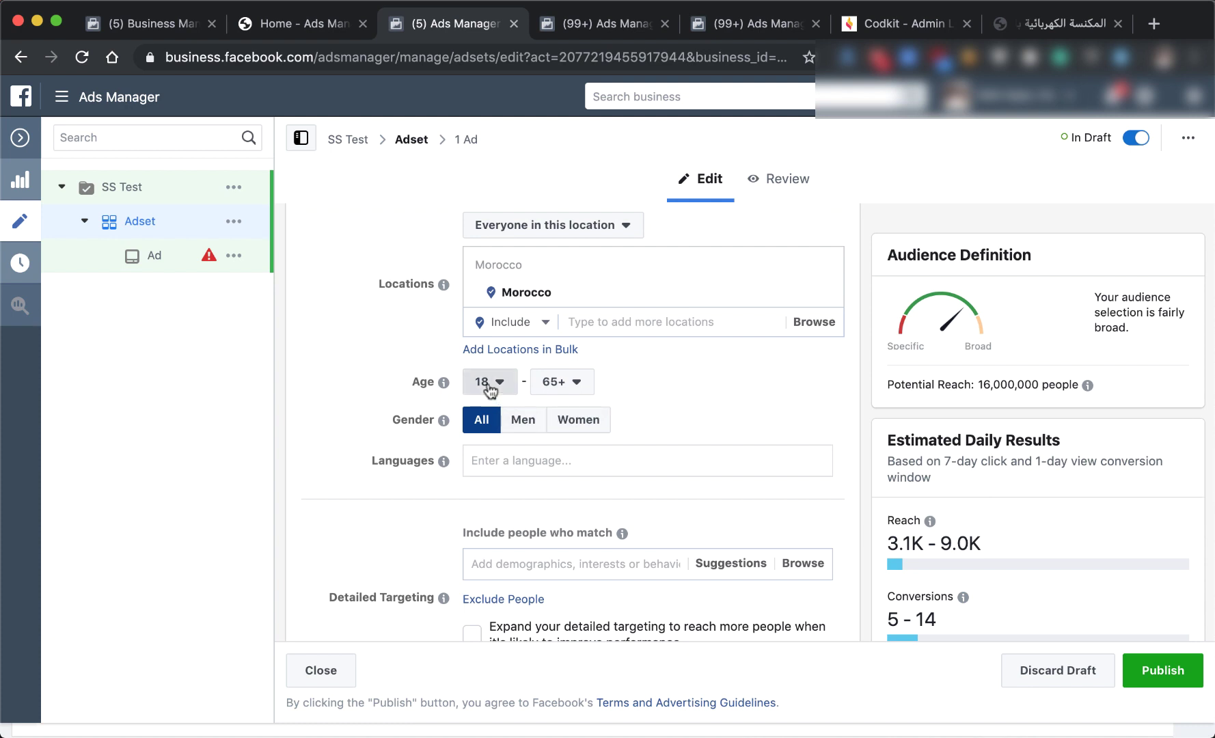
pyautogui.scroll(-1, 496, 489)
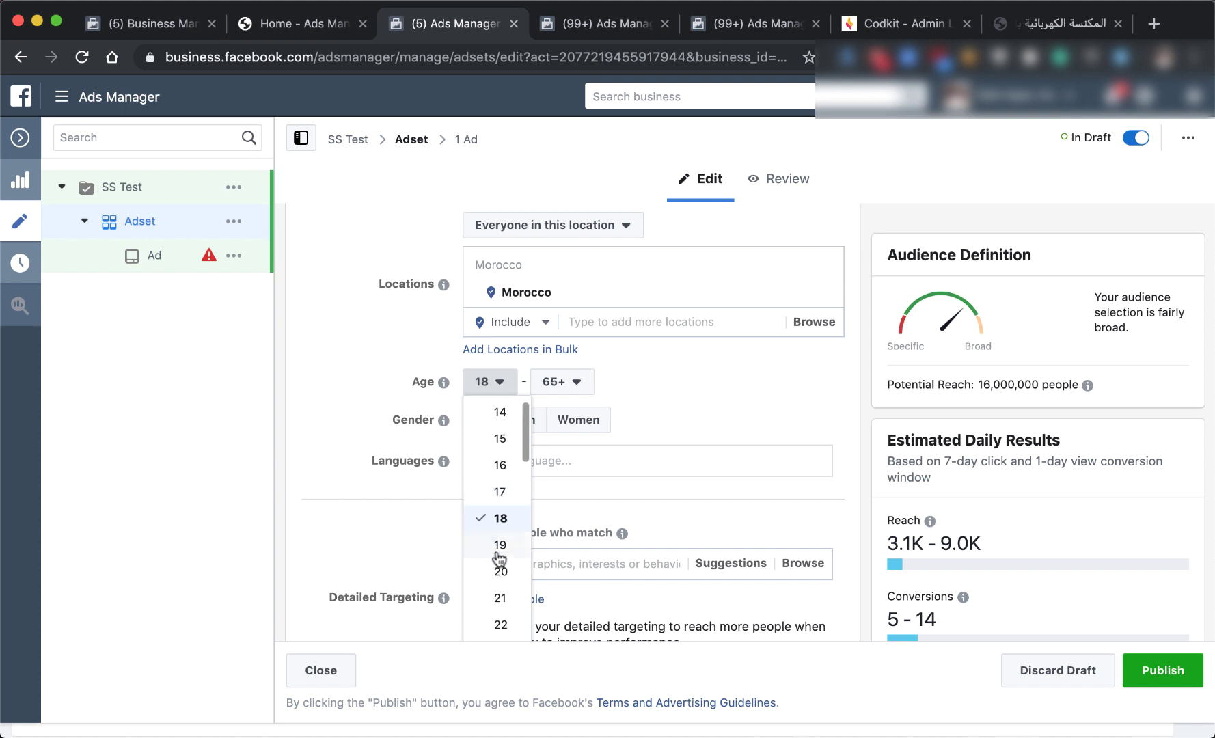
pyautogui.scroll(-3, 501, 573)
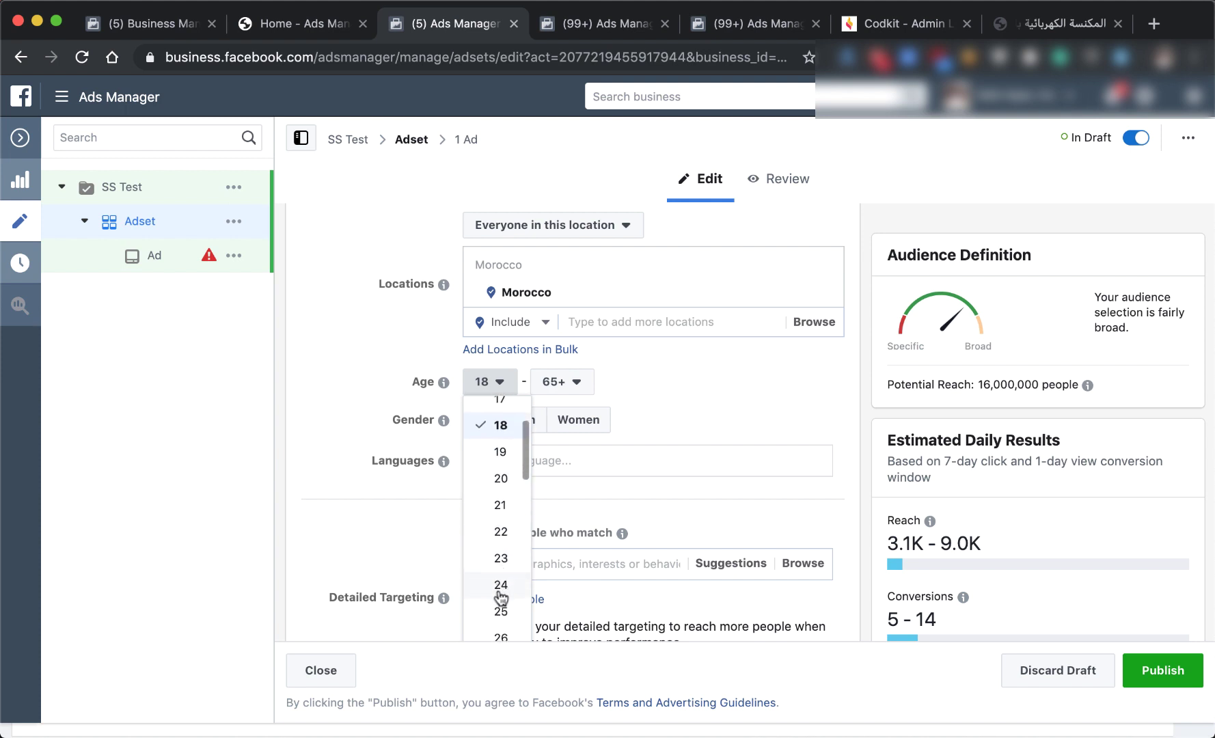
pyautogui.click(499, 609)
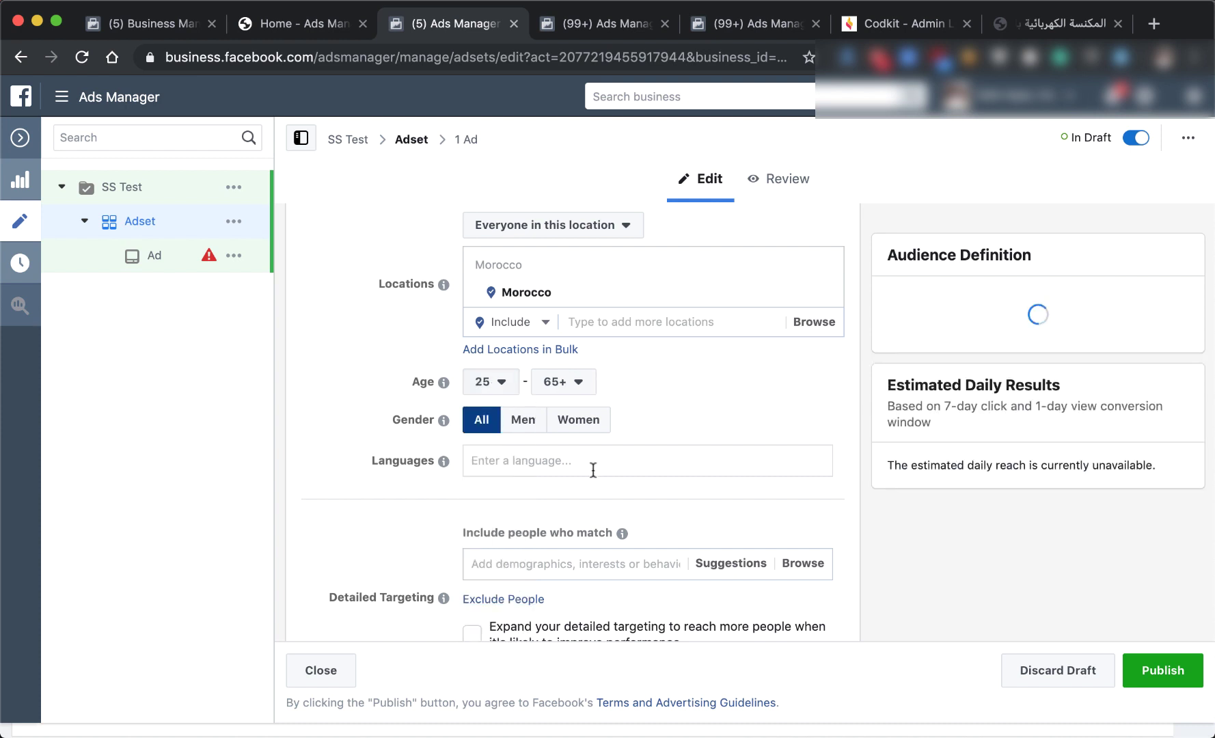
pyautogui.click(578, 419)
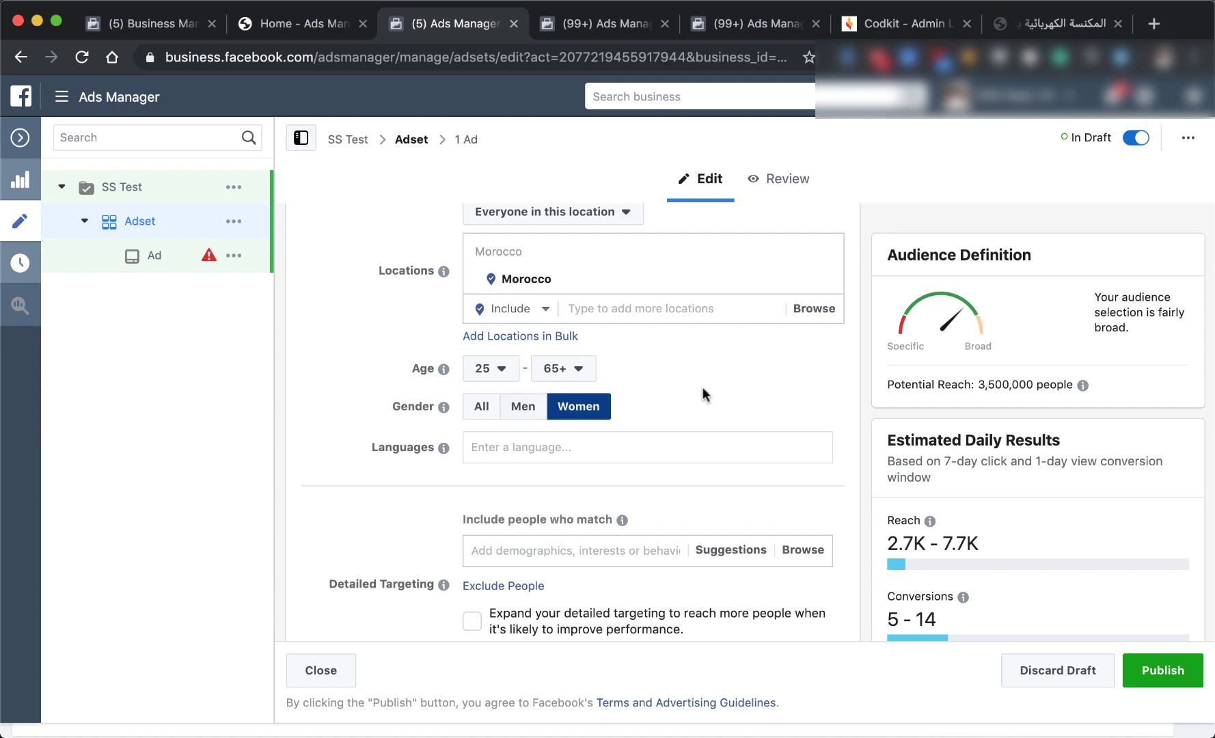
# Switch the ad set to manually edited placements and exclude the Instagram, Messenger and Audience Network platforms.
pyautogui.scroll(-2, 704, 394)
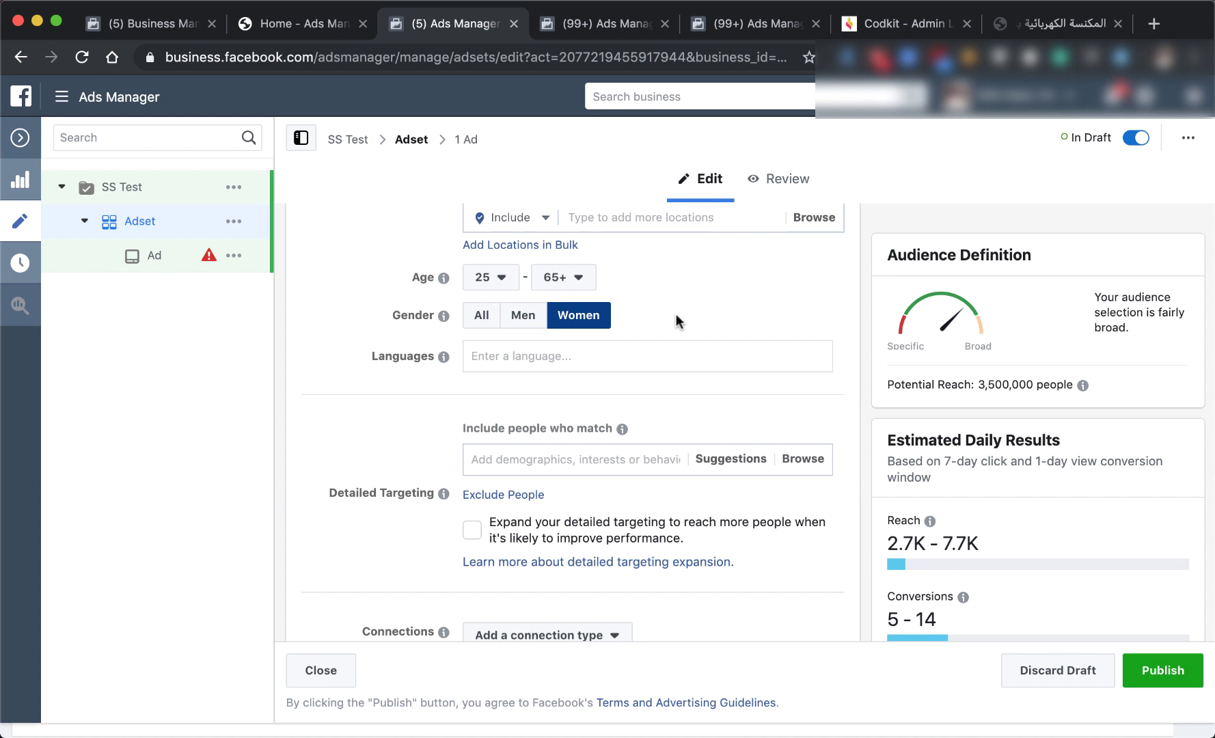
pyautogui.scroll(-10, 675, 321)
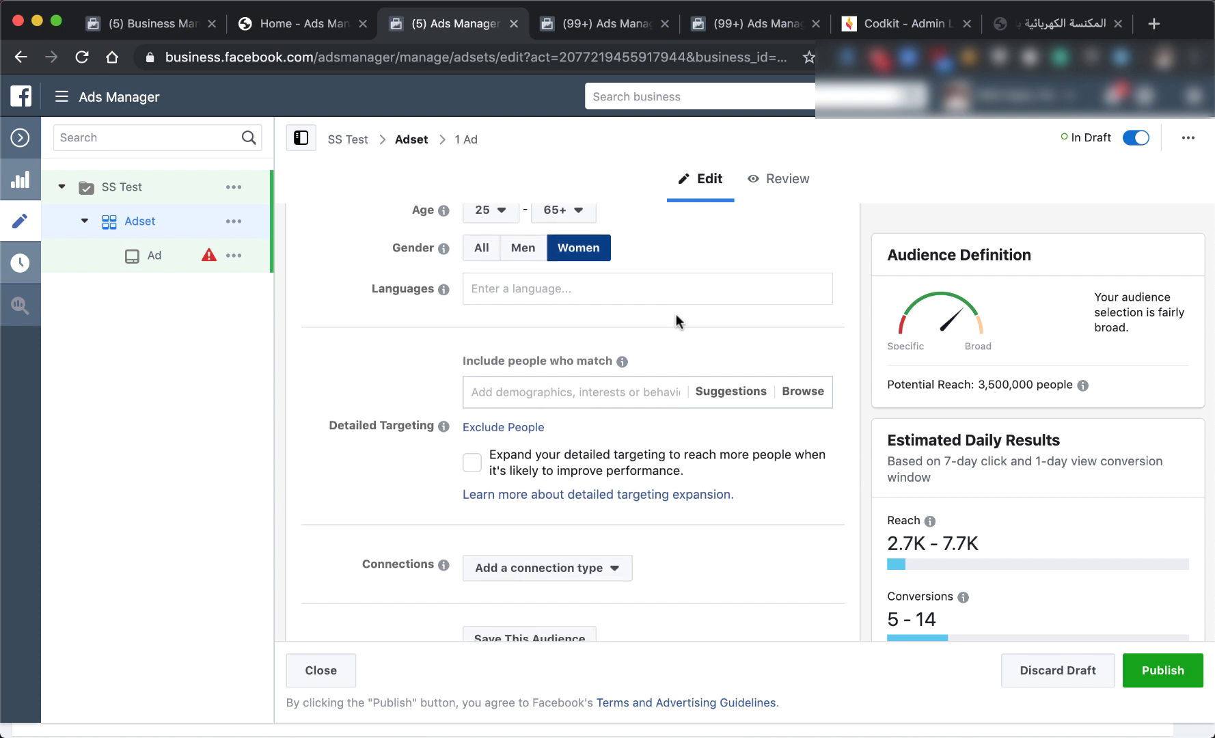
pyautogui.scroll(-1, 678, 321)
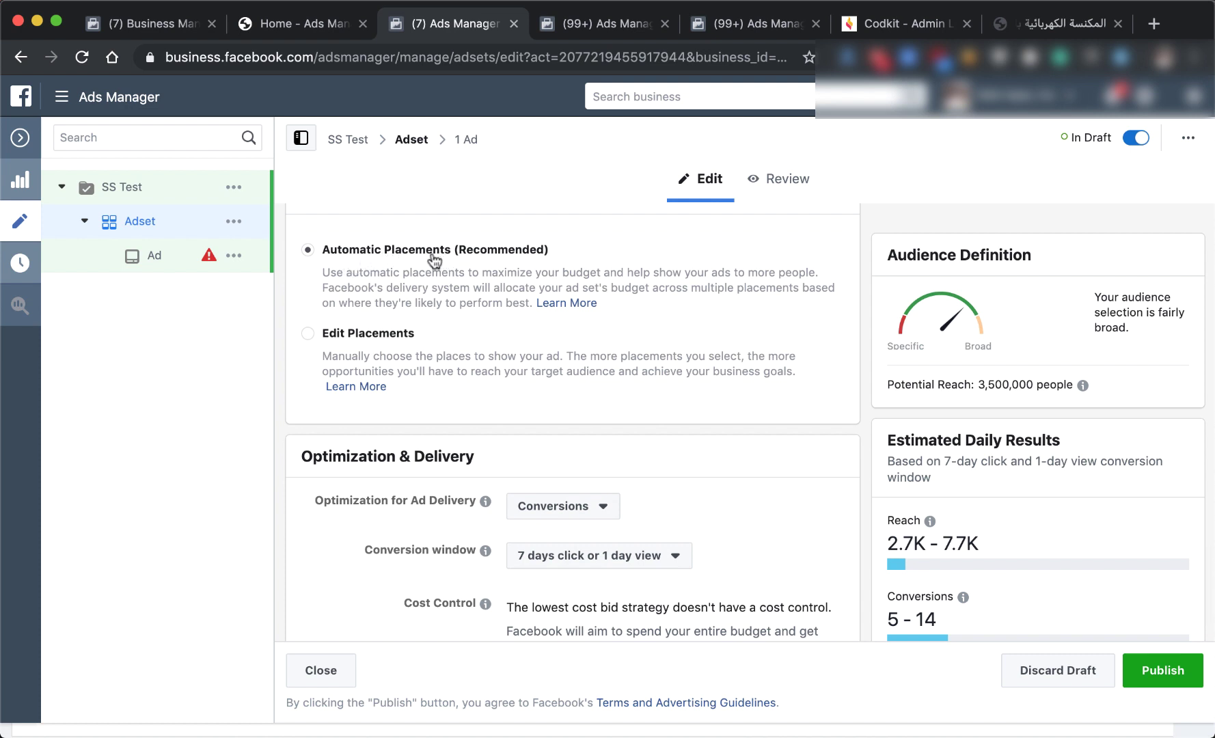
pyautogui.click(346, 334)
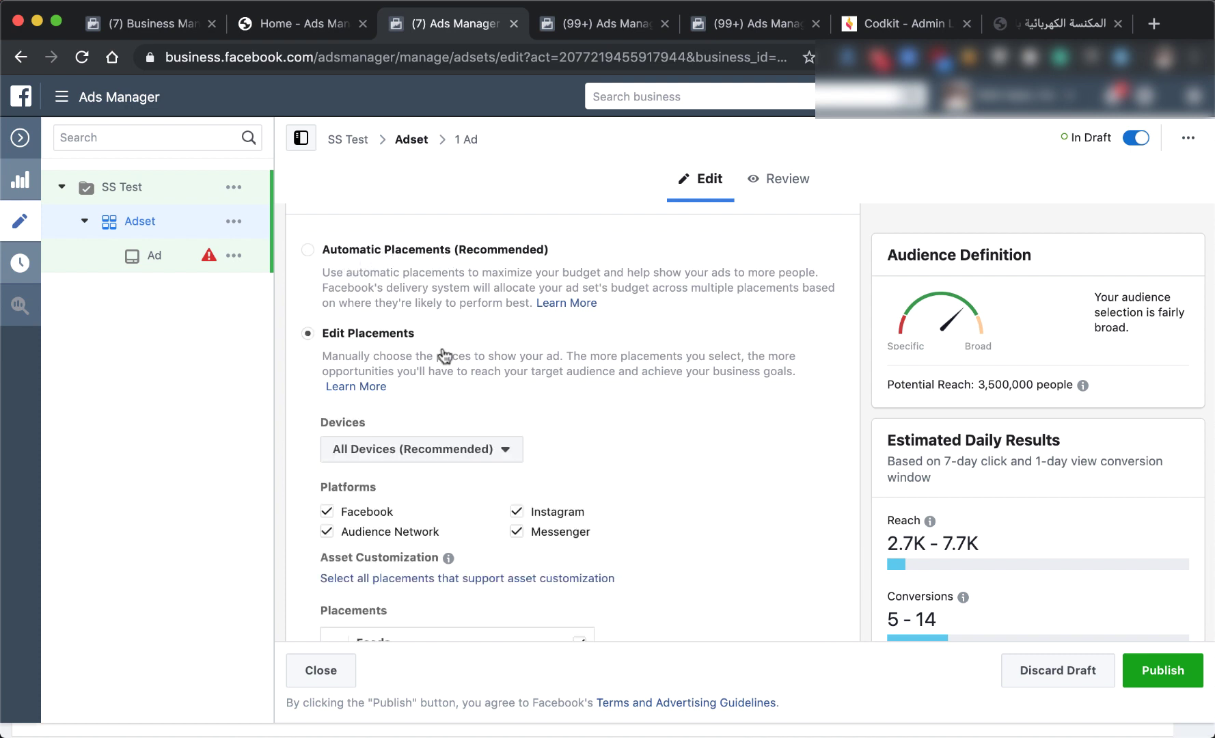
pyautogui.scroll(-5, 483, 371)
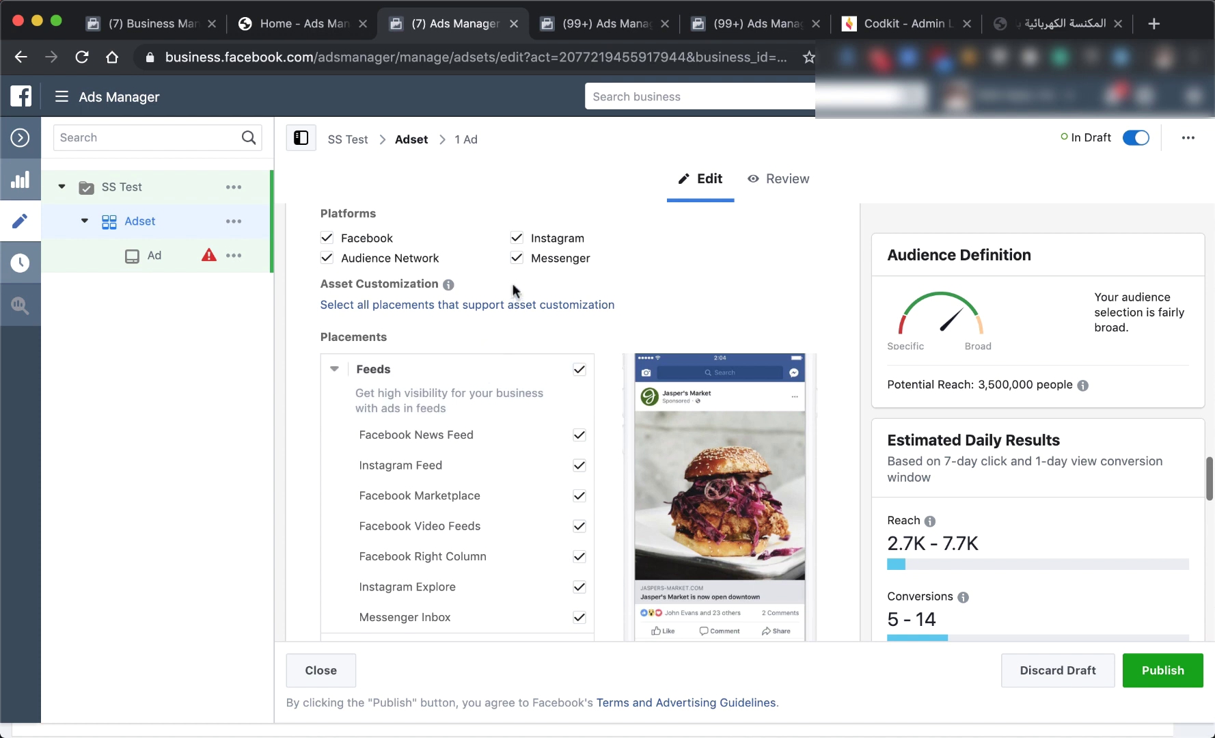
pyautogui.click(516, 238)
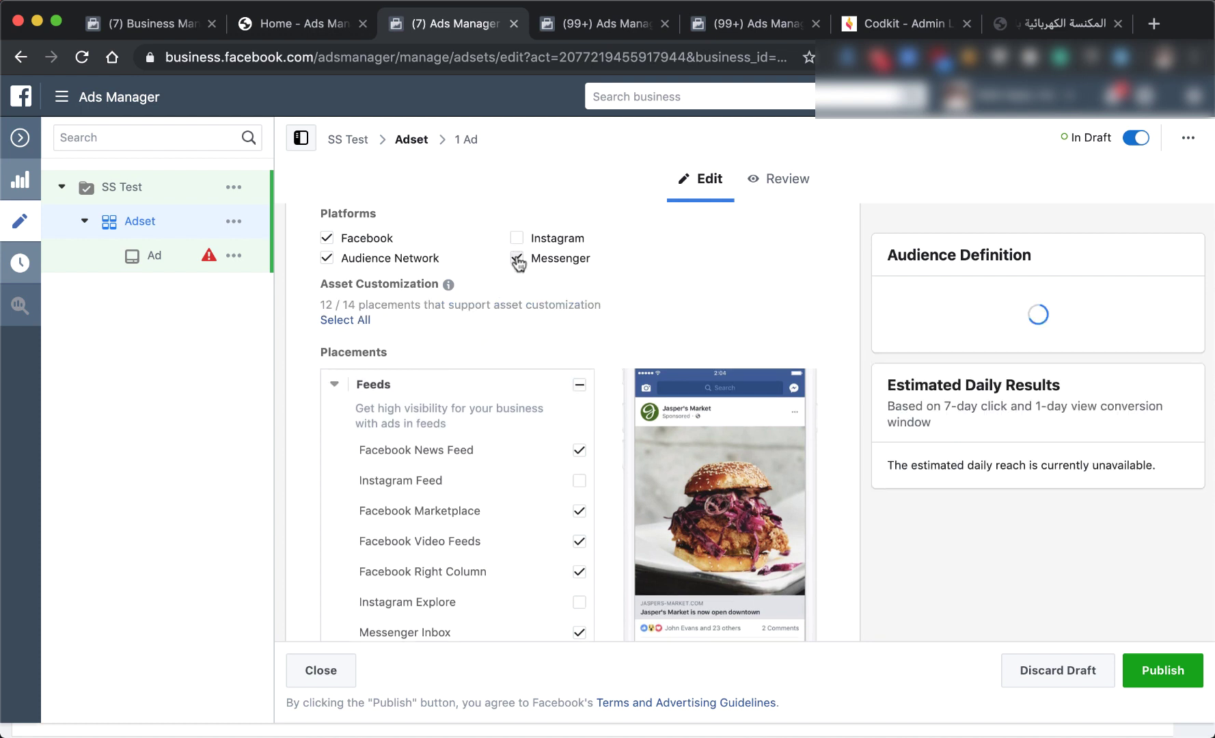
pyautogui.click(517, 259)
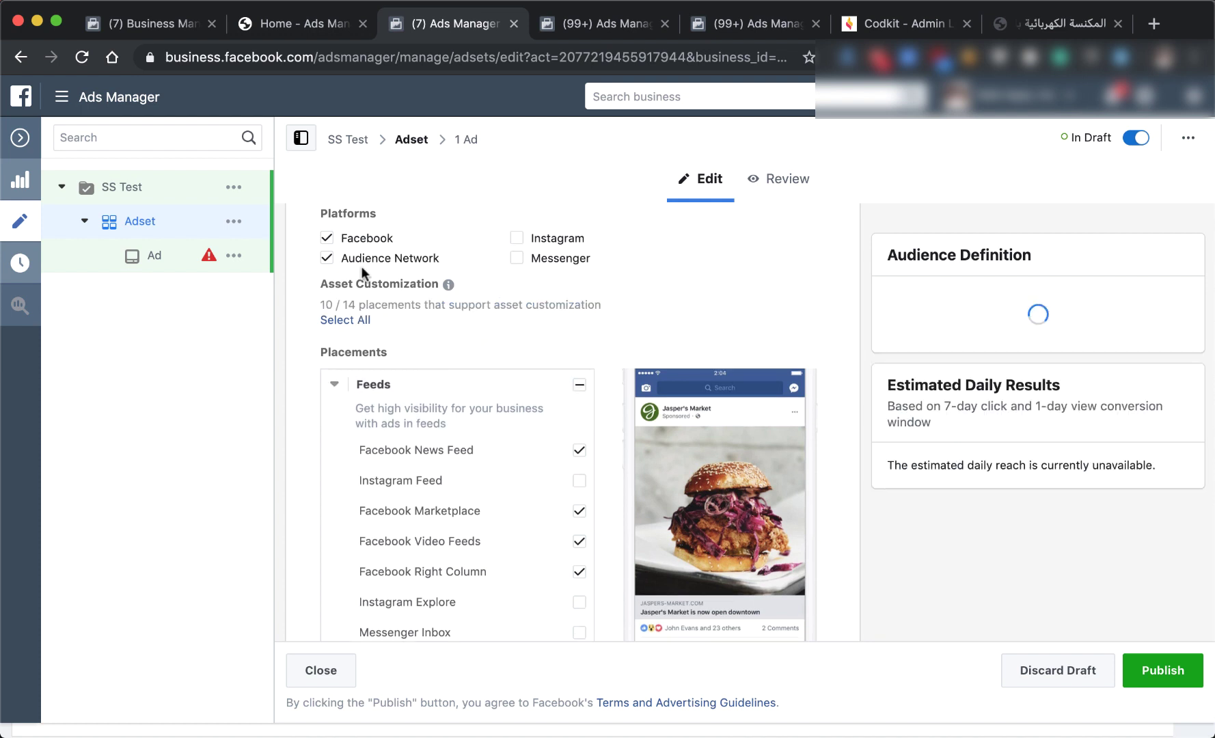
pyautogui.click(326, 263)
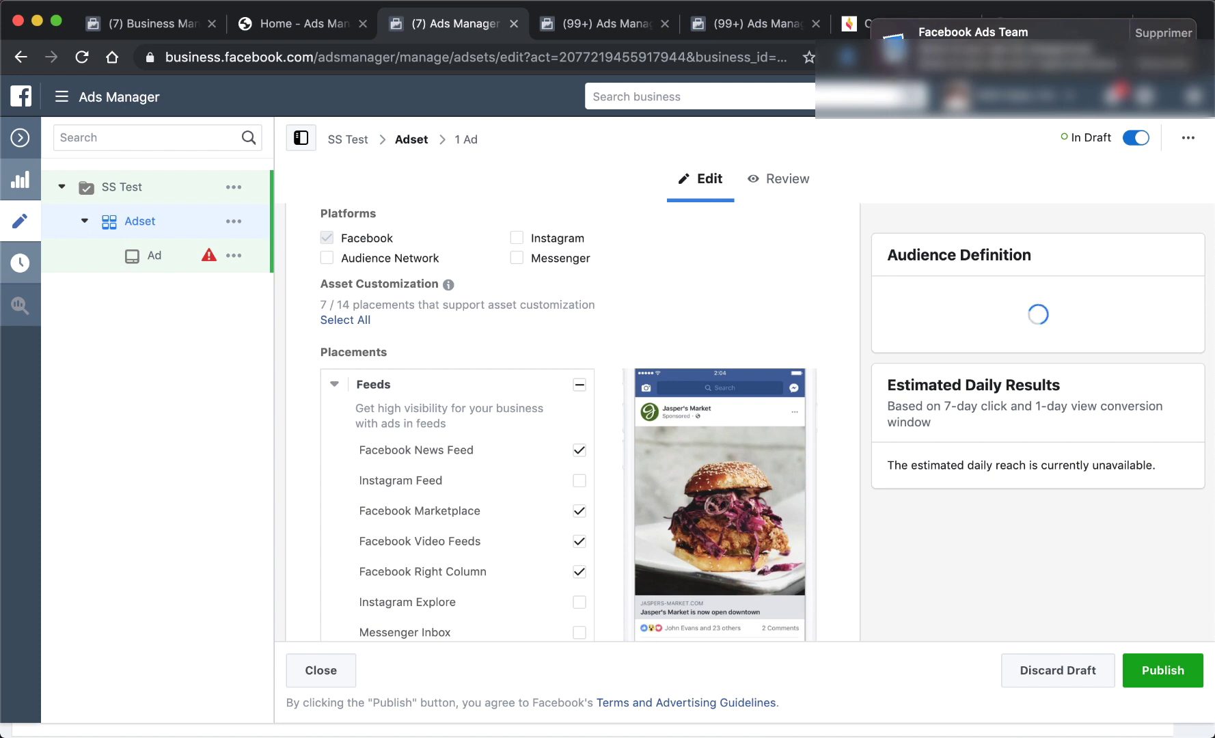
# Limit the ad set's placements to Facebook News Feed, excluding Marketplace, Video Feeds, Right Column, Stories, In-Stream and In-Article.
pyautogui.scroll(-4, 635, 327)
pyautogui.scroll(-10, 626, 323)
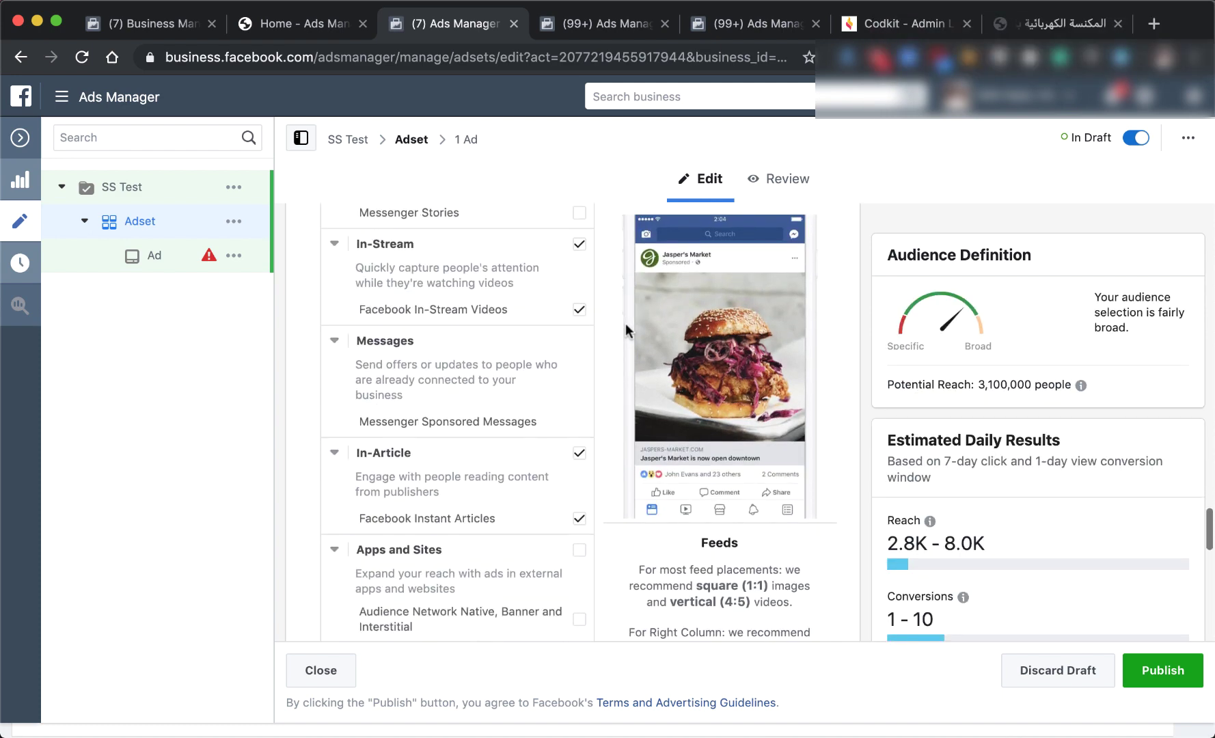
pyautogui.click(578, 350)
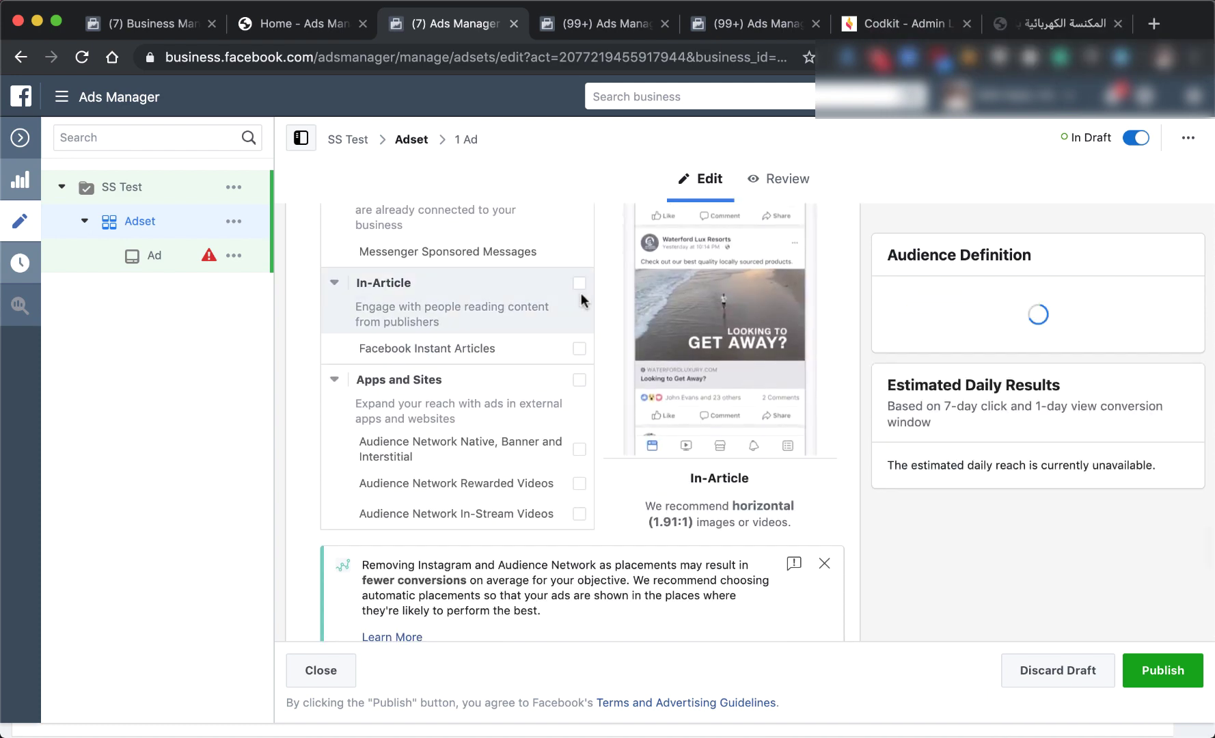
pyautogui.scroll(4, 606, 304)
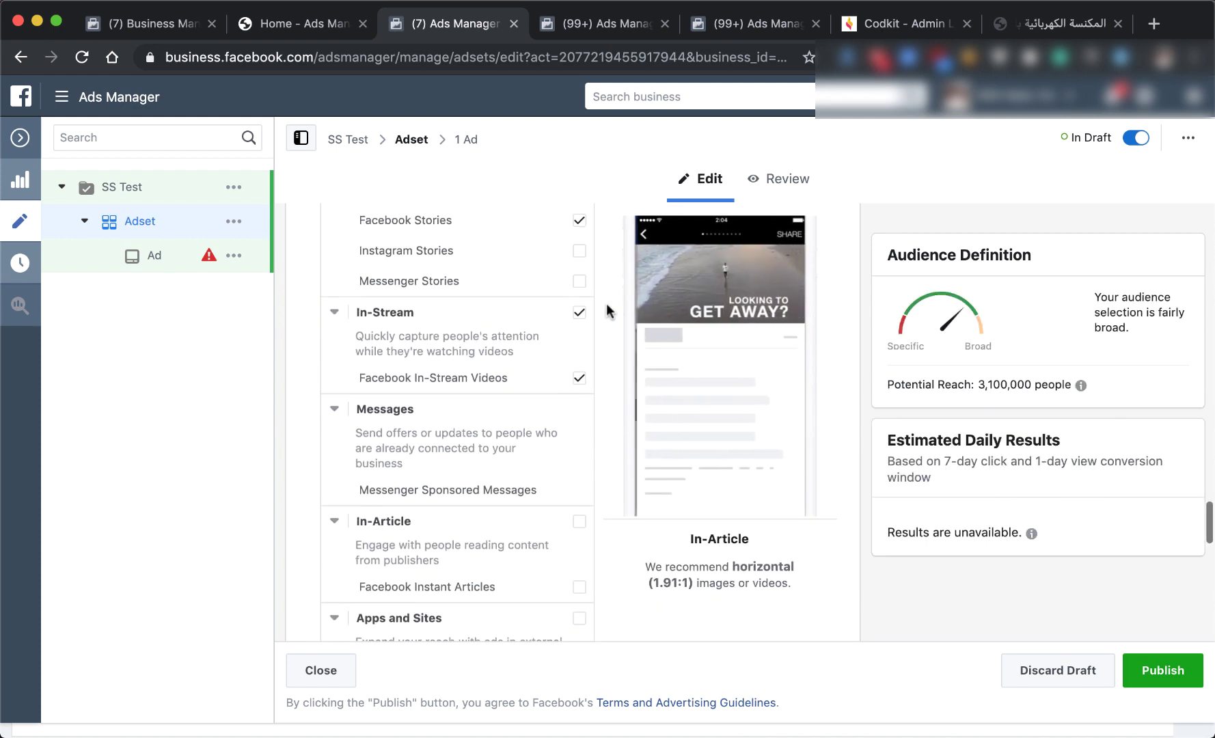
pyautogui.click(579, 391)
pyautogui.scroll(3, 619, 361)
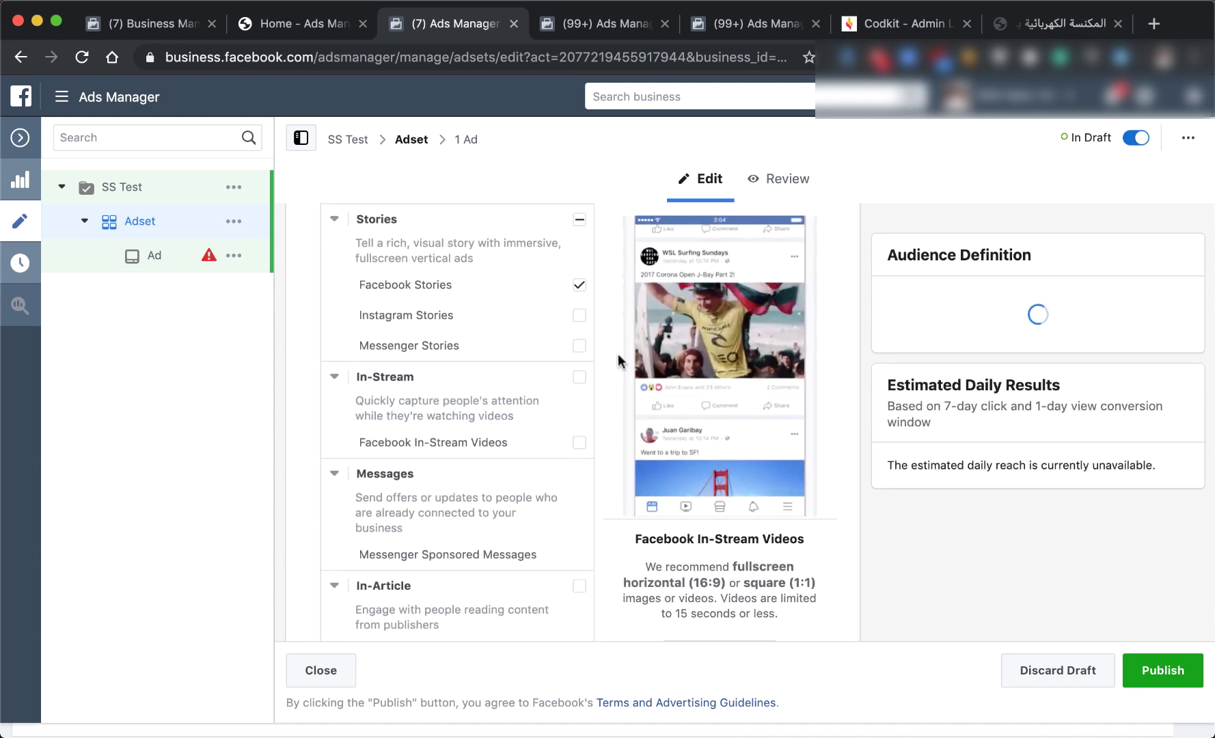
pyautogui.click(578, 434)
pyautogui.scroll(3, 624, 365)
pyautogui.scroll(2, 624, 369)
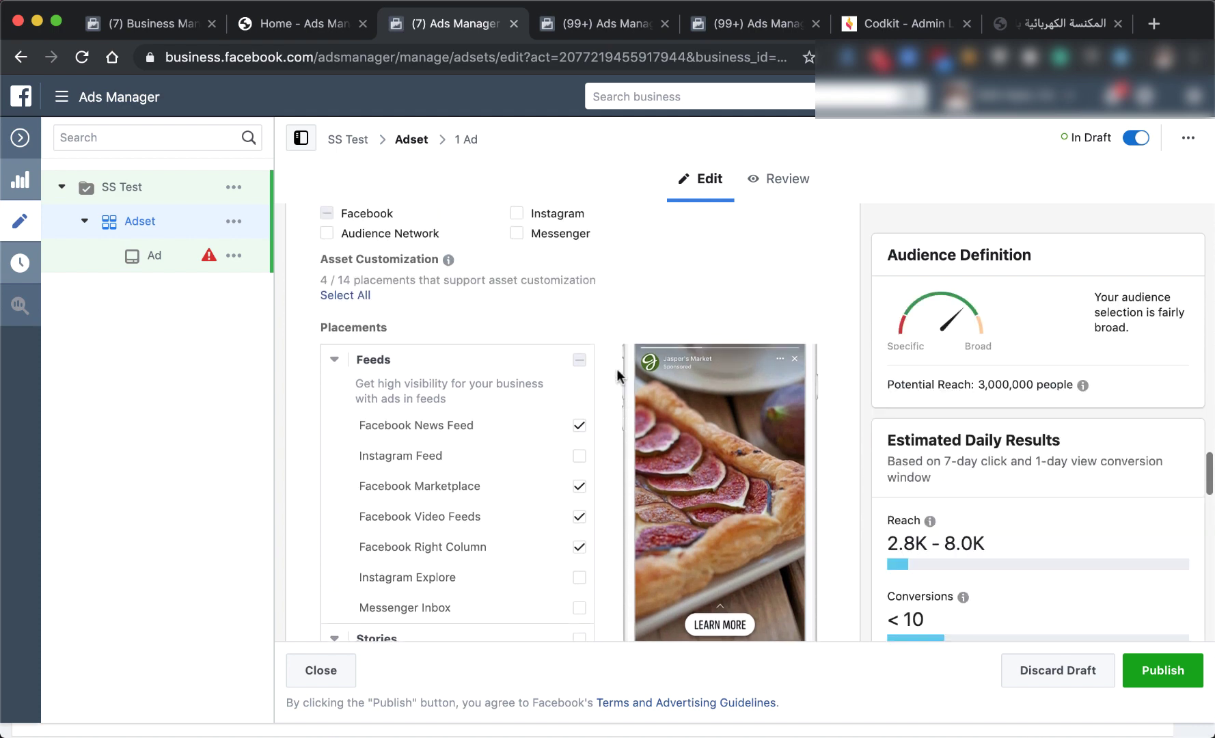
pyautogui.click(579, 486)
pyautogui.click(580, 546)
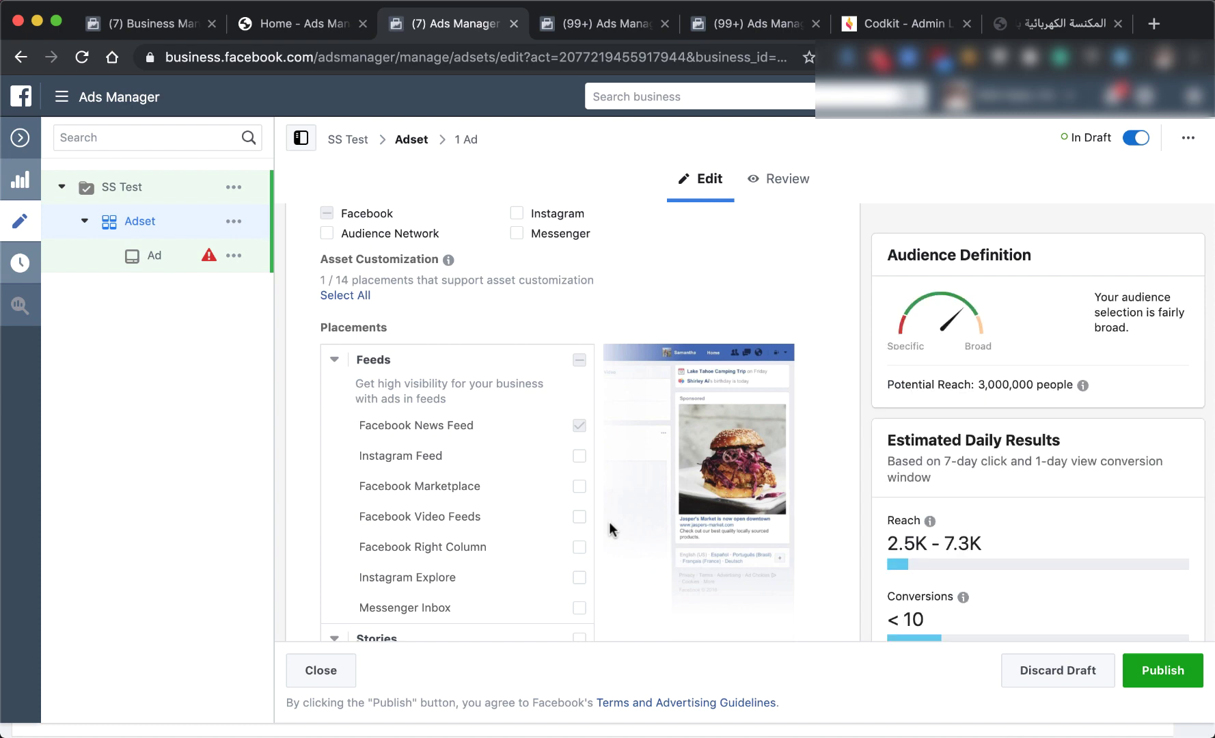
# Examine the ad set's Optimization & Delivery settings, including the conversion window and cost control.
pyautogui.scroll(-10, 608, 521)
pyautogui.scroll(-10, 608, 522)
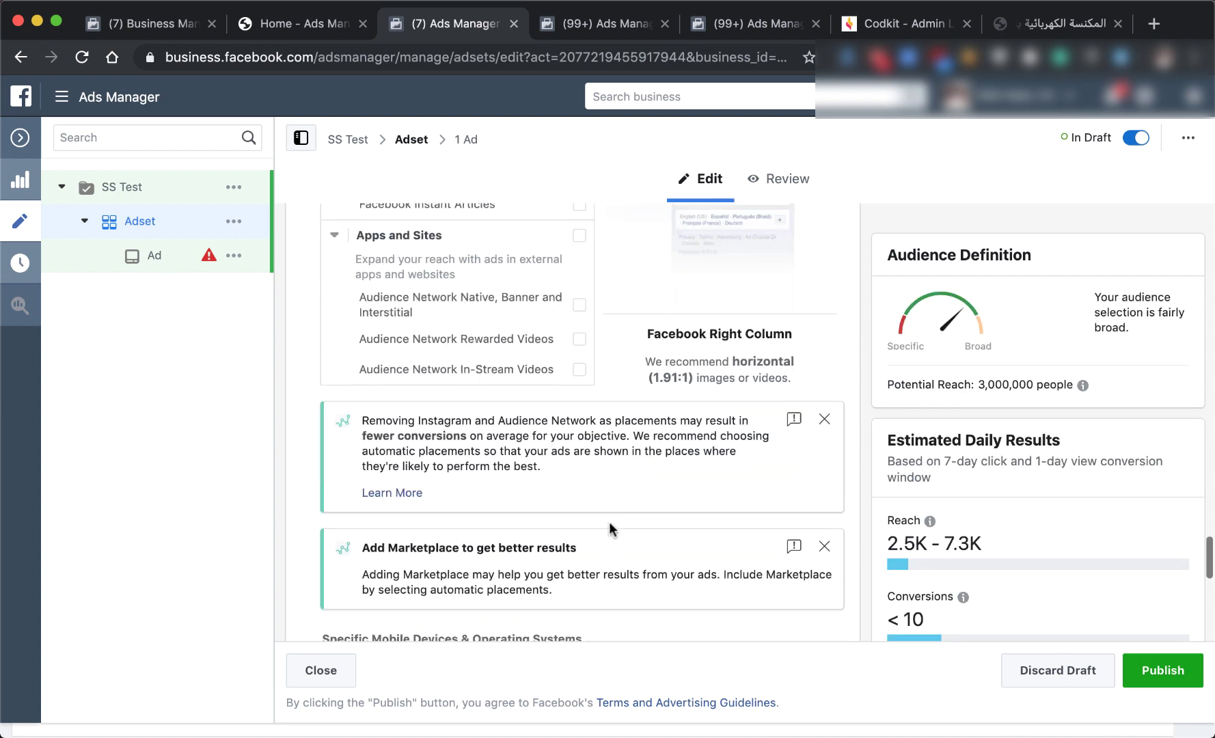
pyautogui.scroll(-3, 608, 521)
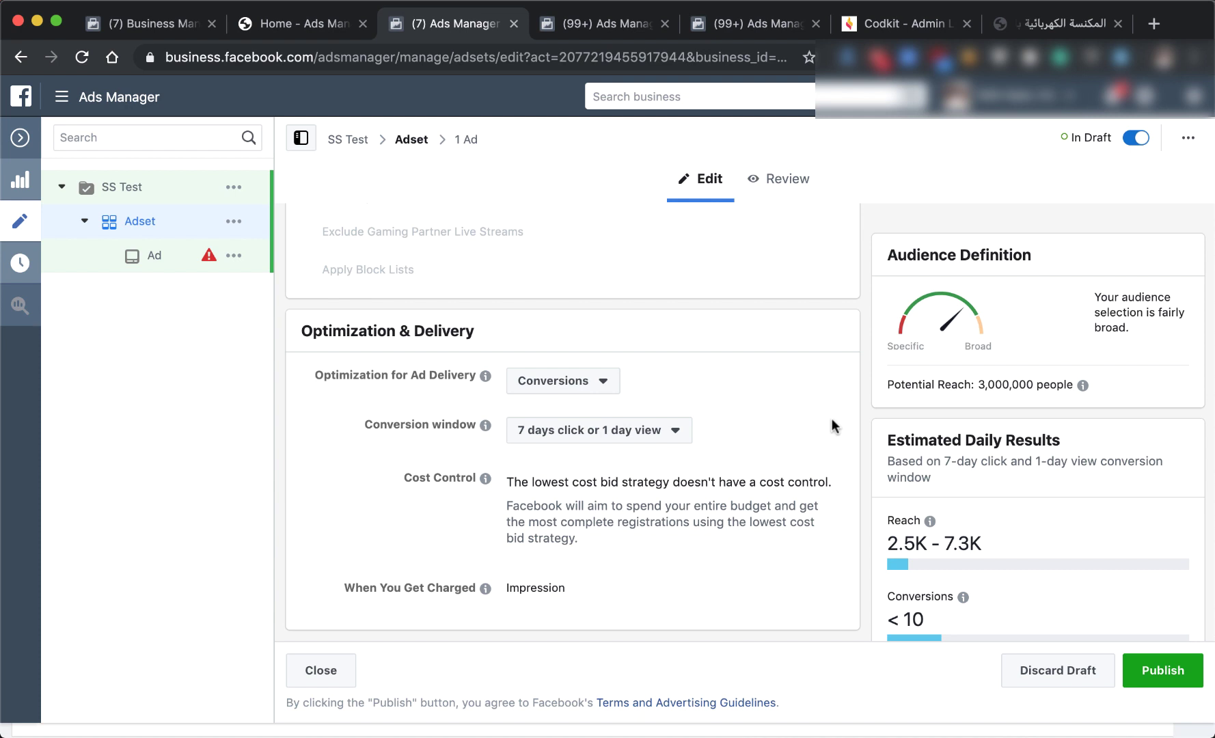
pyautogui.tripleClick(725, 333)
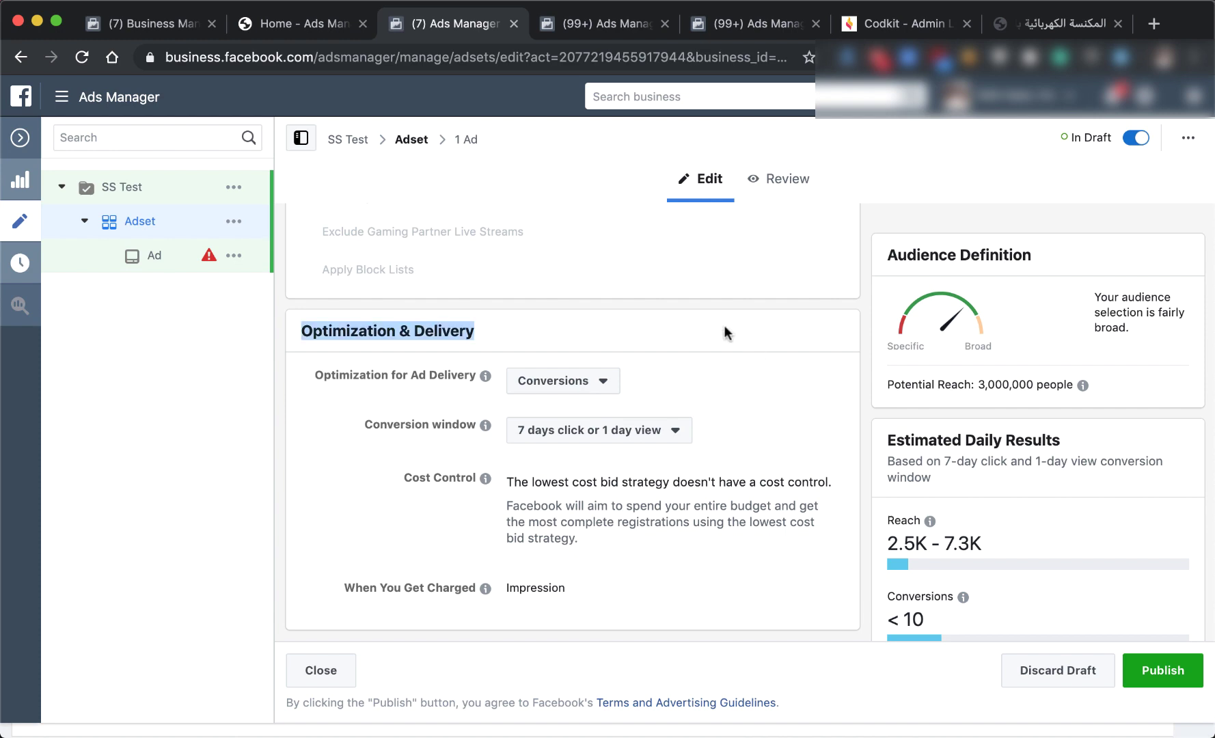
pyautogui.click(726, 333)
pyautogui.scroll(15, 724, 331)
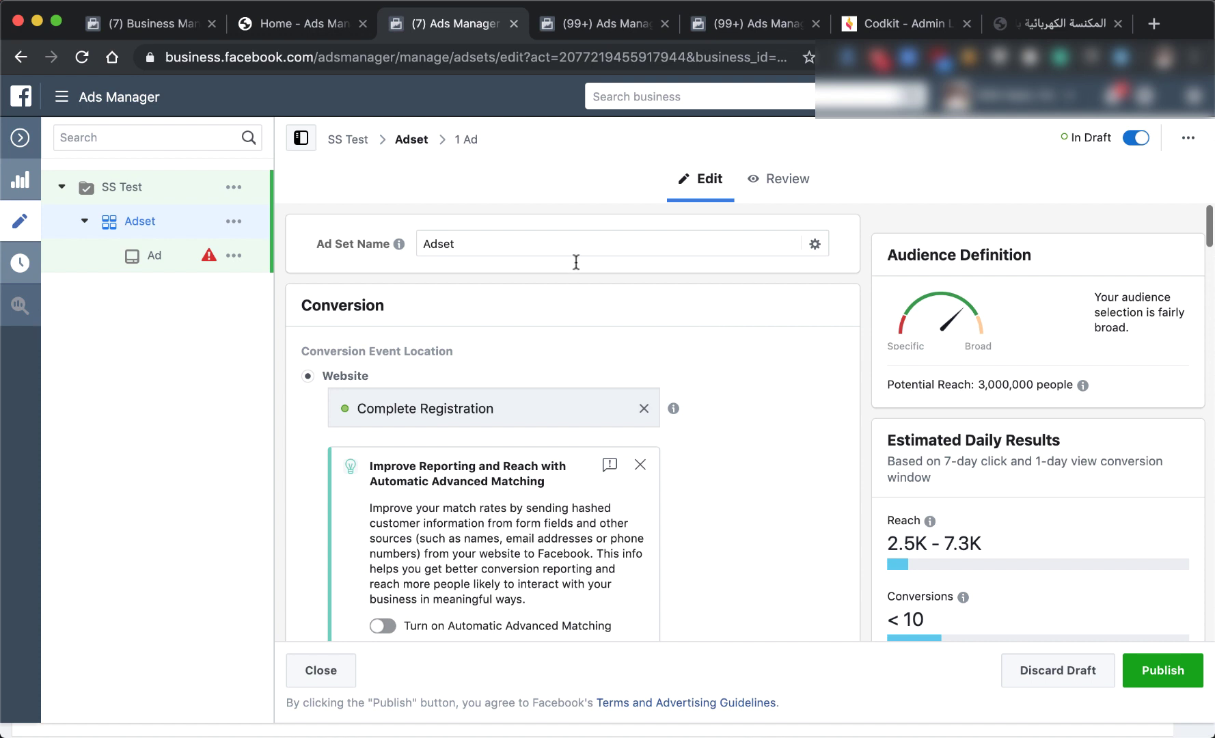
# Open the draft ad inside Adset at its media and primary text settings.
pyautogui.click(469, 140)
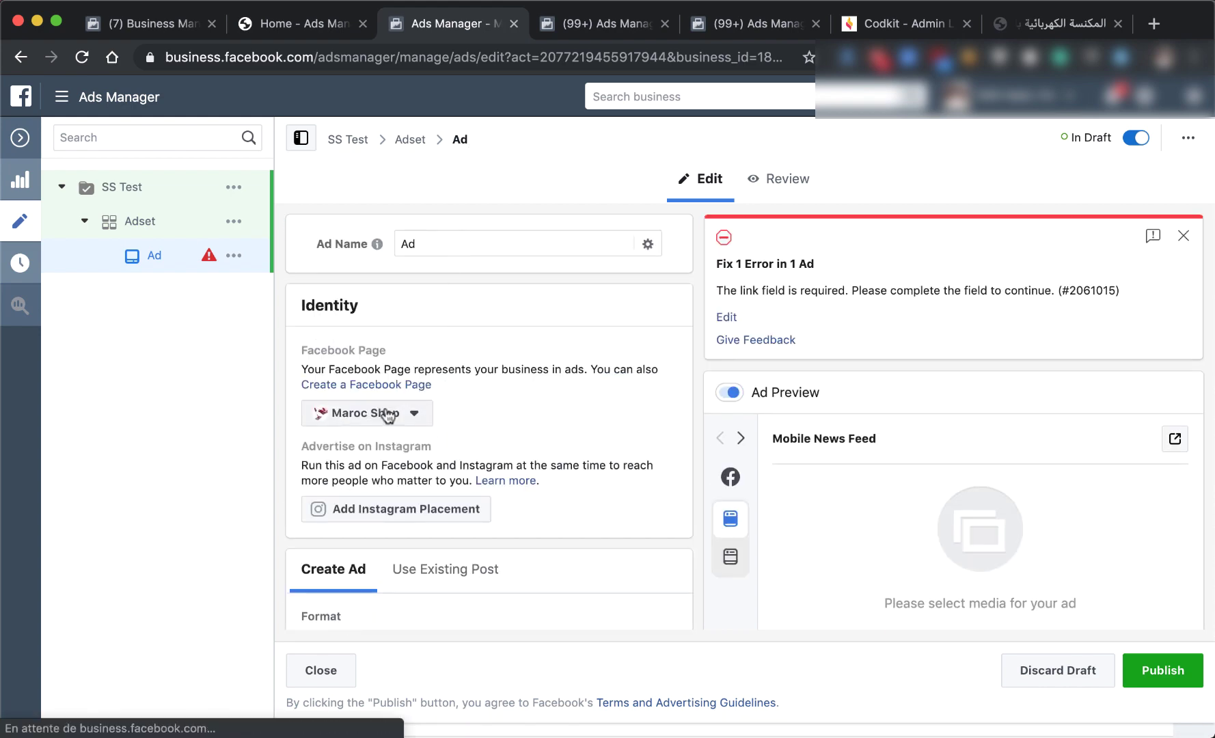
pyautogui.scroll(-1, 538, 380)
pyautogui.scroll(-10, 538, 380)
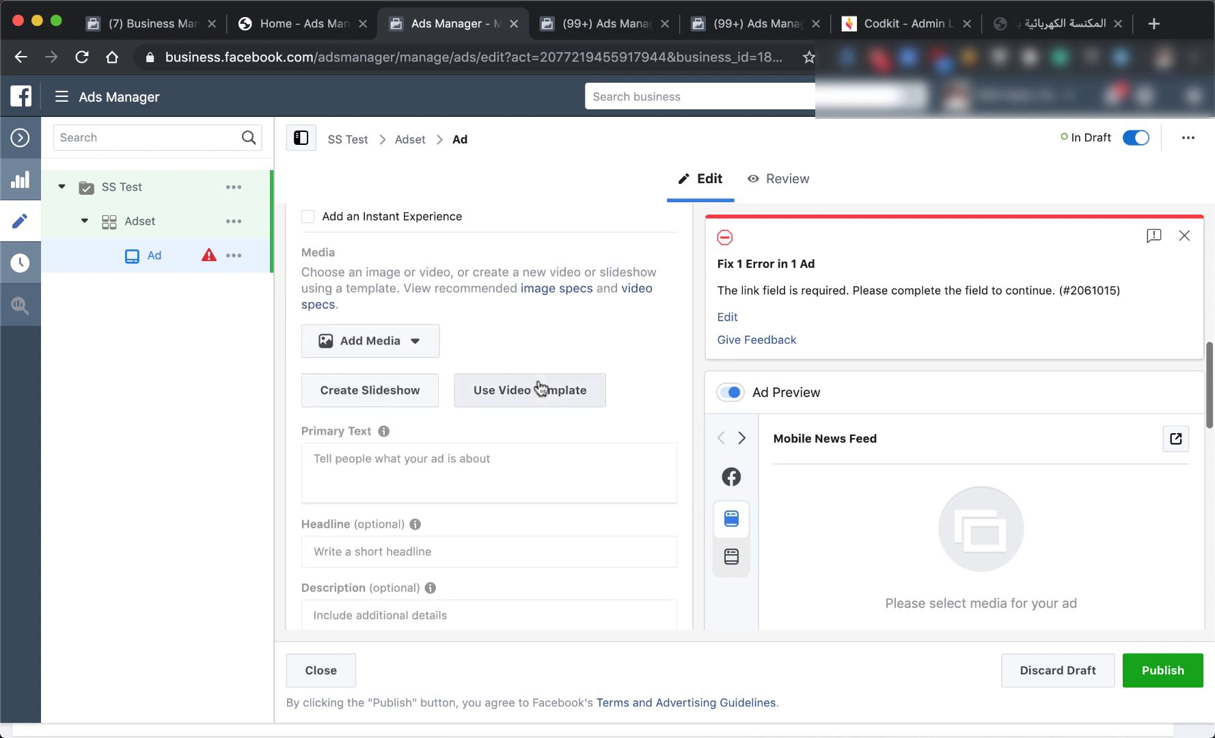
pyautogui.scroll(-3, 539, 383)
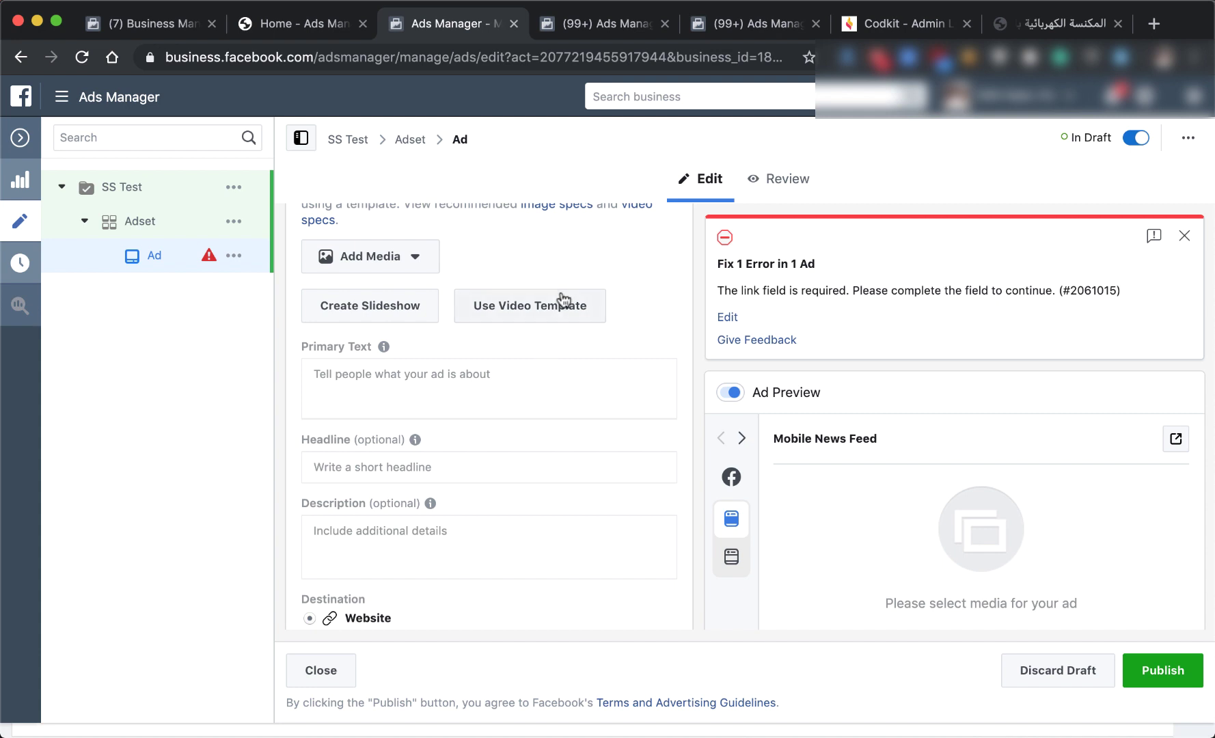
pyautogui.click(516, 402)
pyautogui.click(657, 331)
# Copy the Arabic primary text from the Swivel Sweeper campaign's broad +25 F ad into the SS Test ad's primary text.
pyautogui.click(707, 21)
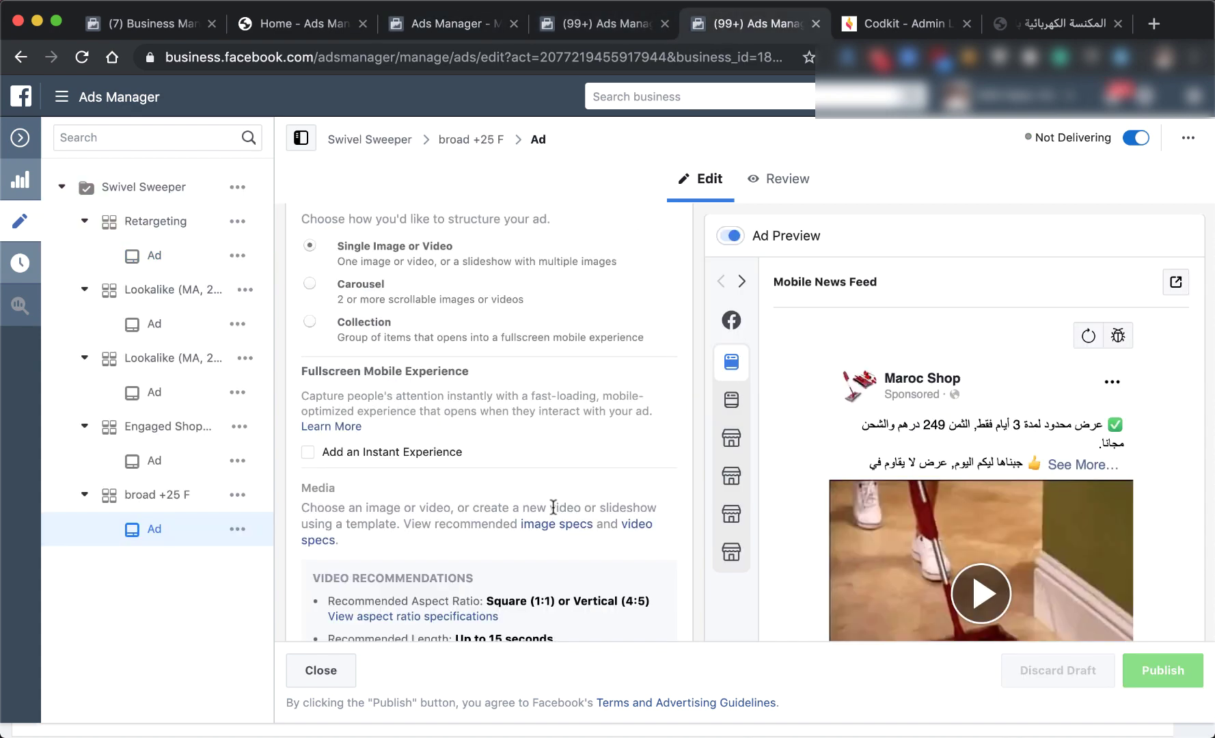
pyautogui.scroll(-10, 554, 512)
pyautogui.scroll(-2, 555, 514)
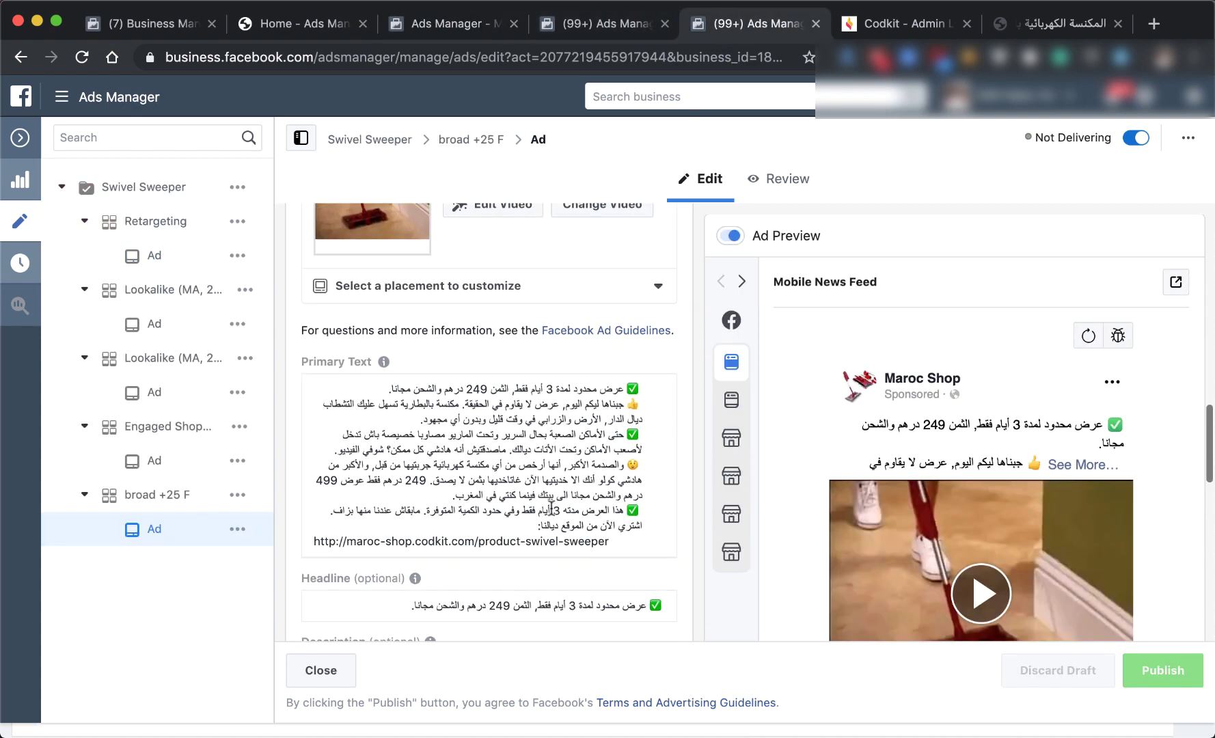
pyautogui.click(551, 509)
pyautogui.press('cmd+a')
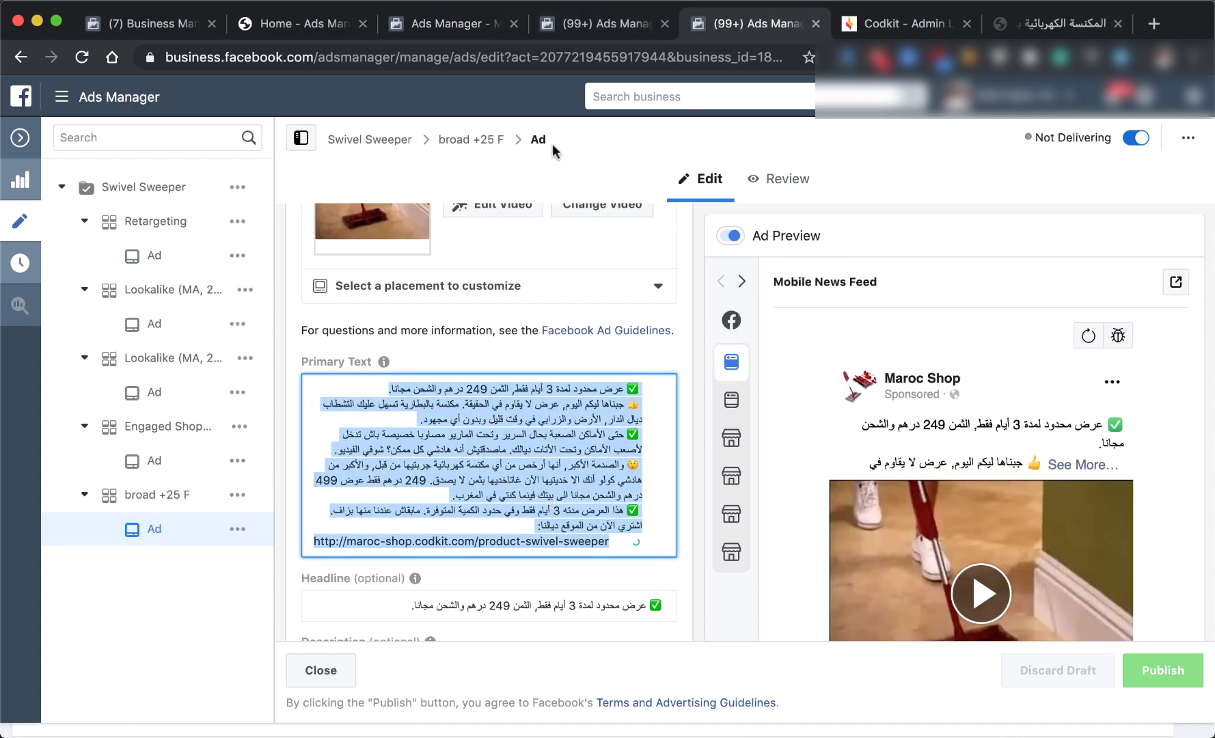
pyautogui.click(442, 29)
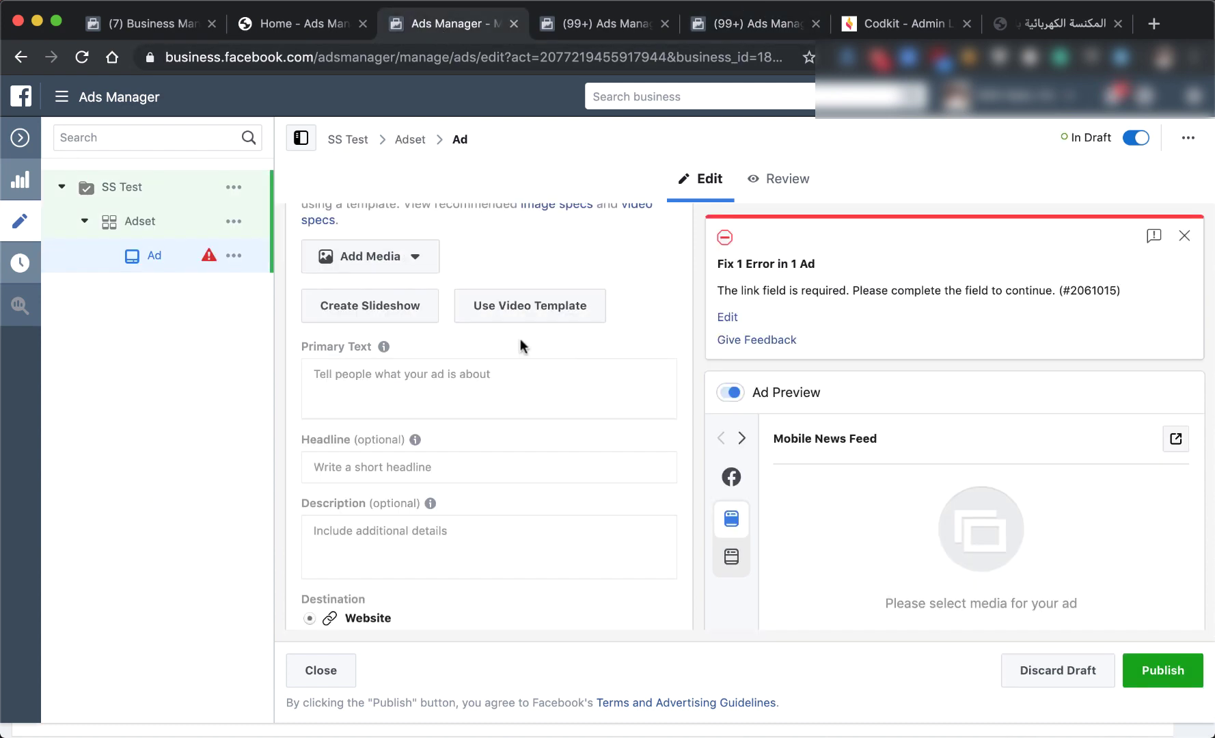
pyautogui.click(534, 375)
pyautogui.write('✅ عرض محدود لمدة 3 أيام فقط, الثمن 249 درهم والشحن مجانا. 👍 جبناها ليكم اليوم, عرض لا يقاوم في الحقيقة. مكنسة بالبطارية تسهل عليك التشطاب ديال الدار, الأرض والزرابي في وقت قليل وبدون أي مجهود. ✅ حتى الأماكن الصعبة بحال السرير وتحت الماريو مصاوبا خصيصة باش تدخل لأصعب الأماكن وتحت الأثاث ديالك. ماصدقتيش أنه هادشي كل ممكن؟ شوفي الفيديو. 😮 والصدمة الأكبر, أنها أرخص من أي مكنسة كهربائية جربتيها من قبل, والأكبر من هادشي كولو أنك الا خديتيها الآن غاتاخديها بثمن لا يصدق. 249 درهم فقط عوض 499 درهم والشحن مجانا الى بيتك فينما كنتي في المغرب. ✅ هذا العرض مدته 3 أيام فقط وفي حدود الكمية المتوفرة. مابقاش عندنا منها بزاف. اشتري الأن من الموقع ديالنا: http://maroc-shop.codkit.com/product-swivel-sweeper')
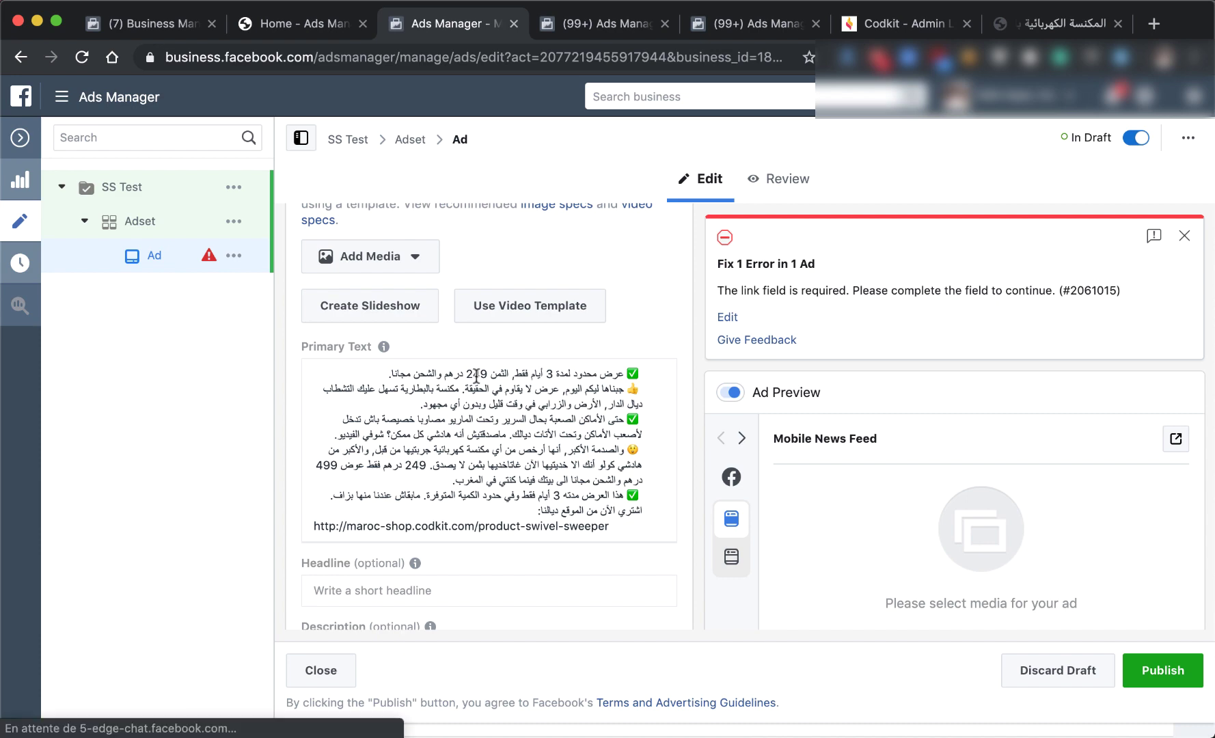
pyautogui.doubleClick(478, 375)
pyautogui.click(654, 336)
# Copy the headline "✅ عرض محدود لمدة 3 أيام فقط, الثمن 249 درهم والشحن مجانا." from the broad +25 F ad into the SS Test ad's headline.
pyautogui.scroll(-2, 654, 336)
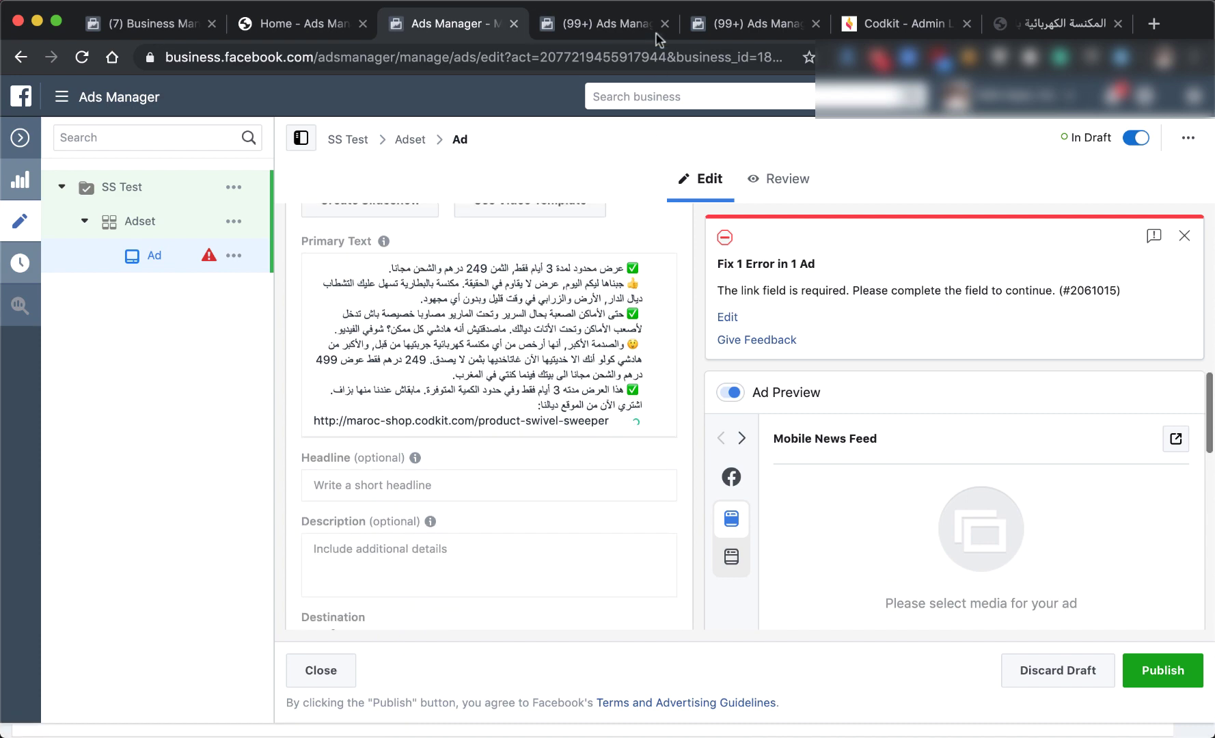
pyautogui.click(615, 24)
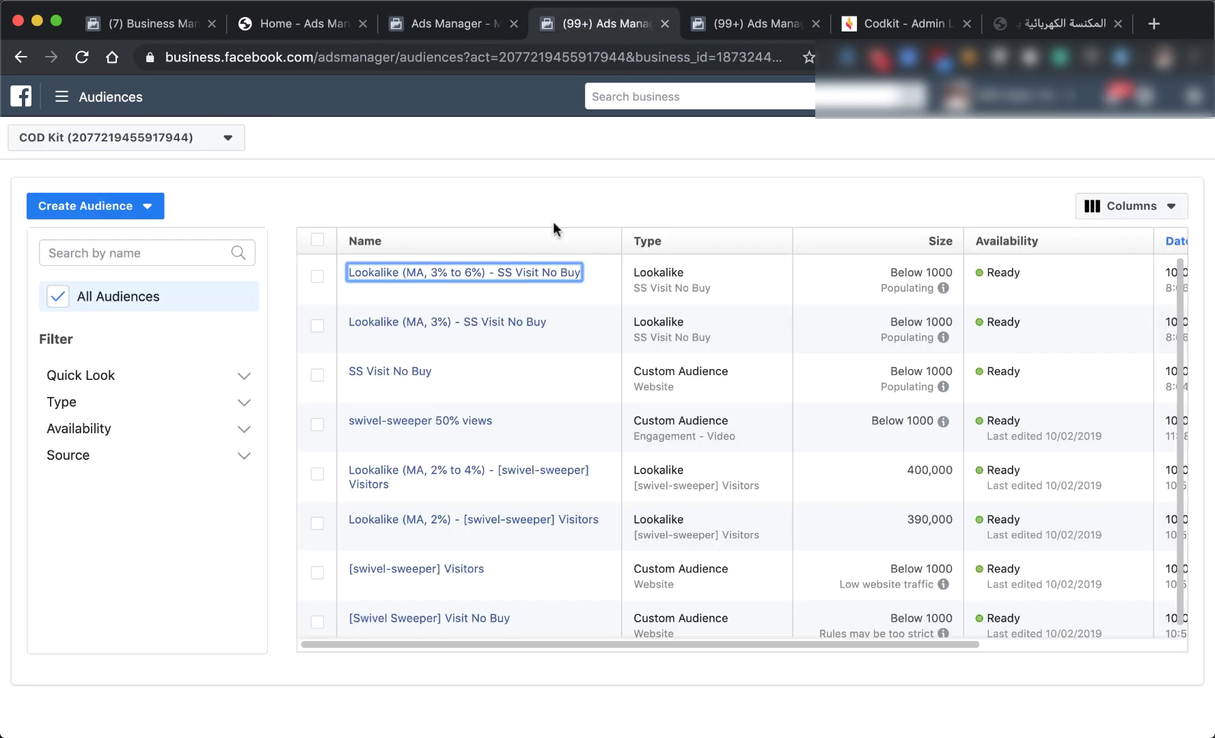
pyautogui.click(751, 23)
pyautogui.scroll(-2, 600, 418)
pyautogui.tripleClick(571, 527)
pyautogui.press('super+c')
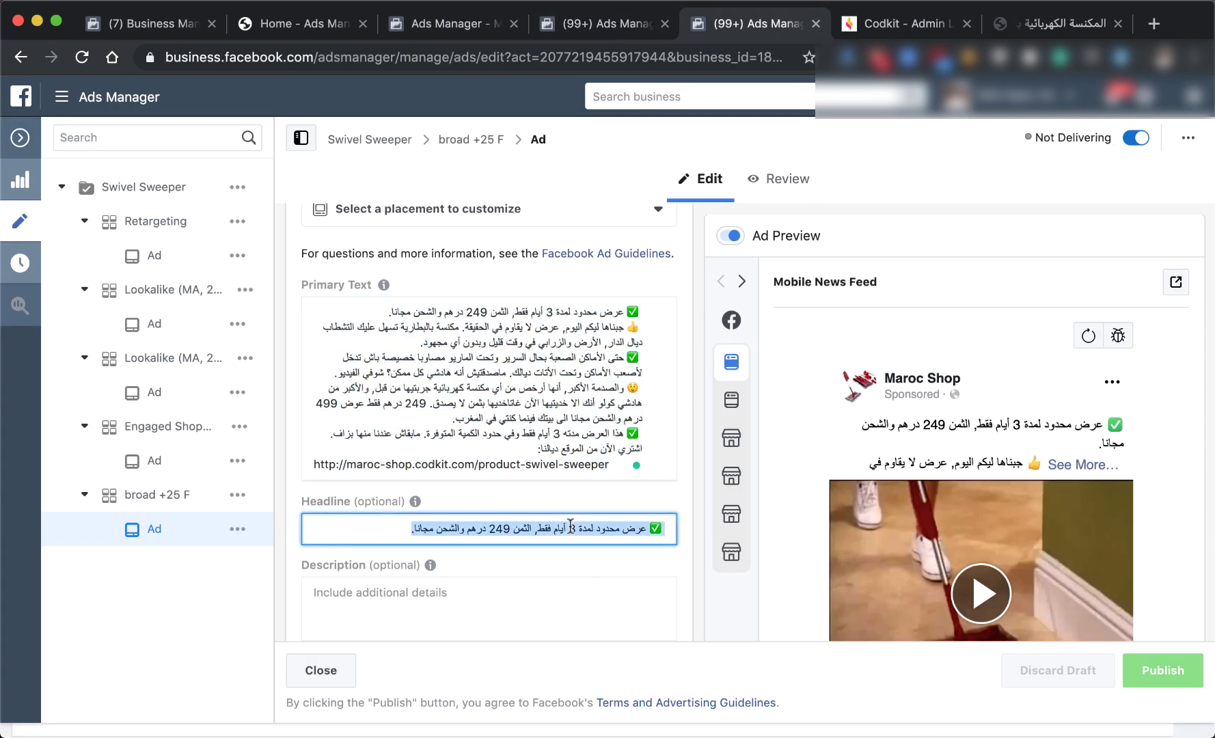
pyautogui.click(450, 26)
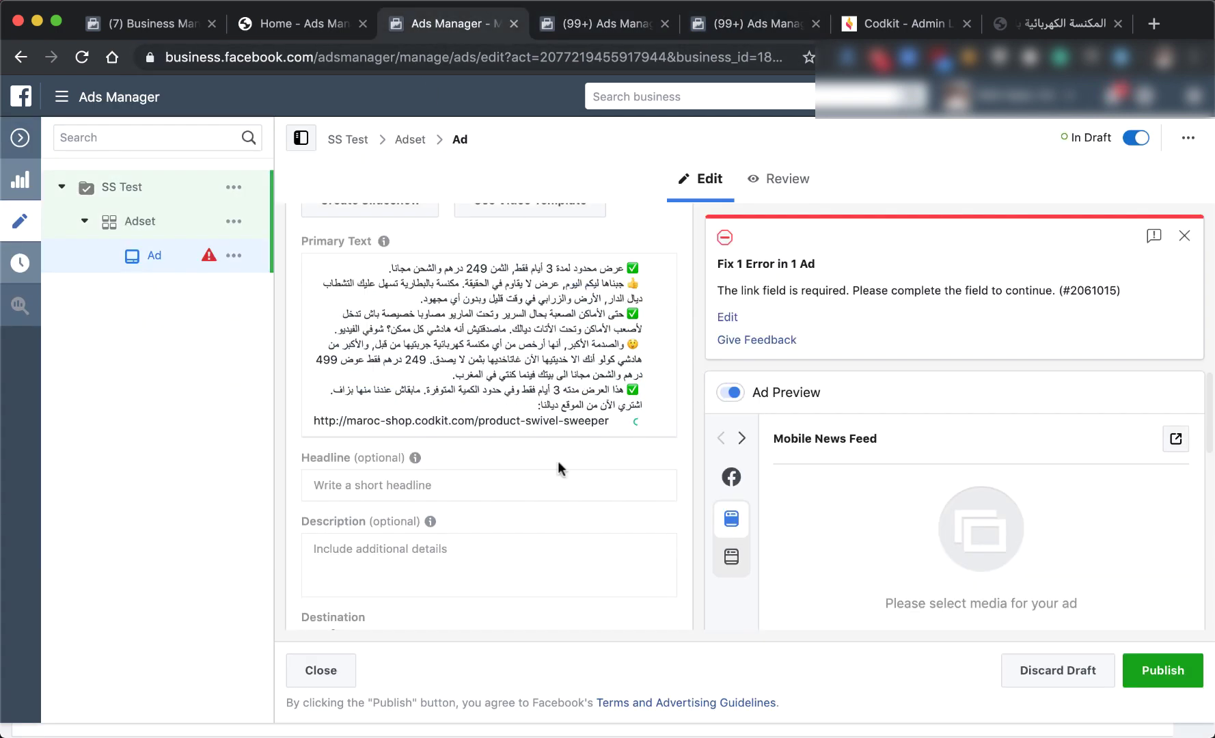
pyautogui.click(558, 484)
pyautogui.press('super+v')
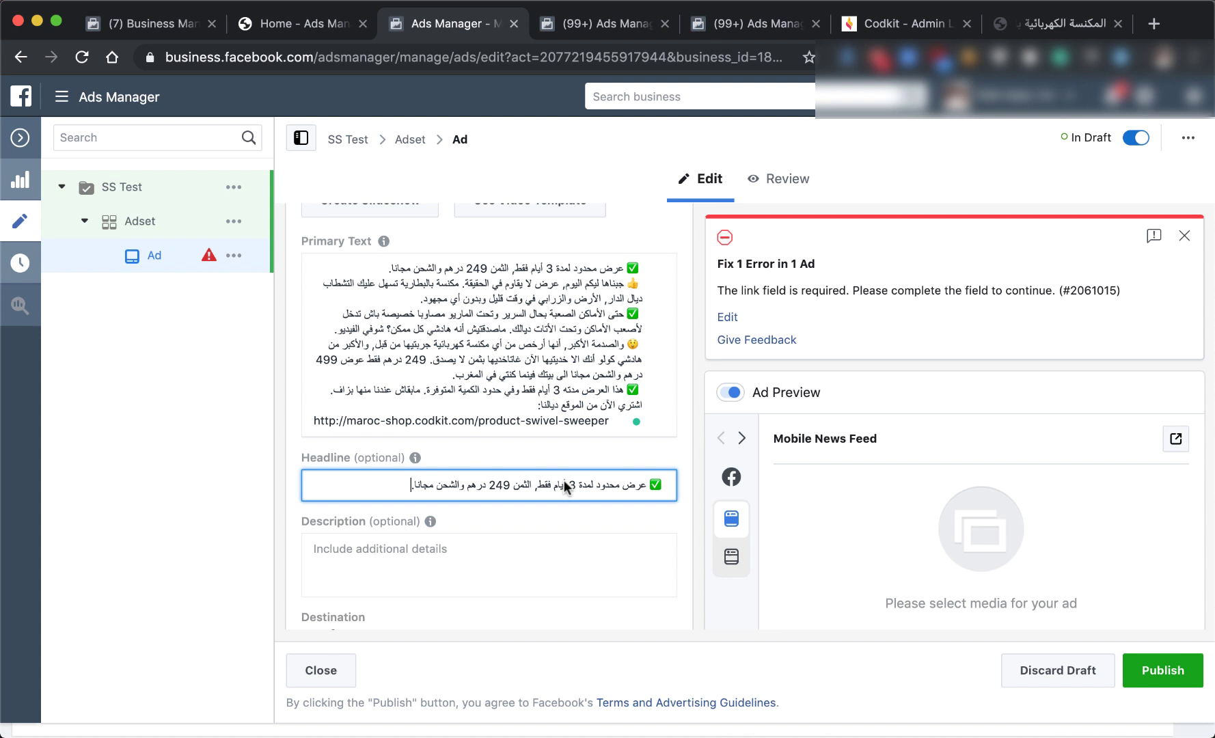
pyautogui.click(633, 448)
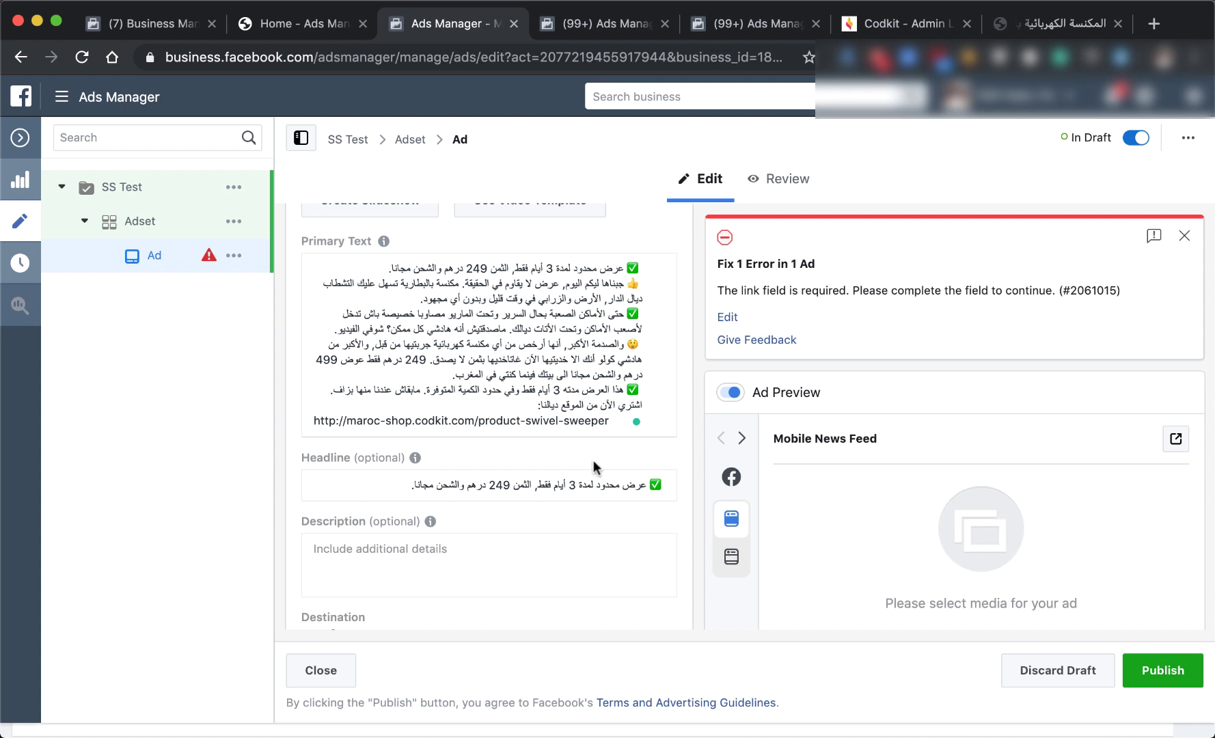
# Add the account video video.mp4 as the SS Test ad's media.
pyautogui.scroll(5, 593, 467)
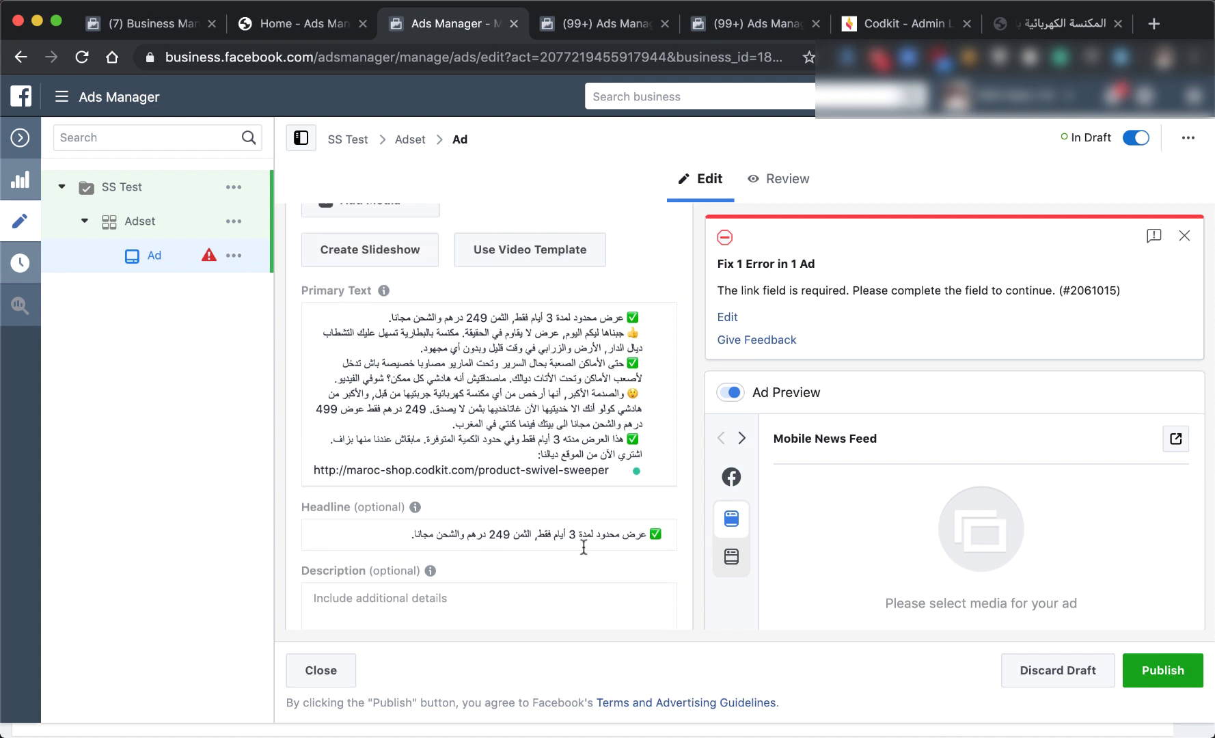
pyautogui.click(413, 325)
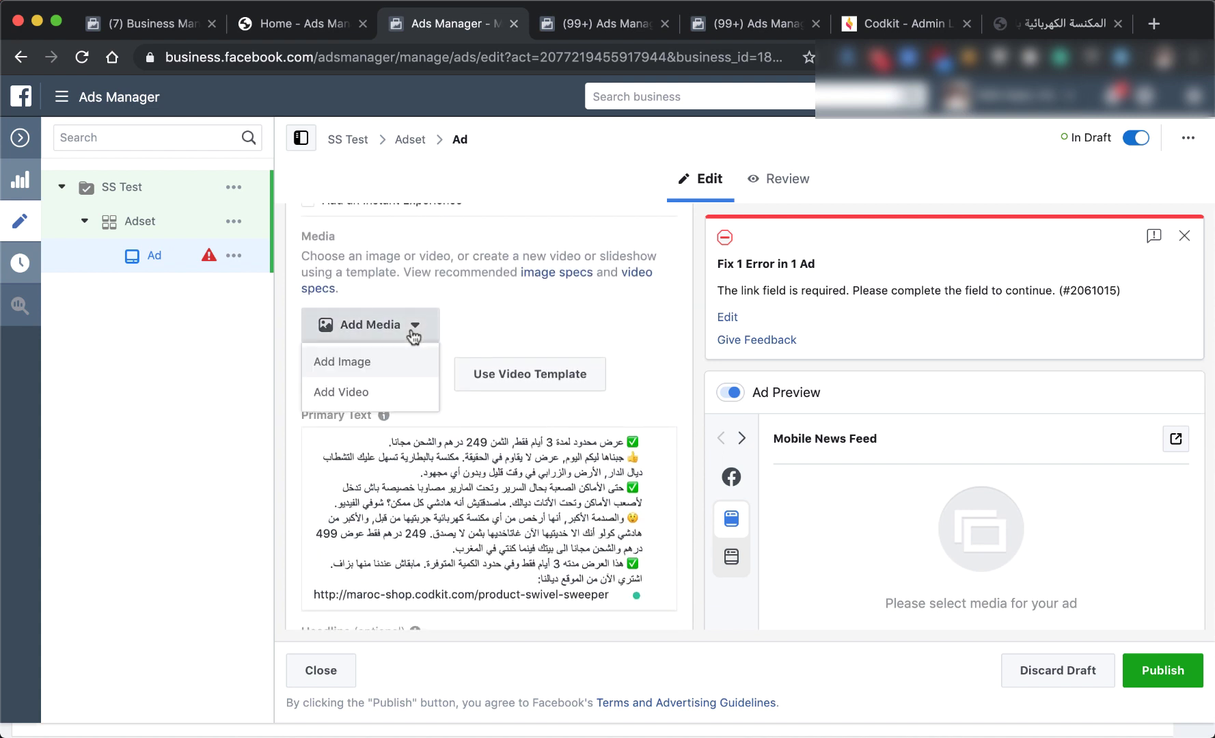
pyautogui.click(392, 390)
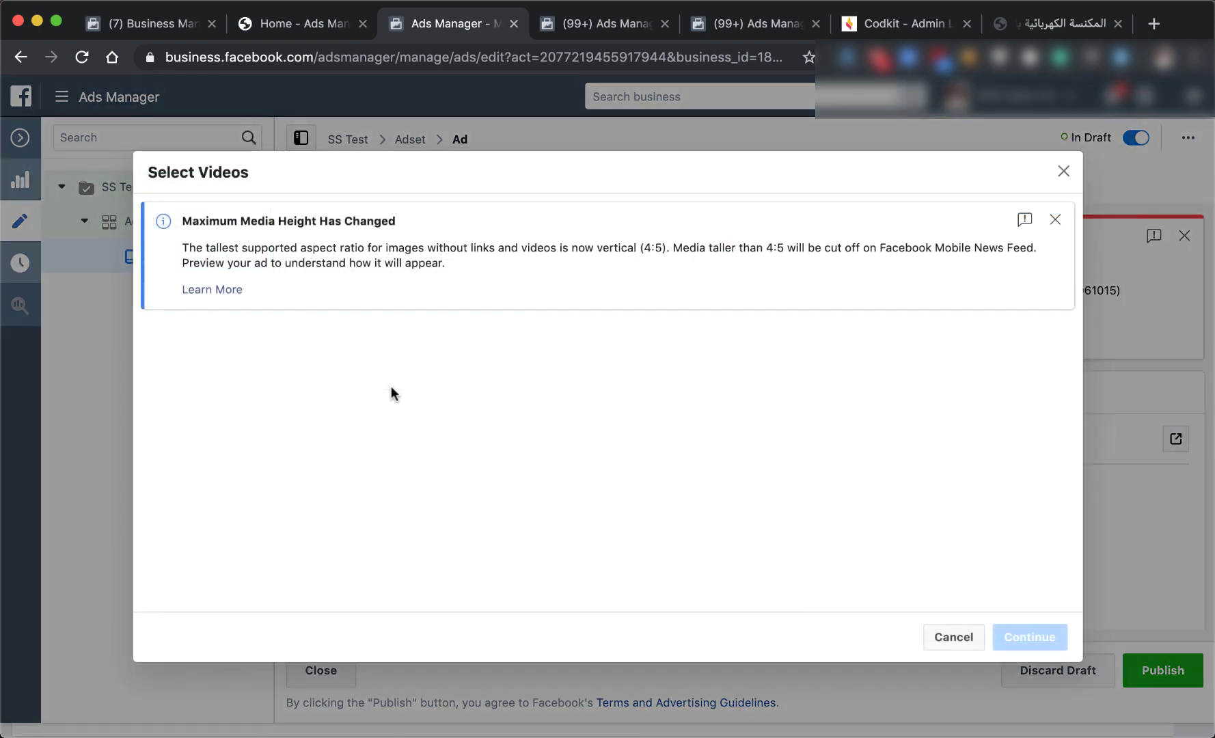
pyautogui.click(235, 421)
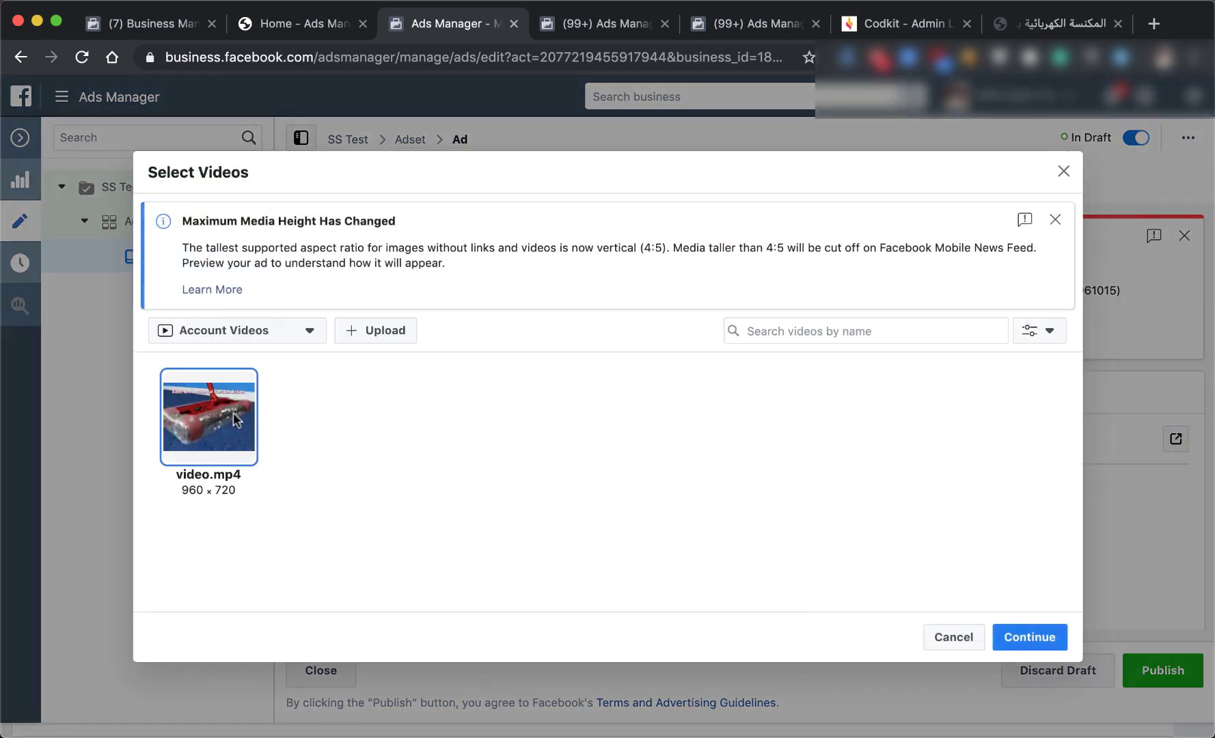
pyautogui.click(1055, 220)
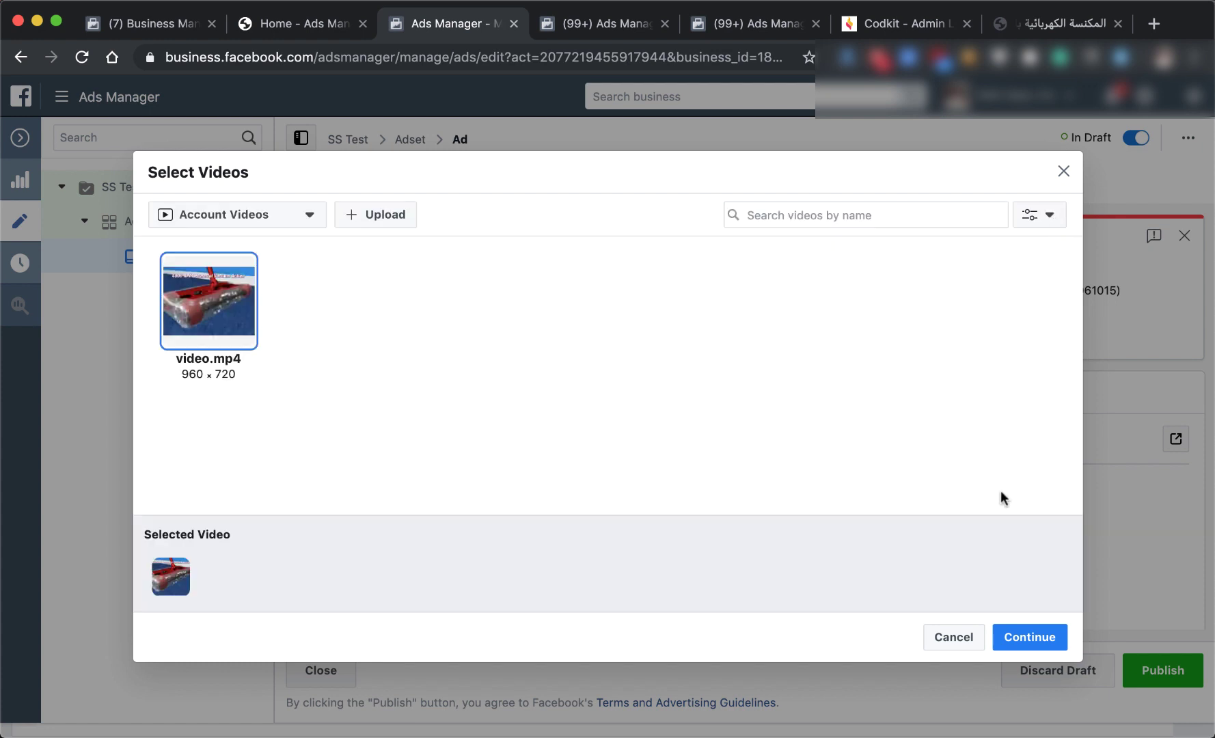
pyautogui.click(1018, 638)
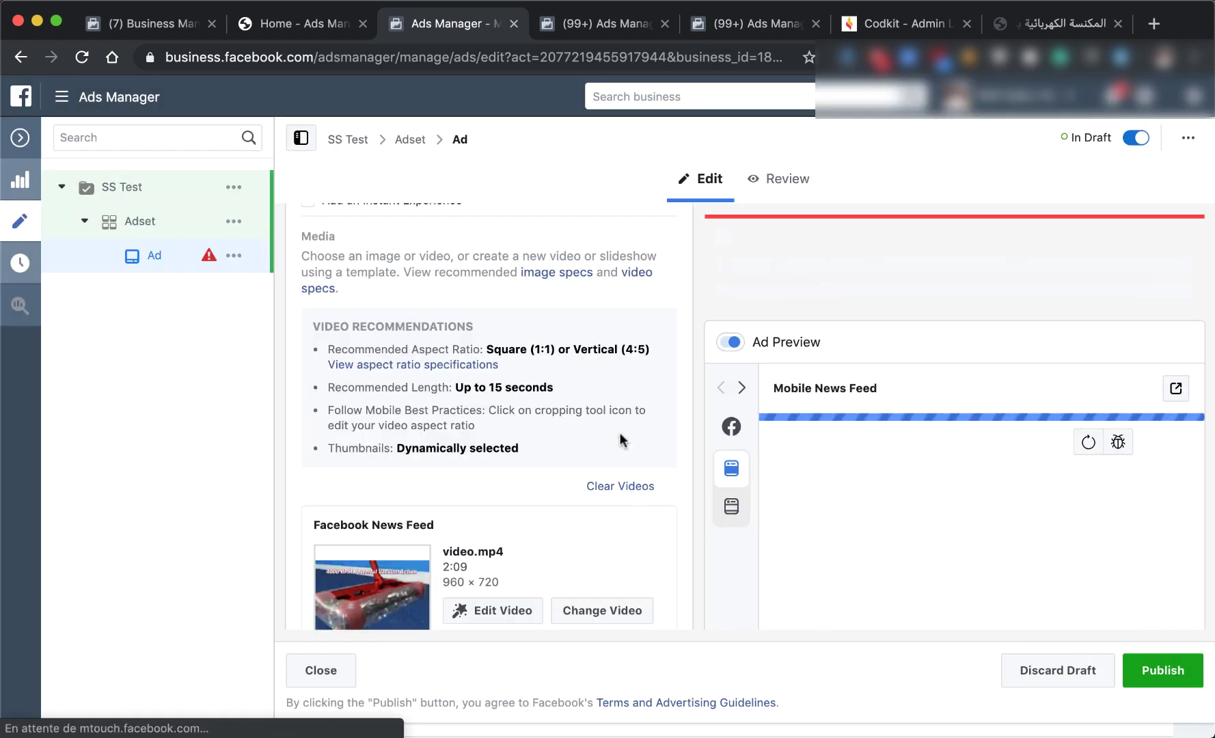
# Review the ad's video, primary text and headline together with the Mobile News Feed preview.
pyautogui.scroll(3, 620, 432)
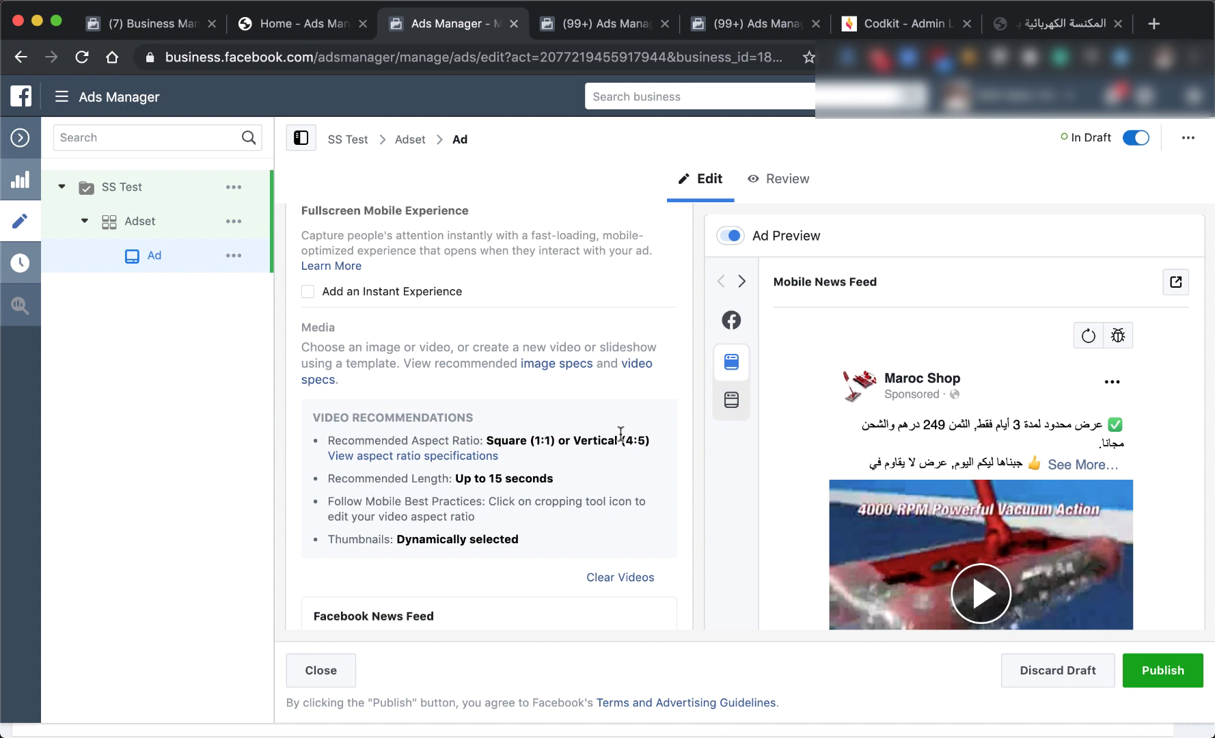
pyautogui.scroll(-6, 620, 437)
pyautogui.click(578, 404)
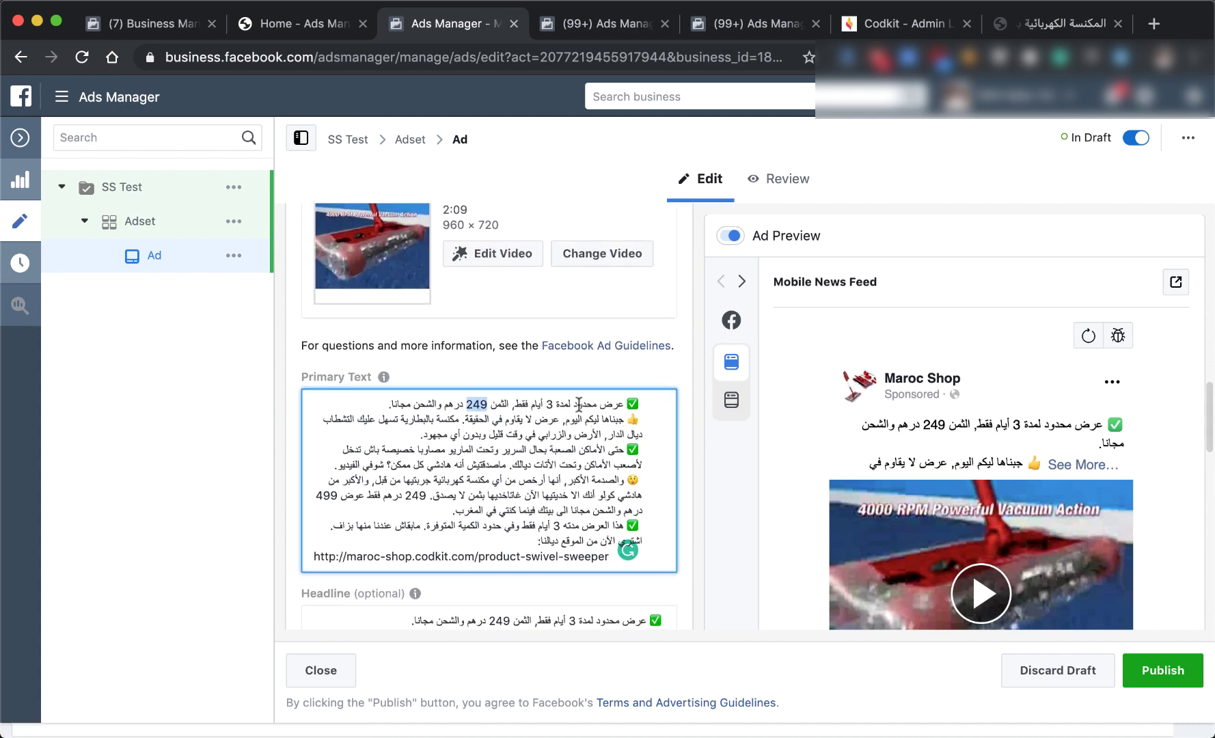
pyautogui.moveTo(578, 404); pyautogui.dragTo(578, 555)
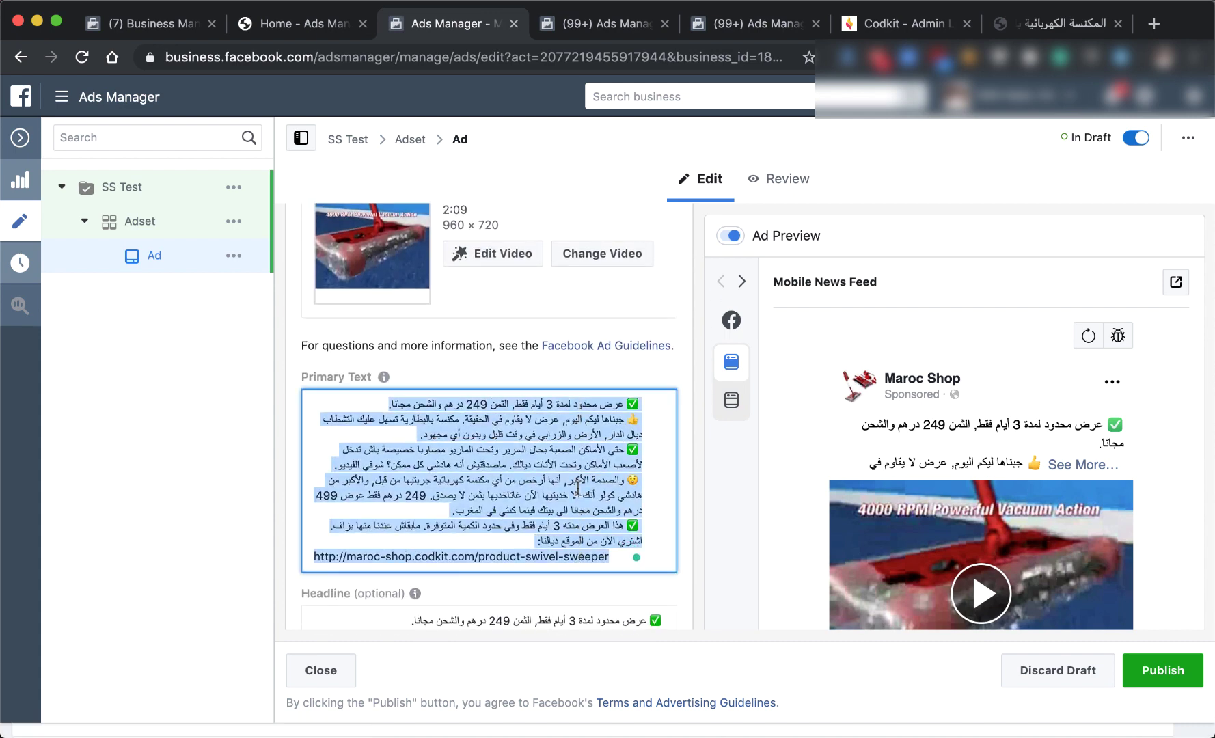
pyautogui.click(578, 488)
pyautogui.scroll(-2, 578, 487)
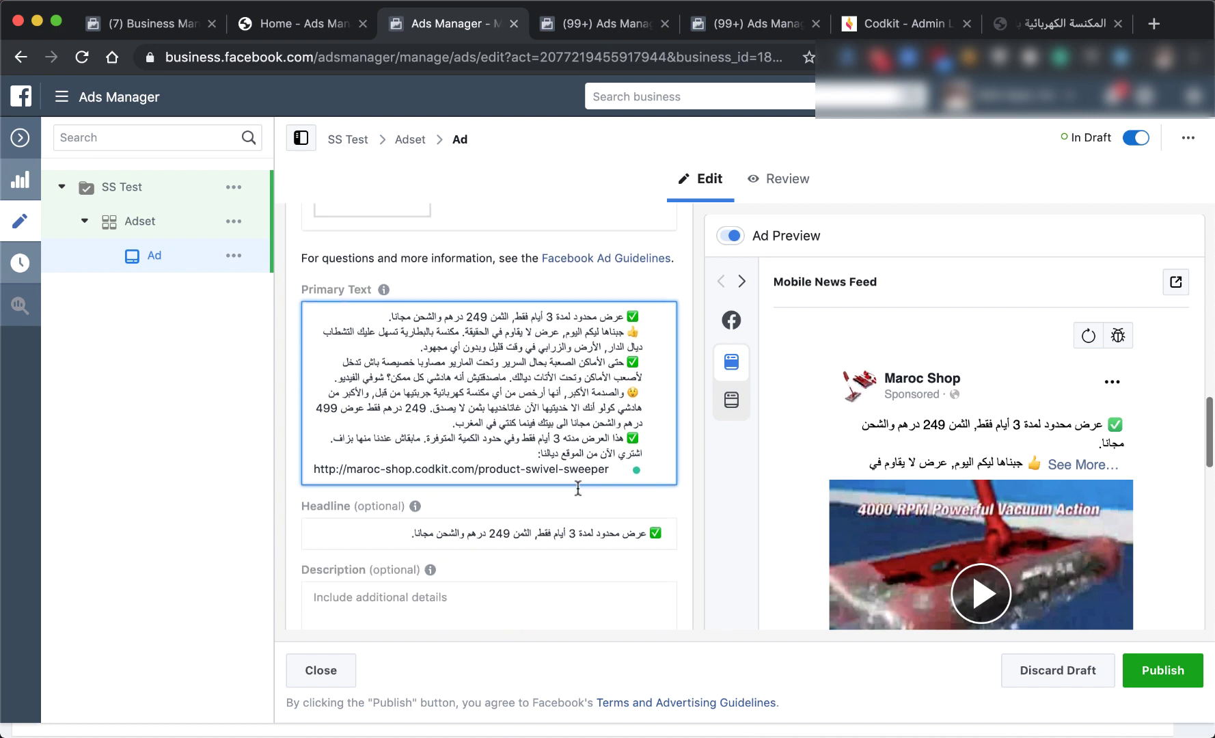
pyautogui.scroll(4, 575, 435)
pyautogui.scroll(2, 575, 435)
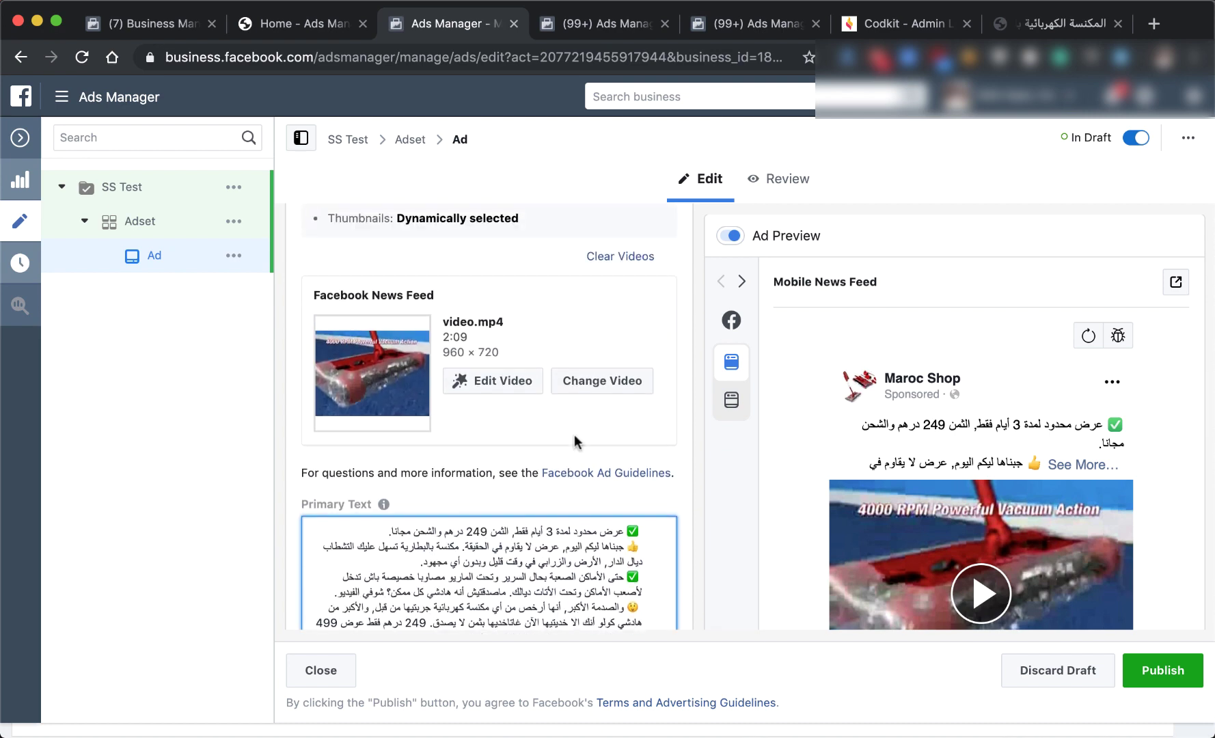
# Set a custom thumbnail for the ad's video.mp4 using the frame of the red sweeper on the tan floor beside white shoes, and save.
pyautogui.click(503, 385)
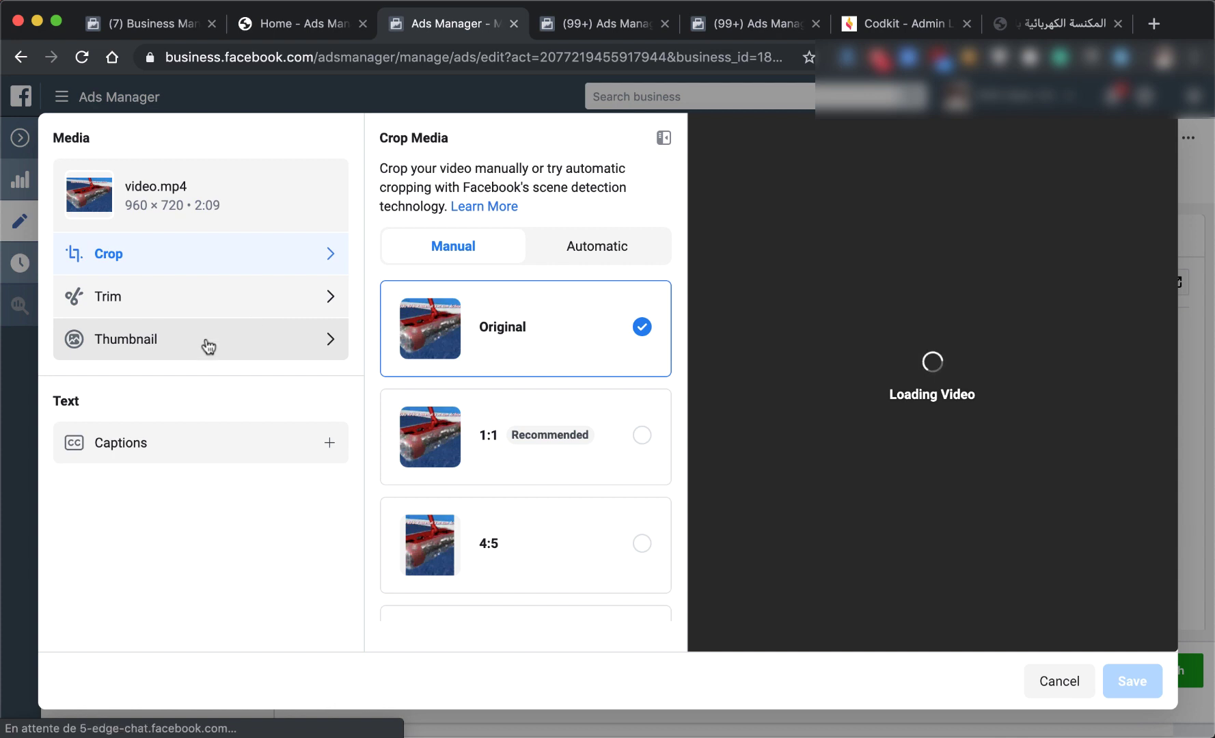
pyautogui.click(239, 355)
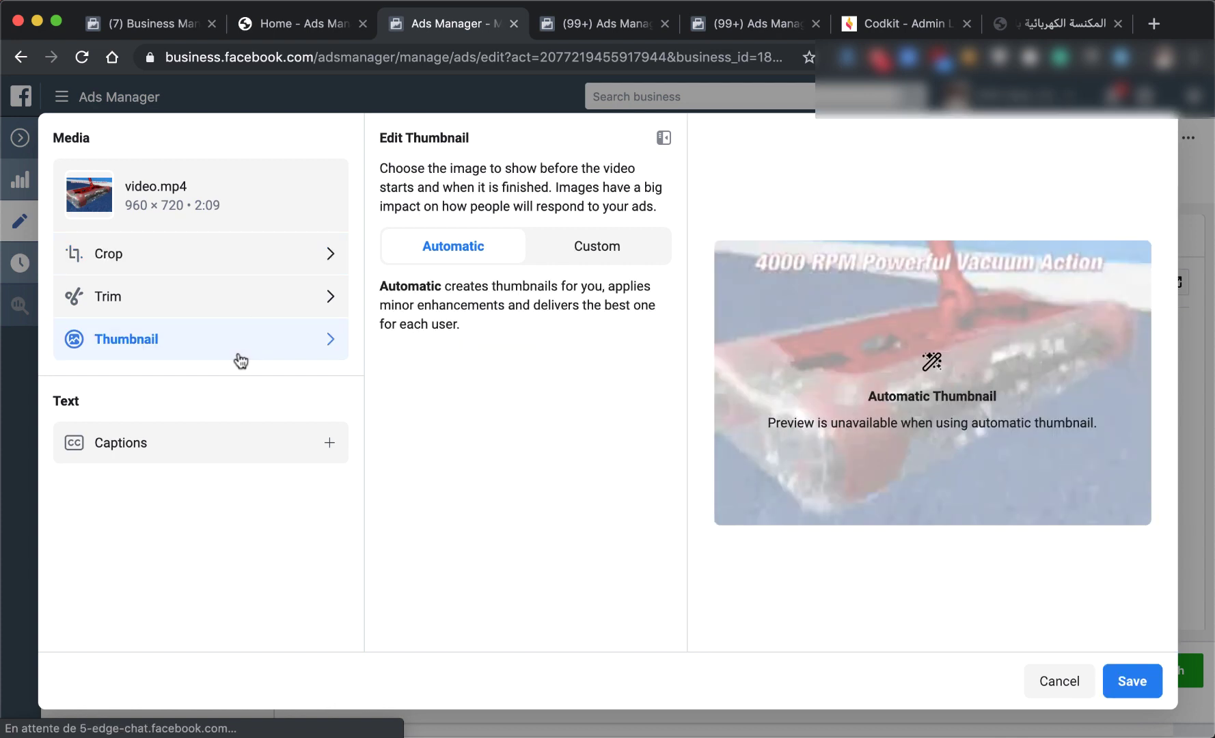
pyautogui.click(588, 257)
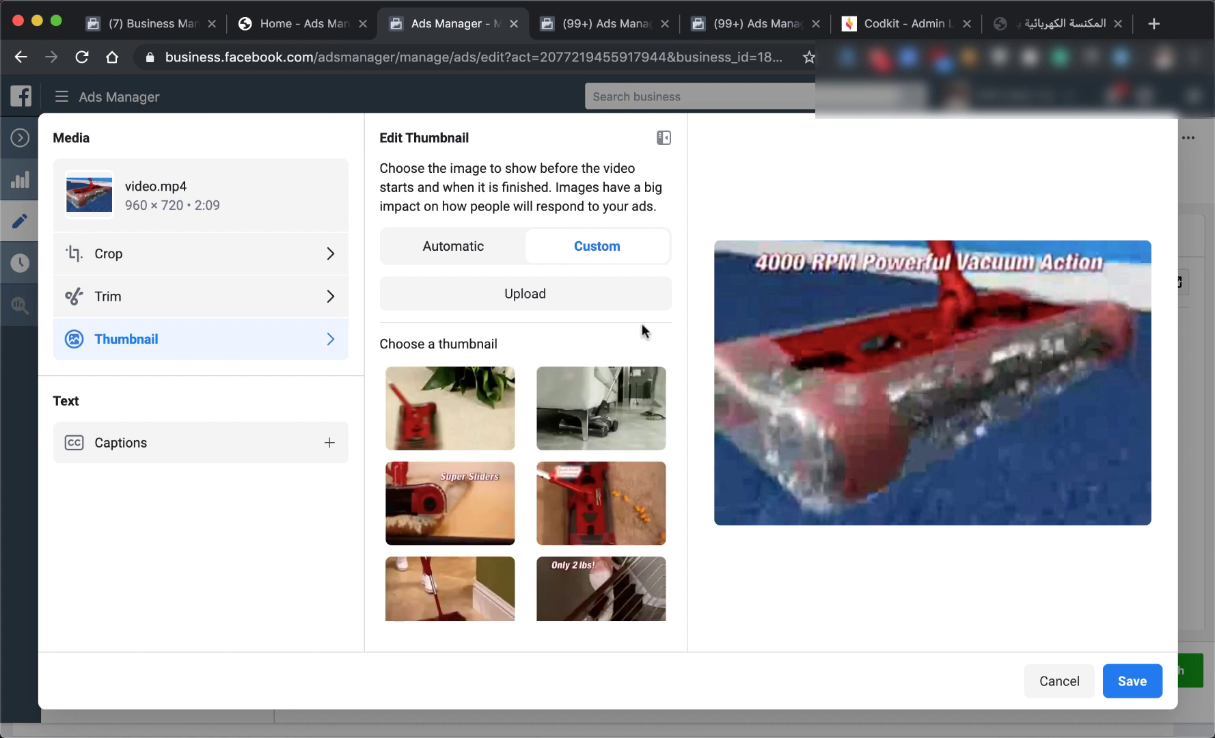
pyautogui.scroll(-3, 545, 427)
pyautogui.click(442, 502)
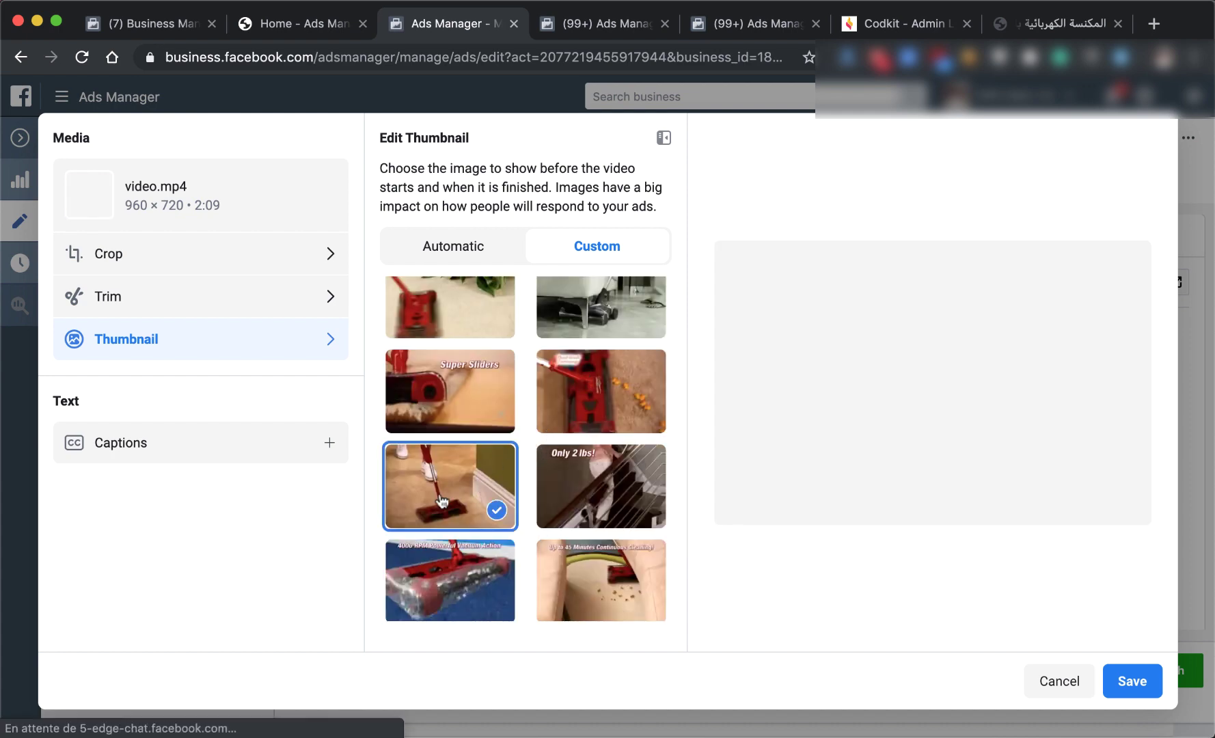
pyautogui.click(1131, 681)
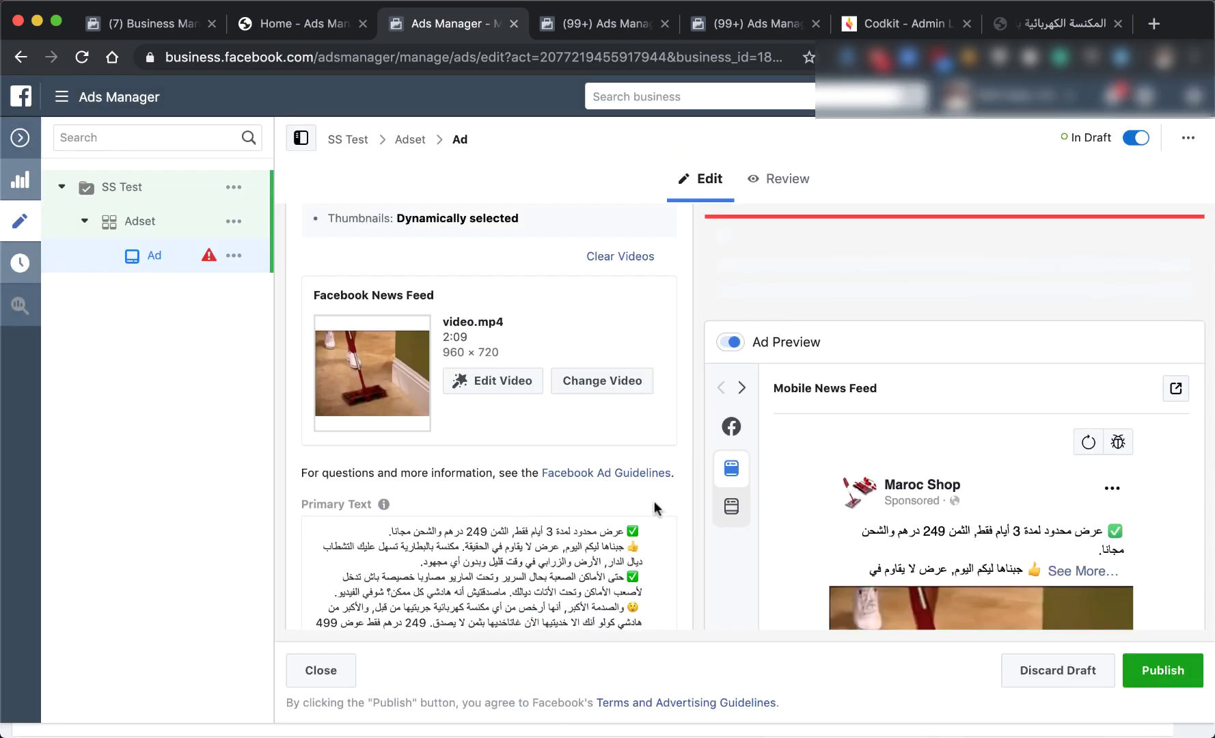
pyautogui.scroll(-10, 654, 501)
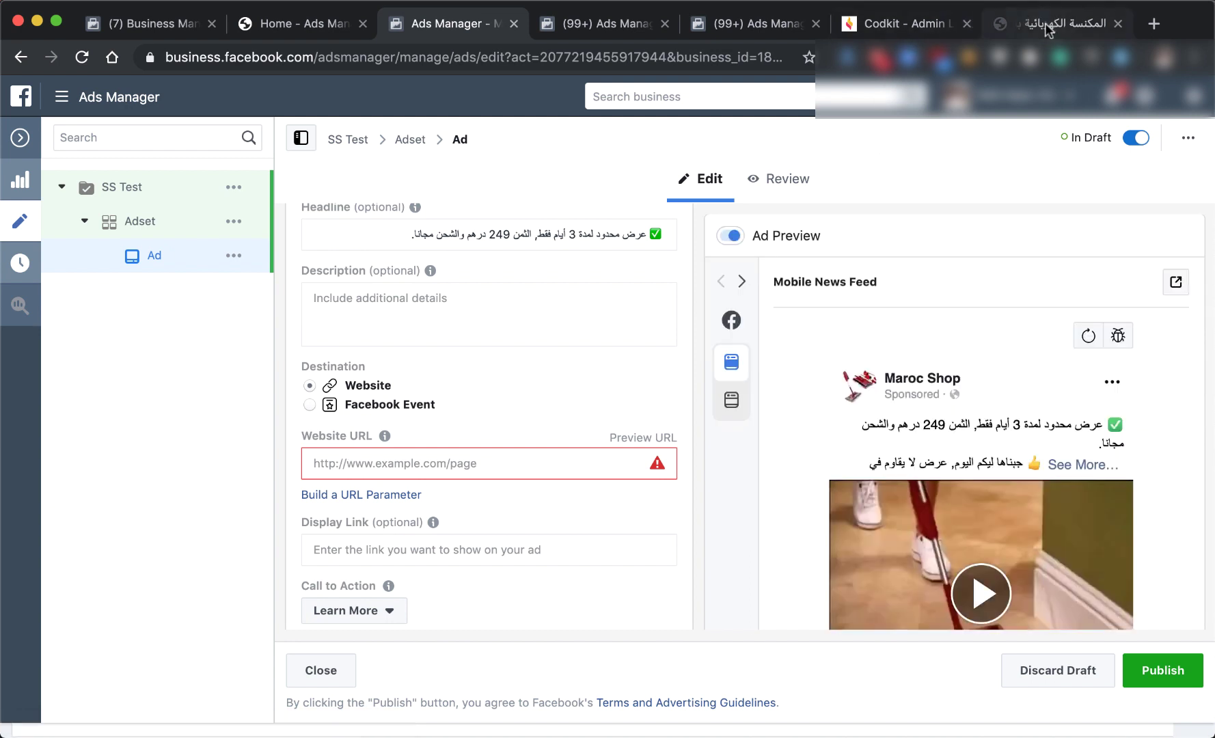
pyautogui.click(1022, 15)
pyautogui.click(681, 55)
pyautogui.hotkey('ctrl', 'c')
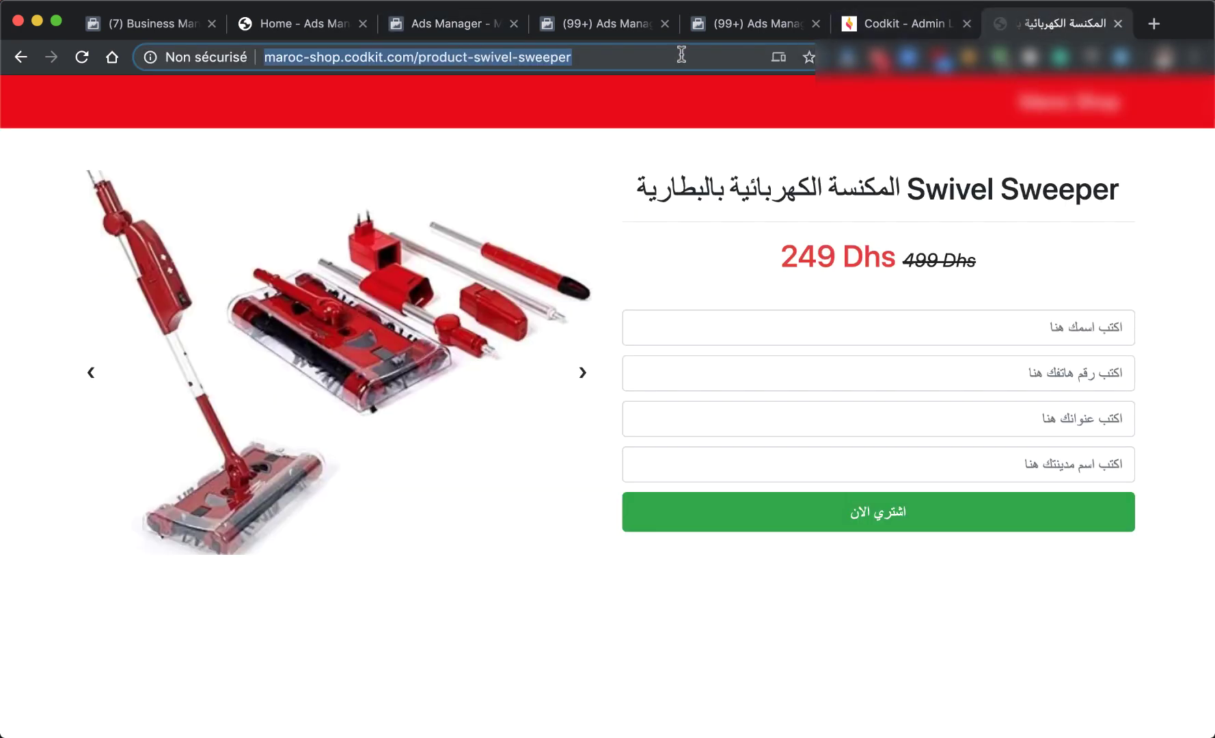
pyautogui.click(453, 23)
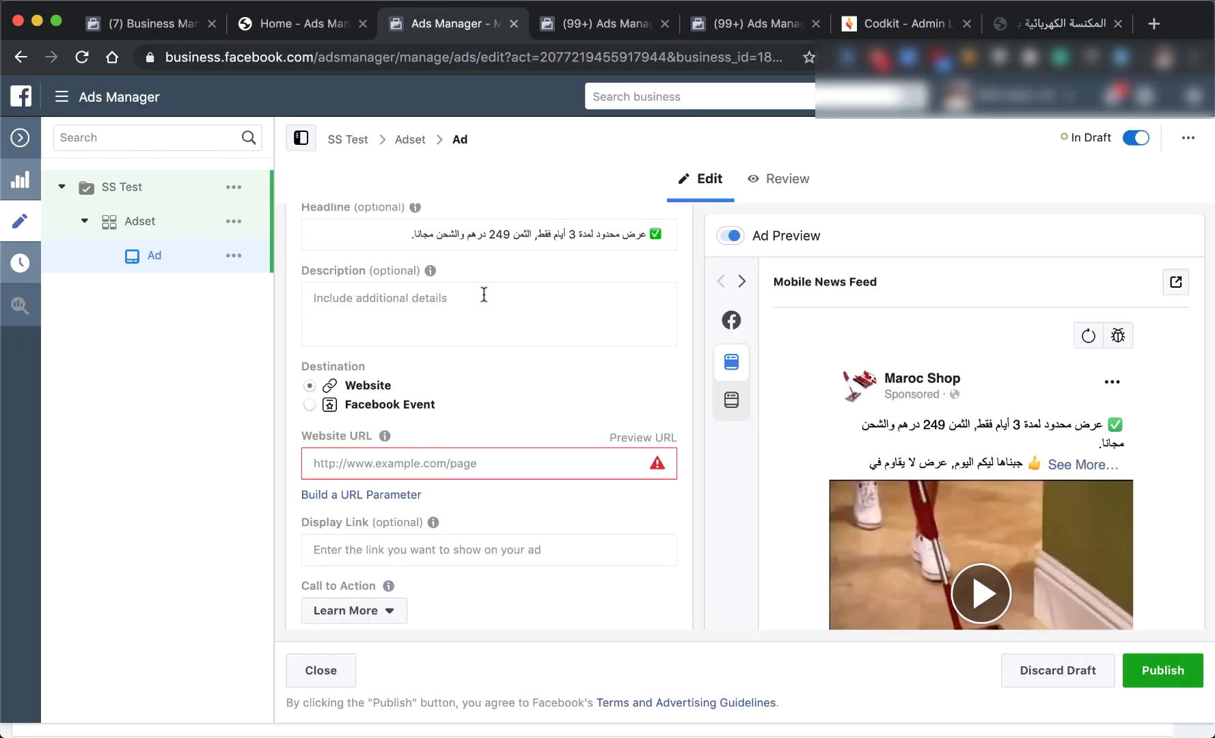
pyautogui.click(508, 470)
pyautogui.hotkey('ctrl', 'v')
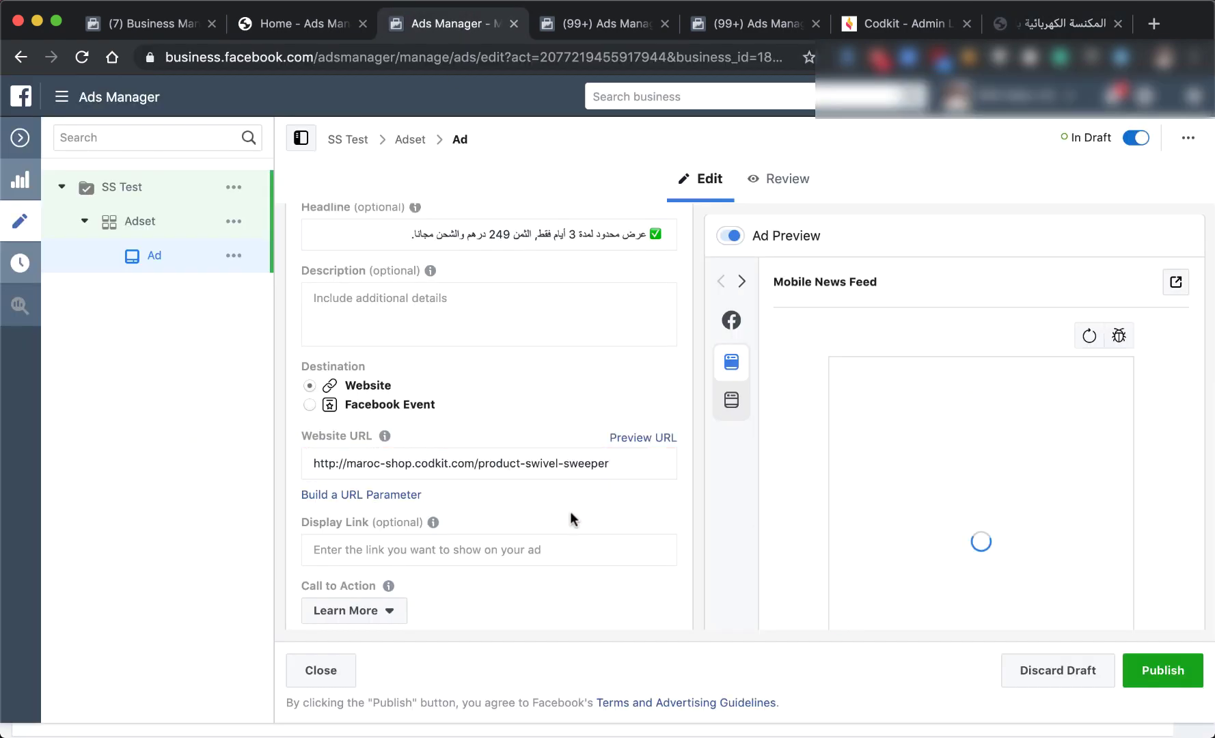
# Change the SS Test ad's call to action to Shop Now.
pyautogui.click(350, 615)
pyautogui.scroll(-1, 376, 538)
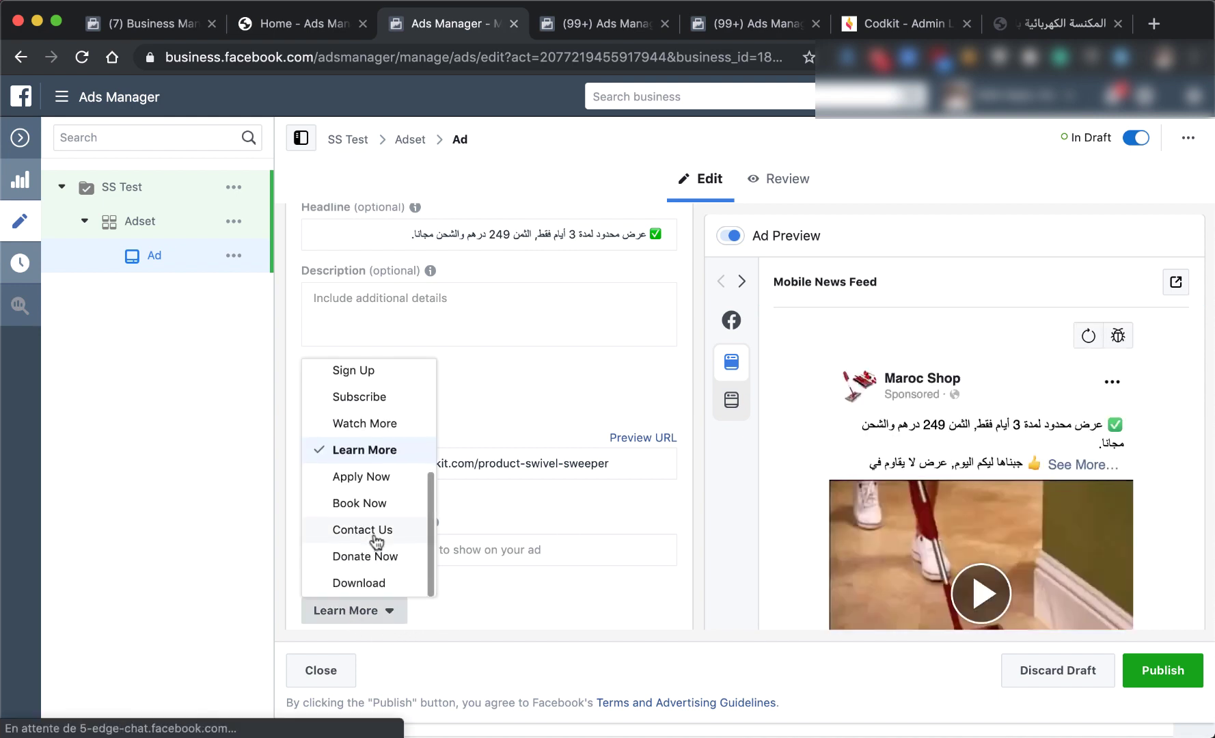
pyautogui.scroll(4, 395, 471)
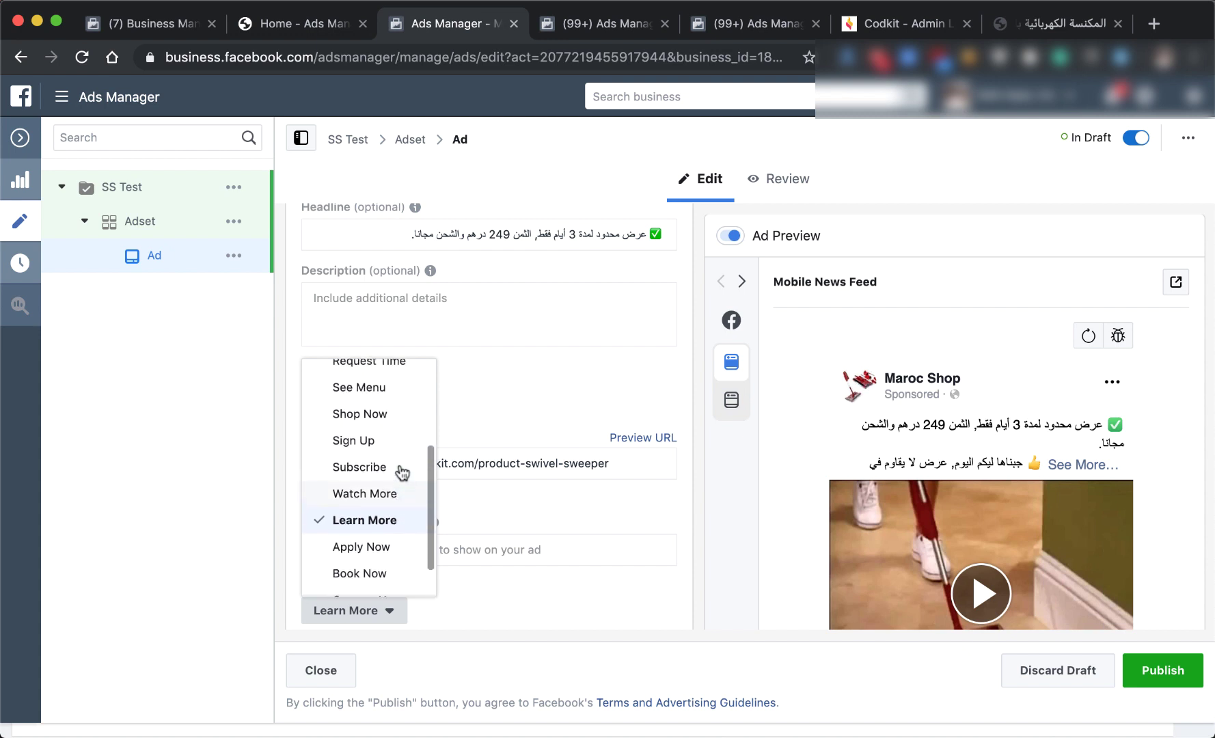
pyautogui.click(384, 456)
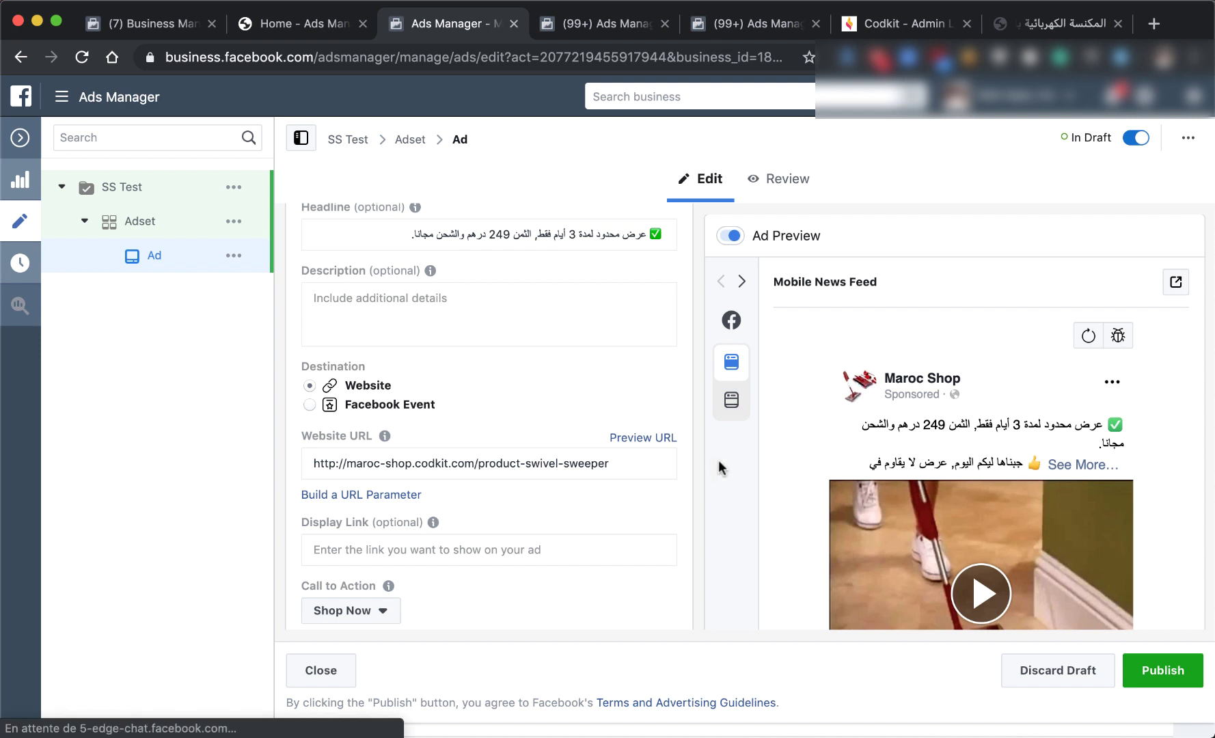
# Examine the broad +25 F ad's preview for reference and check the SS Test ad's remaining settings, including its conversion tracking.
pyautogui.scroll(-1, 643, 483)
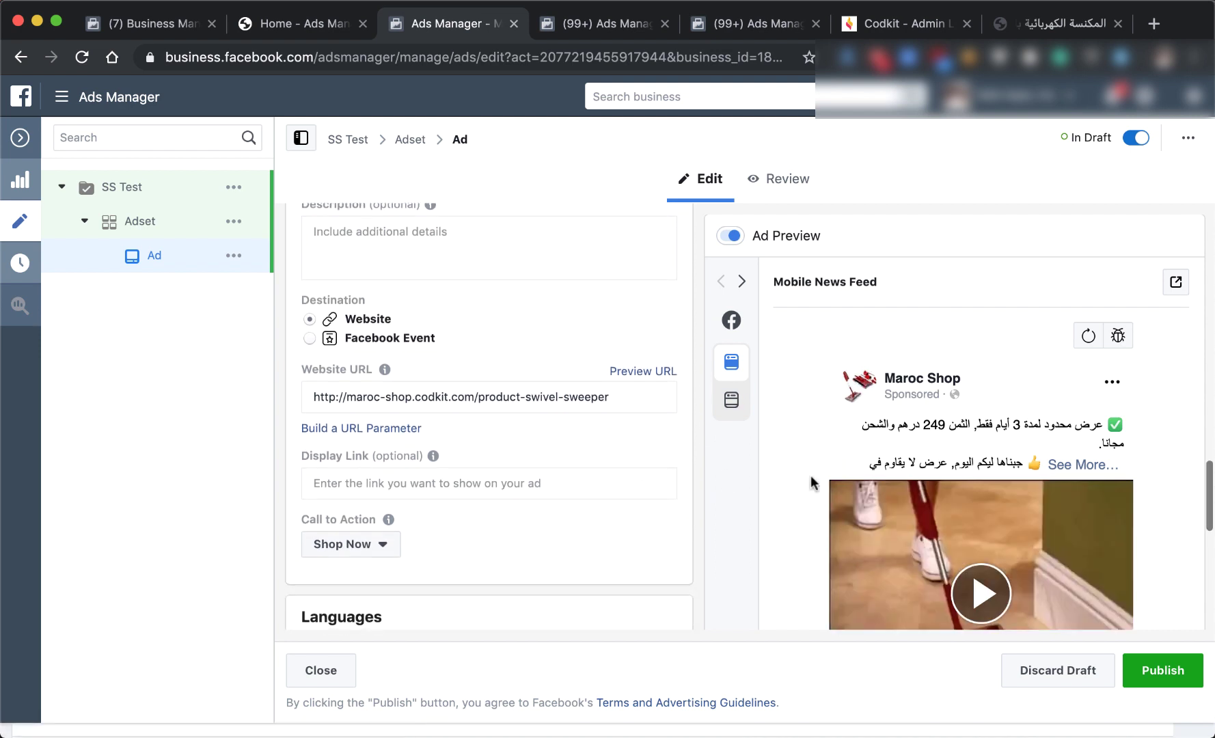
pyautogui.scroll(-3, 811, 480)
pyautogui.scroll(-5, 811, 482)
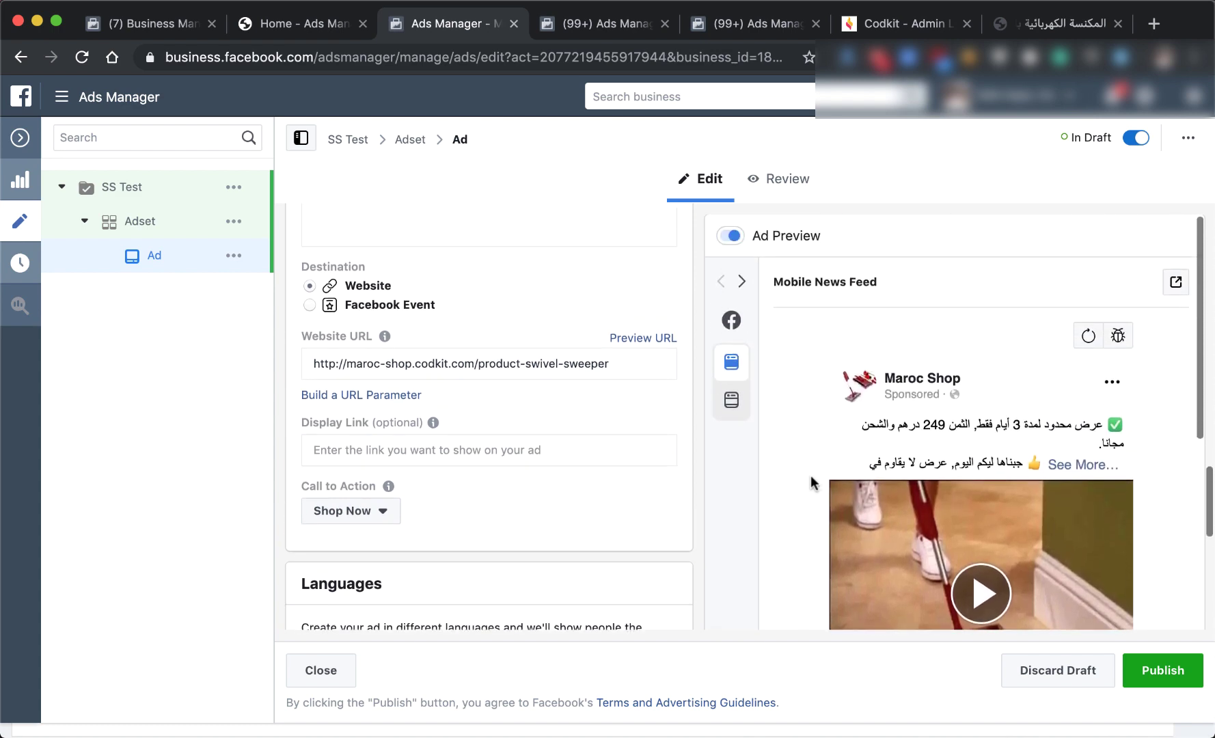
pyautogui.click(577, 28)
pyautogui.click(735, 24)
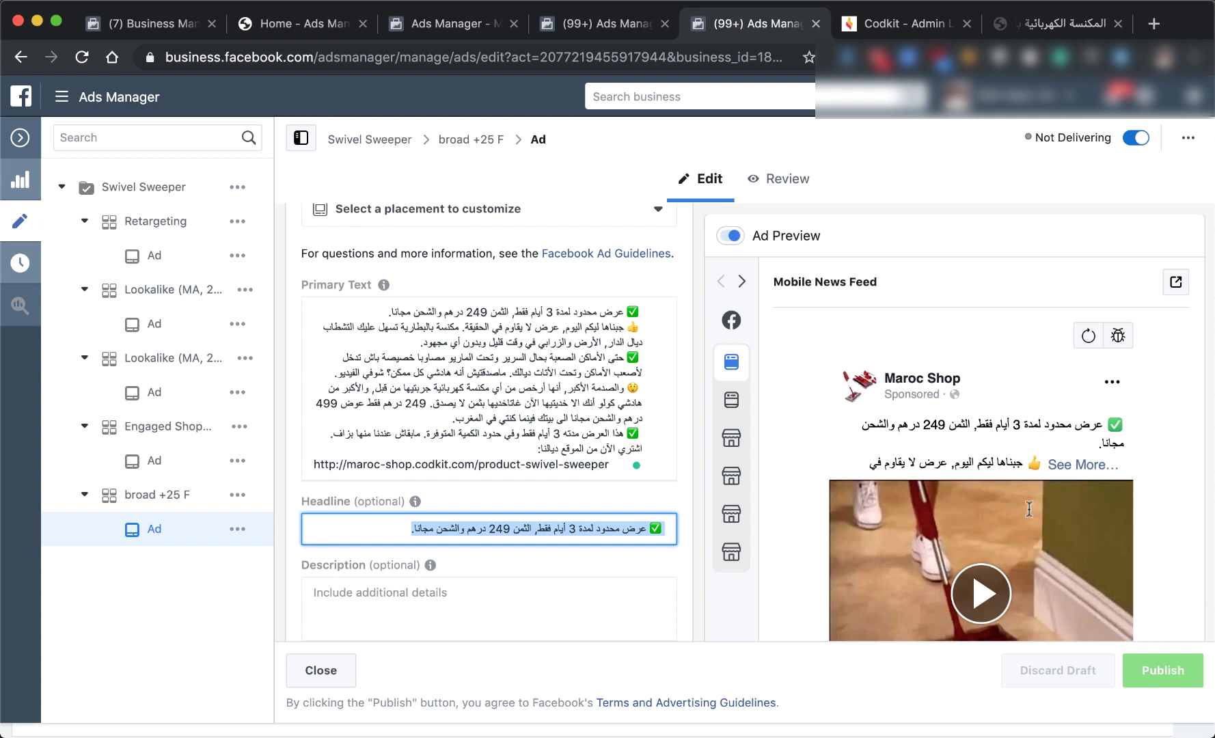
pyautogui.scroll(-4, 1030, 517)
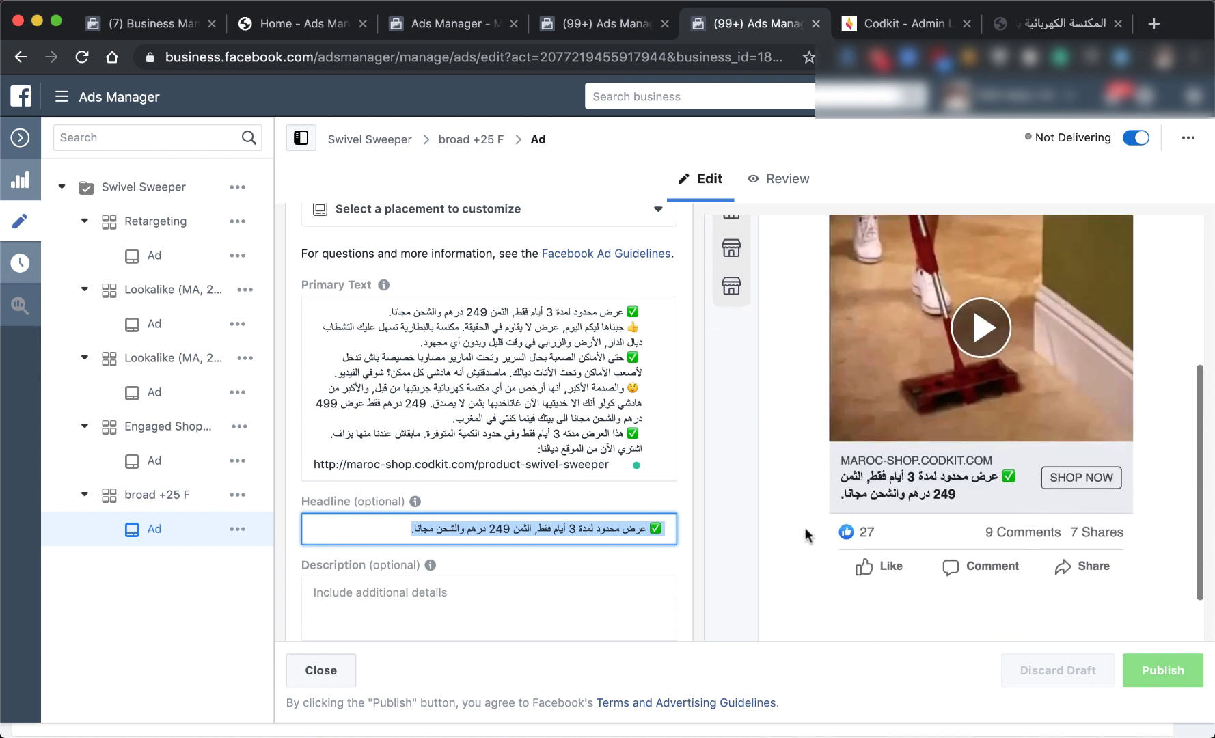
pyautogui.click(804, 594)
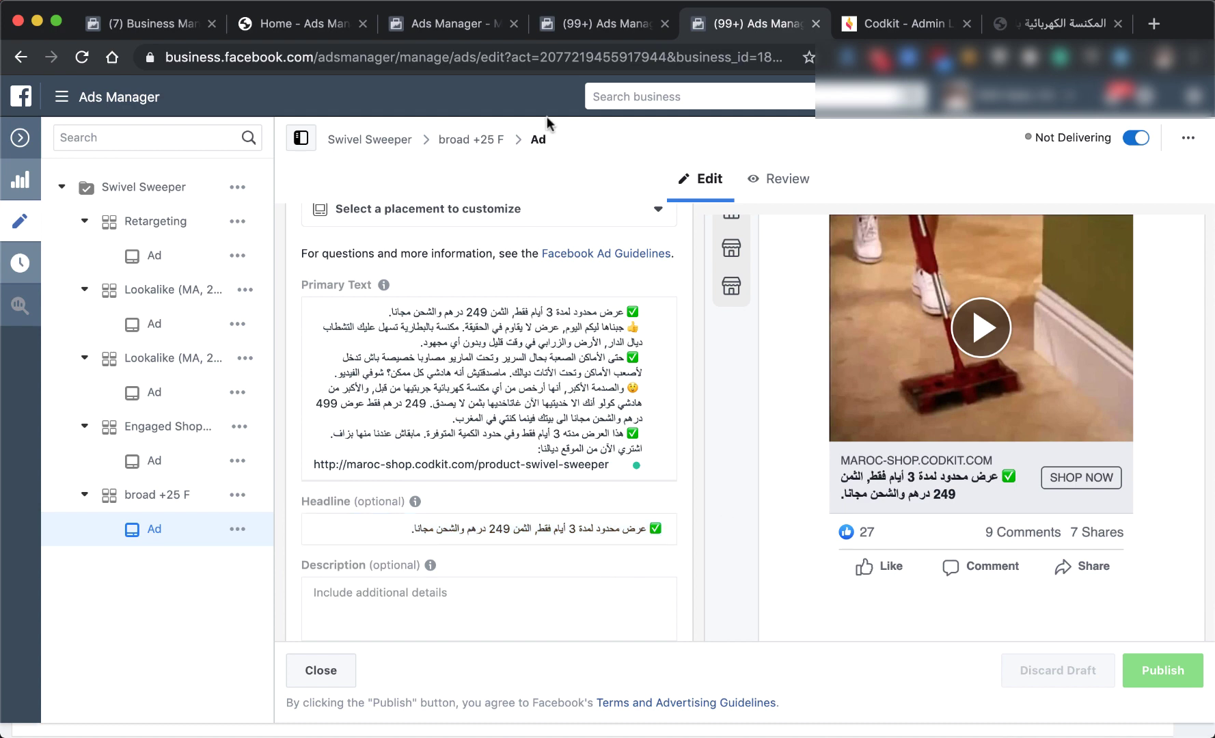
pyautogui.click(435, 26)
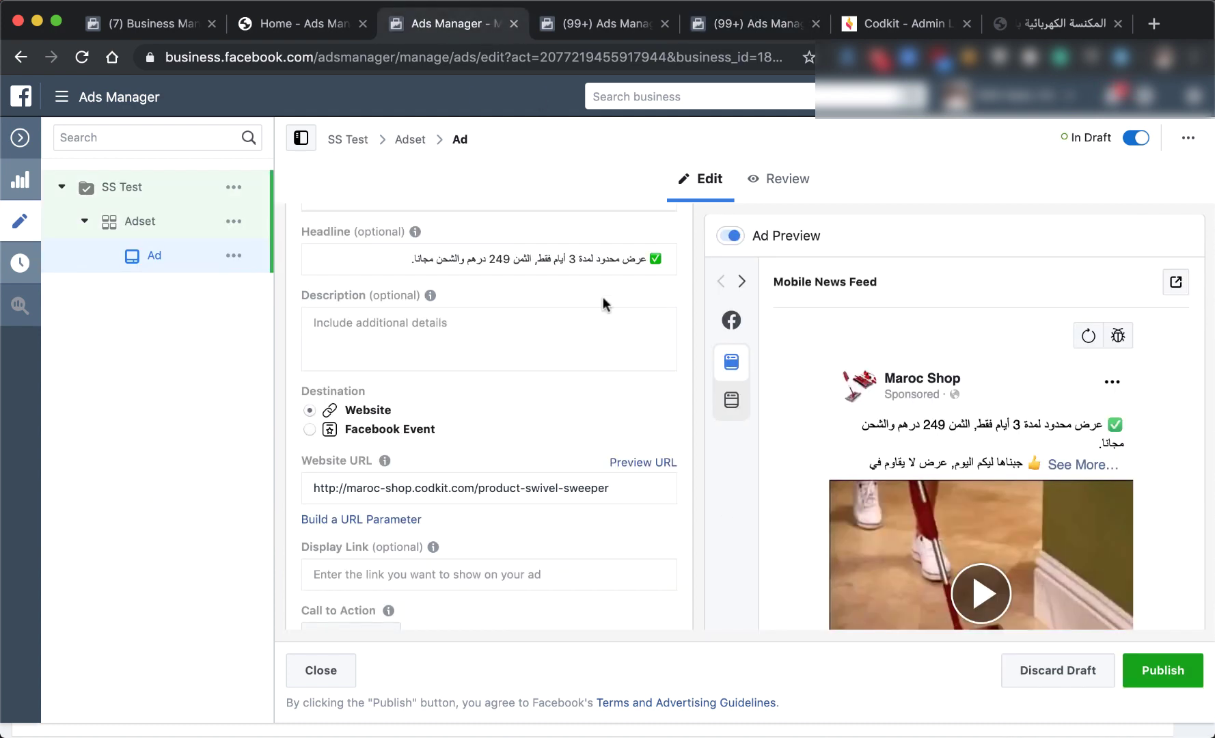
pyautogui.scroll(-10, 596, 414)
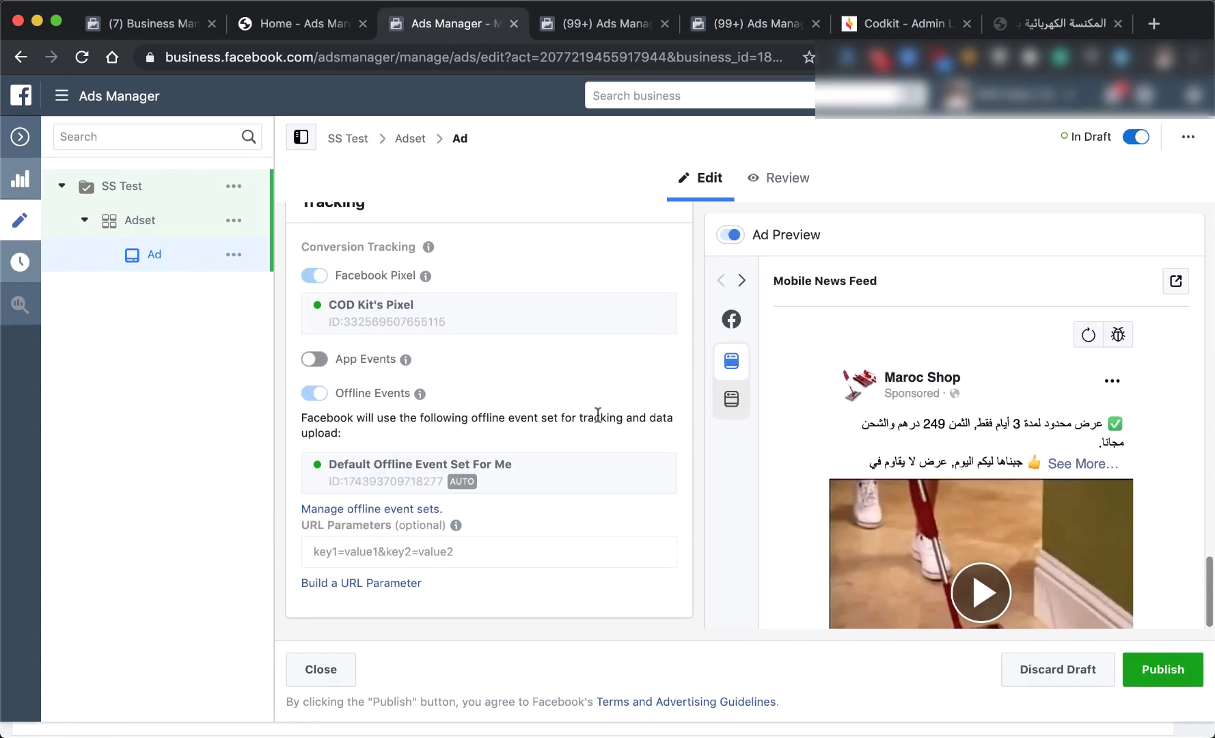
pyautogui.scroll(5, 596, 414)
pyautogui.scroll(10, 596, 413)
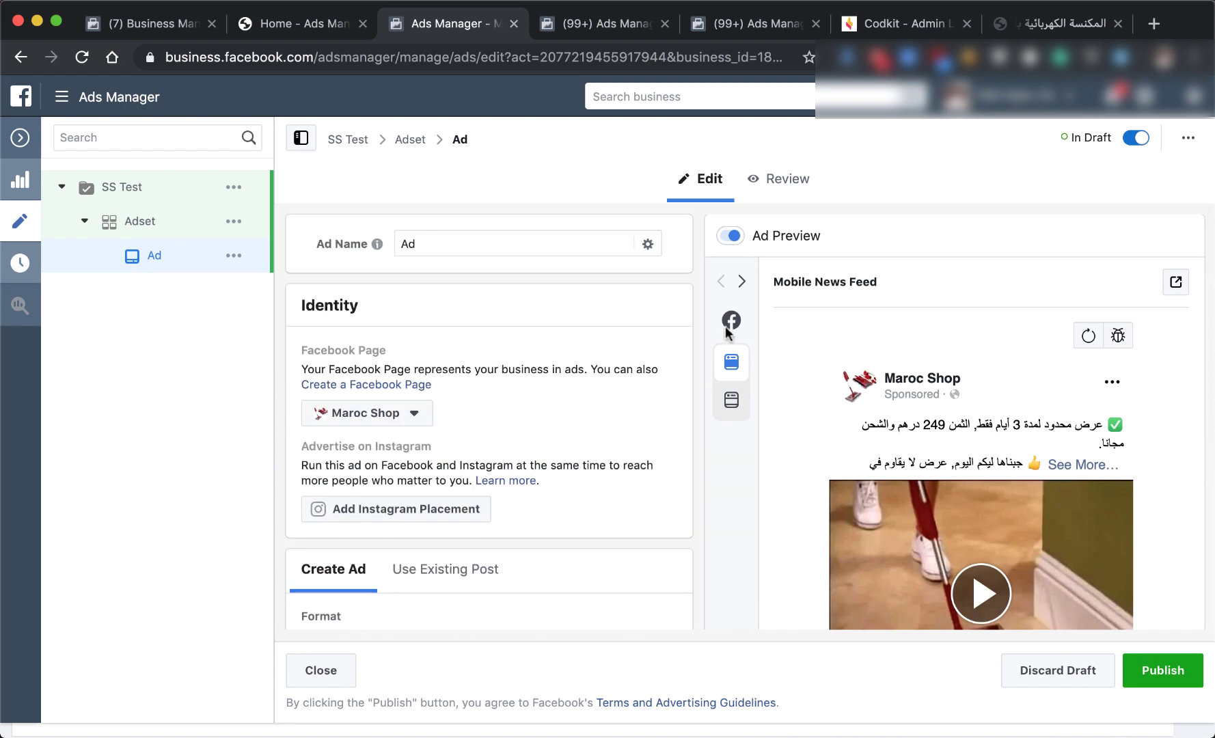
# Rename the SS Test campaign's ad set as Broad.
pyautogui.click(401, 140)
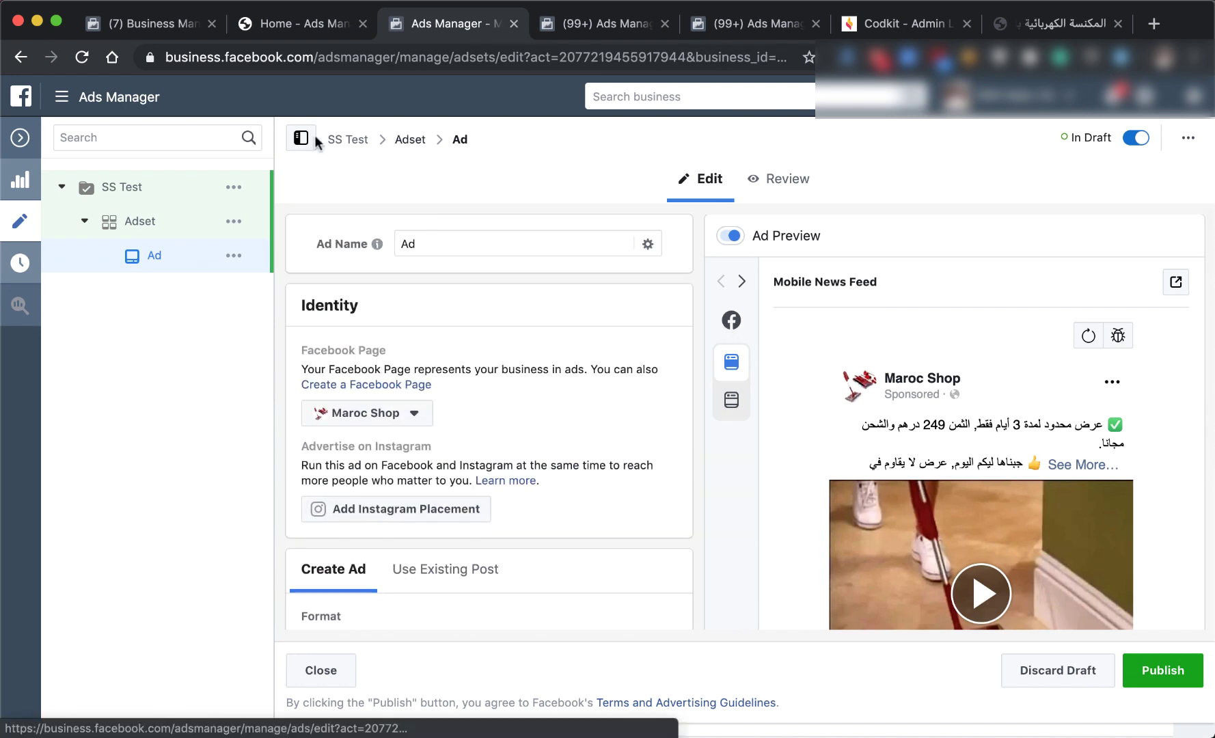
pyautogui.click(480, 238)
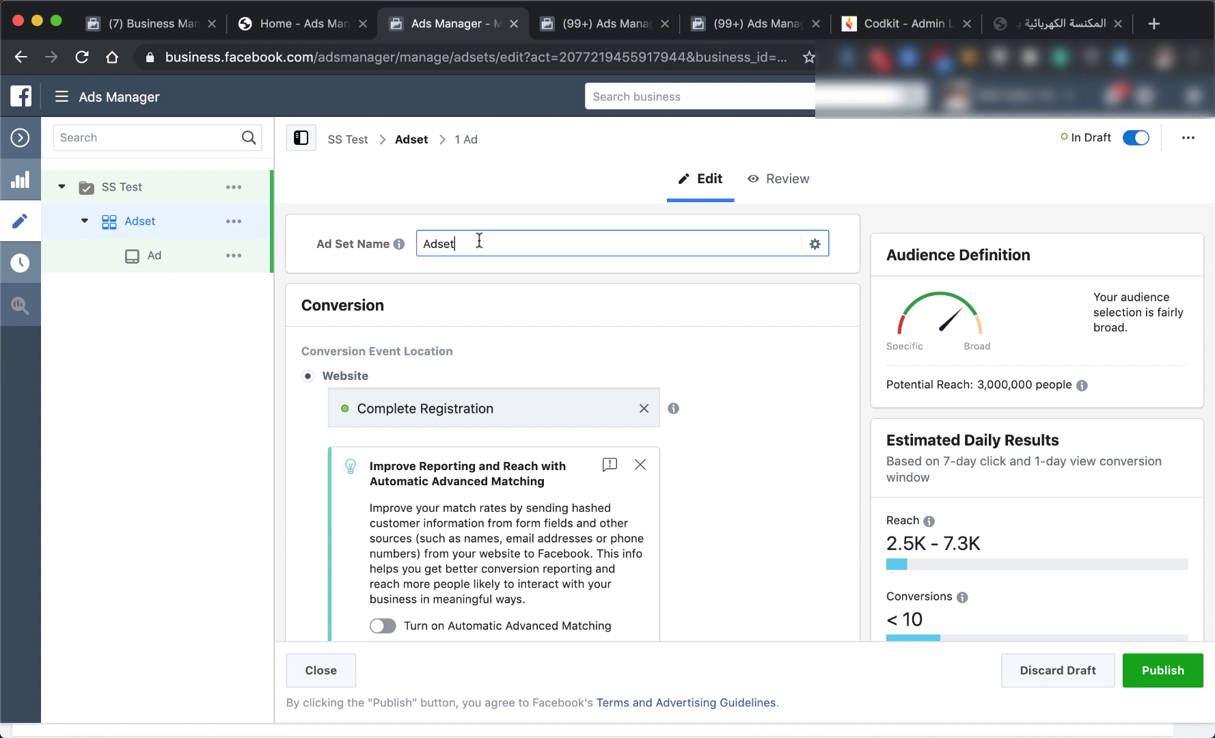
pyautogui.doubleClick(481, 238)
pyautogui.write('Broad')
pyautogui.click(644, 312)
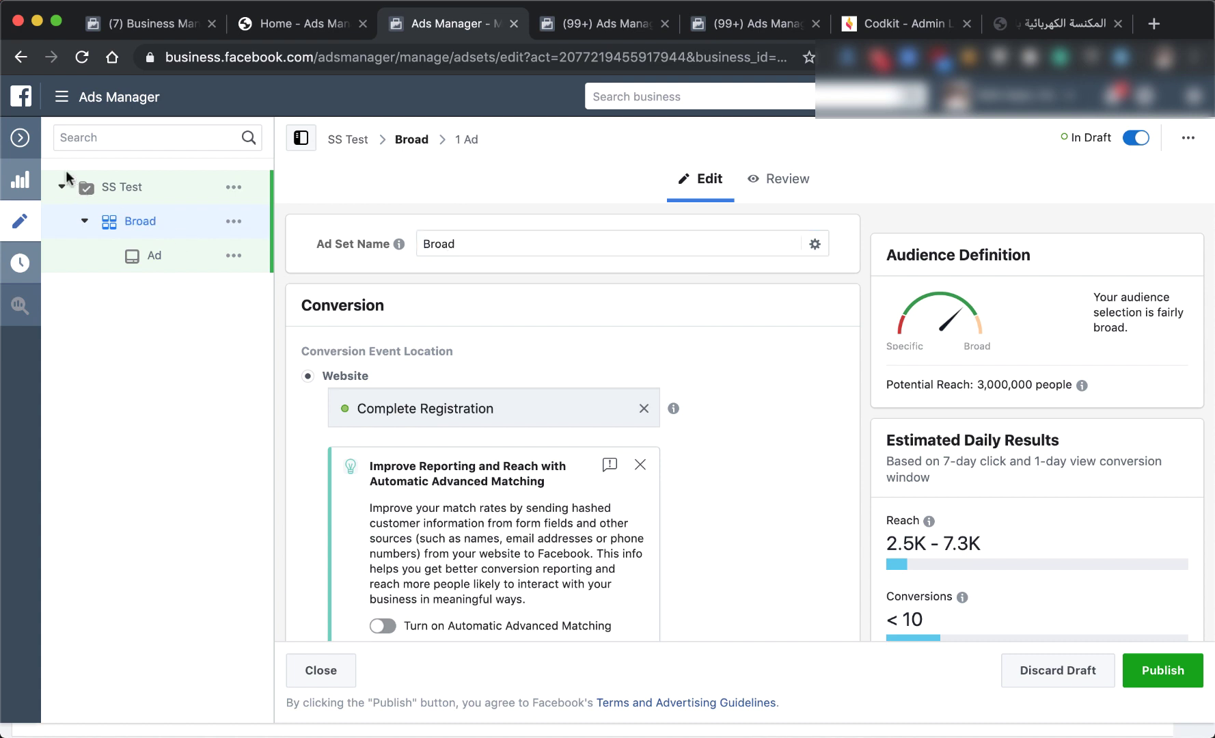
# Close the editor and publish the drafted SS Test campaign together with its ad set and ad.
pyautogui.click(20, 140)
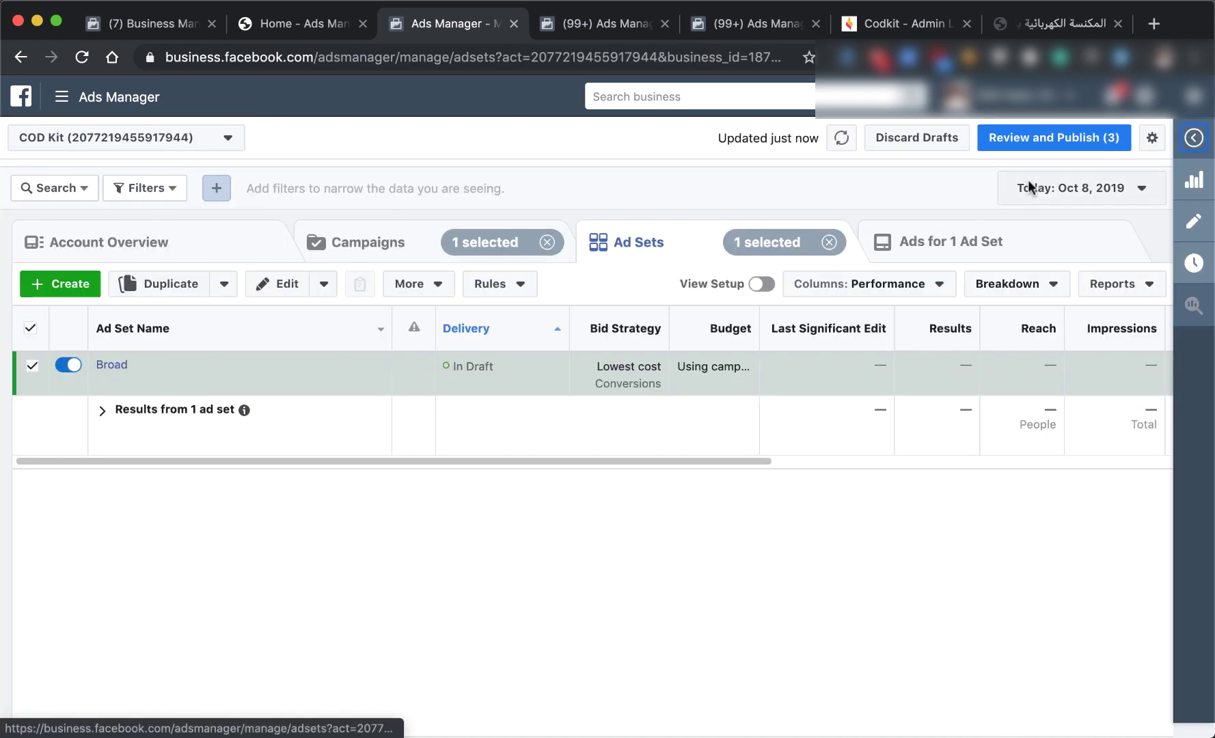
pyautogui.click(1022, 144)
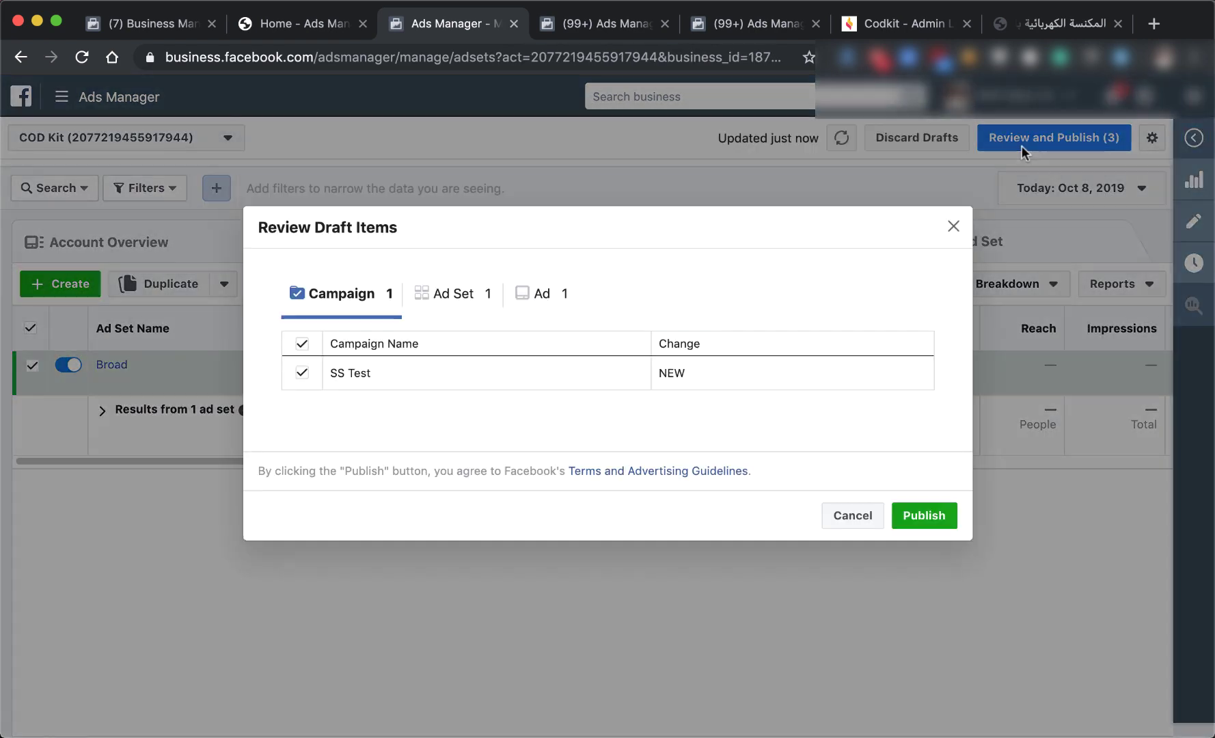
pyautogui.click(928, 516)
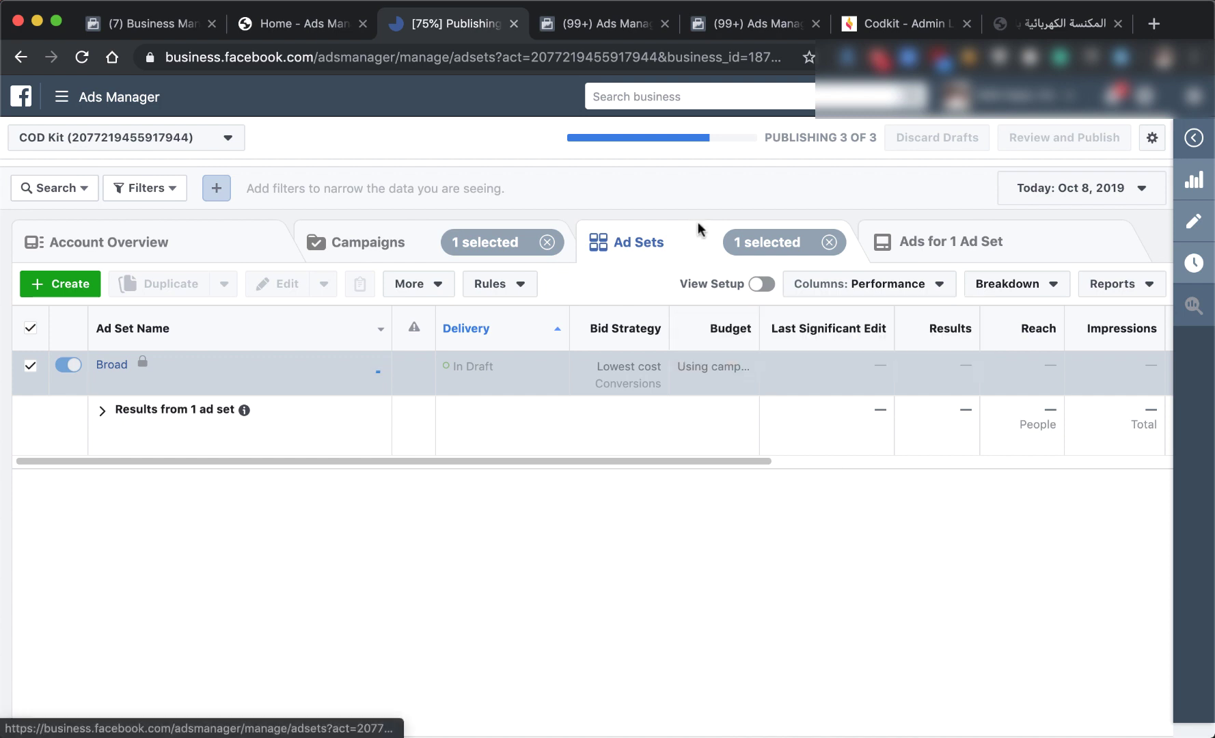
# Start a video engagement custom audience in Audiences for people who have watched 50% of the video.
pyautogui.click(604, 26)
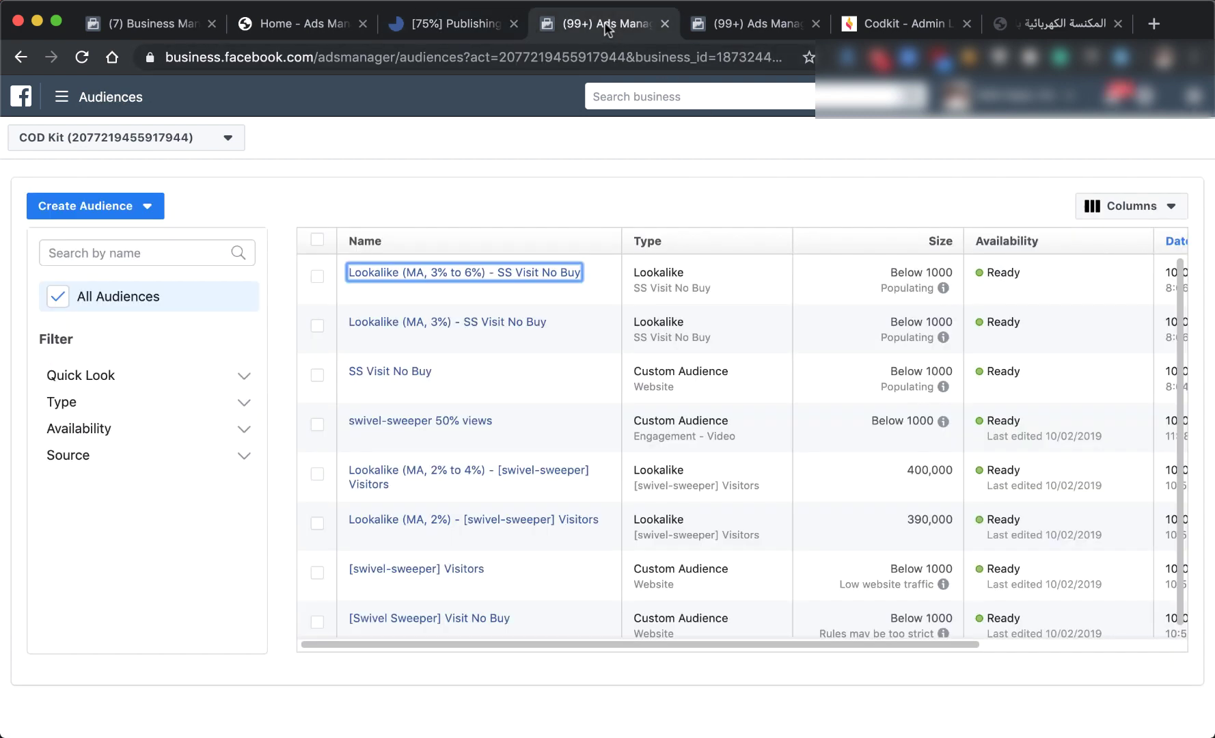
pyautogui.click(118, 210)
pyautogui.click(107, 241)
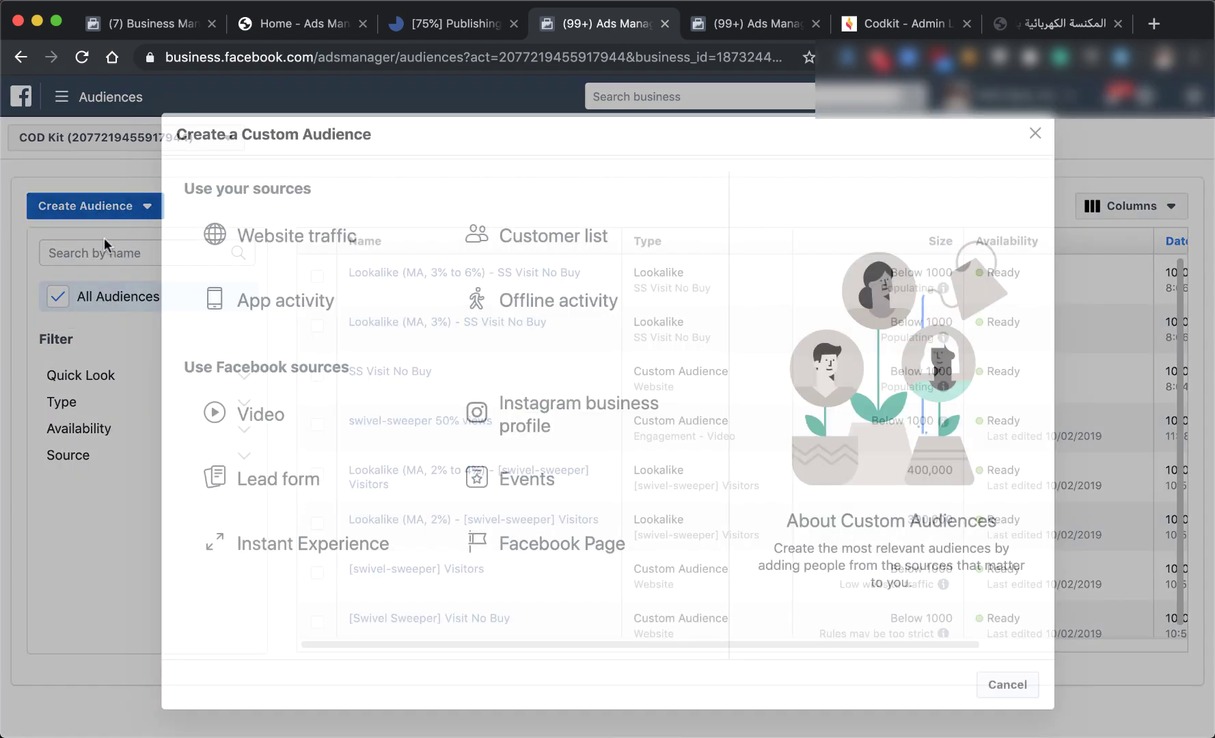
pyautogui.click(263, 416)
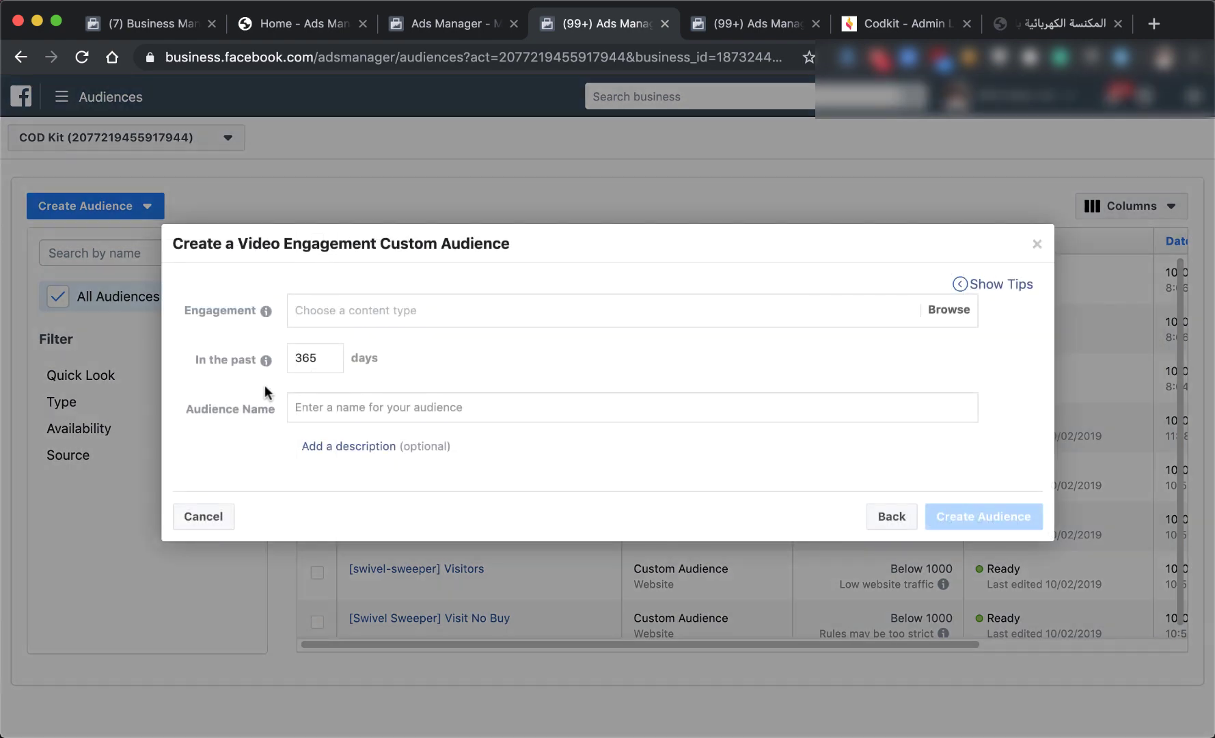
pyautogui.click(402, 311)
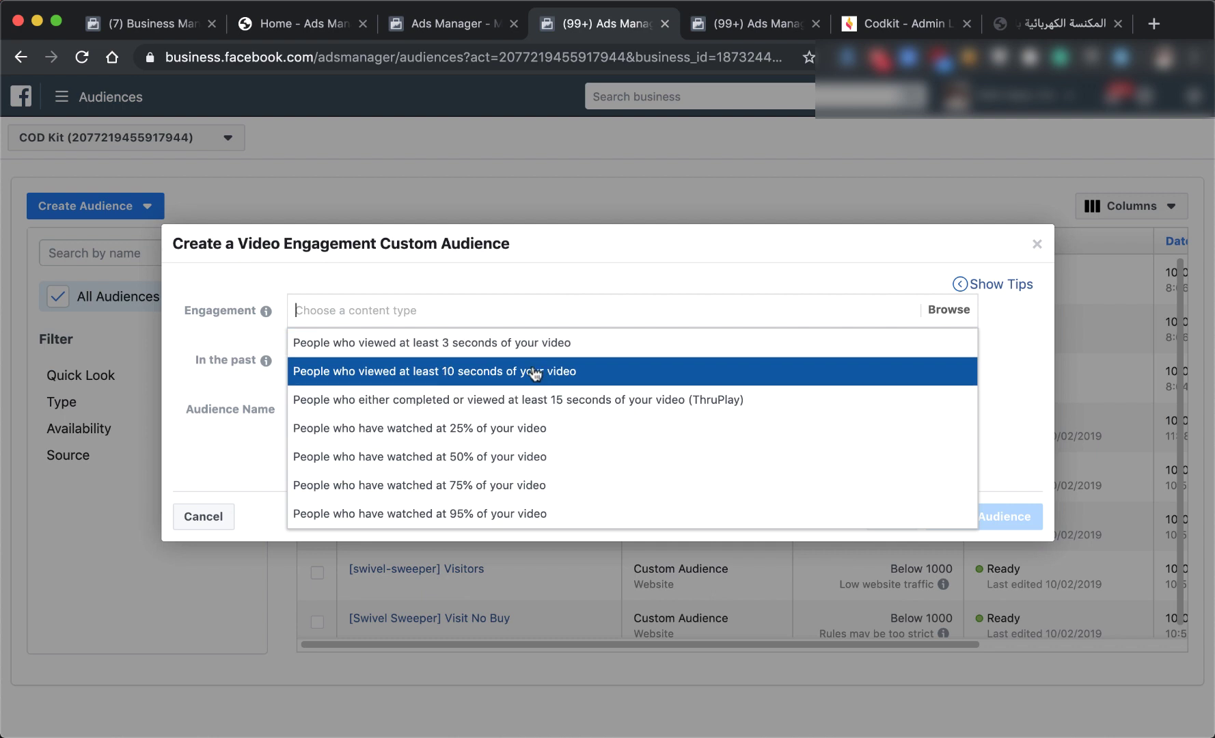
pyautogui.click(525, 457)
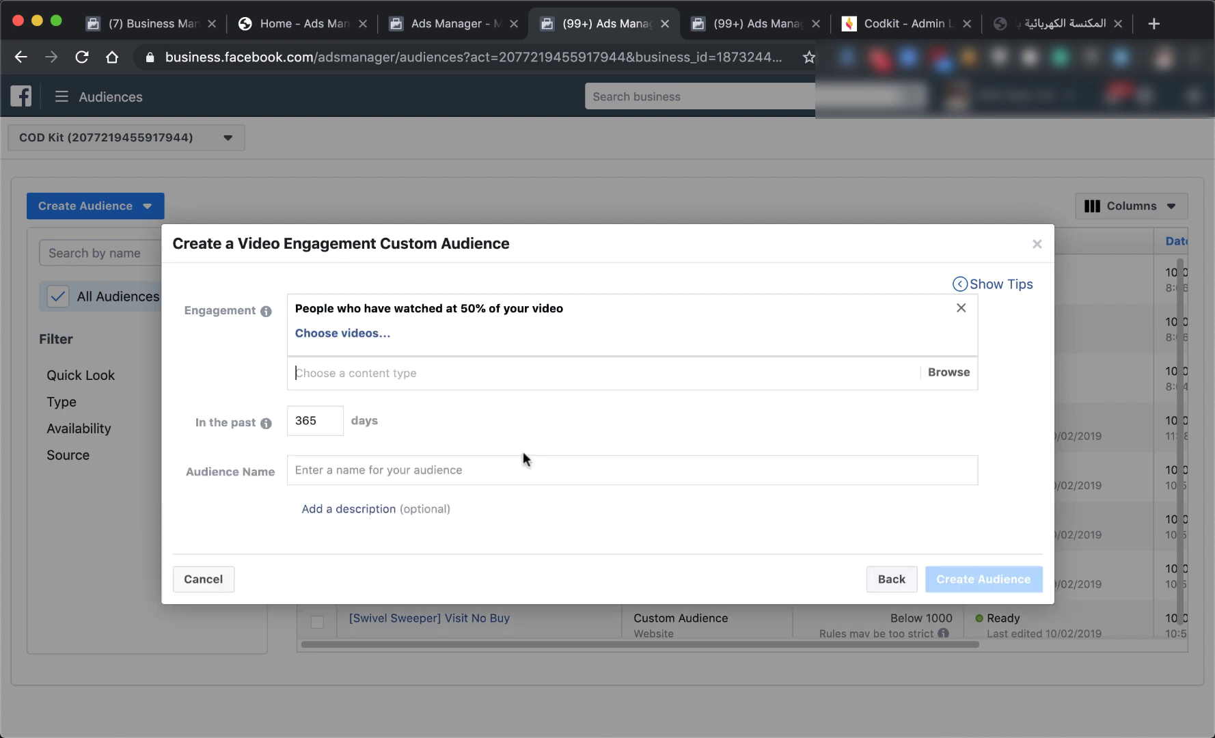
# Set the video audience's period to the past 30 days and name it "SS video 50% views".
pyautogui.doubleClick(333, 417)
pyautogui.write('30')
pyautogui.click(403, 464)
pyautogui.write('SS vide')
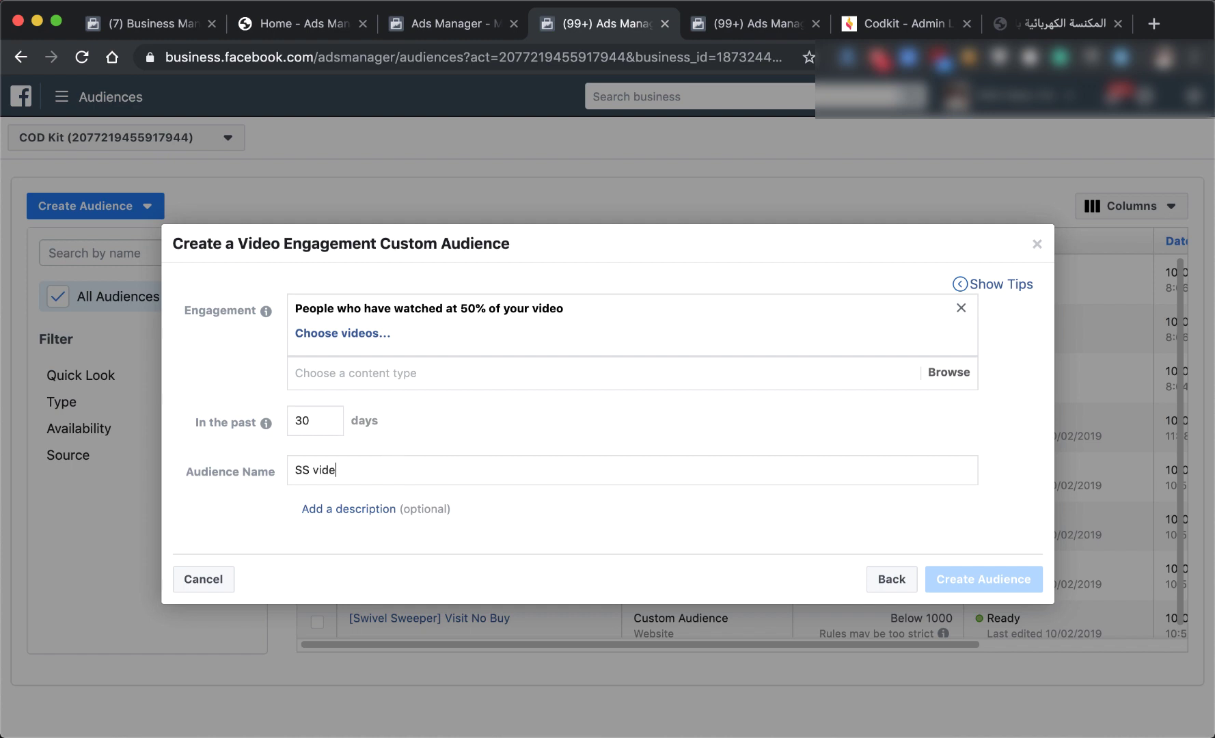
pyautogui.write('o 50% views')
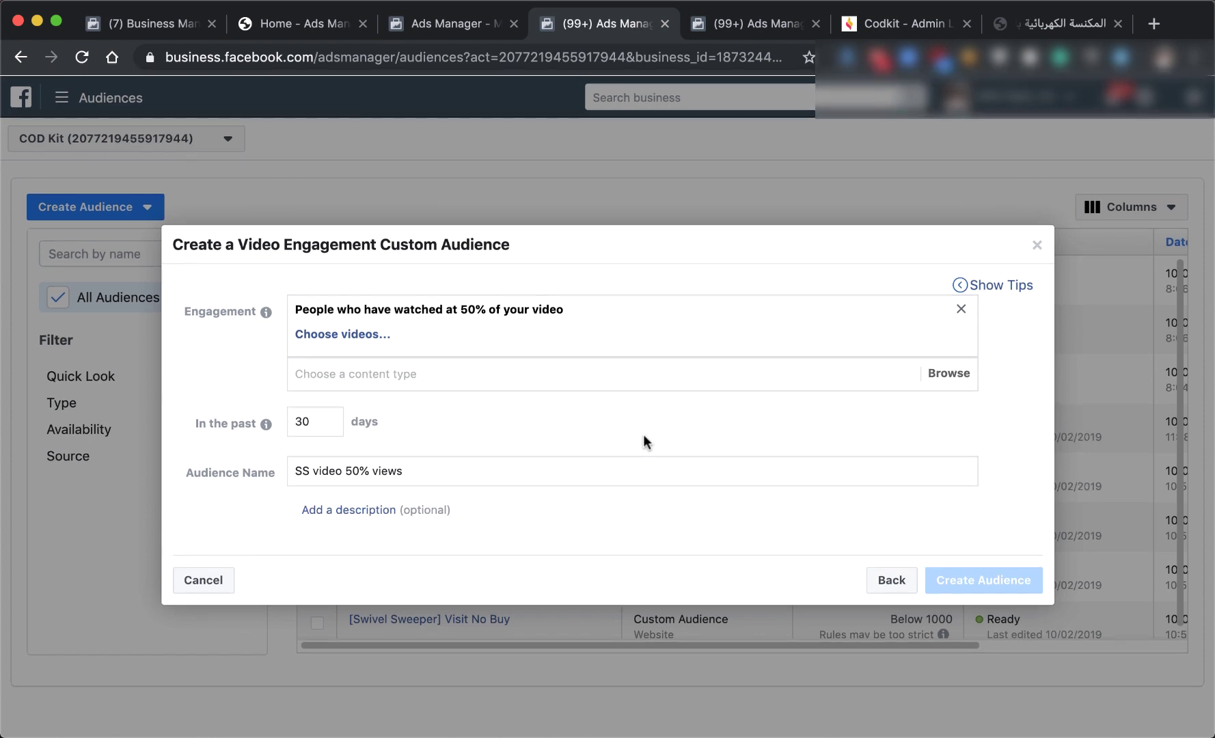
# Choose video.mp4 from the Maroc Shop Facebook page as the source video for the 50% views engagement audience.
pyautogui.click(362, 334)
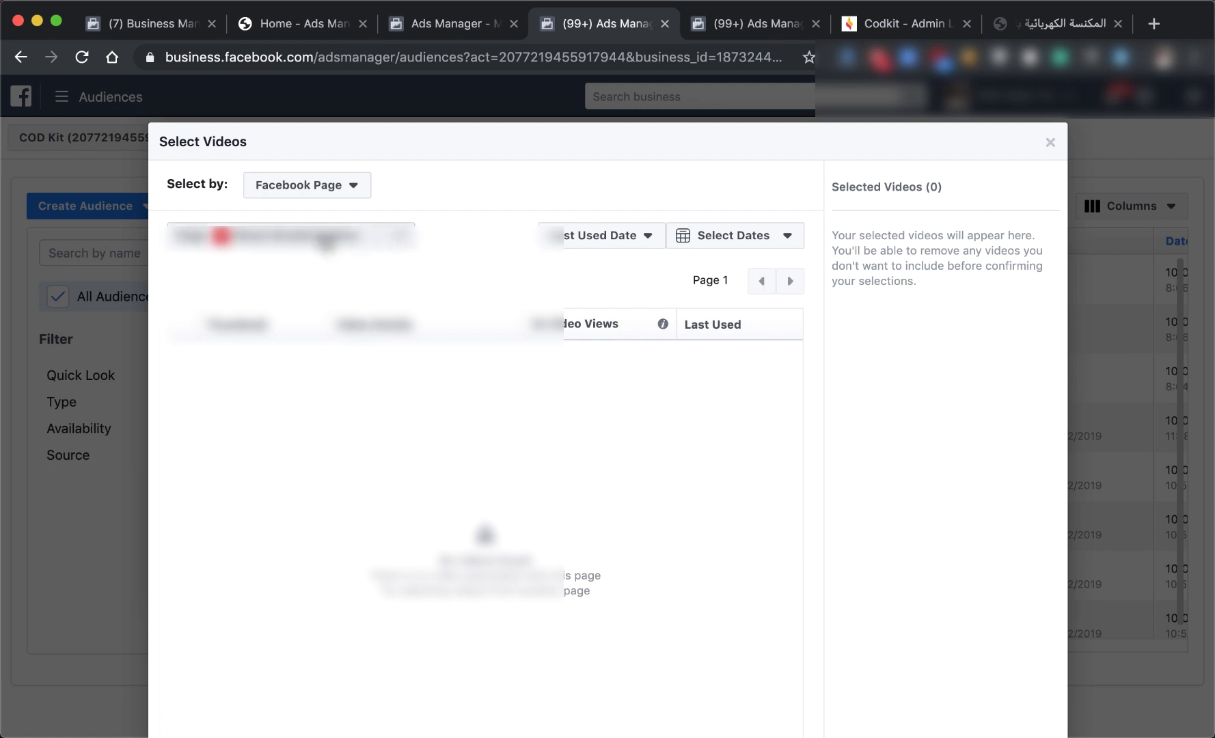
pyautogui.click(327, 239)
pyautogui.write('maroc')
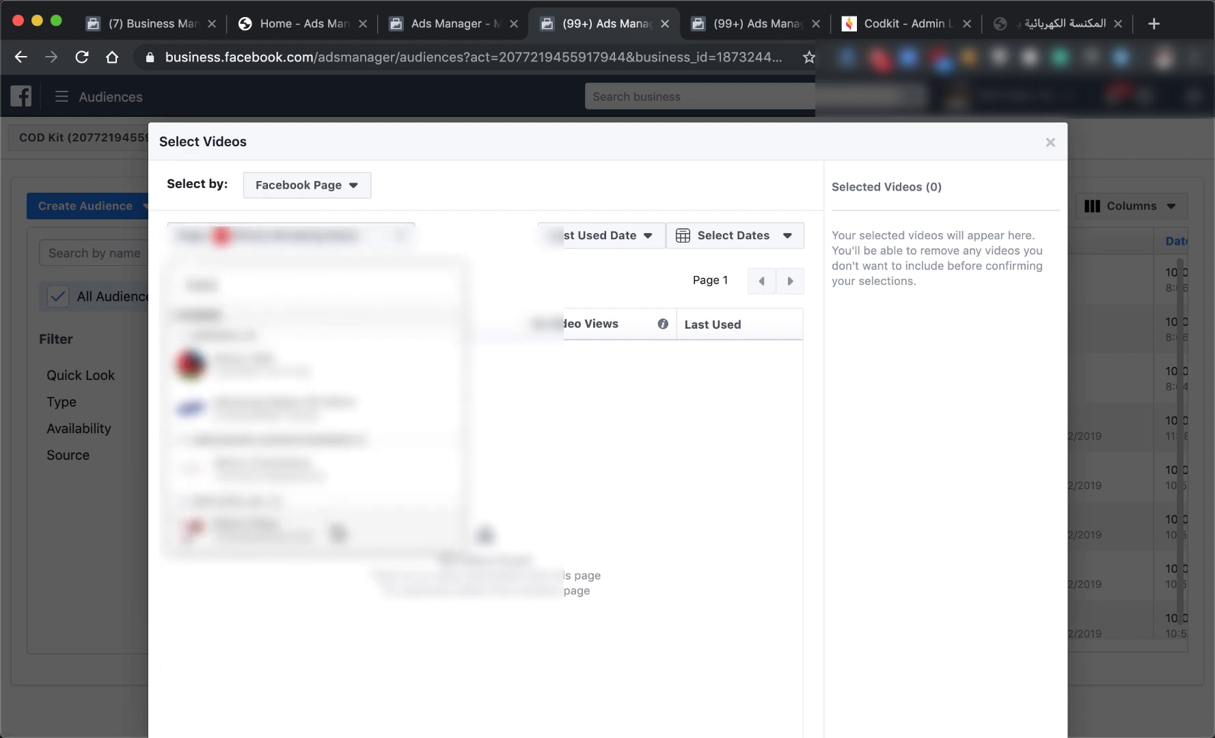
pyautogui.click(337, 524)
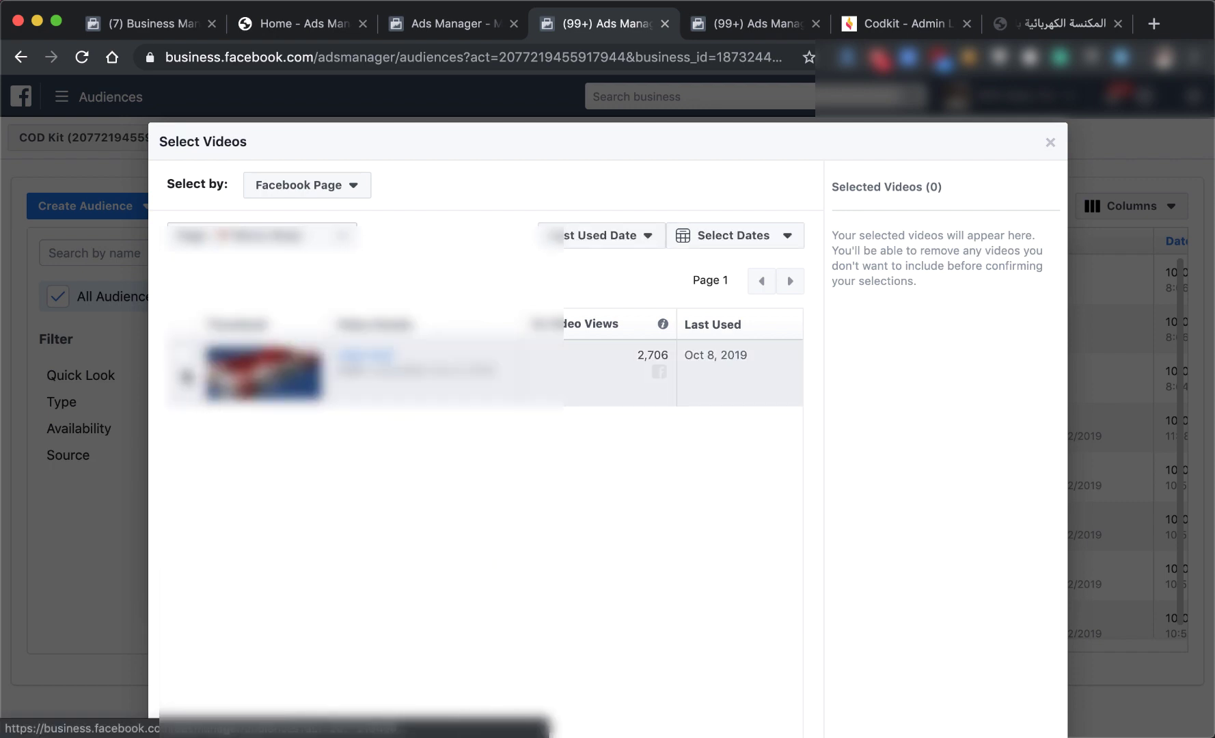
pyautogui.click(181, 354)
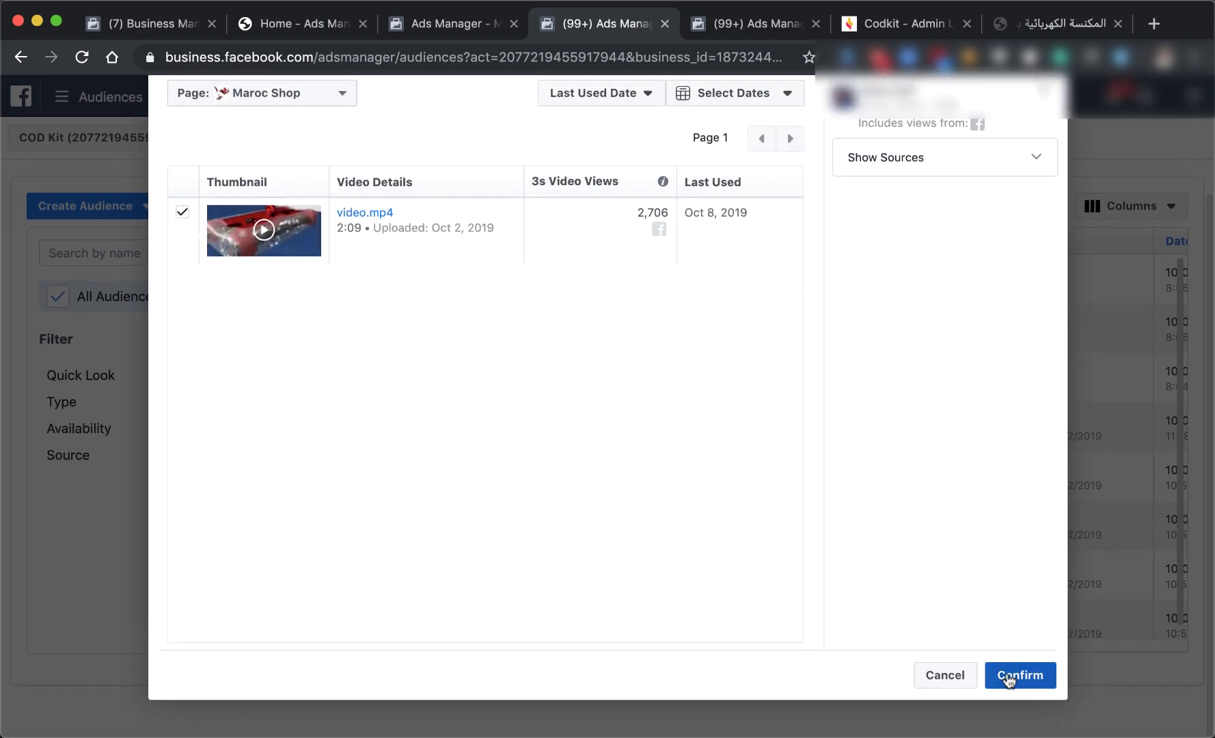
pyautogui.click(1009, 675)
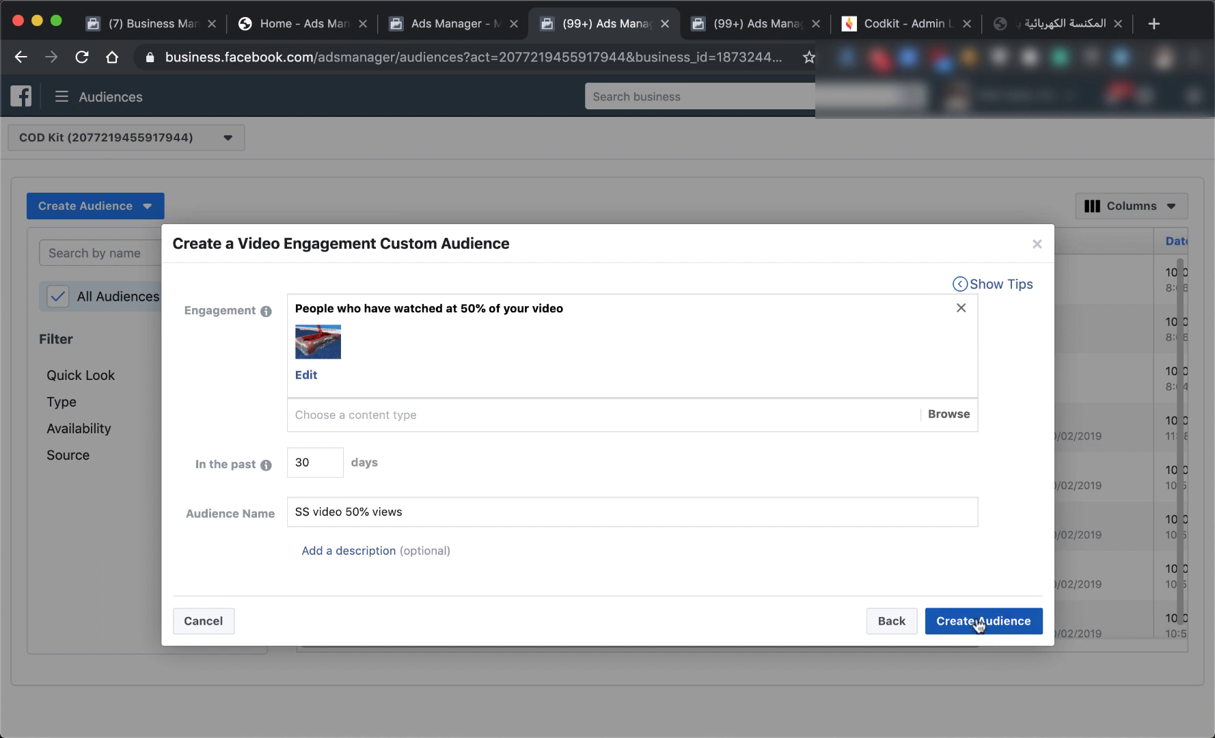
# Create the "SS video 50% views" custom audience and finish without making an ad or expanding the audience.
pyautogui.click(979, 622)
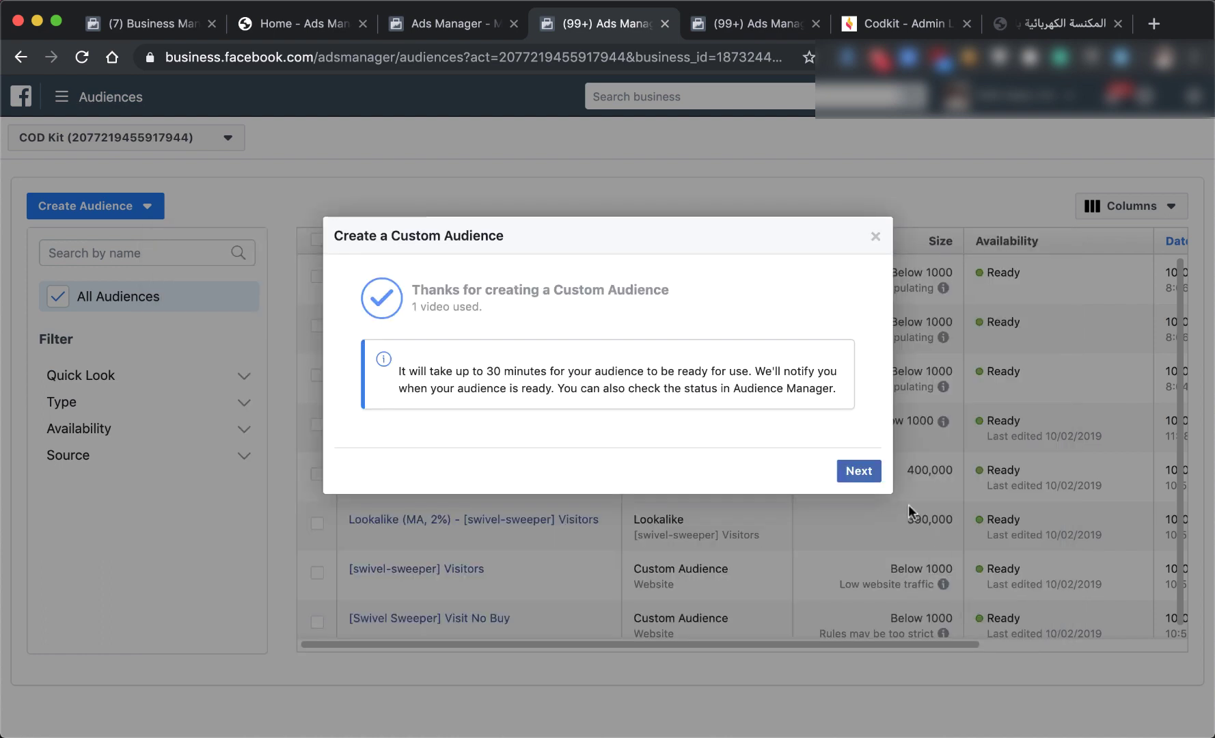
pyautogui.click(859, 471)
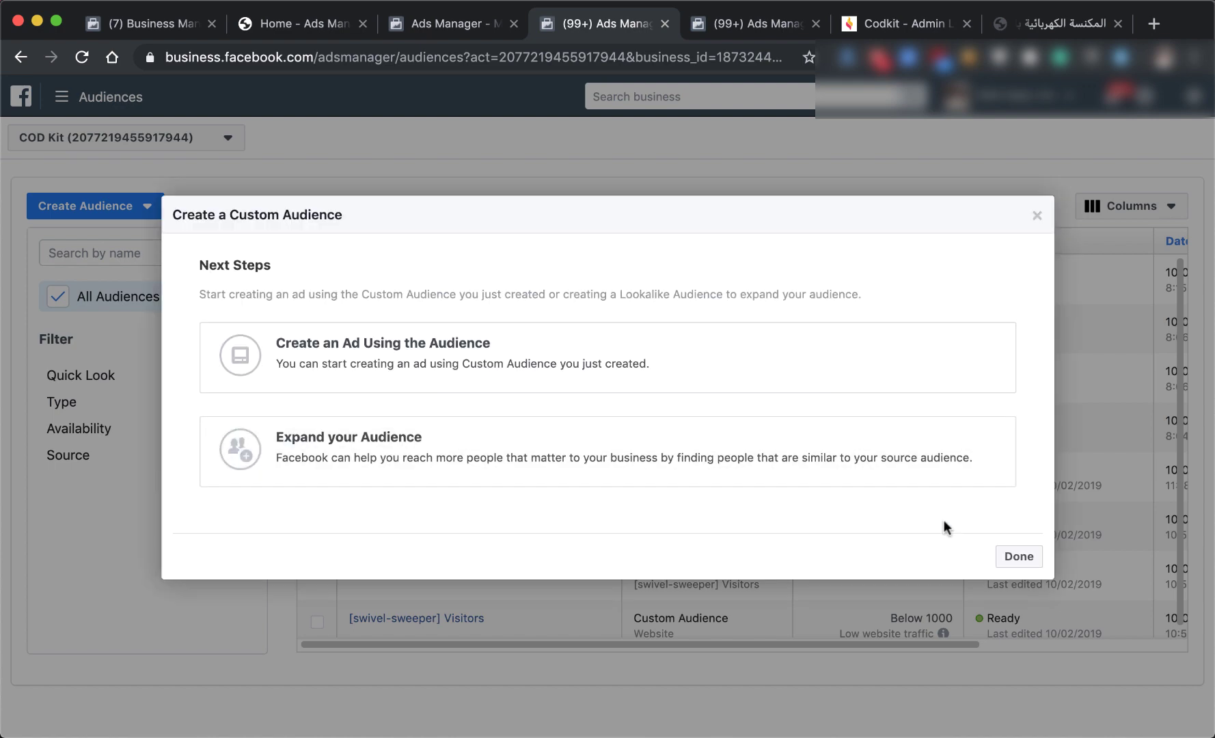
pyautogui.click(1018, 557)
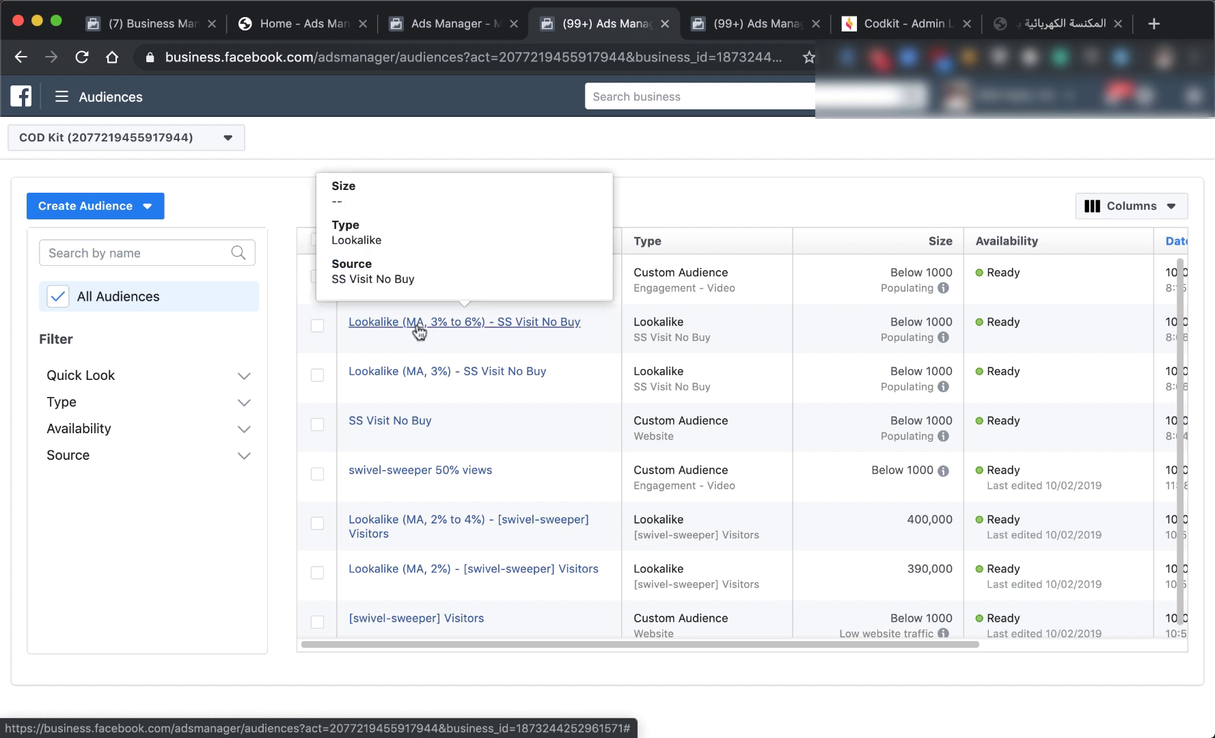
# In Ads Manager, duplicate the SS Test campaign's Broad ad set into the original campaign with 4 copies and leave the editor.
pyautogui.click(448, 26)
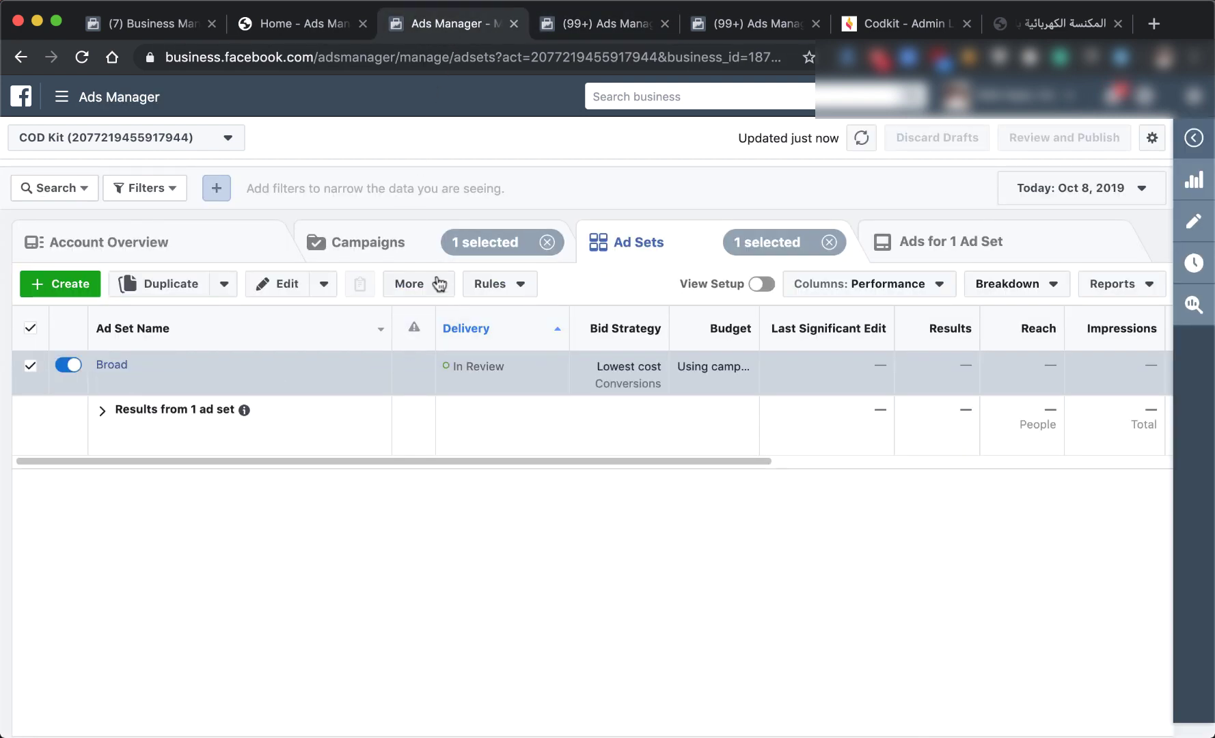
pyautogui.click(356, 240)
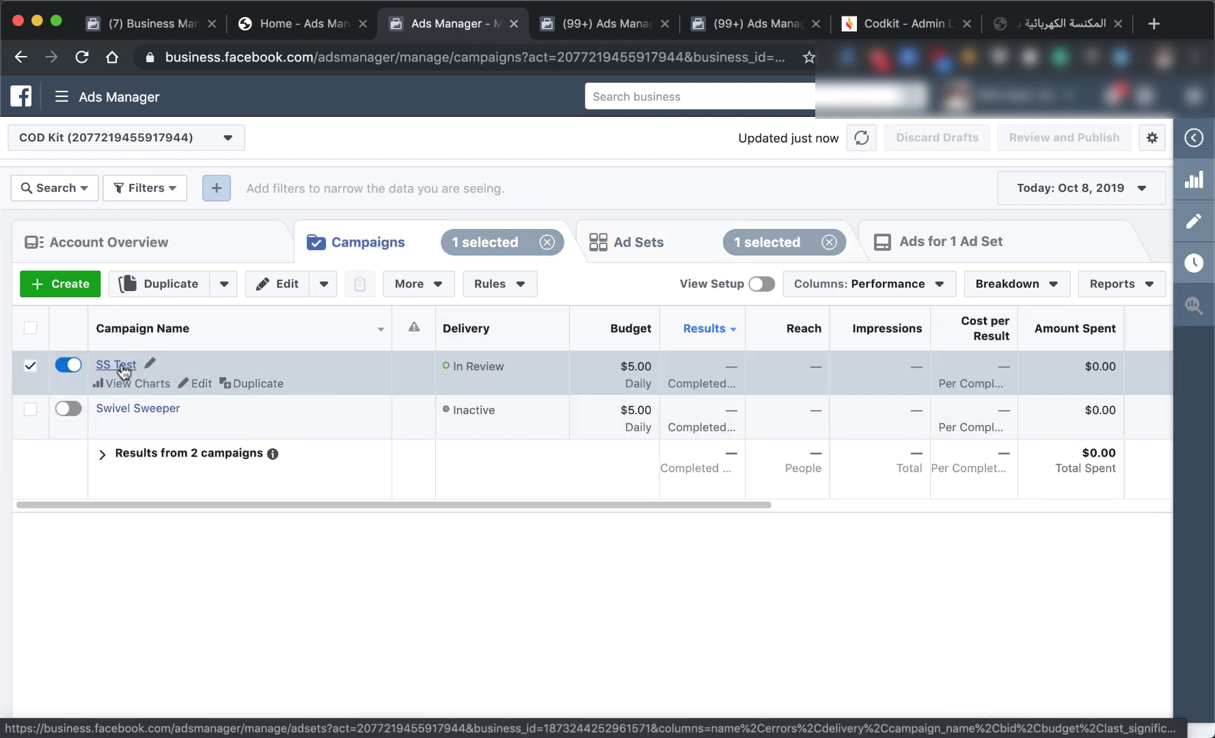
pyautogui.click(122, 365)
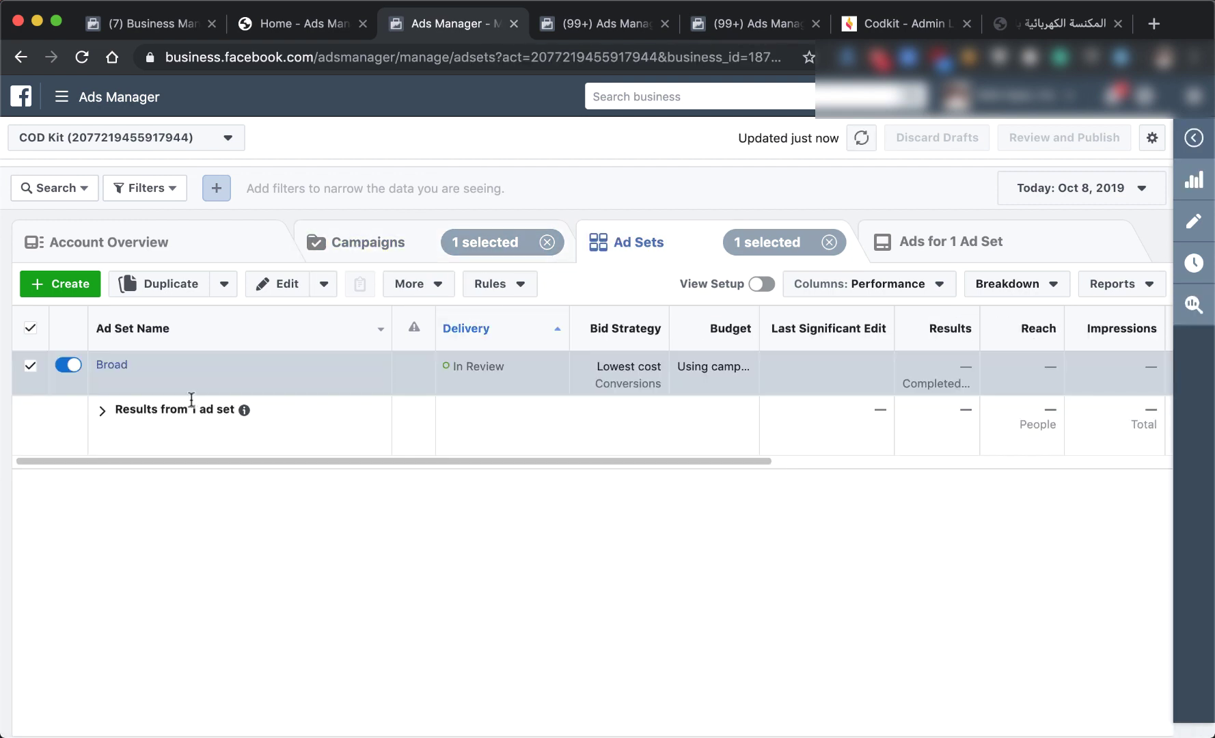
pyautogui.click(299, 380)
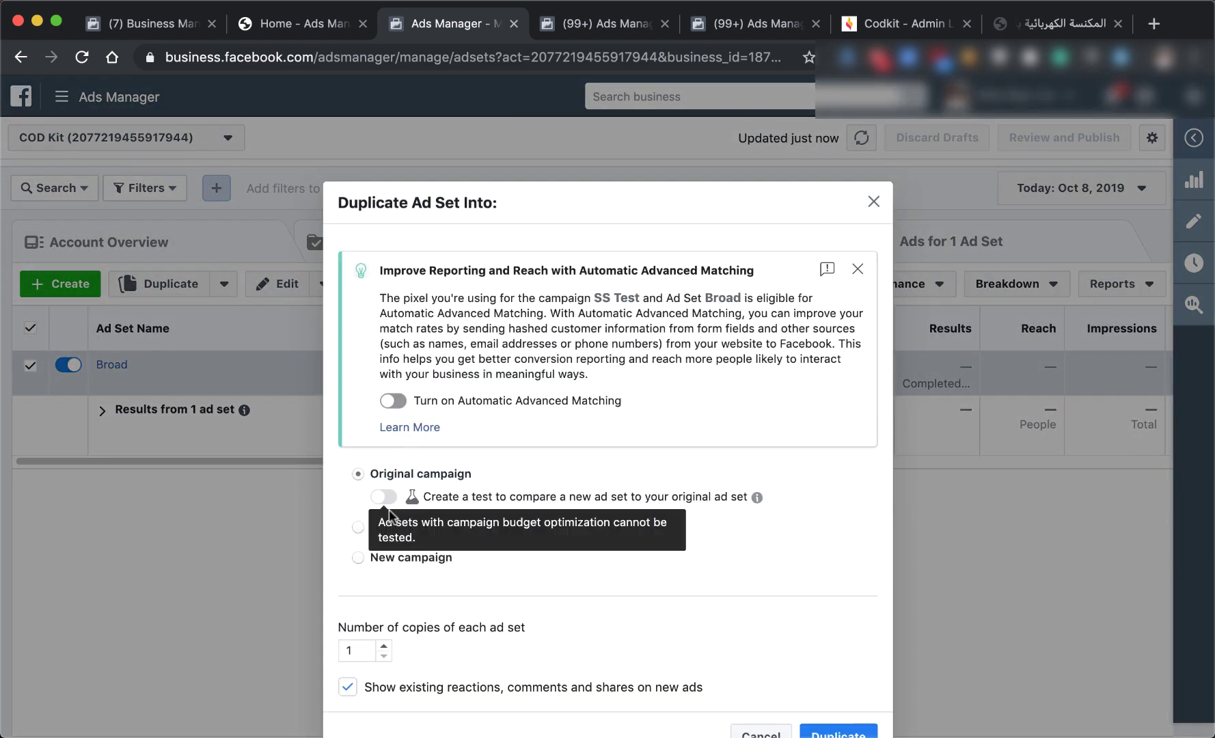
pyautogui.click(384, 645)
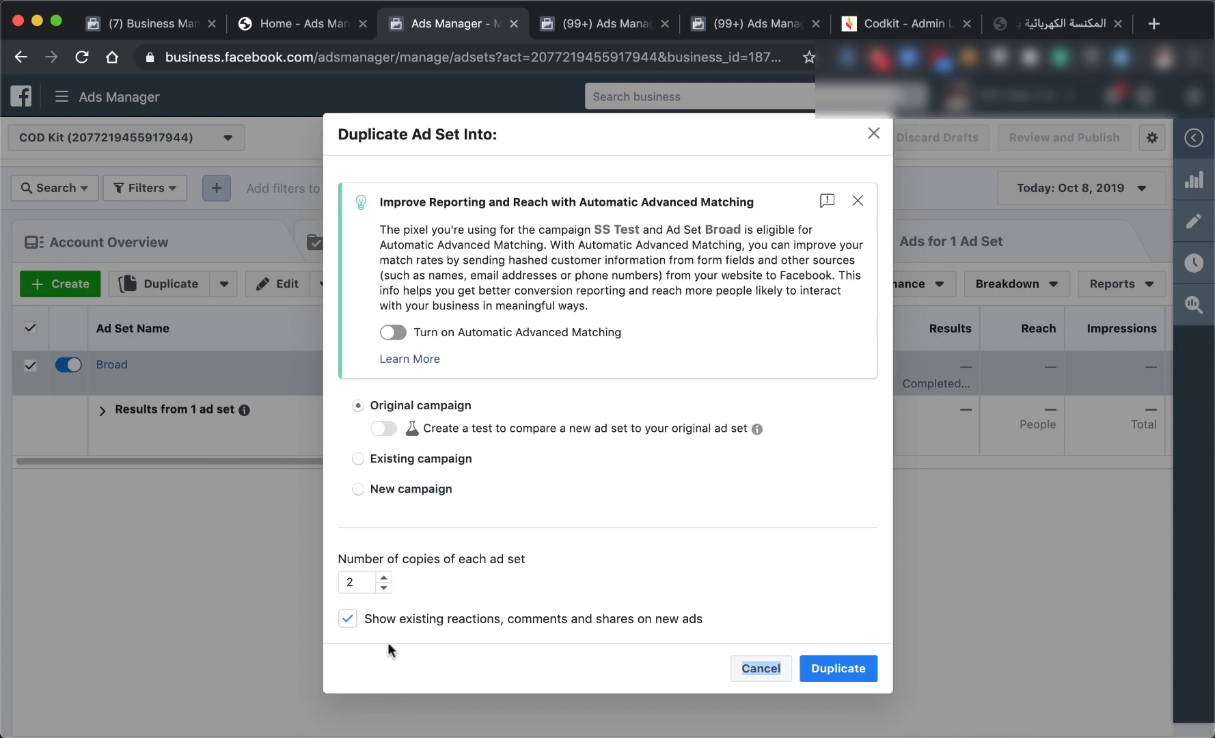
pyautogui.click(384, 577)
pyautogui.click(384, 577)
pyautogui.click(837, 673)
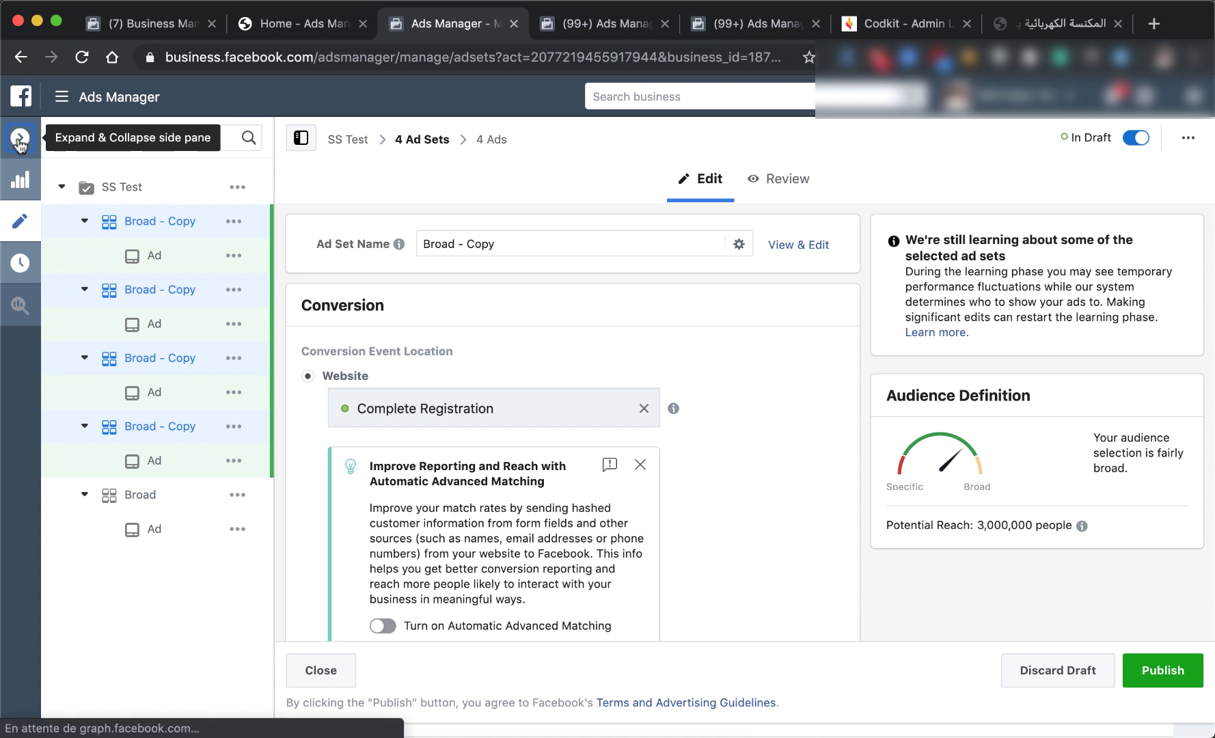
pyautogui.click(19, 140)
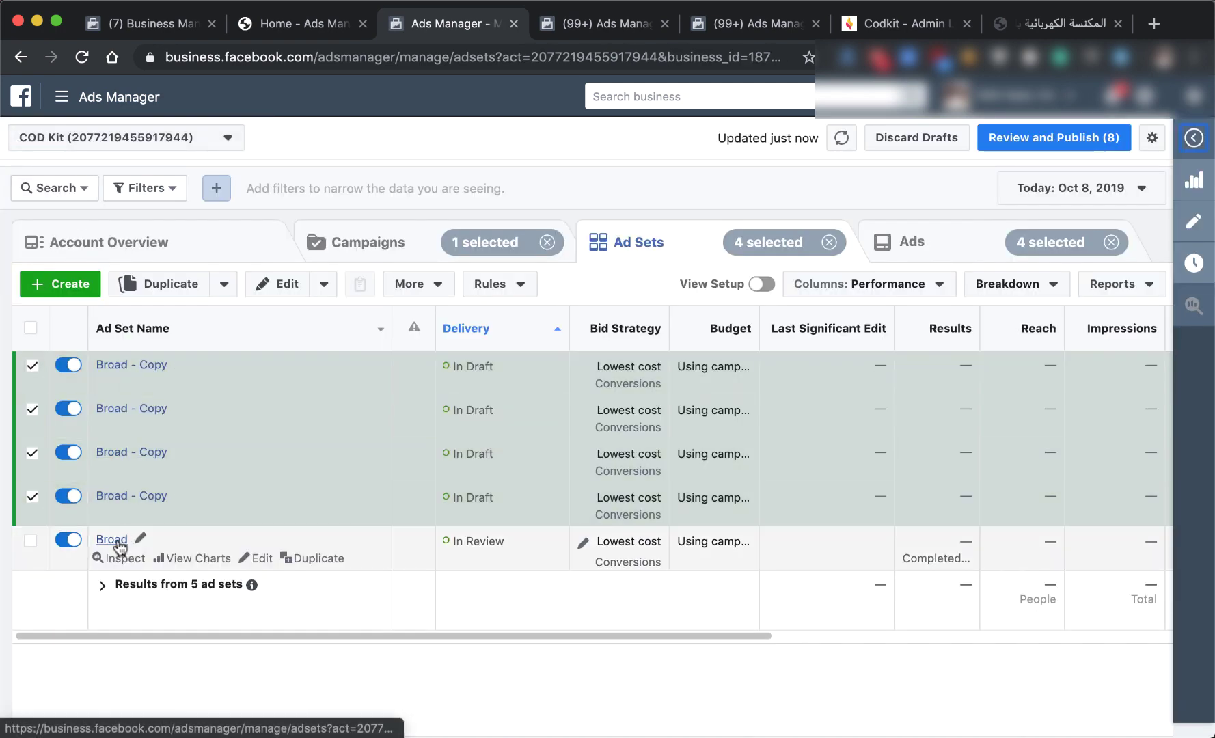
# Open the original Broad ad's Facebook post with comments and copy the post ID from its web address.
pyautogui.click(116, 542)
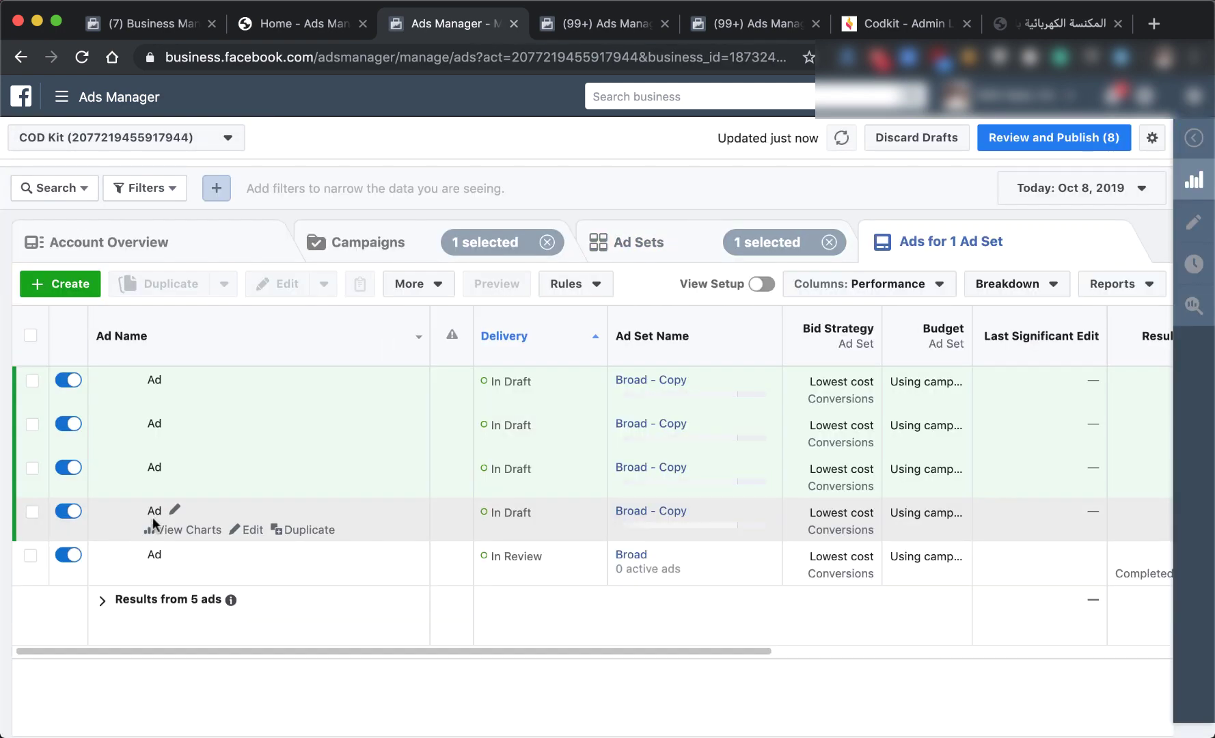
pyautogui.click(251, 401)
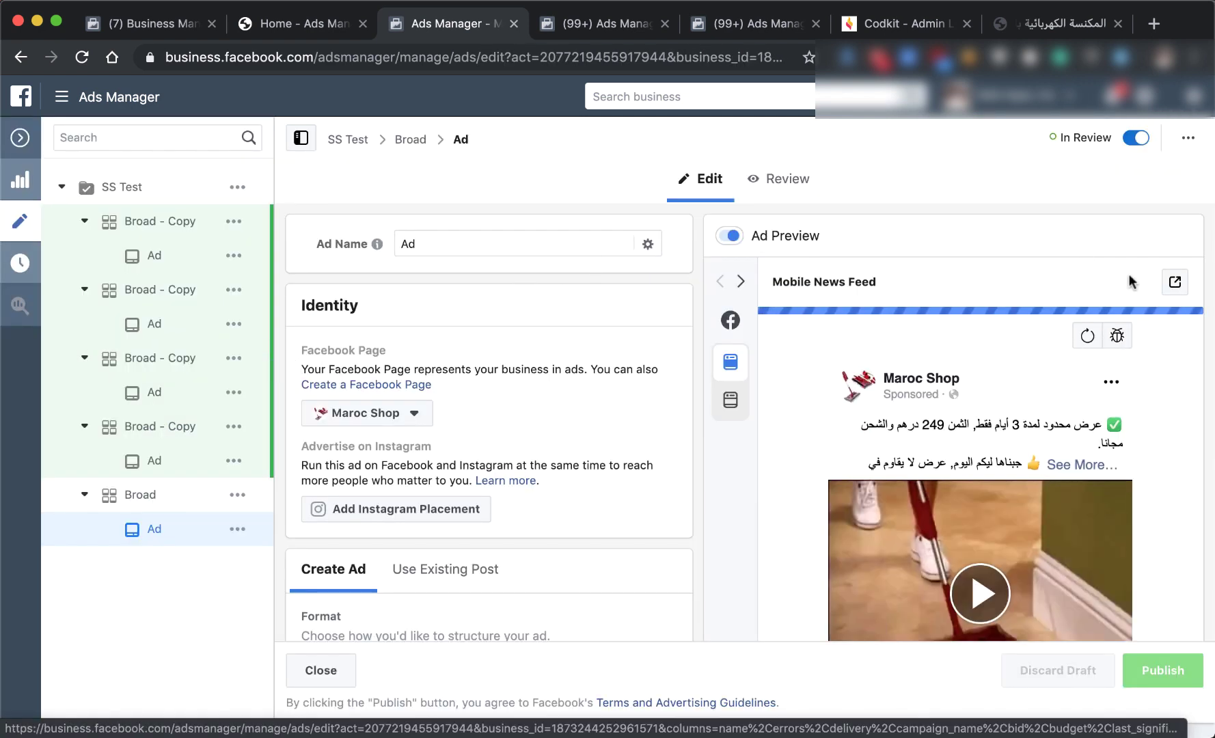
pyautogui.click(1174, 285)
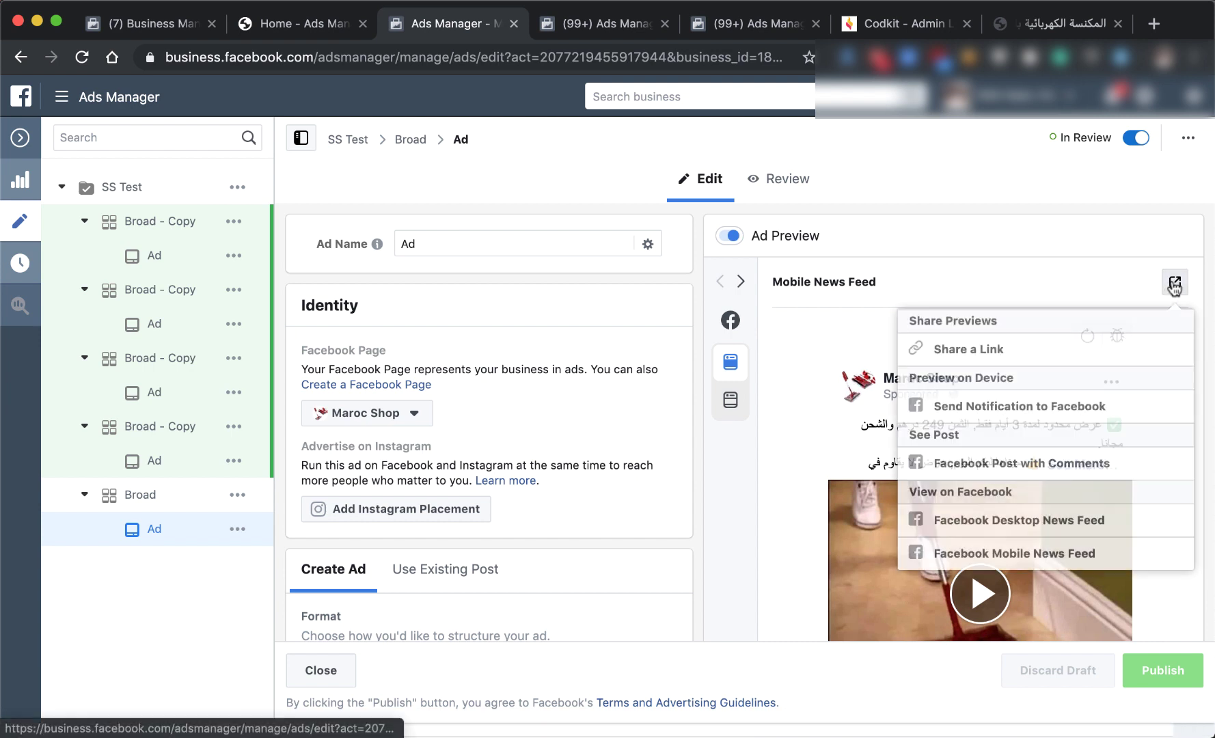
pyautogui.click(1006, 465)
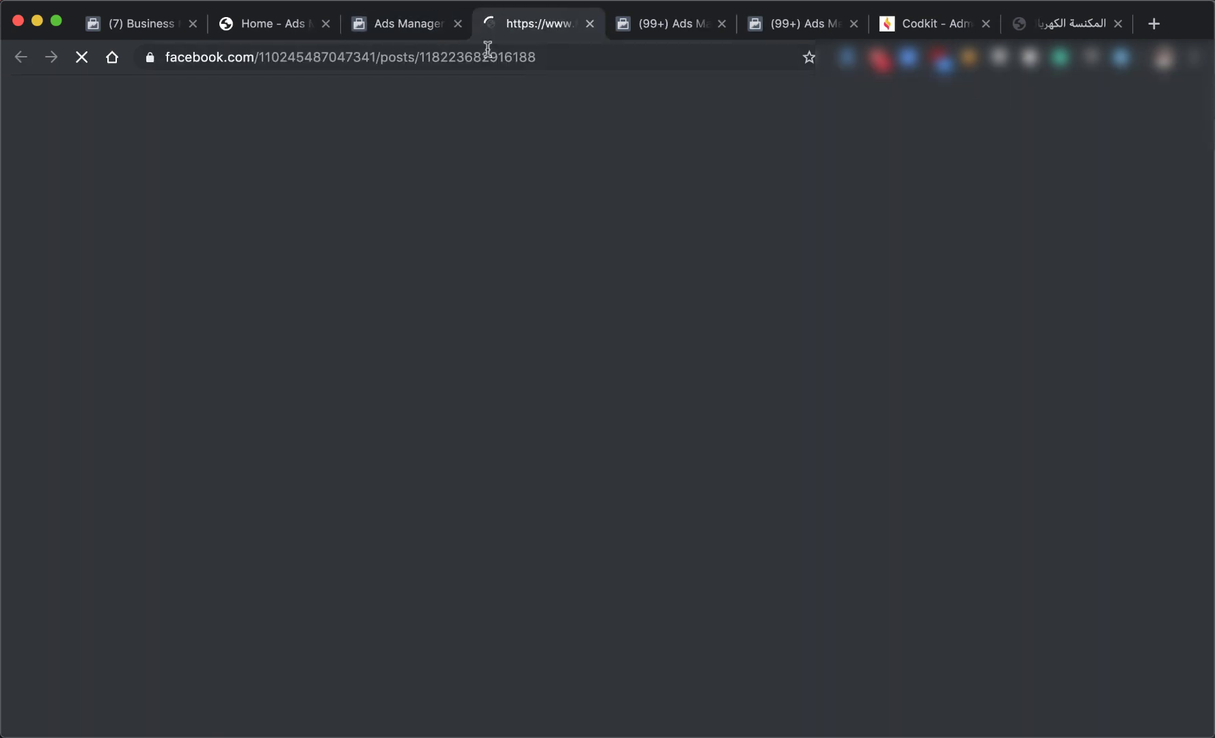
pyautogui.doubleClick(491, 56)
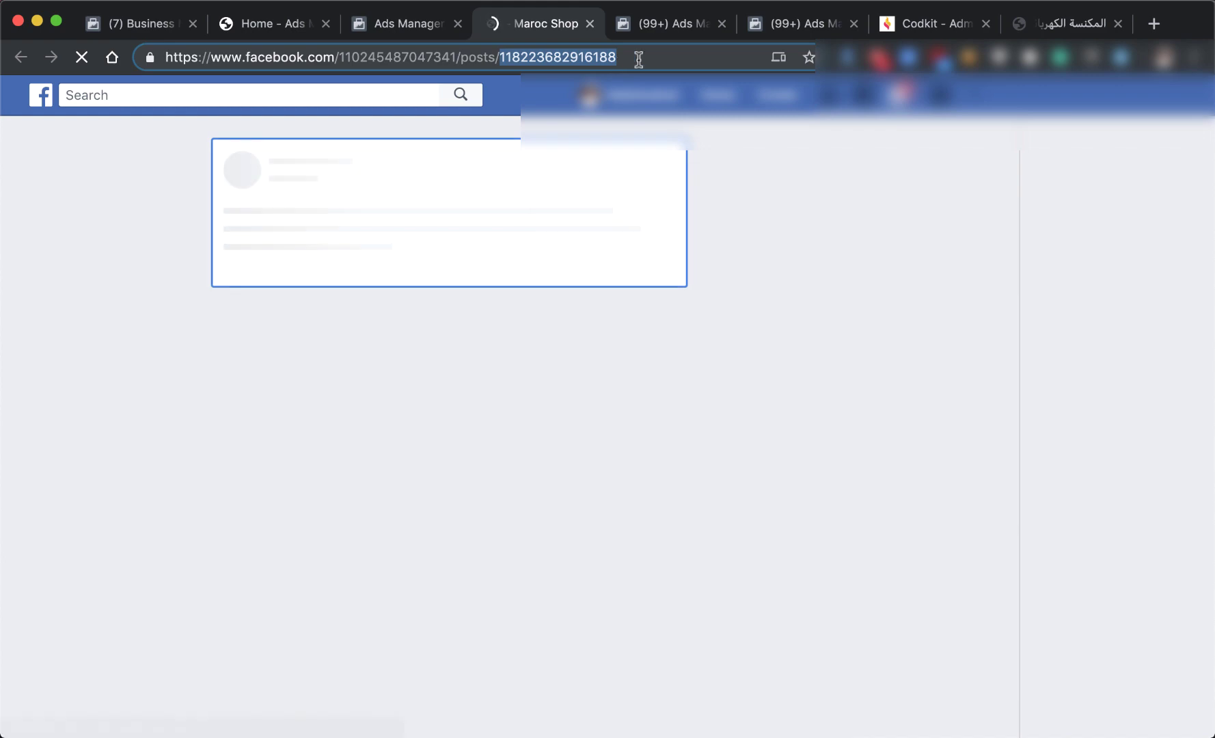
# Return to Ads Manager and select only the four Broad - Copy ad sets in the SS Test campaign.
pyautogui.click(403, 26)
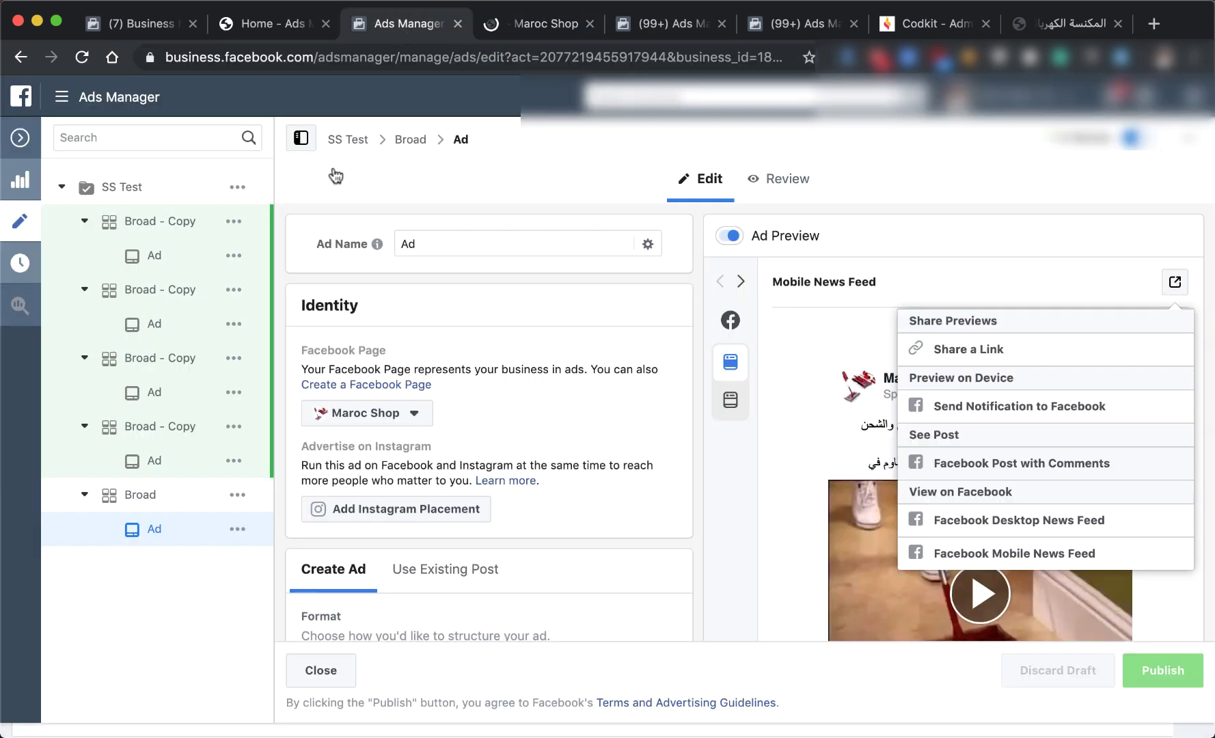
pyautogui.click(20, 139)
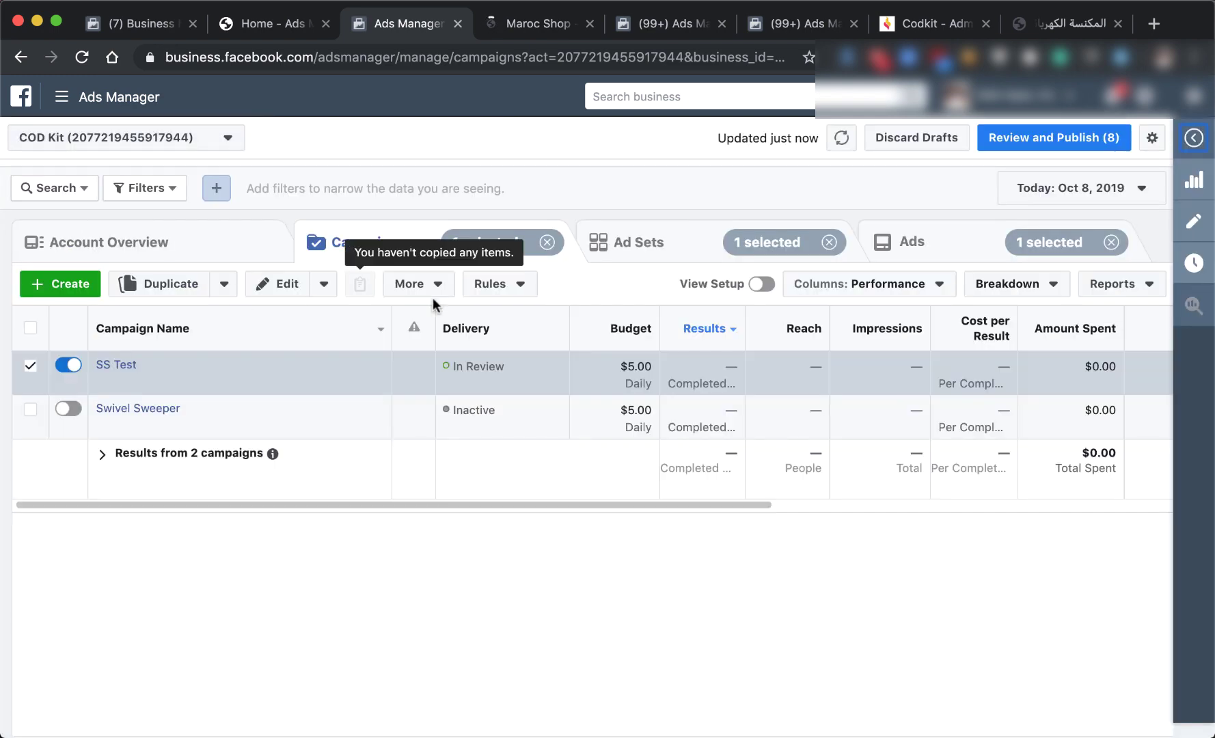
pyautogui.click(108, 365)
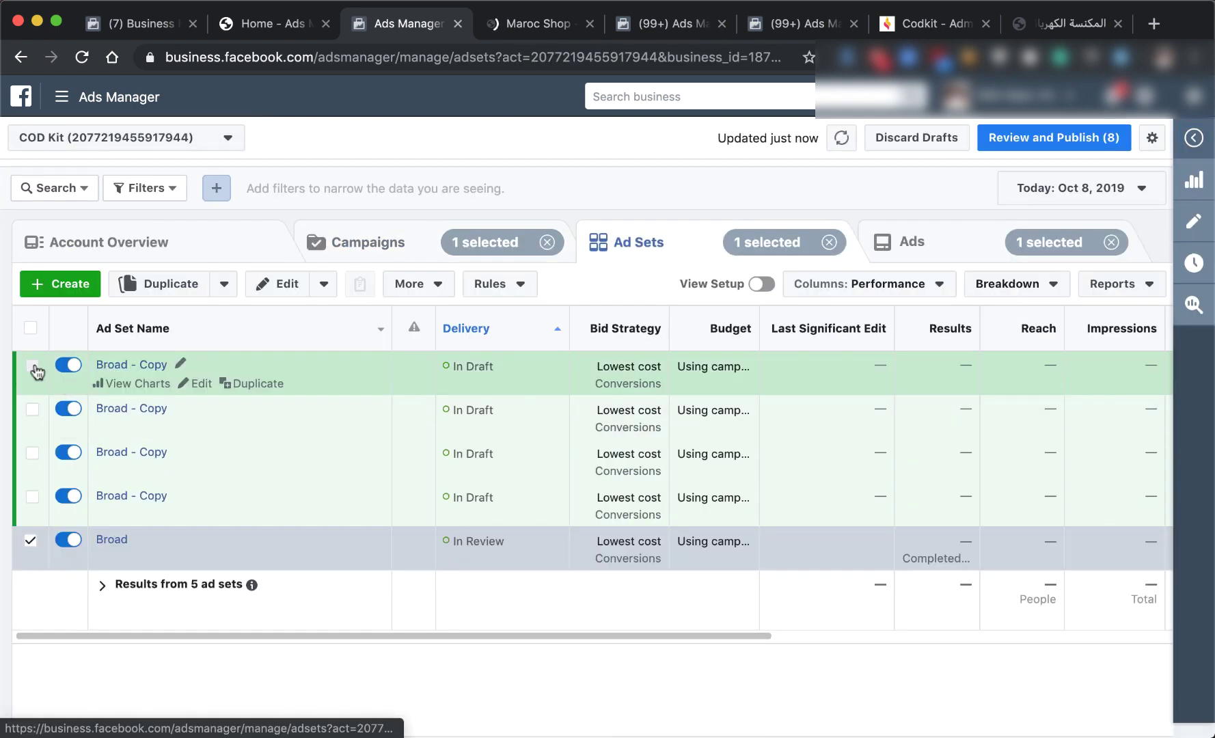
pyautogui.click(32, 366)
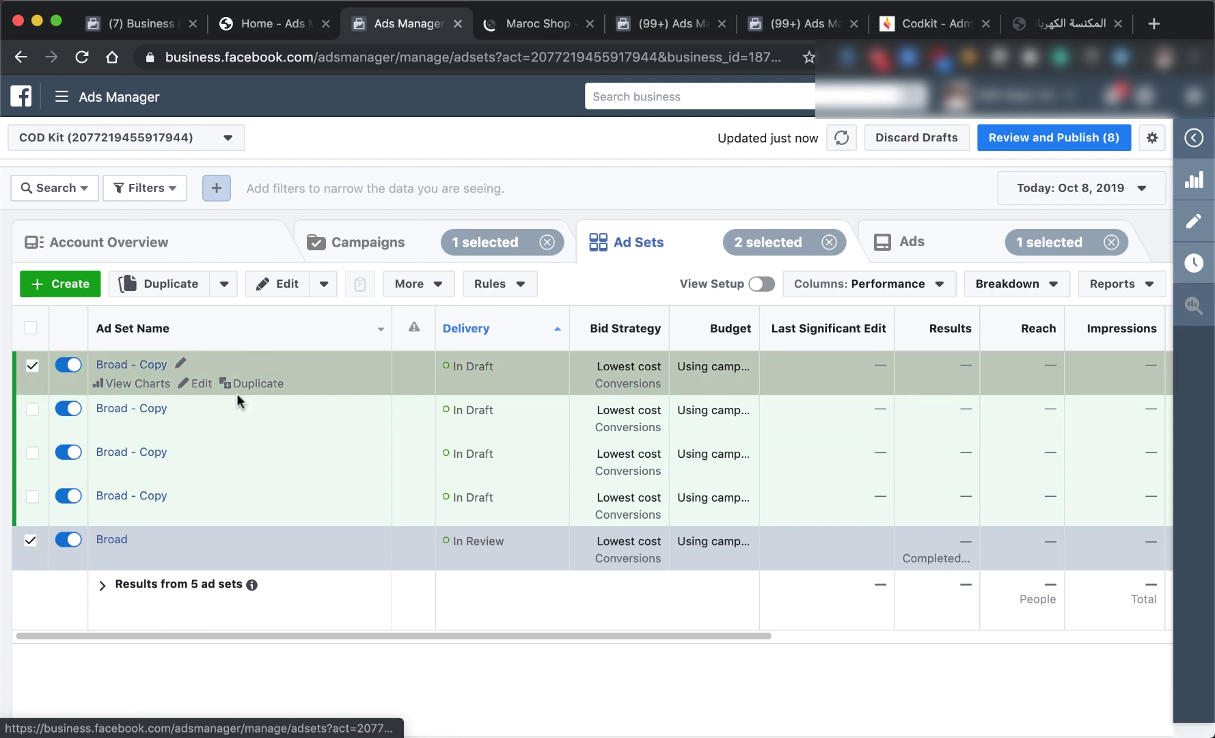
pyautogui.click(31, 541)
pyautogui.click(32, 500)
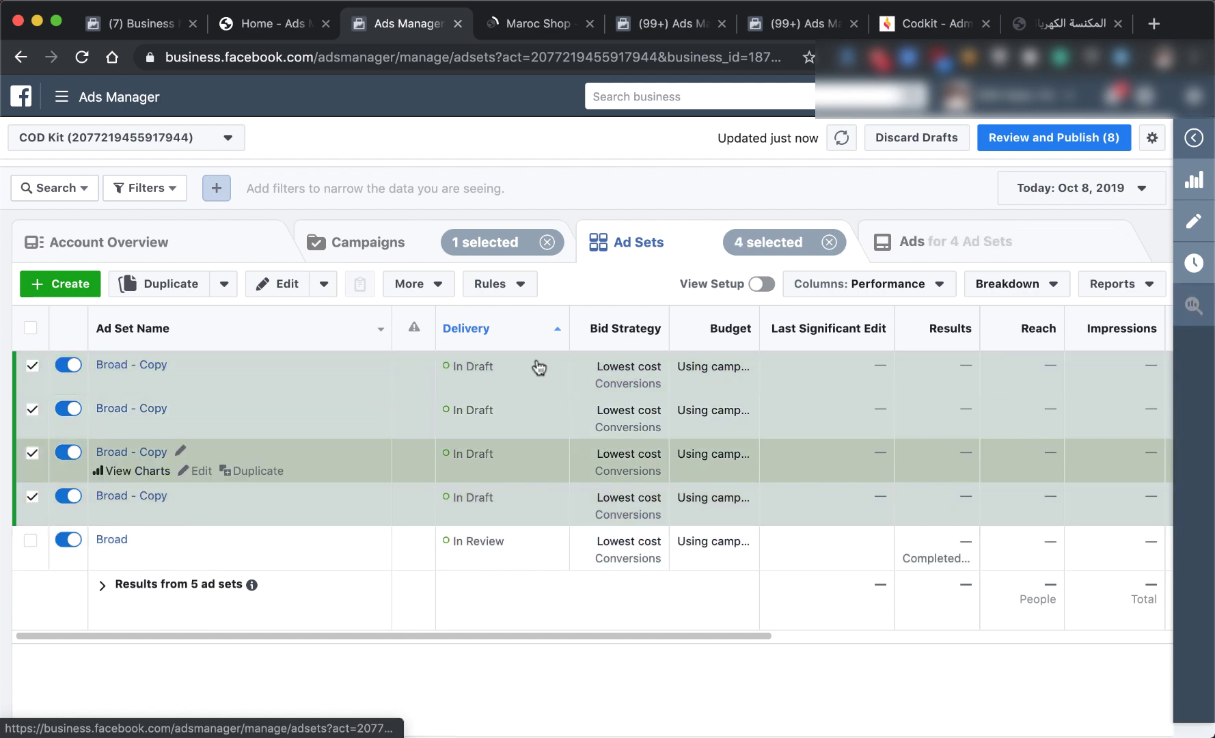
pyautogui.click(915, 252)
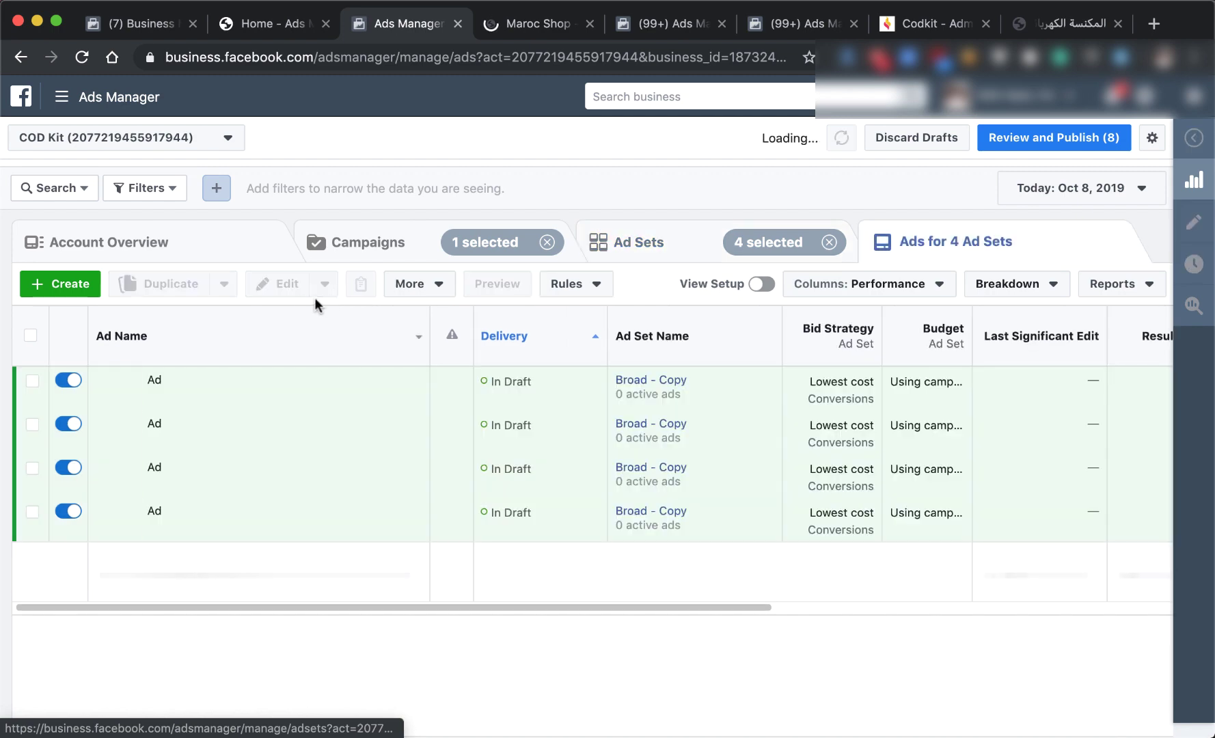
pyautogui.click(30, 335)
pyautogui.click(273, 284)
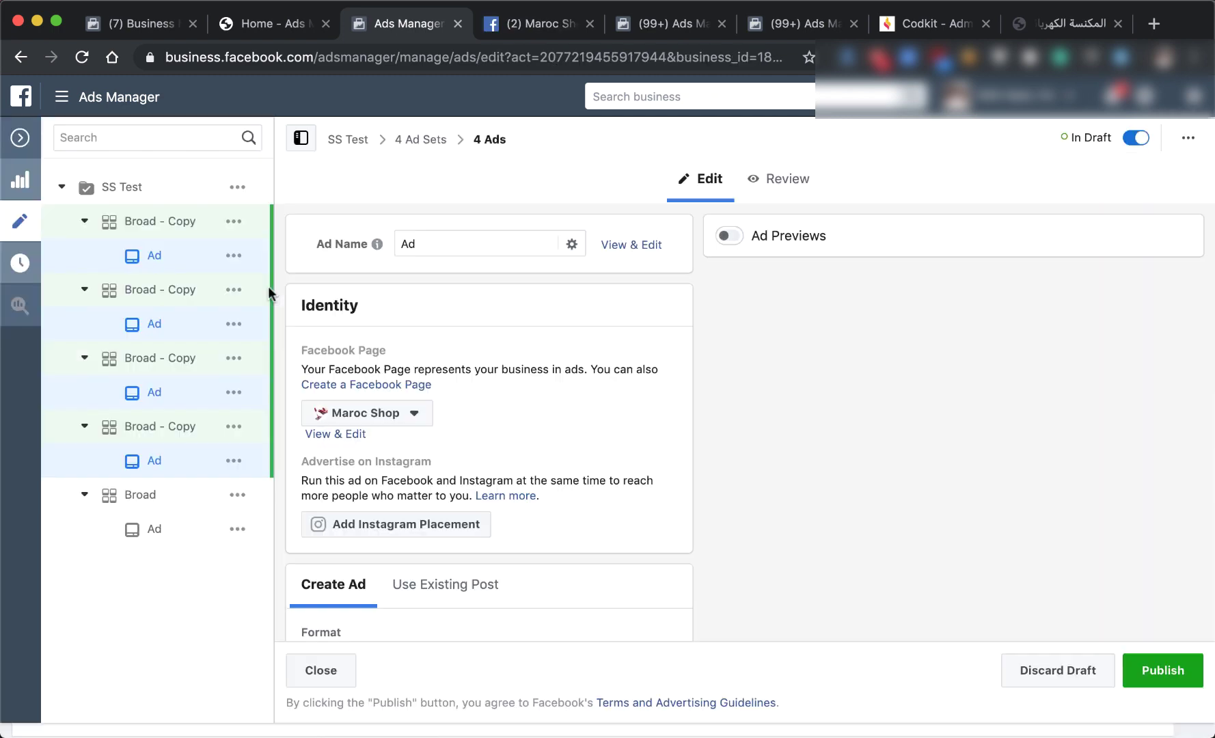
pyautogui.scroll(-5, 572, 437)
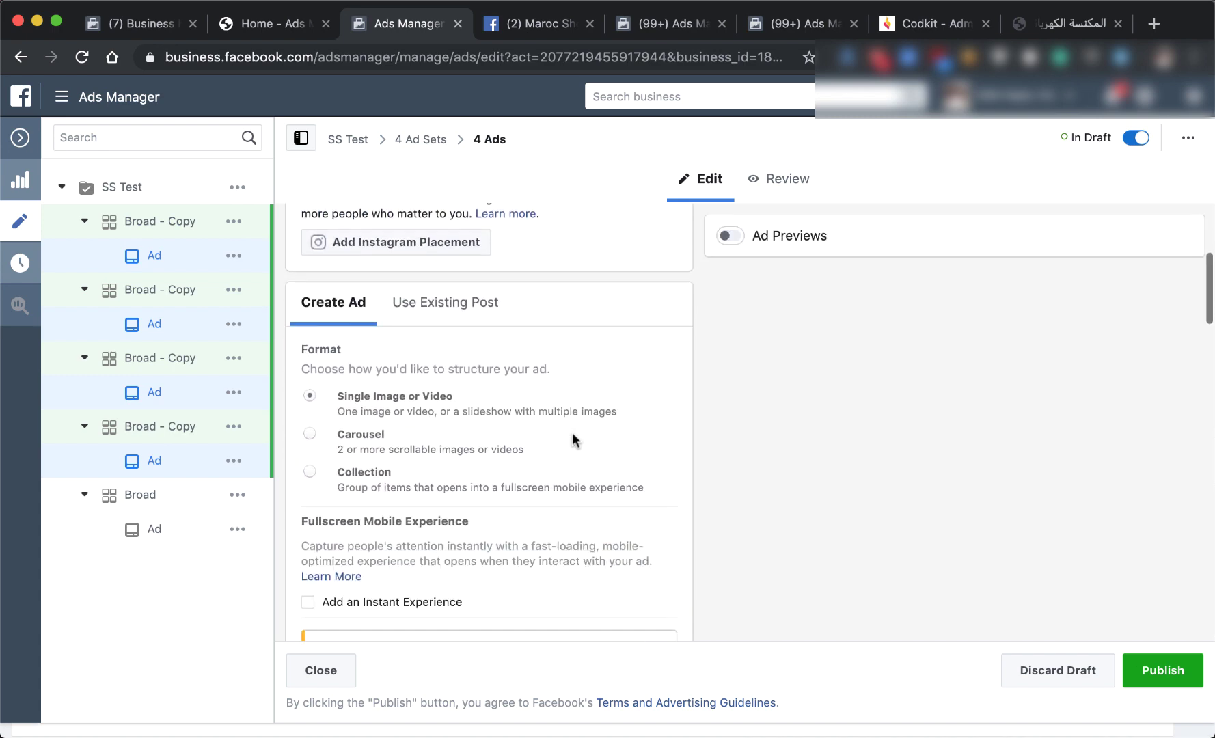
pyautogui.click(428, 302)
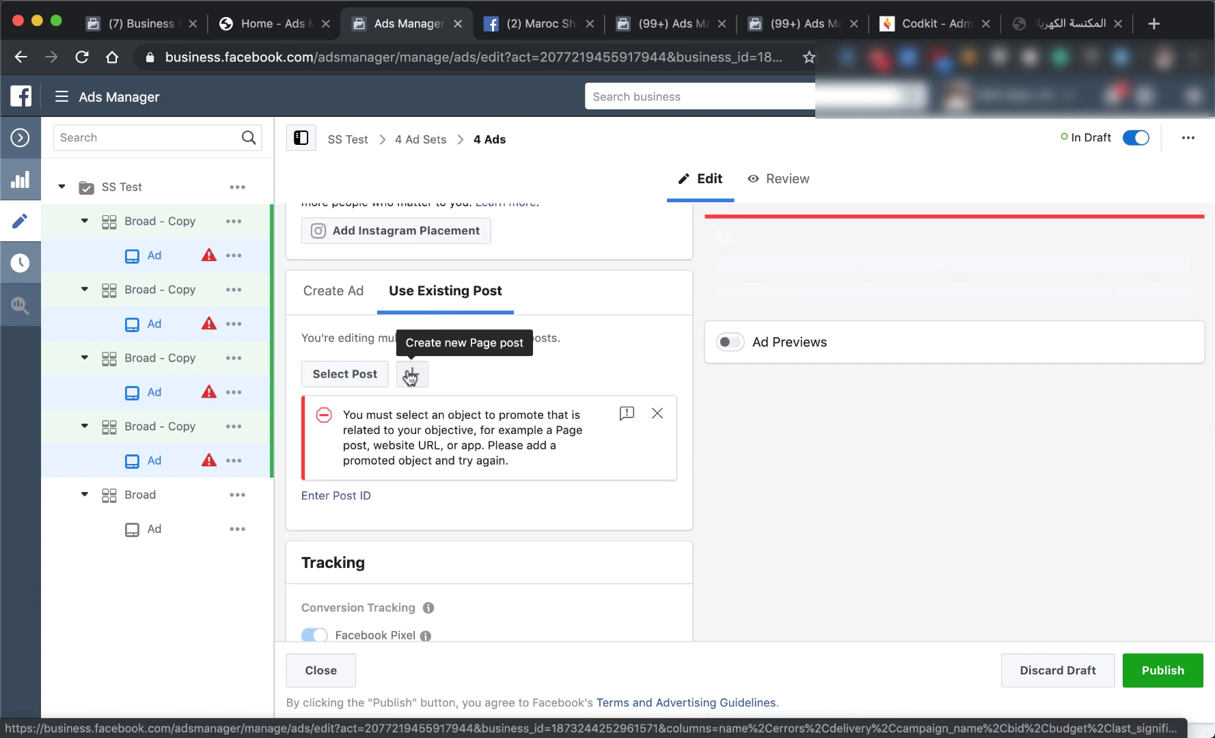
pyautogui.click(345, 496)
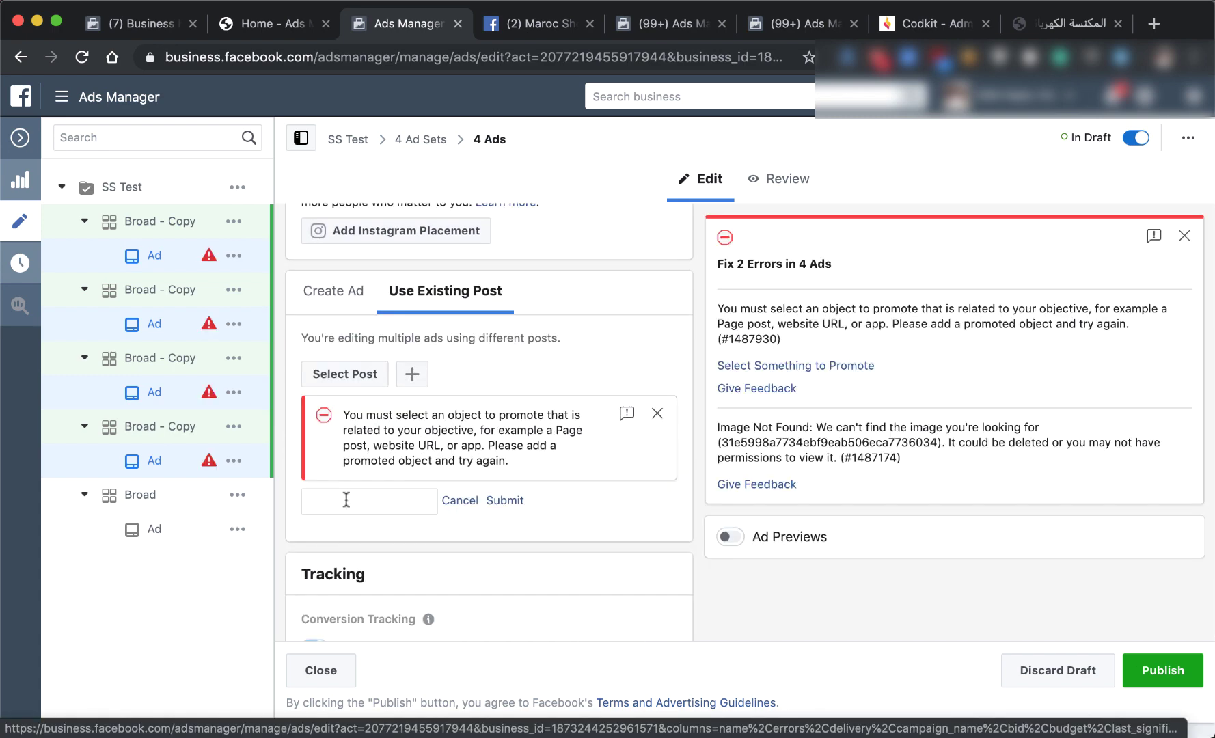
pyautogui.click(380, 499)
pyautogui.press('super+v')
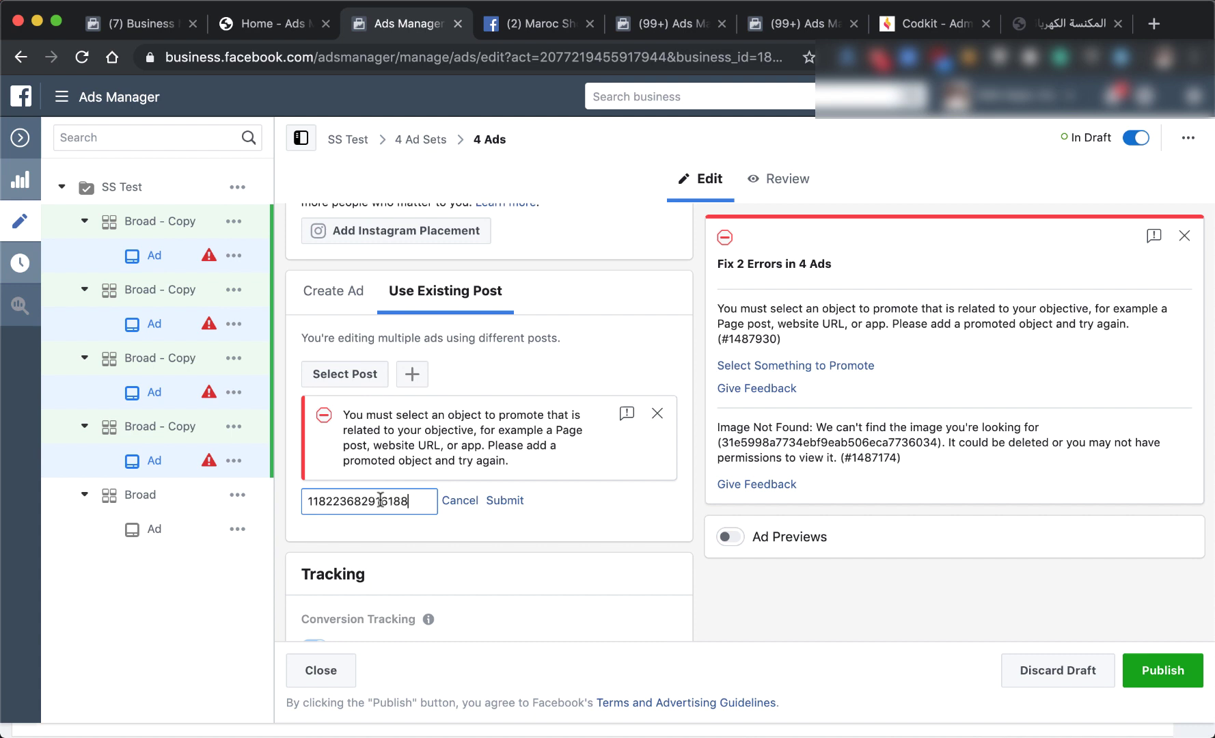
pyautogui.click(502, 504)
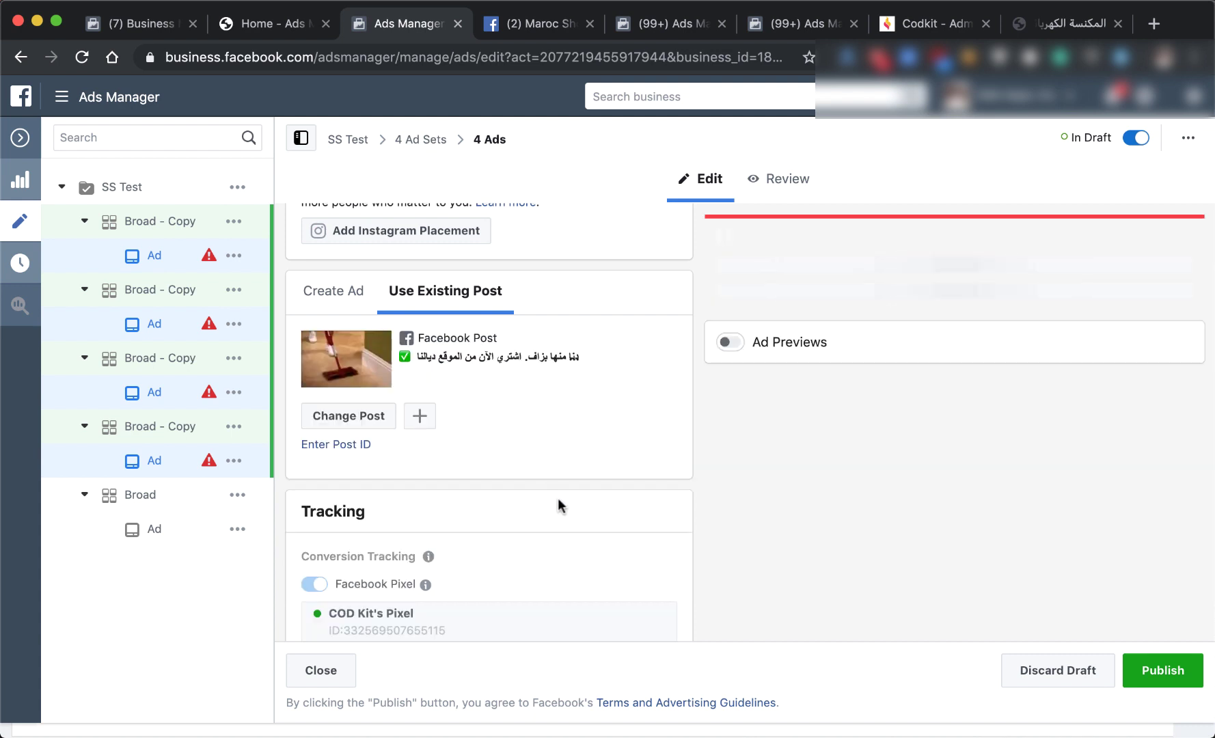
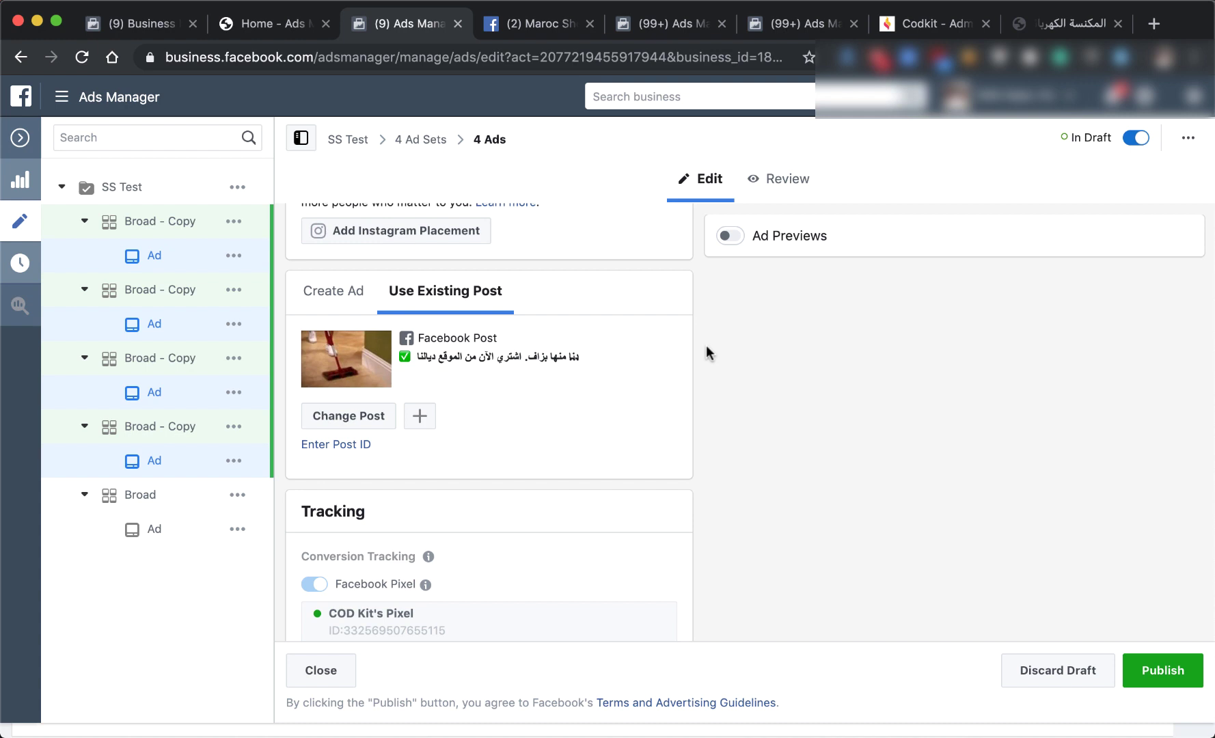
# Open the Broad - Copy ad set listed just before the original Broad ad set and add the Engaged Shoppers purchase behavior to its detailed targeting.
pyautogui.click(421, 142)
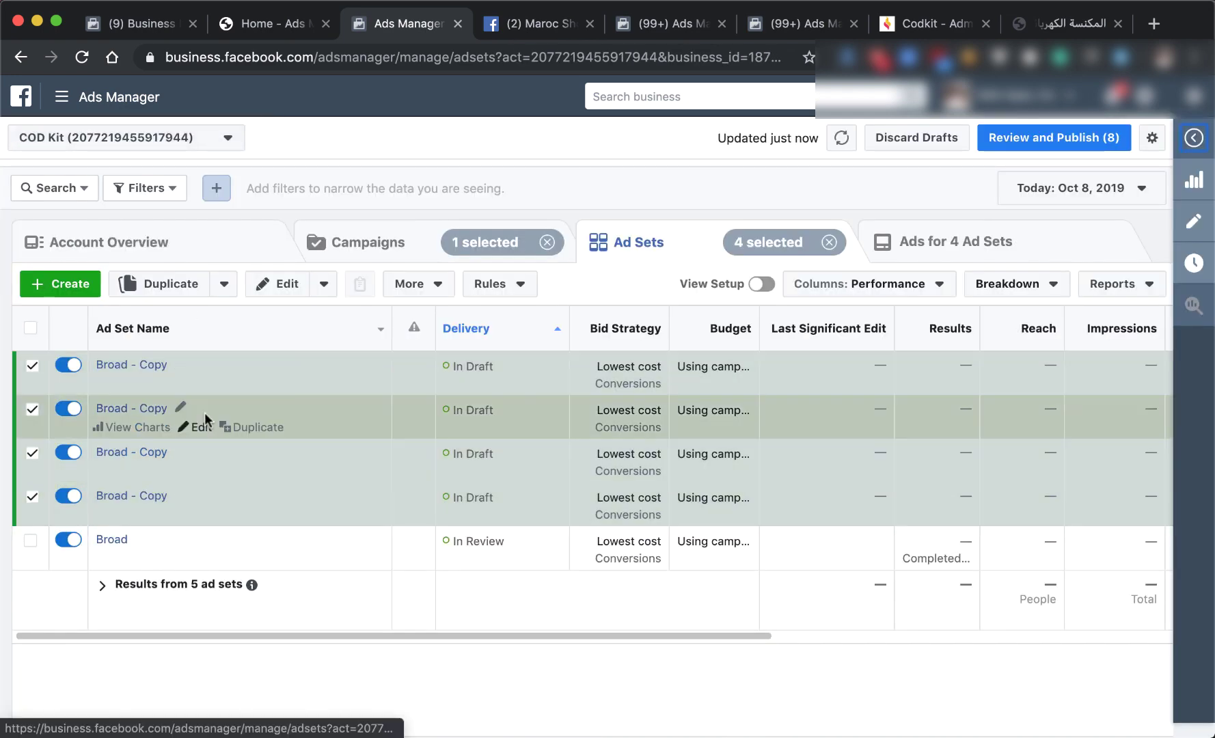
pyautogui.click(202, 384)
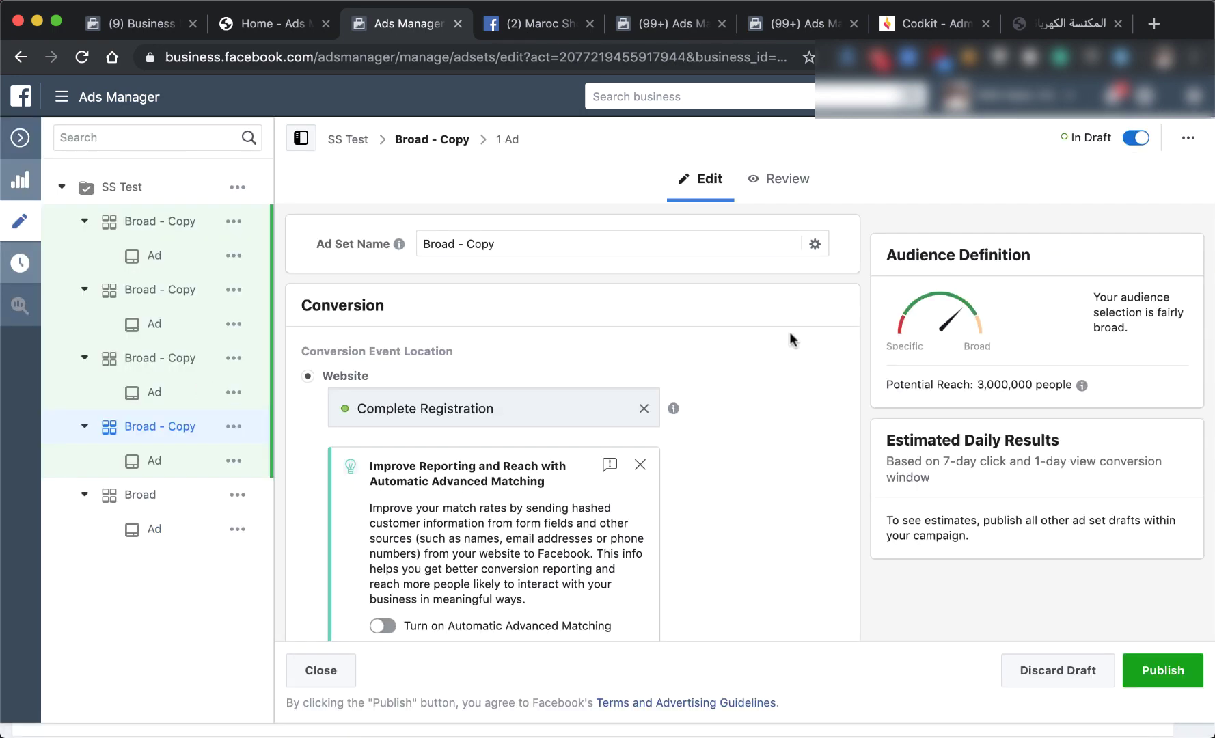
pyautogui.scroll(-15, 791, 339)
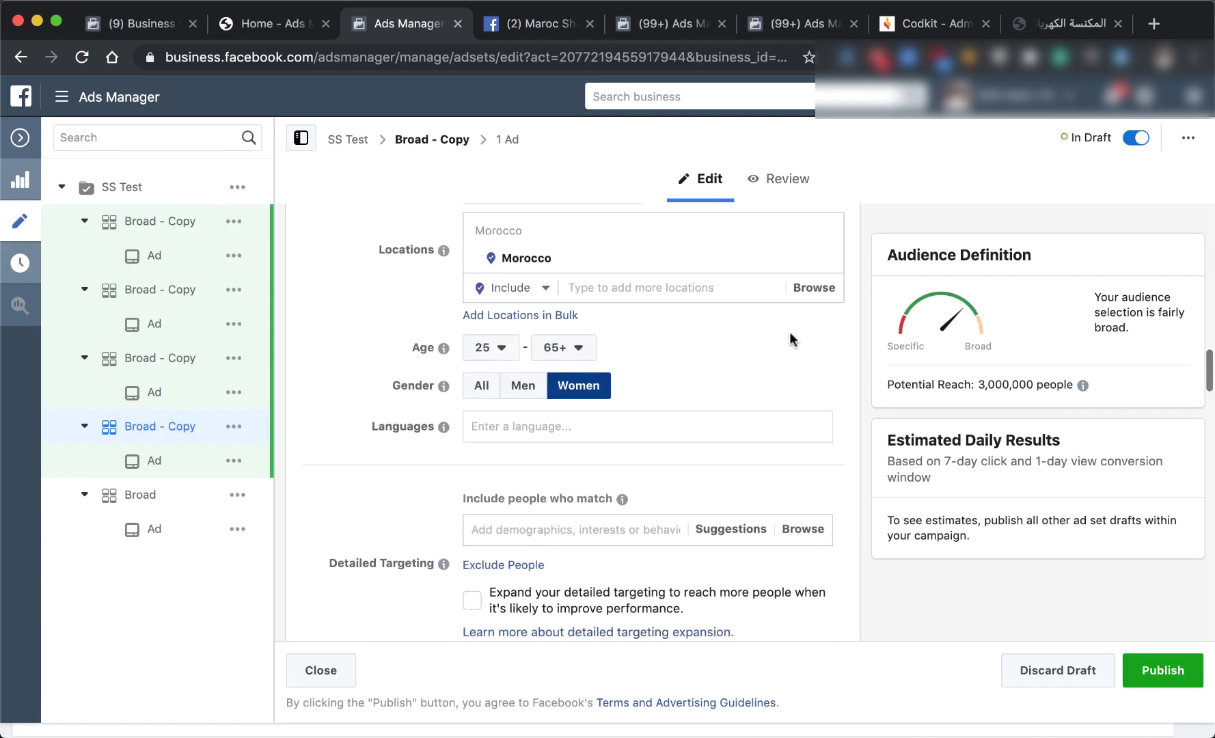
pyautogui.scroll(-5, 788, 331)
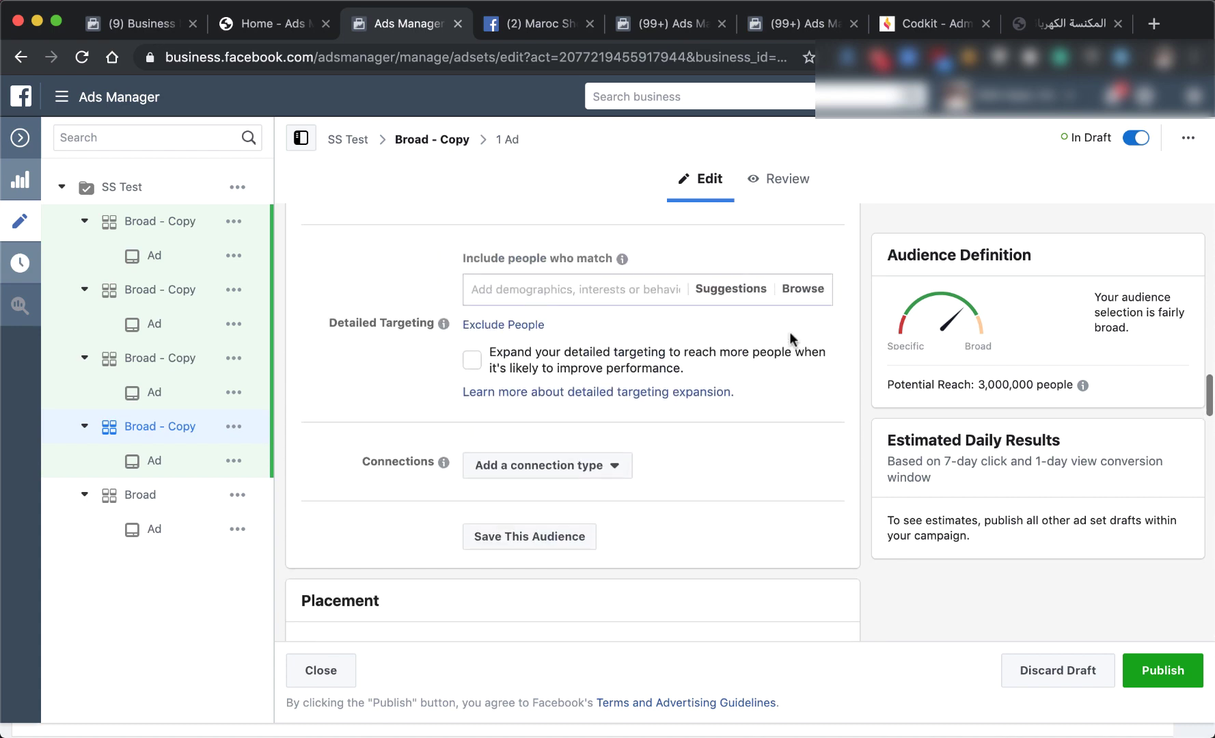
pyautogui.scroll(1, 756, 328)
pyautogui.click(591, 315)
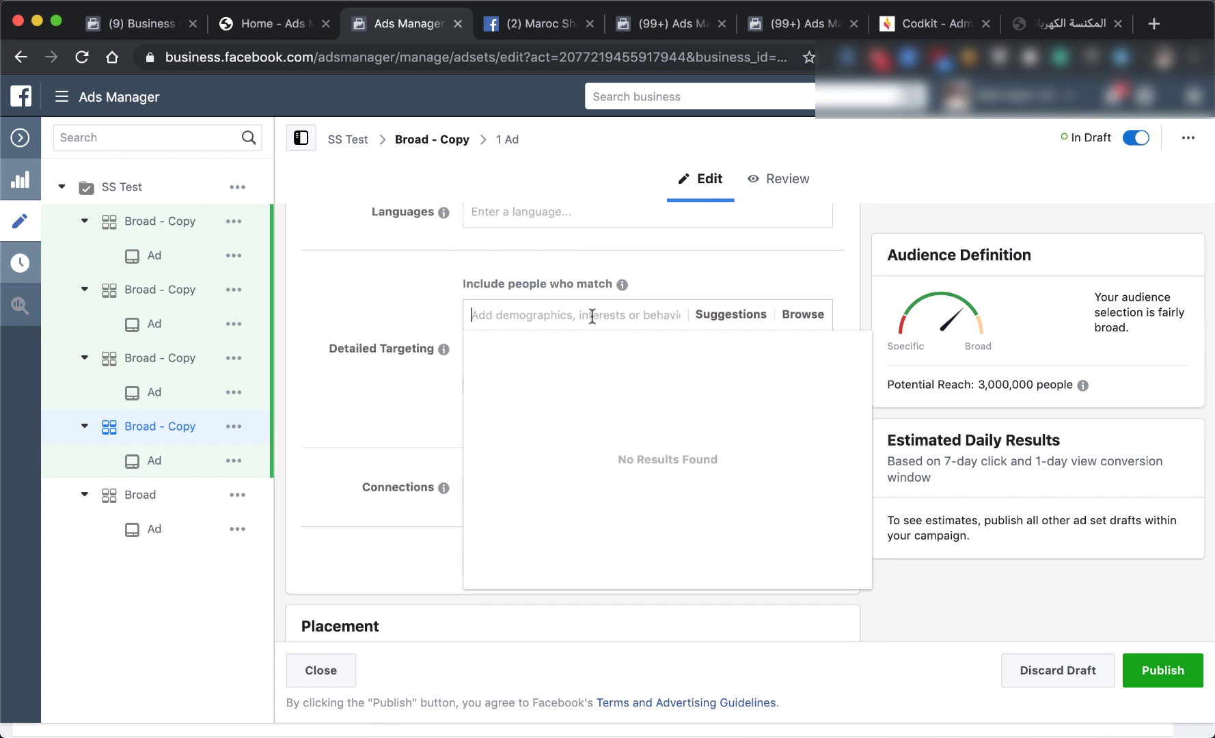
pyautogui.write('enga')
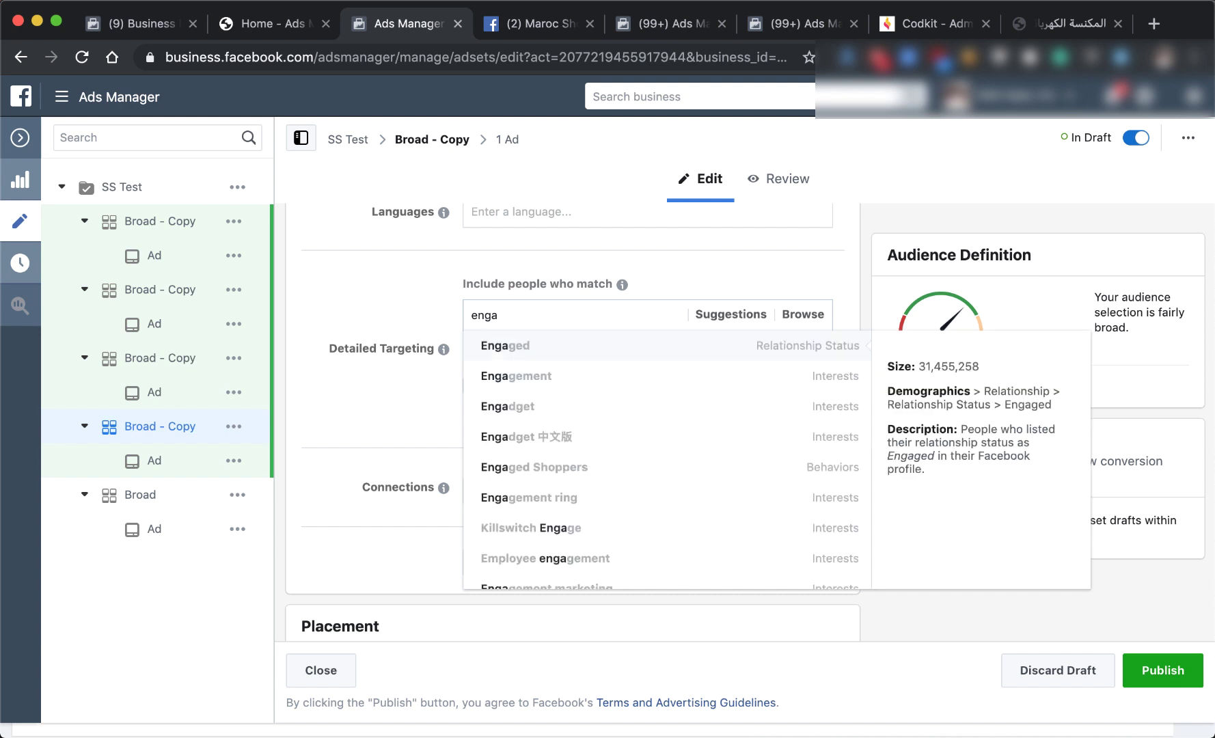
pyautogui.write('fed')
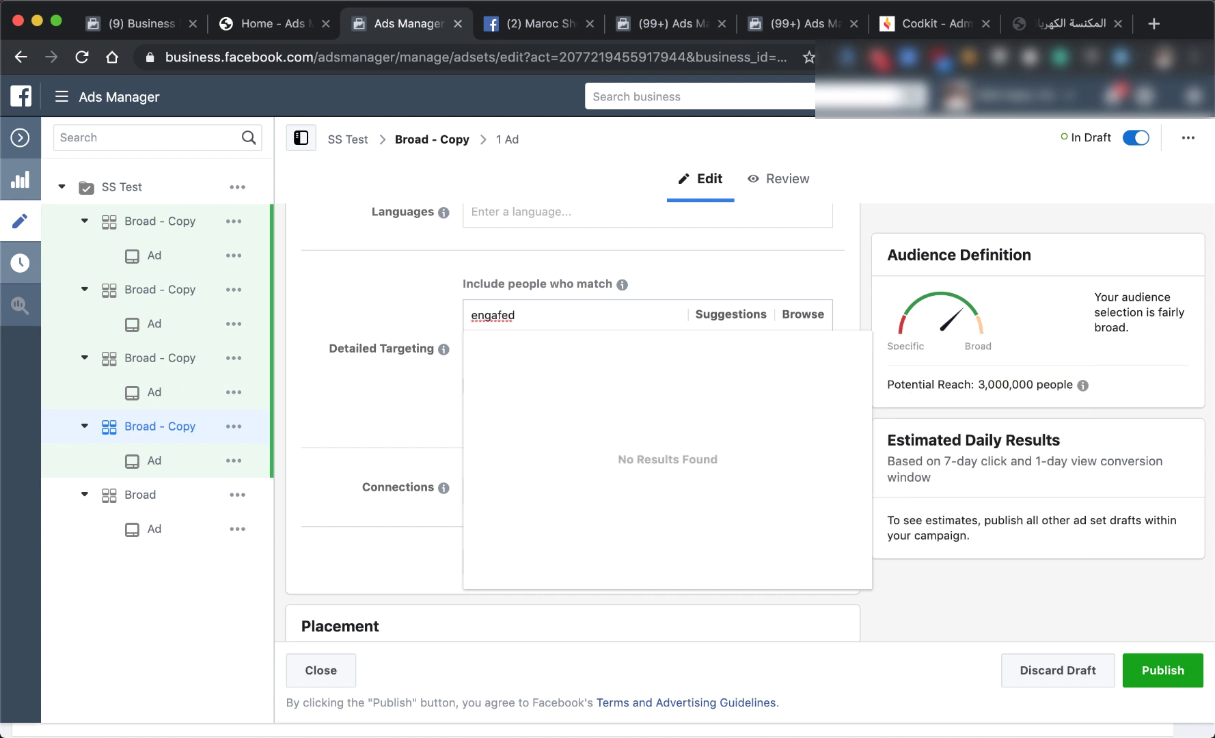
pyautogui.press('BackSpace')
pyautogui.press('BackSpace')
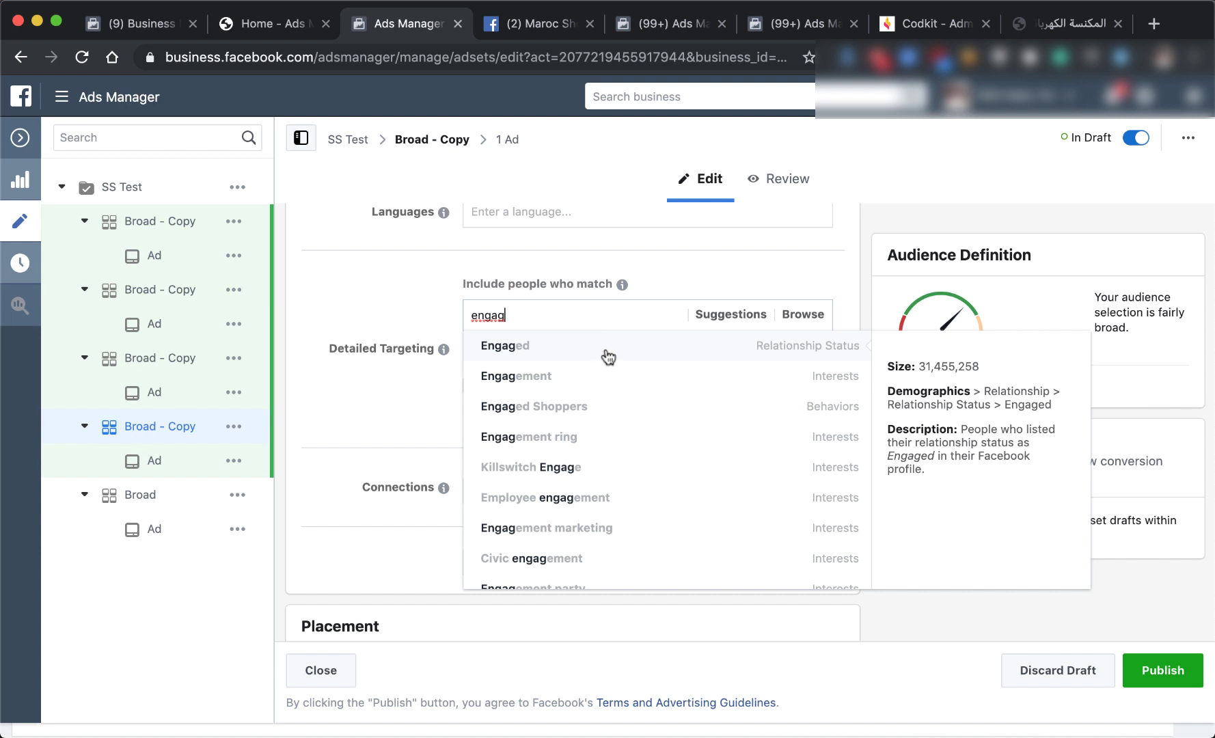
pyautogui.click(610, 407)
pyautogui.click(800, 262)
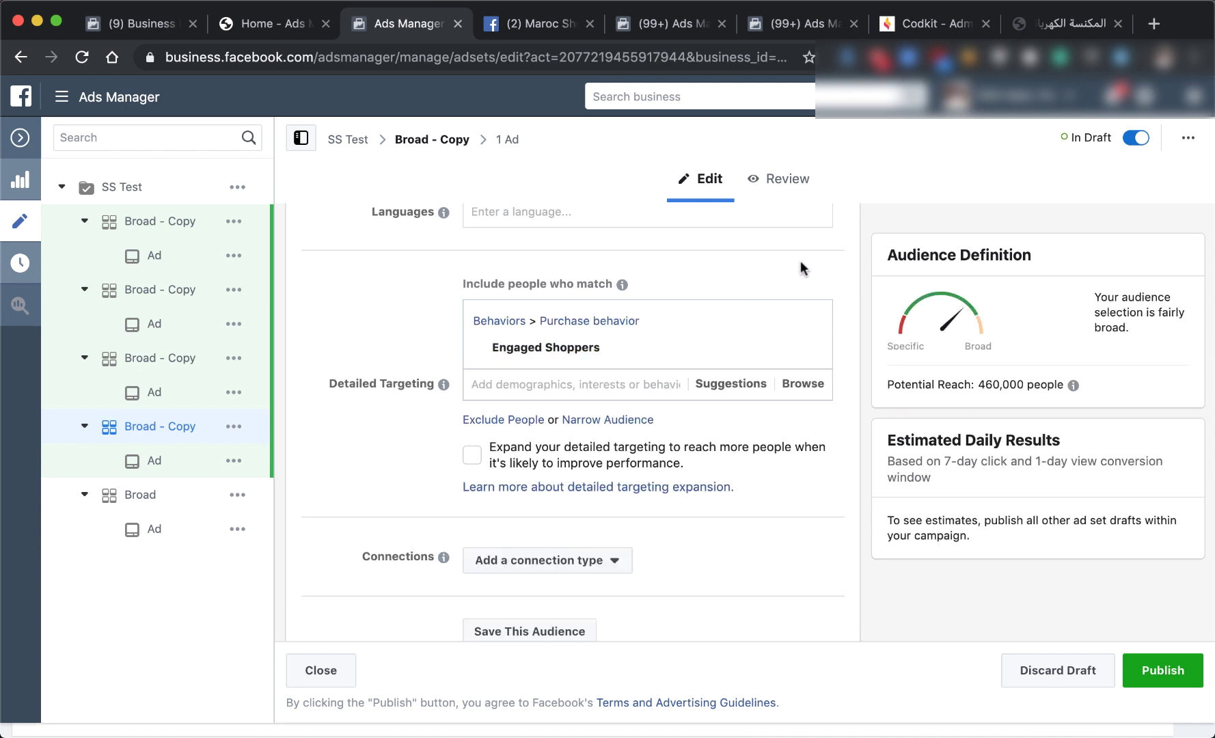
# Rename the ad set targeting the purchase behavior as Engaged Shoppers, copying the name from its detailed targeting.
pyautogui.scroll(1, 800, 263)
pyautogui.moveTo(619, 375); pyautogui.dragTo(492, 377)
pyautogui.press('super+c')
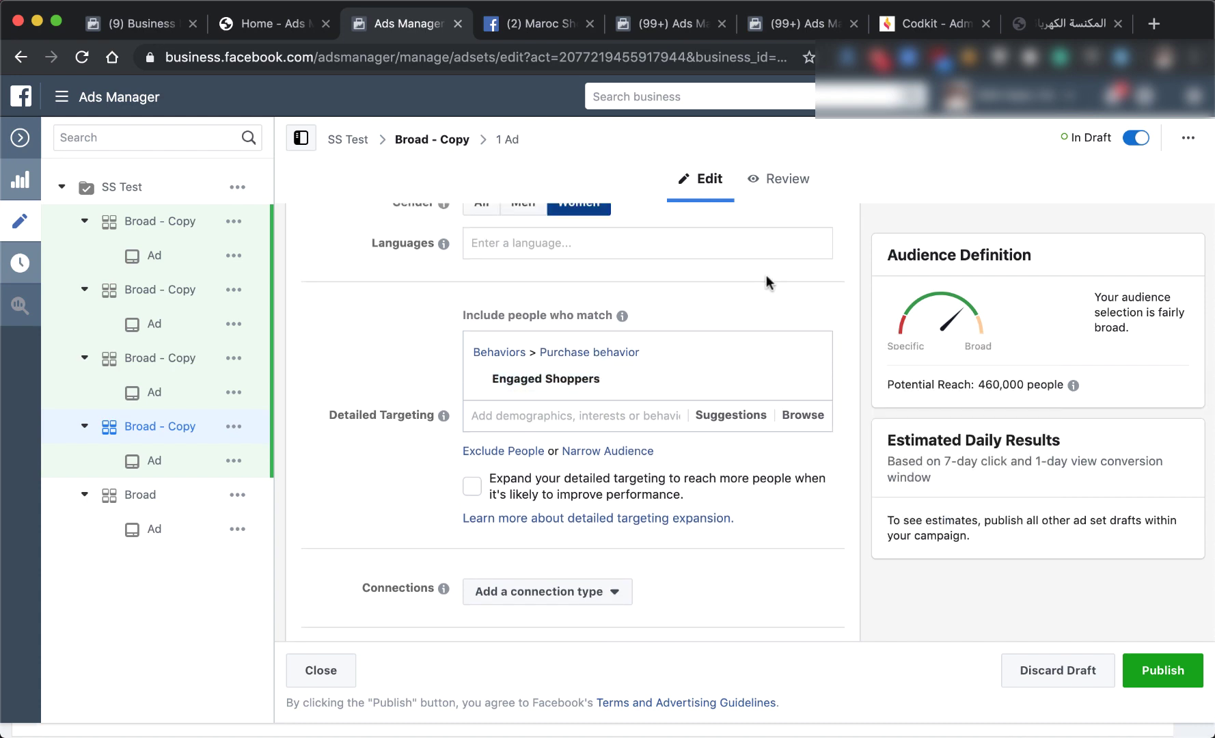
pyautogui.scroll(15, 766, 274)
pyautogui.tripleClick(535, 243)
pyautogui.press('super+v')
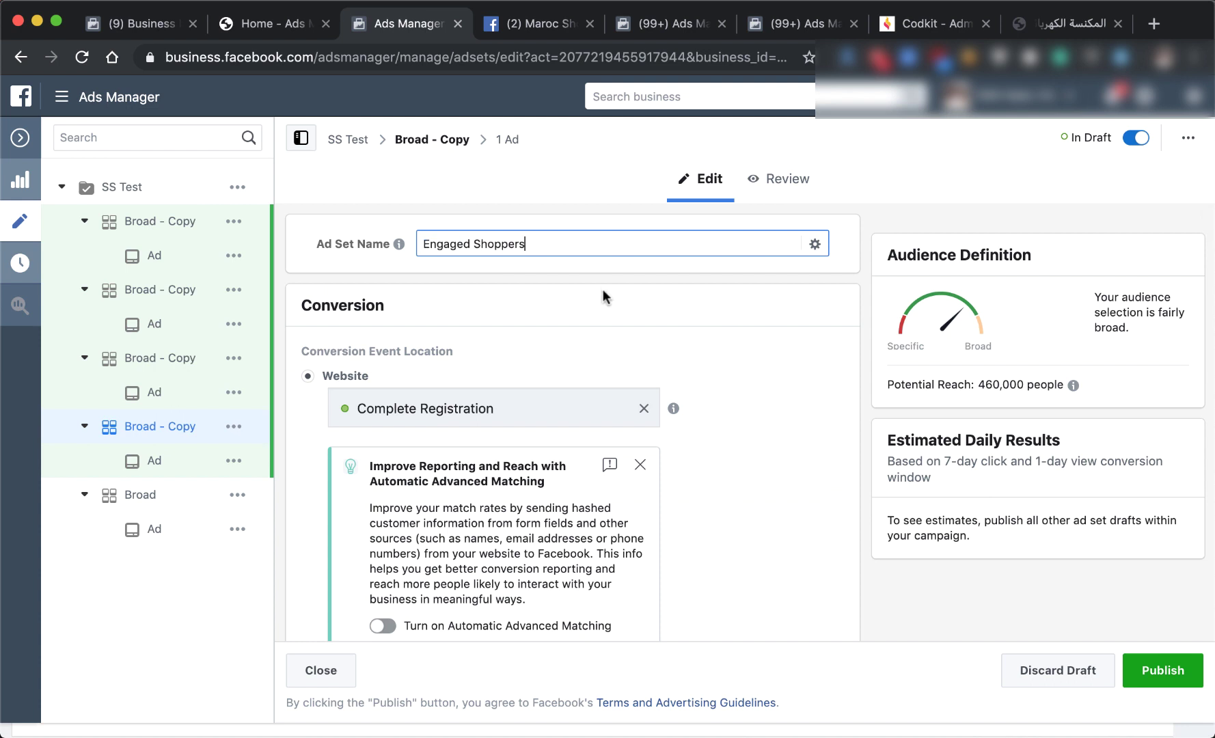
pyautogui.click(603, 290)
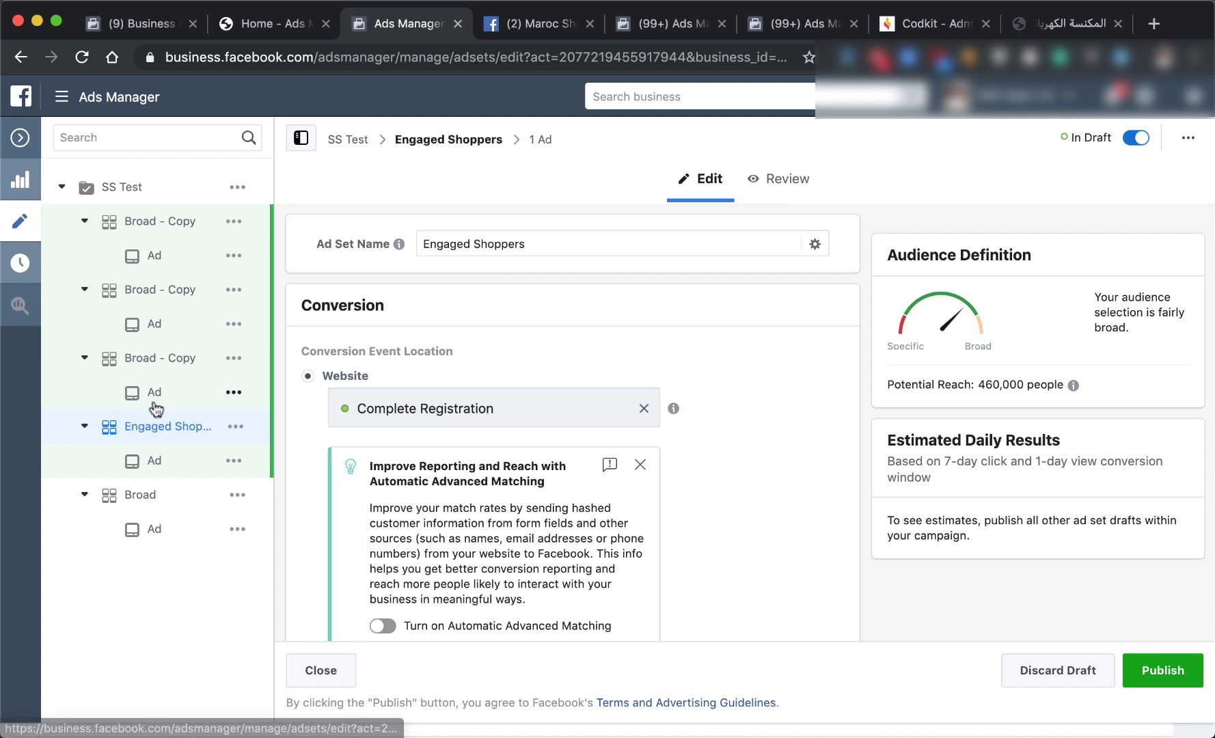
# Rename the first Broad - Copy ad set under the SS Test campaign as Retargeting.
pyautogui.click(147, 224)
pyautogui.tripleClick(537, 247)
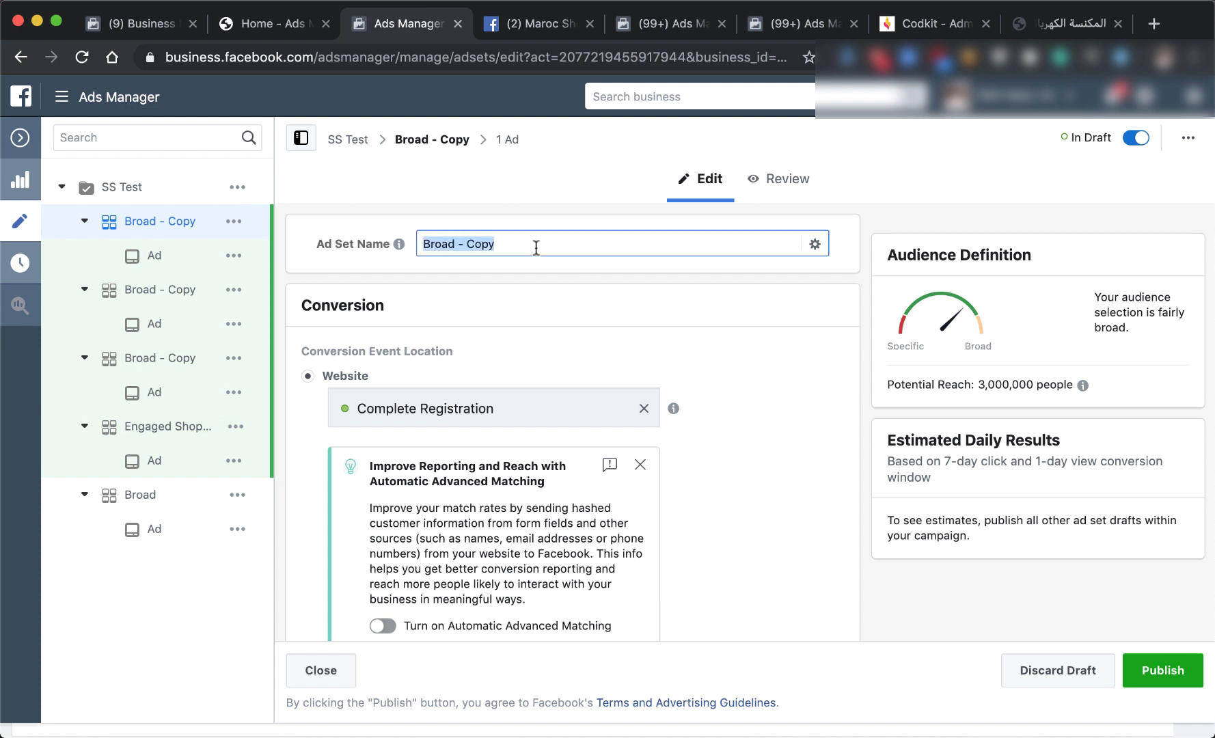
pyautogui.write('Retarg')
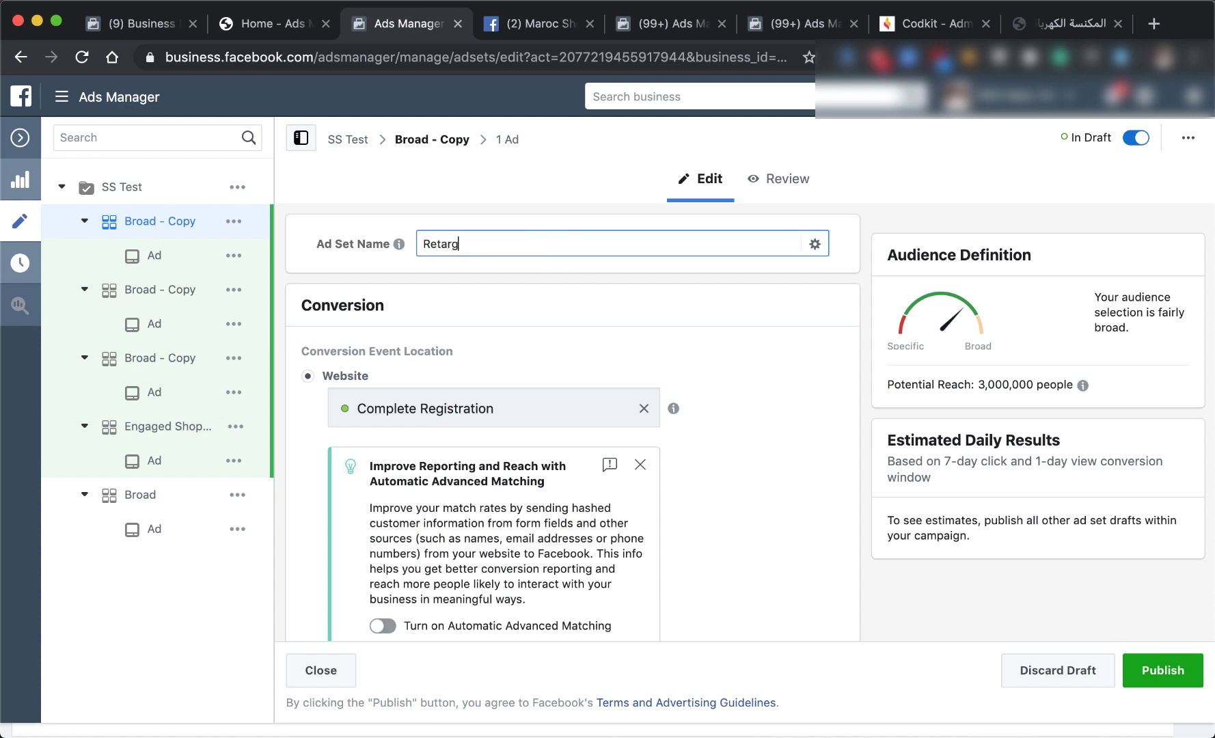
pyautogui.write('eting')
pyautogui.click(756, 336)
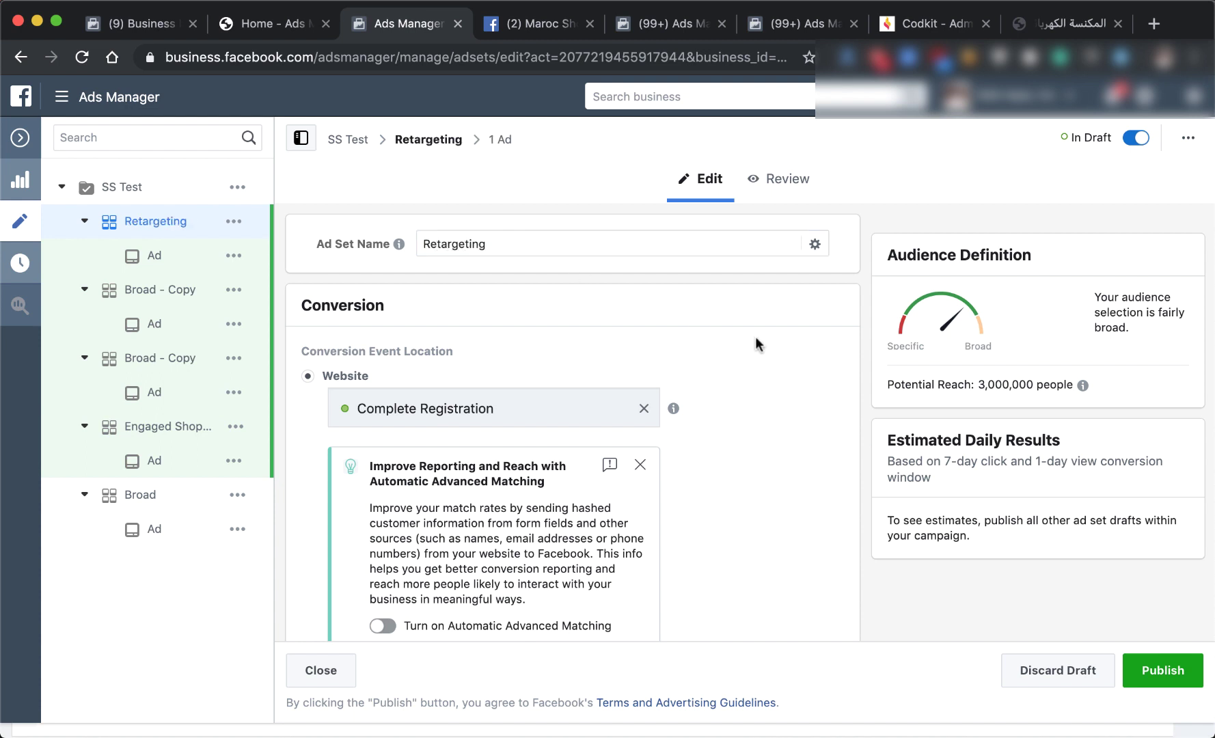
# Add the custom audiences SS video 50% views and SS Visit No Buy to the Retargeting ad set.
pyautogui.scroll(-5, 756, 336)
pyautogui.scroll(-12, 756, 336)
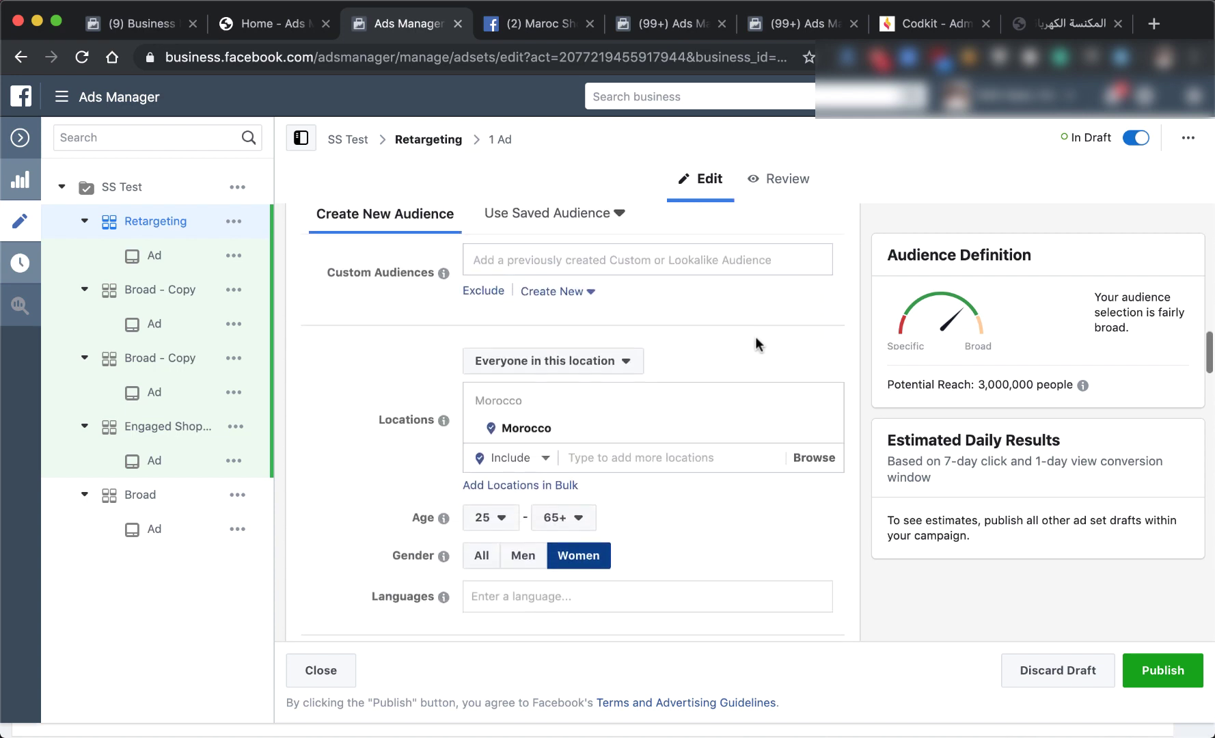
pyautogui.click(584, 250)
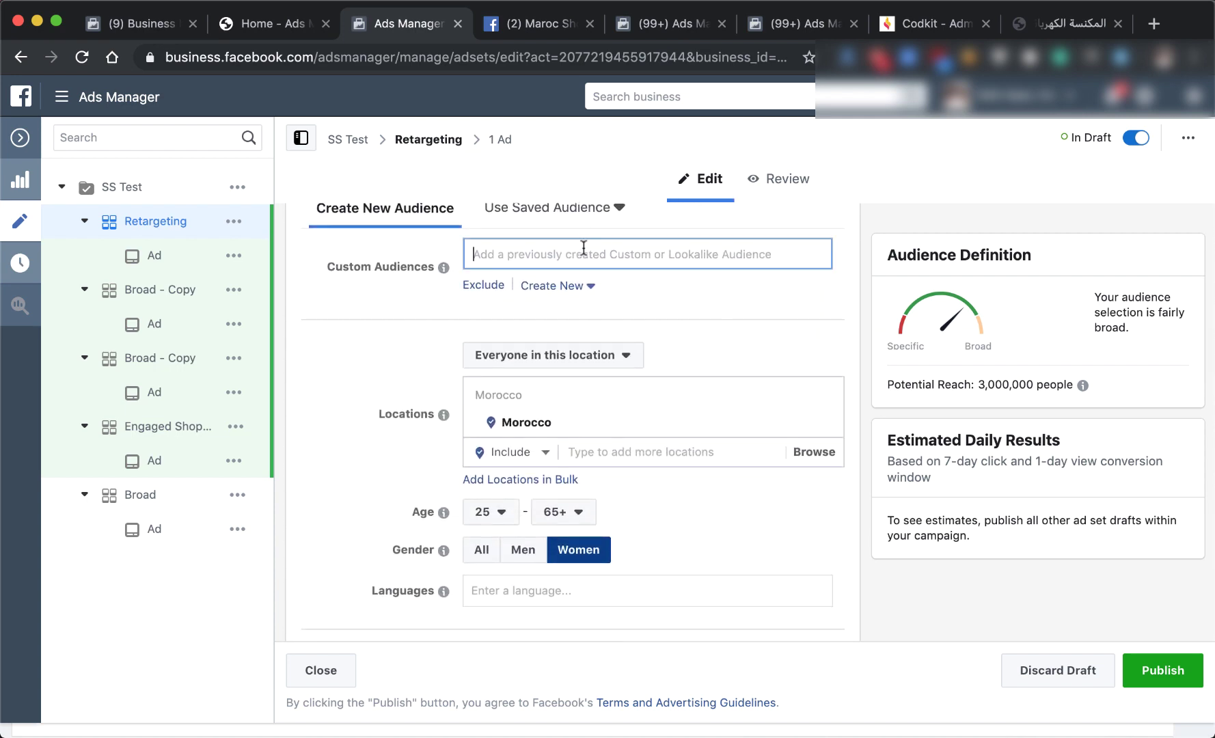
pyautogui.click(582, 254)
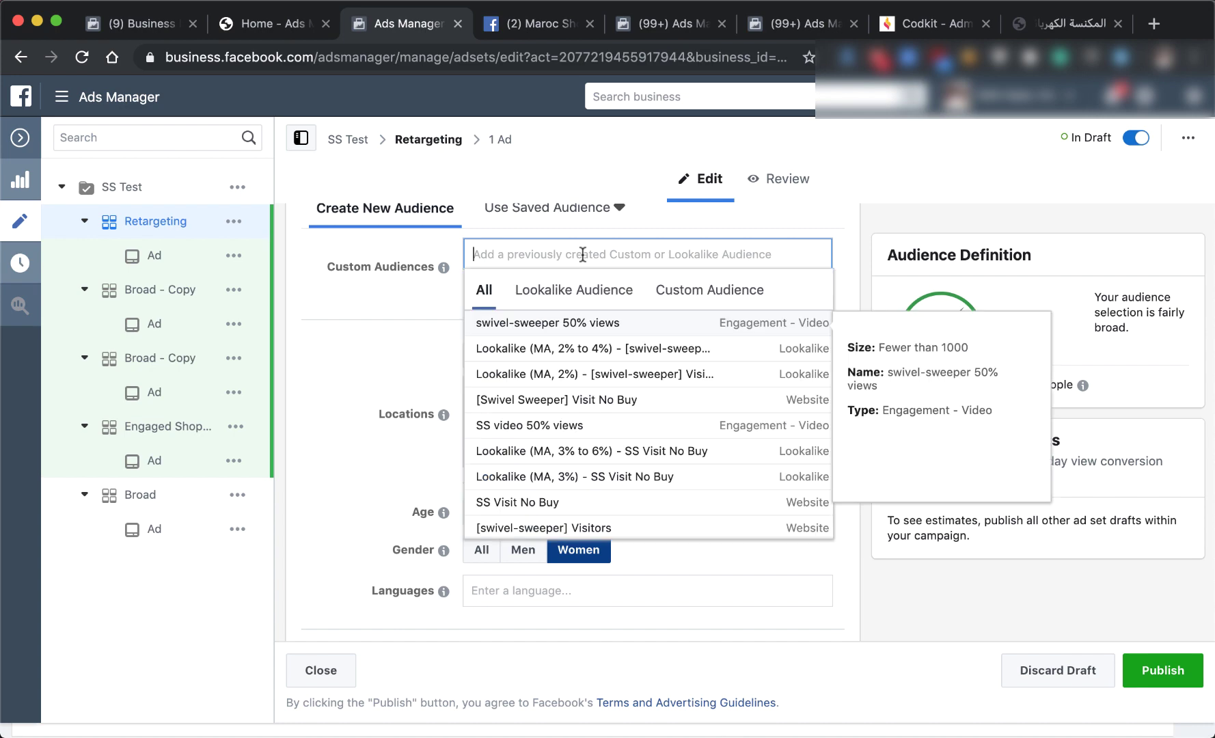
pyautogui.write('SS')
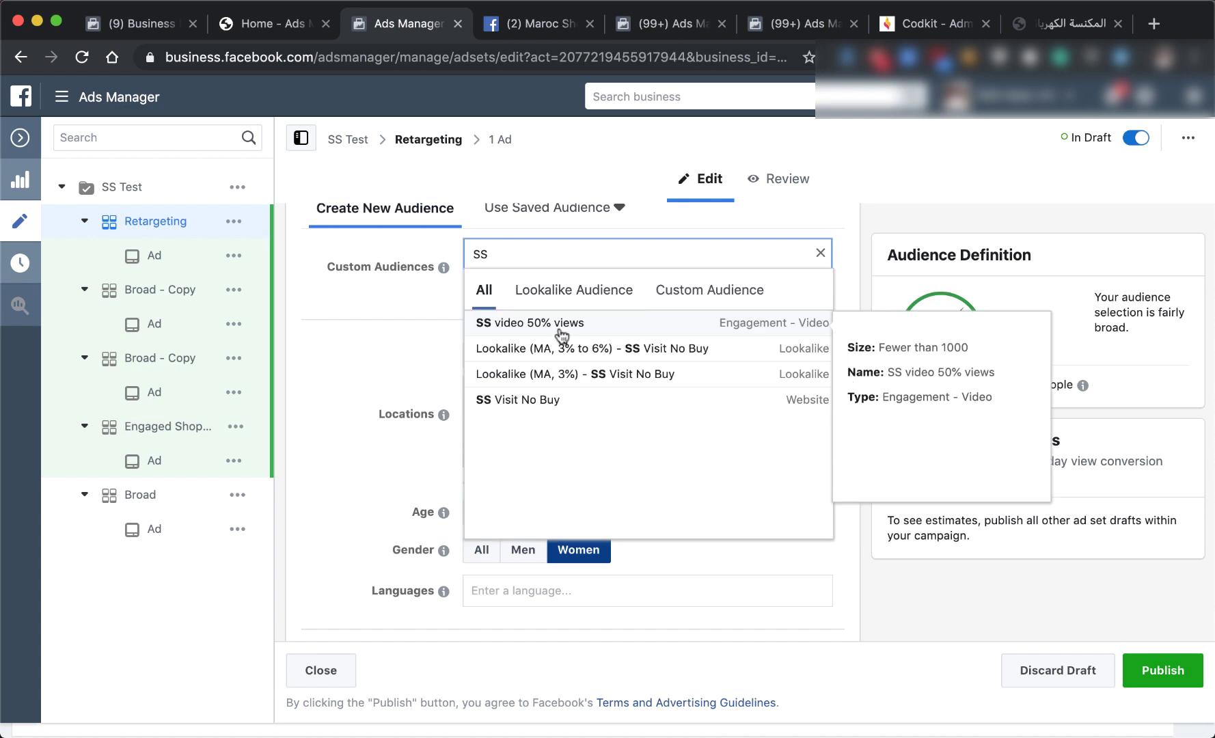
pyautogui.click(544, 327)
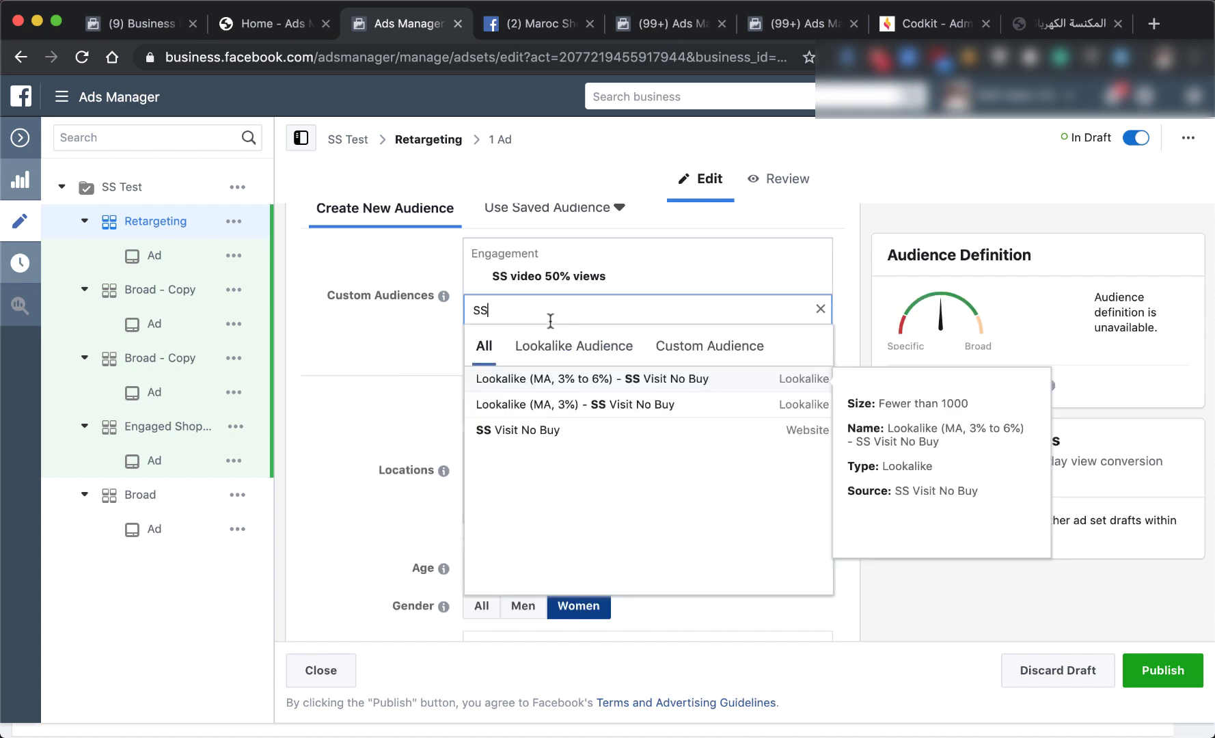
pyautogui.click(524, 430)
pyautogui.click(839, 314)
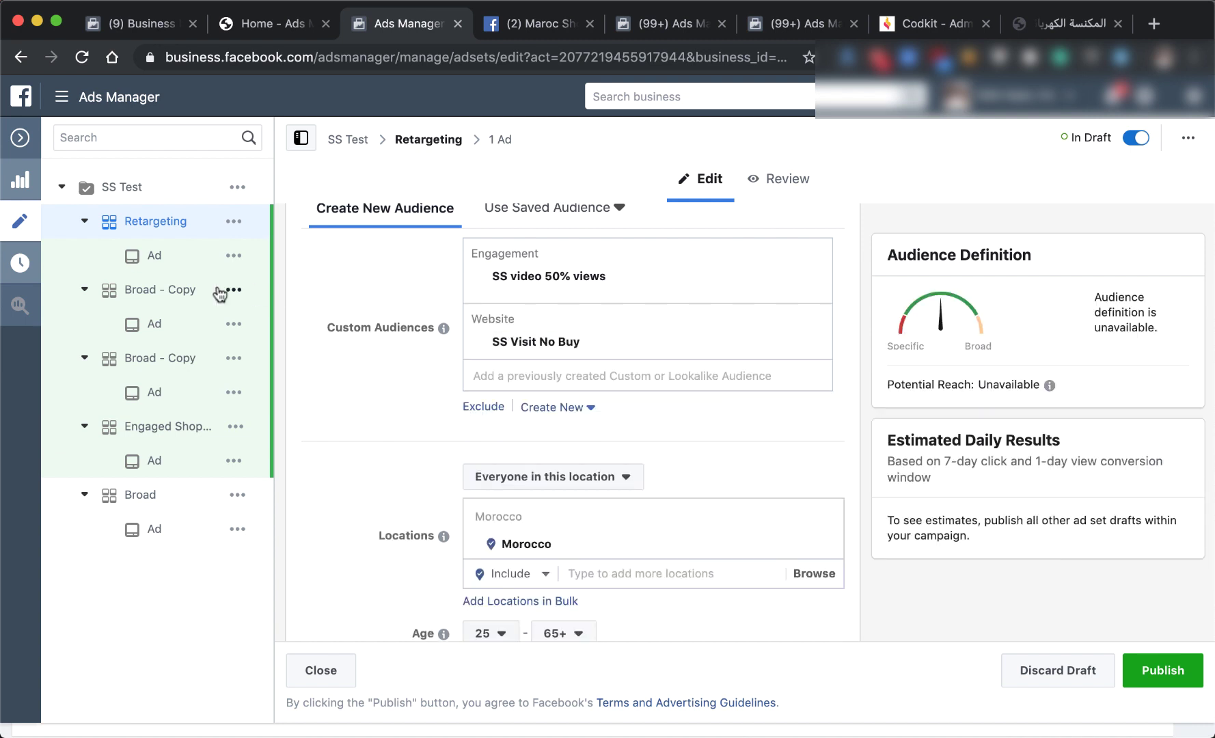
# Set the custom audience of the Broad - Copy ad set following Retargeting to Lookalike (MA, 3%) - SS Visit No Buy.
pyautogui.click(147, 294)
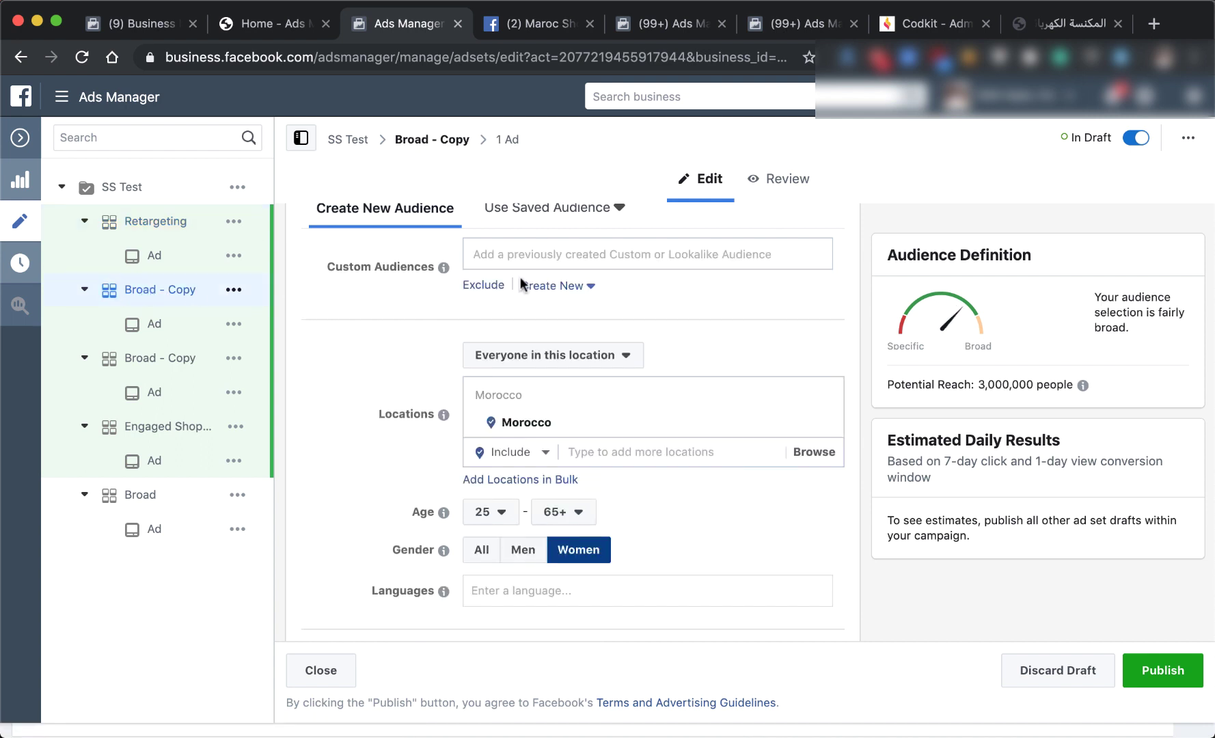
pyautogui.click(594, 276)
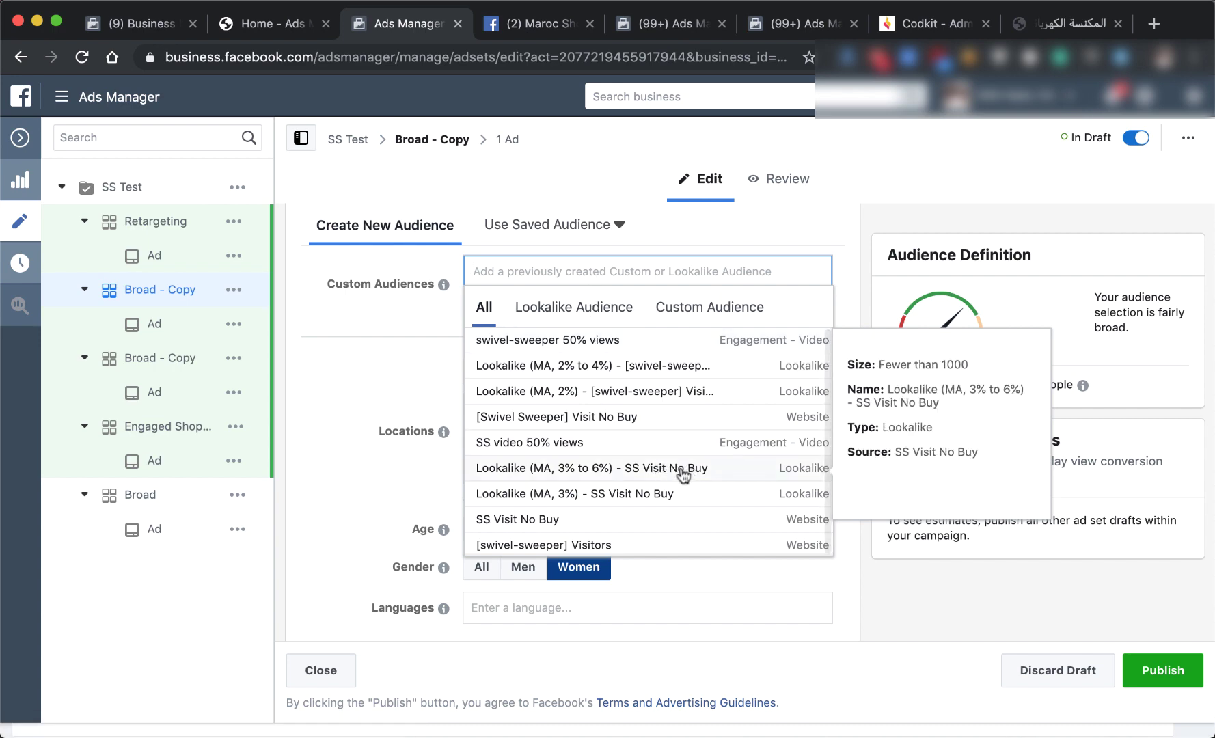
pyautogui.click(608, 494)
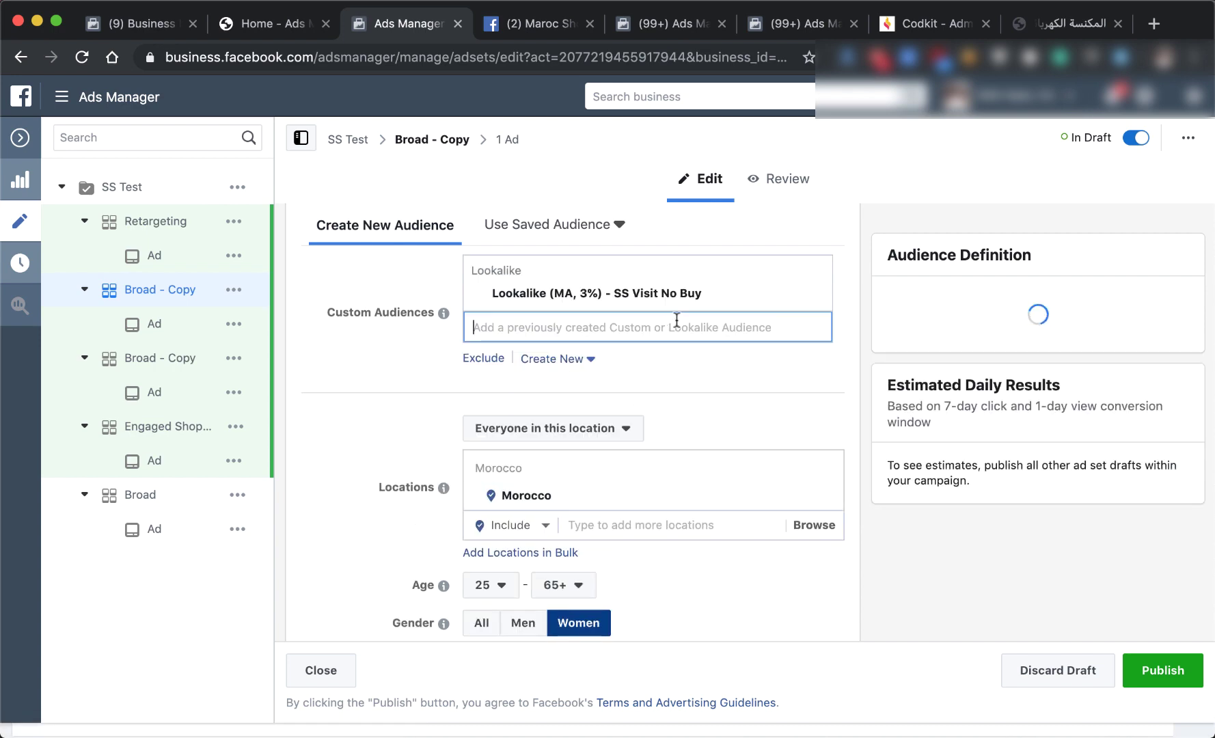
# Copy the selected lookalike audience's name and rename the ad set as Lookalike (MA, 3%) - SS Visit No Buy.
pyautogui.moveTo(710, 287); pyautogui.dragTo(493, 299)
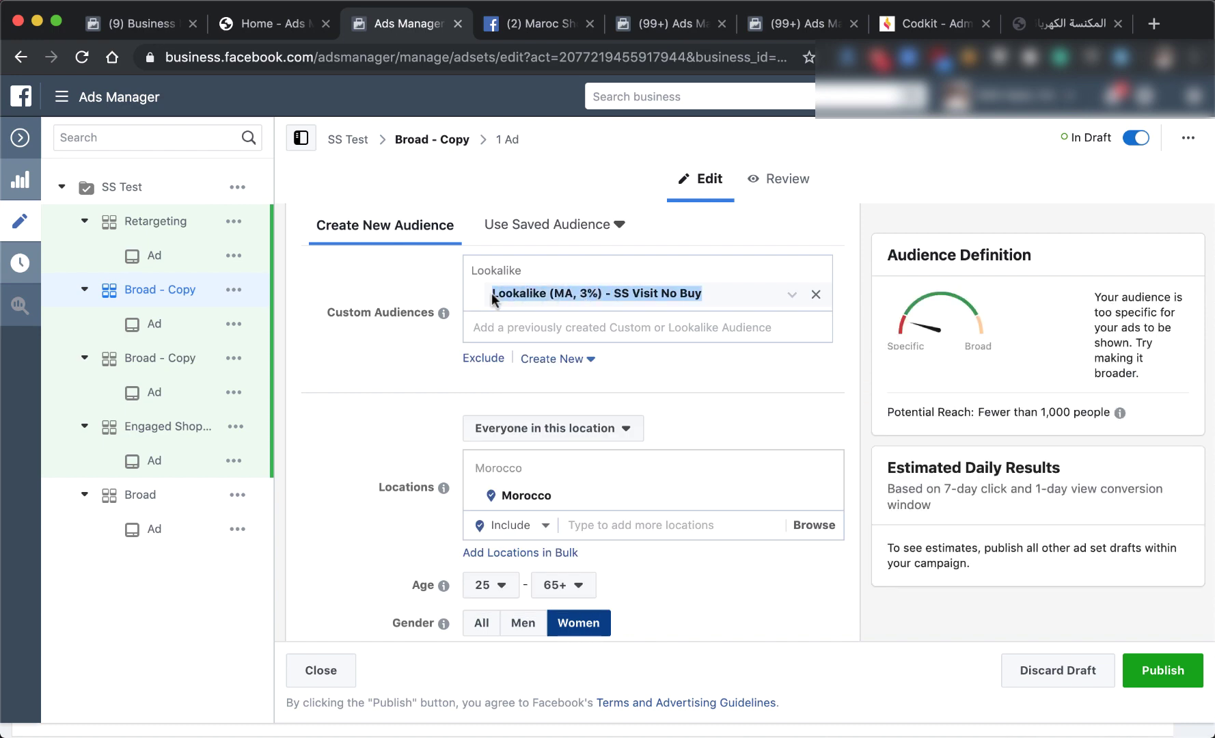
pyautogui.click(838, 341)
pyautogui.scroll(10, 838, 341)
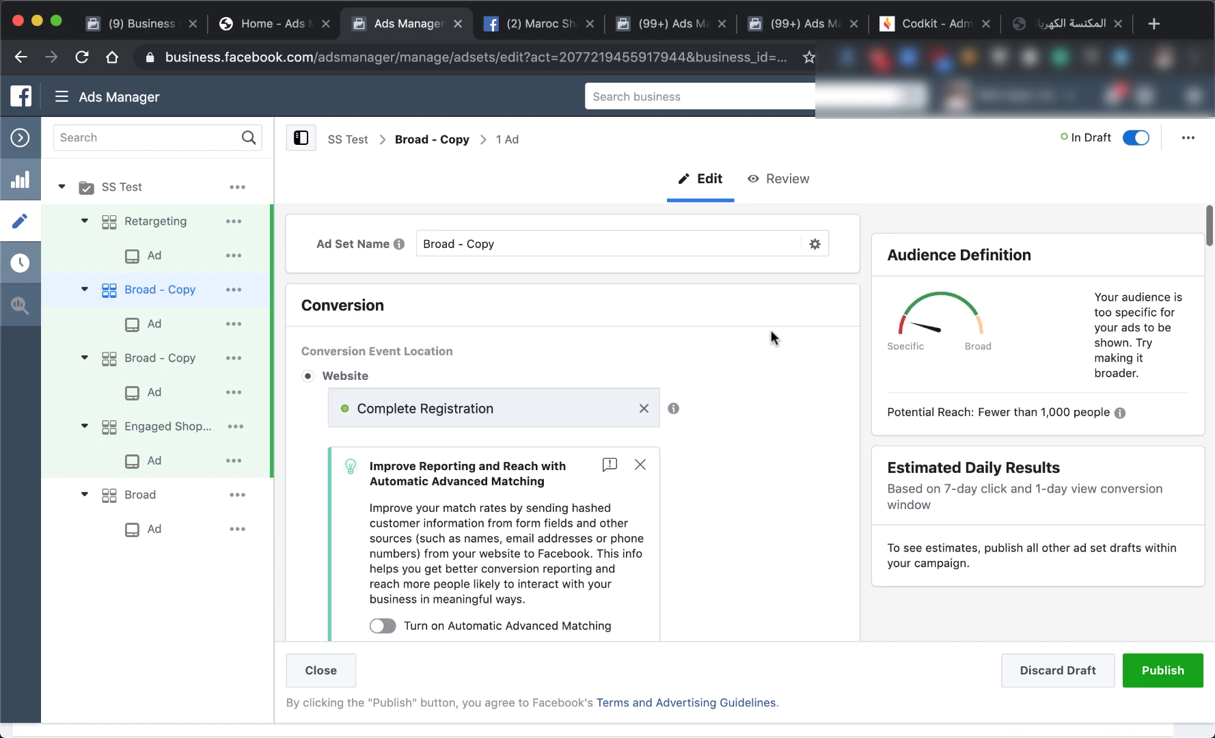
pyautogui.tripleClick(530, 233)
pyautogui.press('super+v')
pyautogui.click(678, 328)
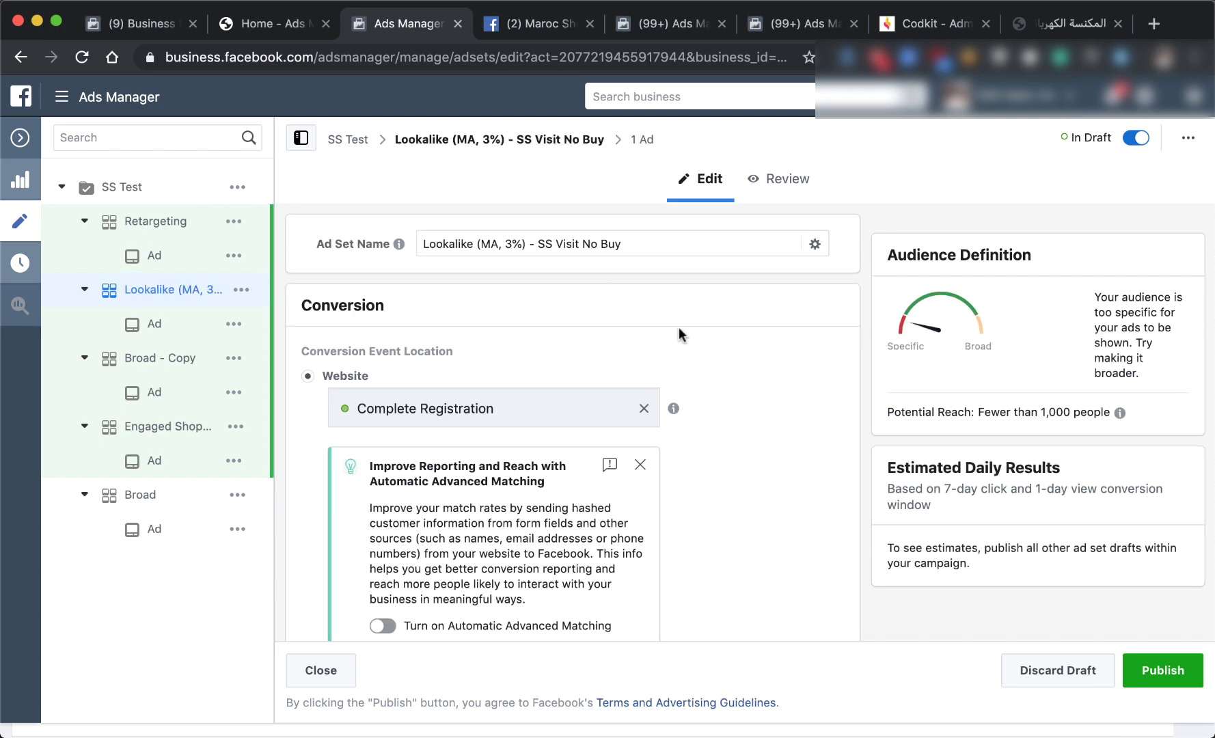
# Add the Lookalike (MA, 3% to 6%) - SS Visit No Buy audience to the remaining Broad - Copy ad set.
pyautogui.click(162, 357)
pyautogui.scroll(-10, 720, 369)
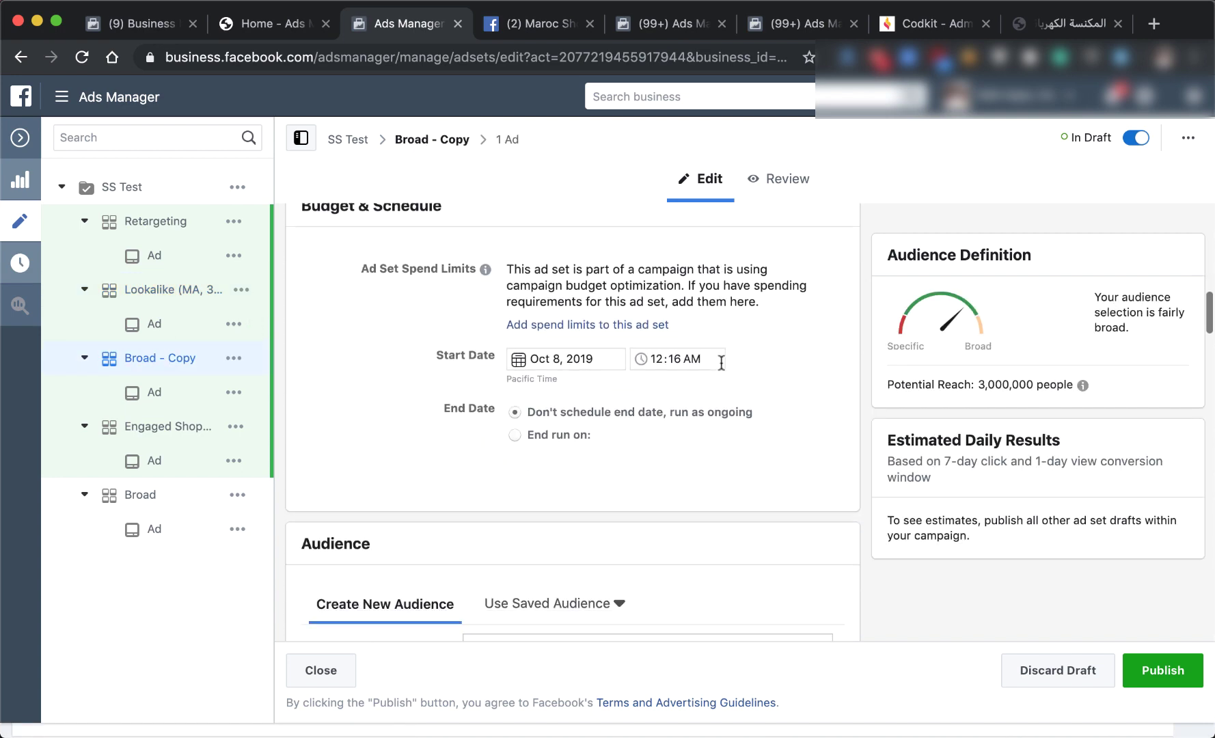
pyautogui.scroll(-8, 720, 361)
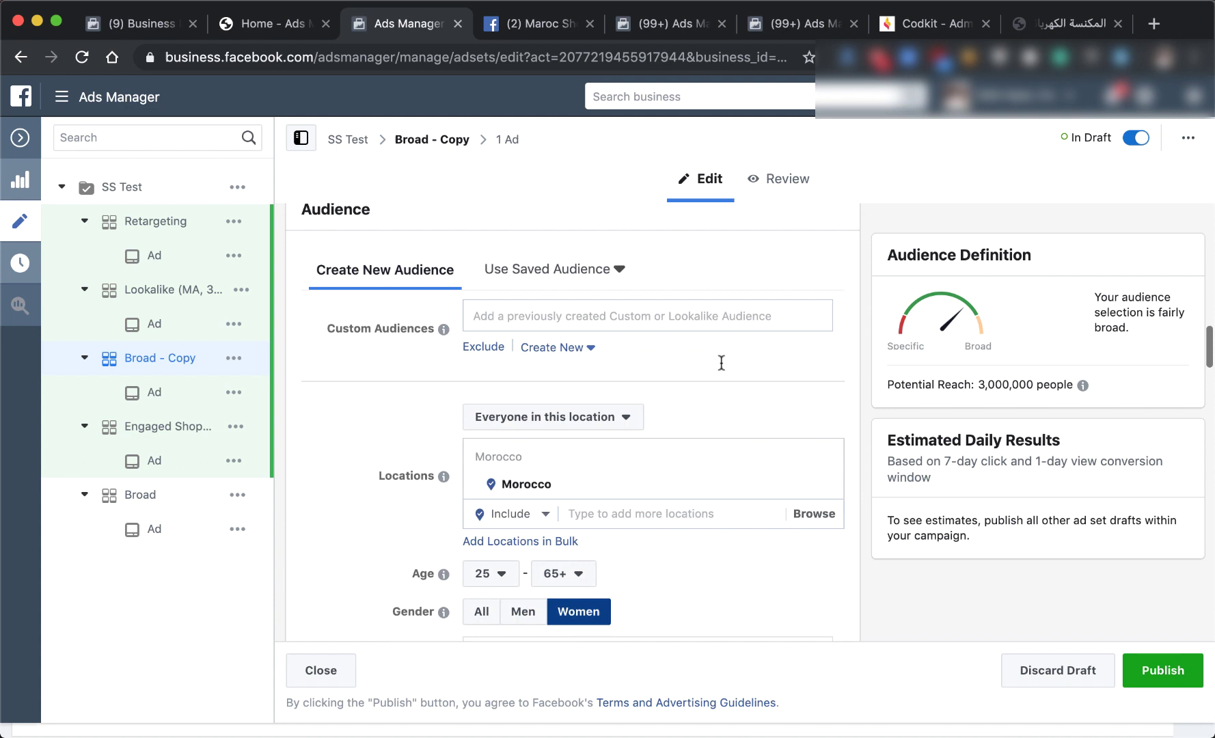
pyautogui.click(579, 305)
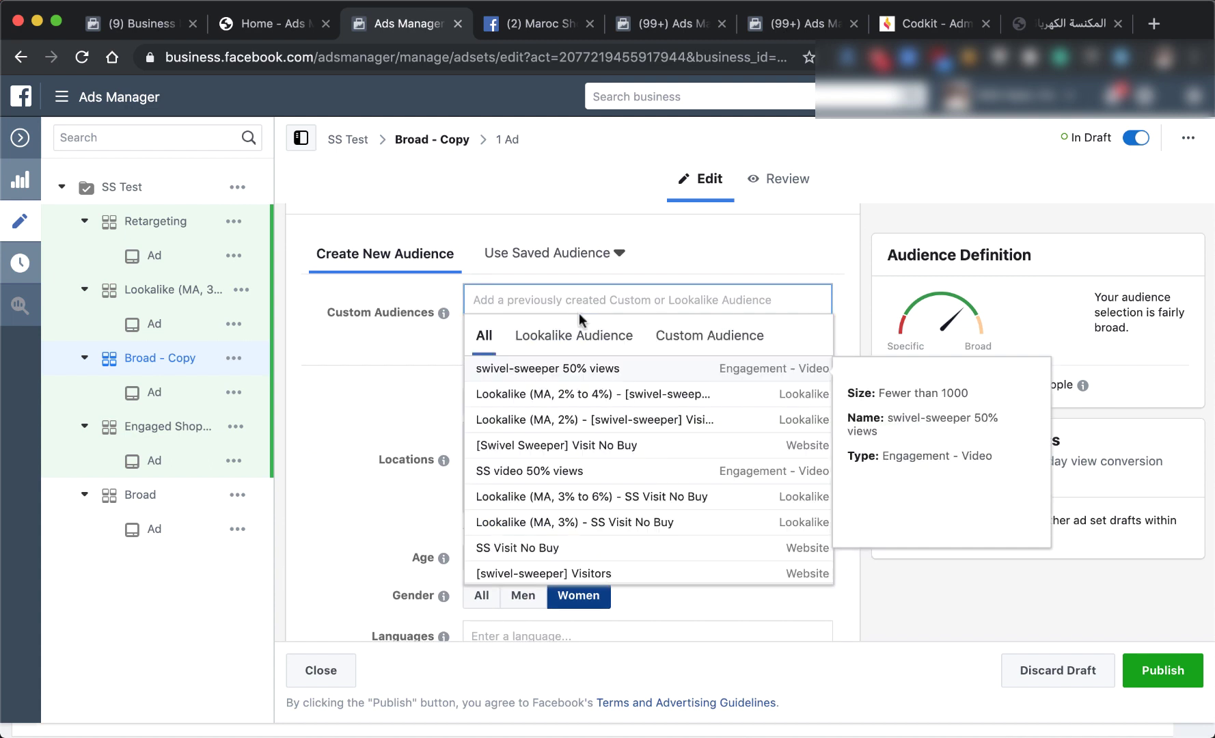
pyautogui.click(615, 505)
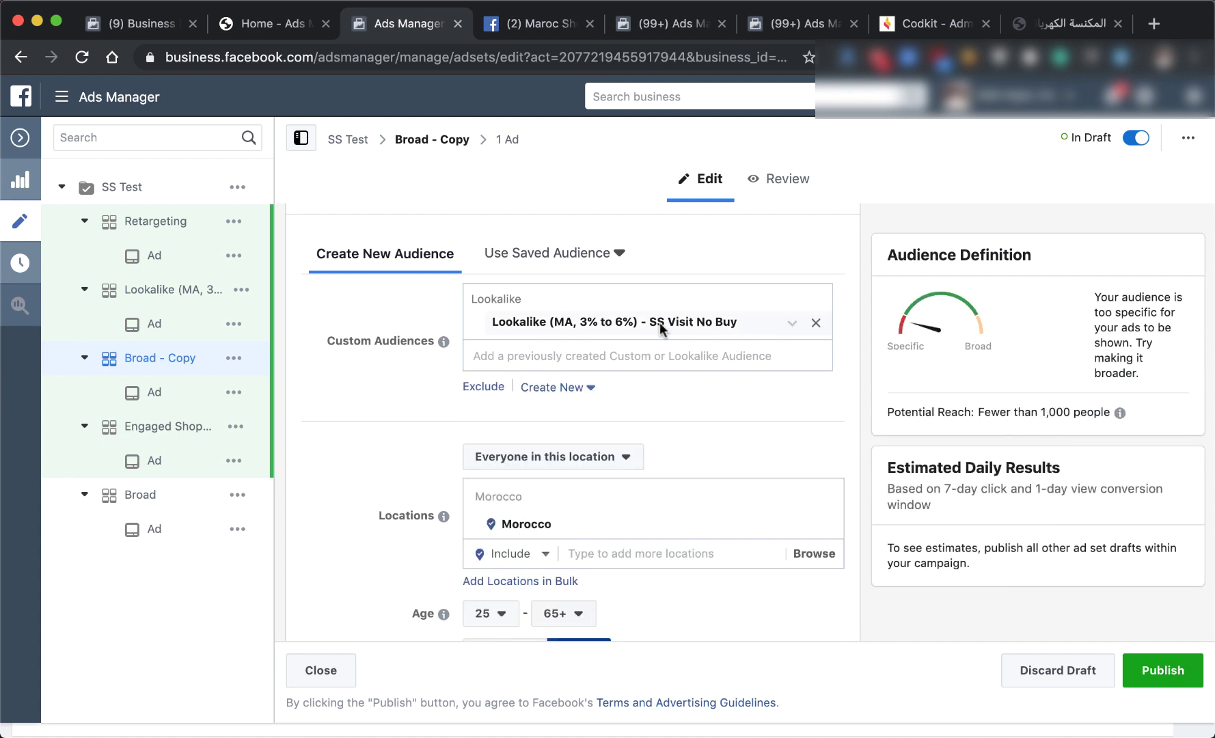
# Copy the chosen audience's name, check the potential reach, and rename the ad set as Lookalike (MA, 3% to 6%) - SS Visit No Buy.
pyautogui.moveTo(738, 321); pyautogui.dragTo(539, 324)
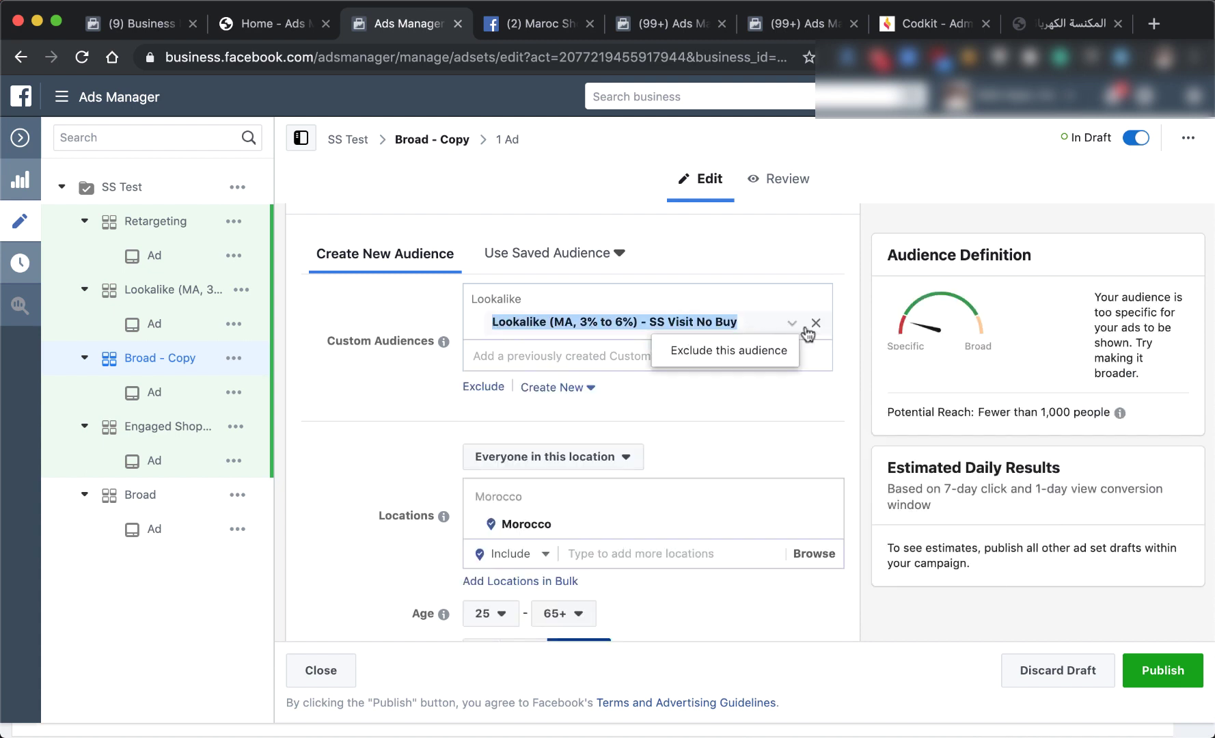
pyautogui.click(846, 321)
pyautogui.moveTo(1111, 412); pyautogui.dragTo(917, 411)
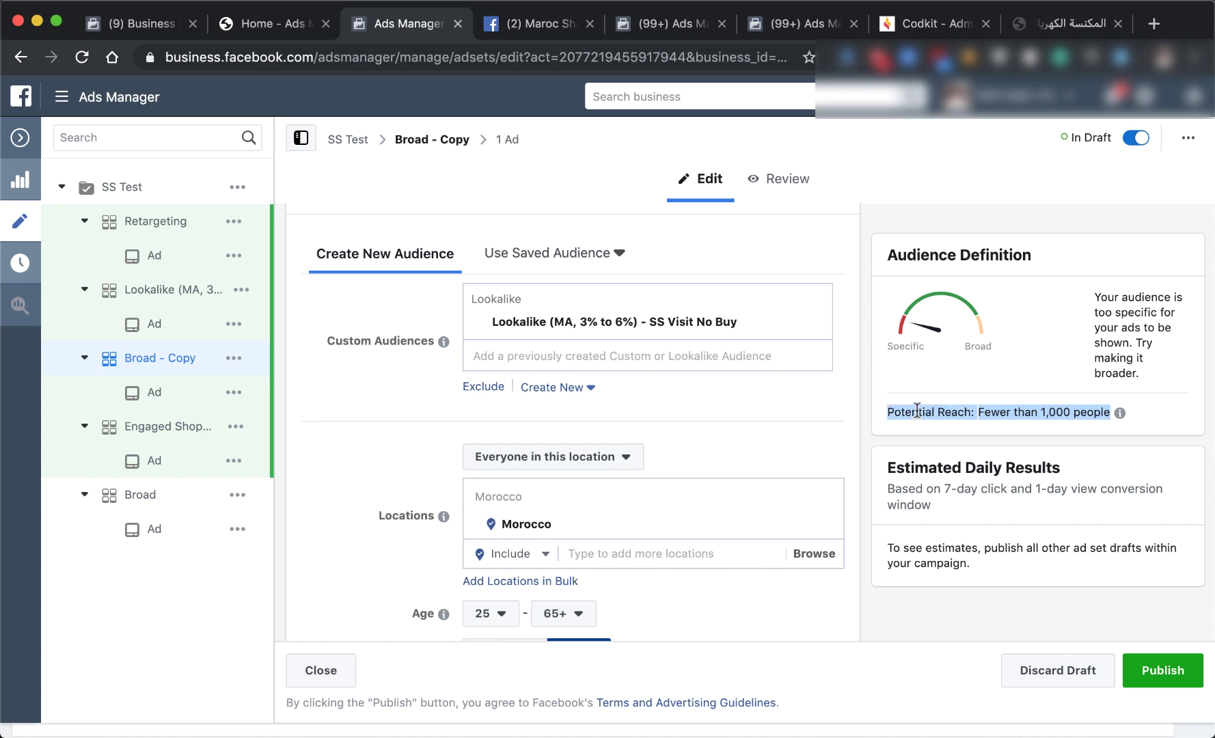
pyautogui.click(890, 415)
pyautogui.scroll(10, 817, 404)
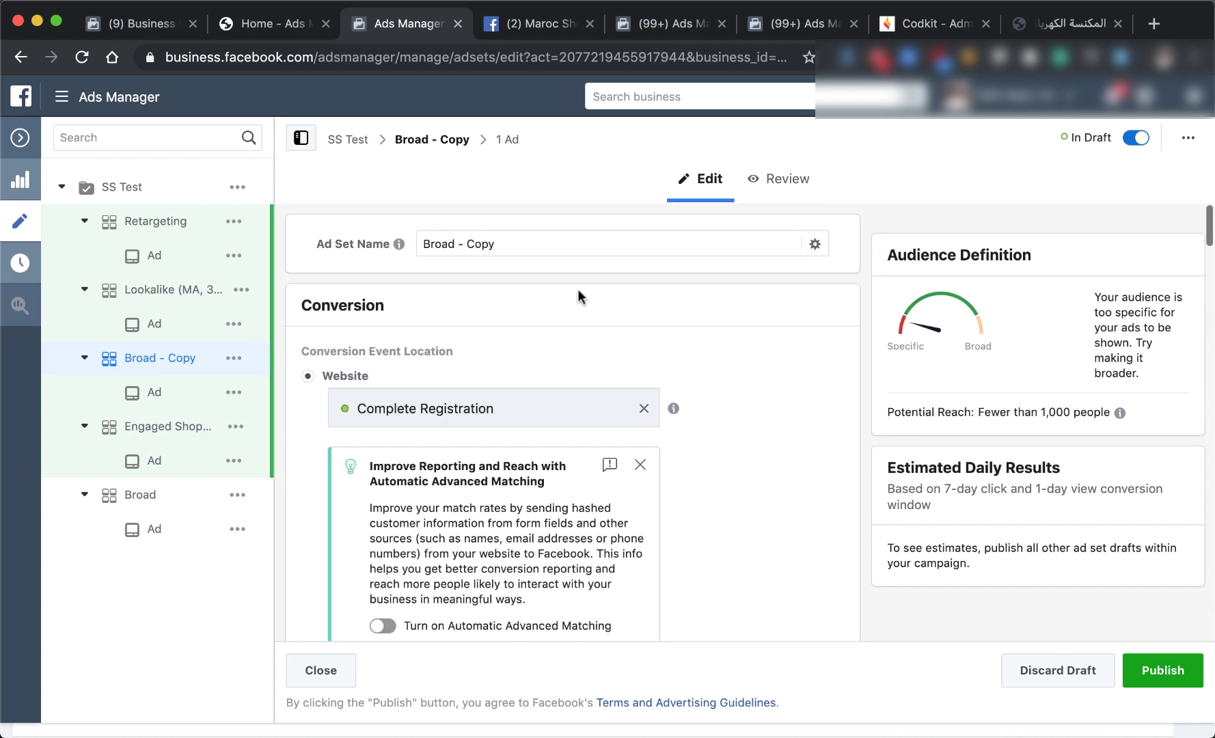
pyautogui.click(542, 243)
pyautogui.hotkey('ctrl', 'a')
pyautogui.hotkey('ctrl', 'v')
pyautogui.click(644, 297)
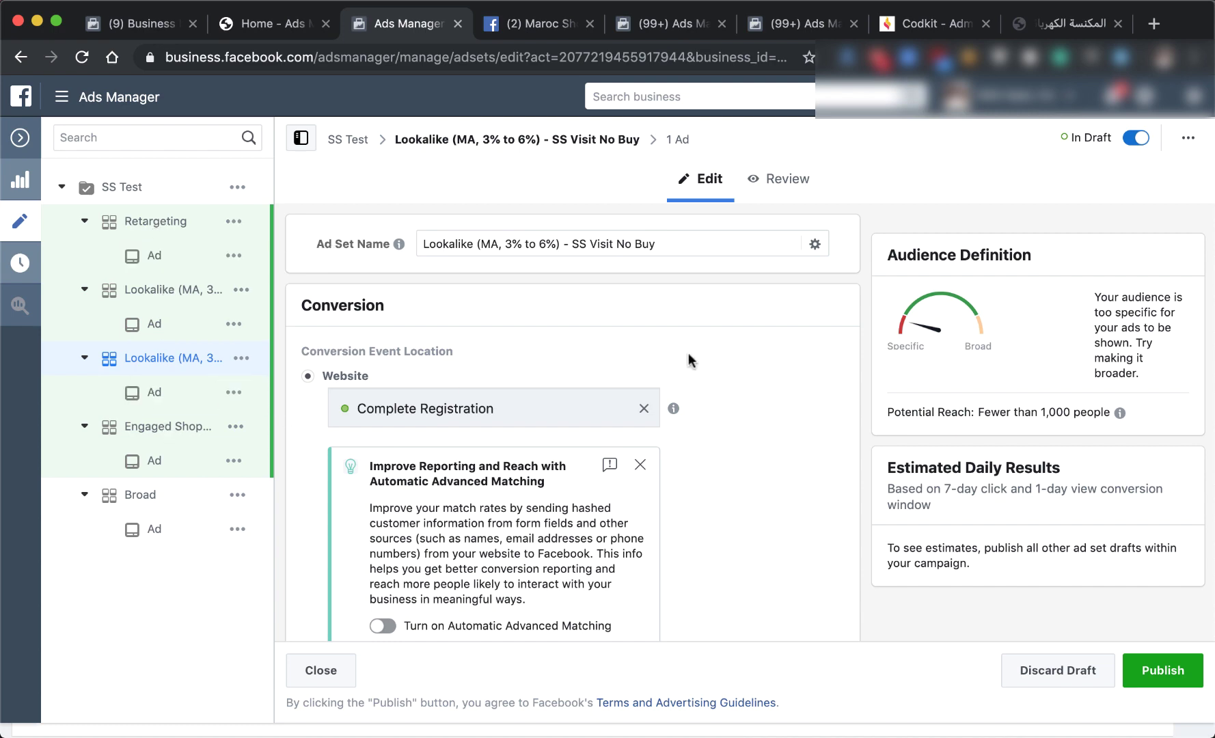
# Select all five ad sets from Retargeting to Broad and exclude Business page admins from their detailed targeting.
pyautogui.scroll(-10, 717, 342)
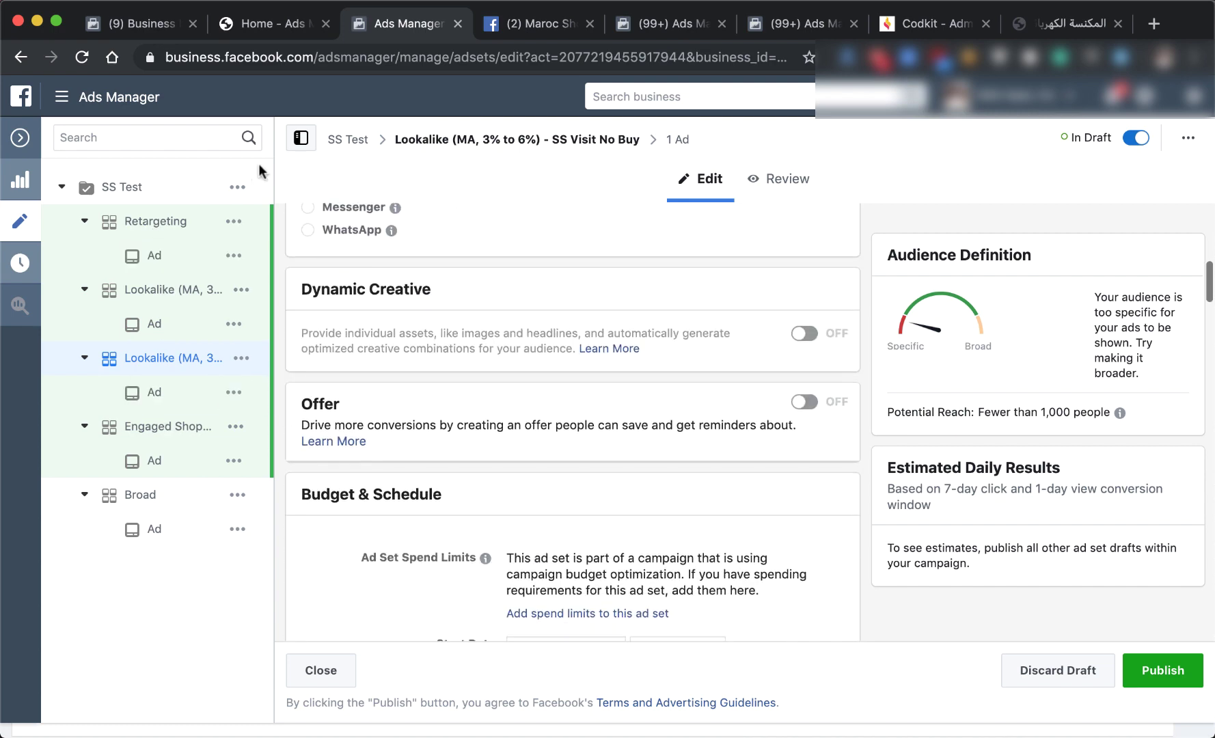
pyautogui.click(144, 222)
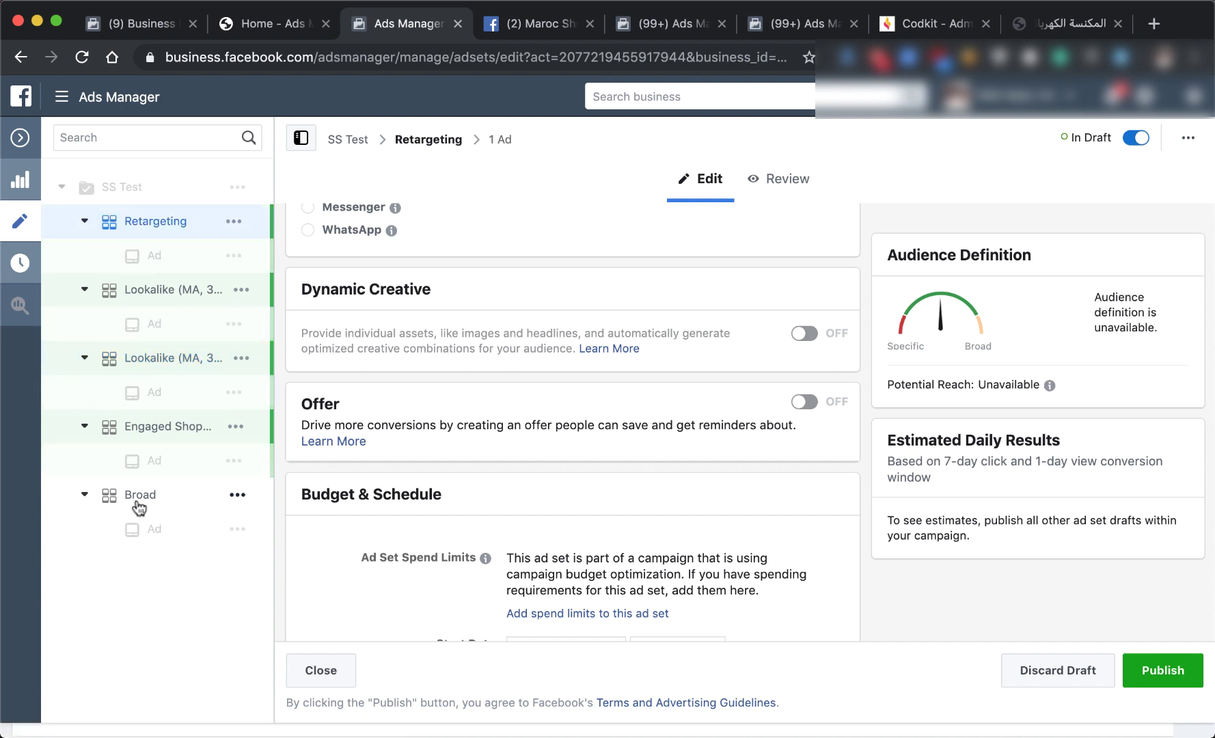
pyautogui.keyDown('shift'); pyautogui.click(139, 496); pyautogui.keyUp('shift')
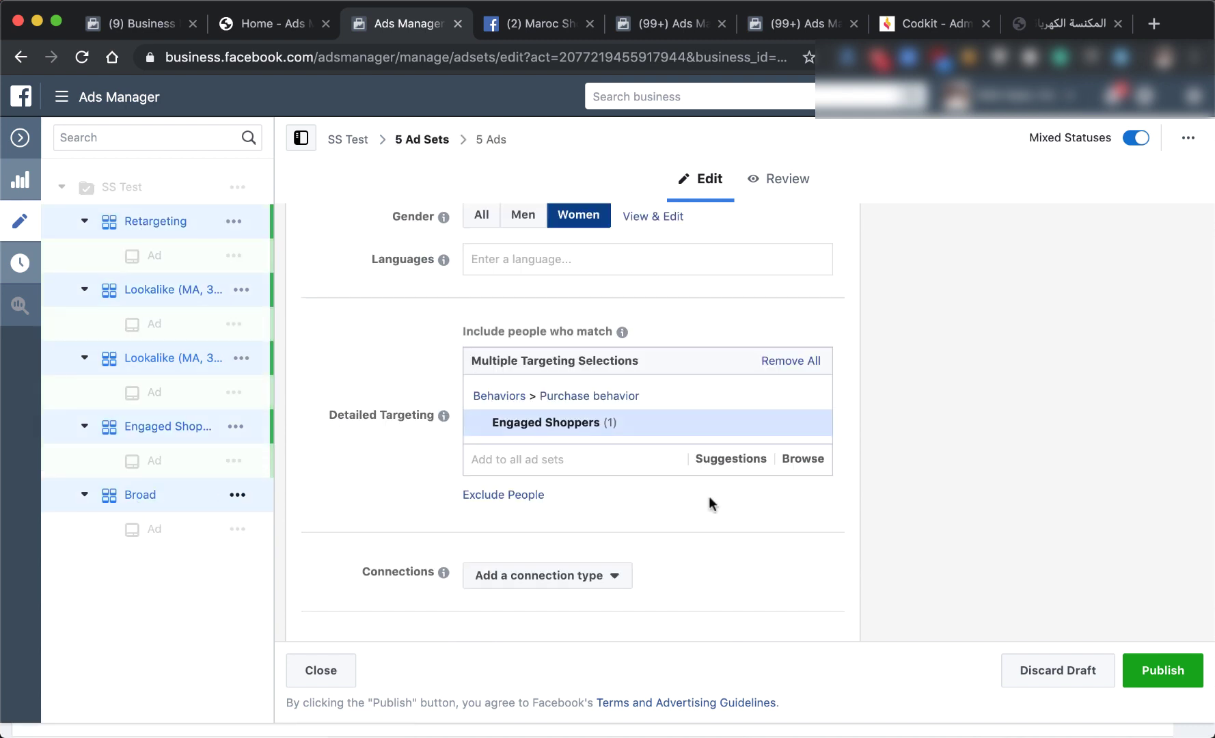
pyautogui.scroll(-3, 777, 544)
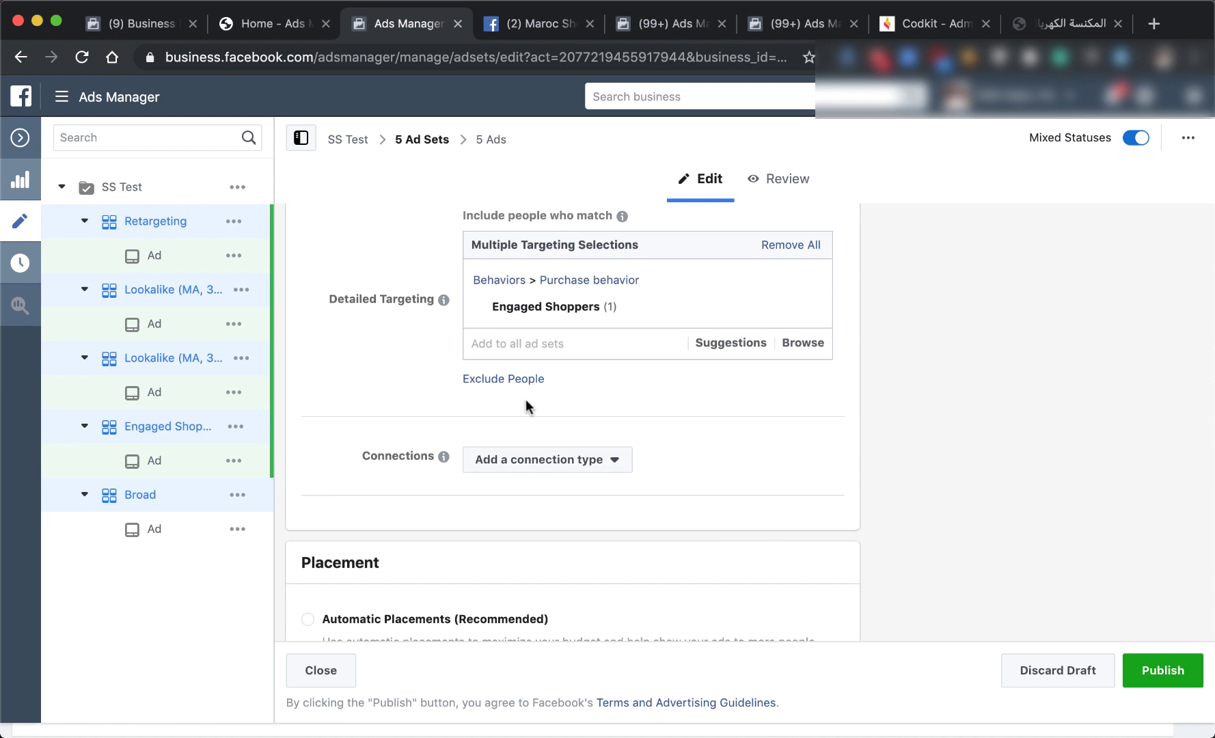
pyautogui.click(509, 380)
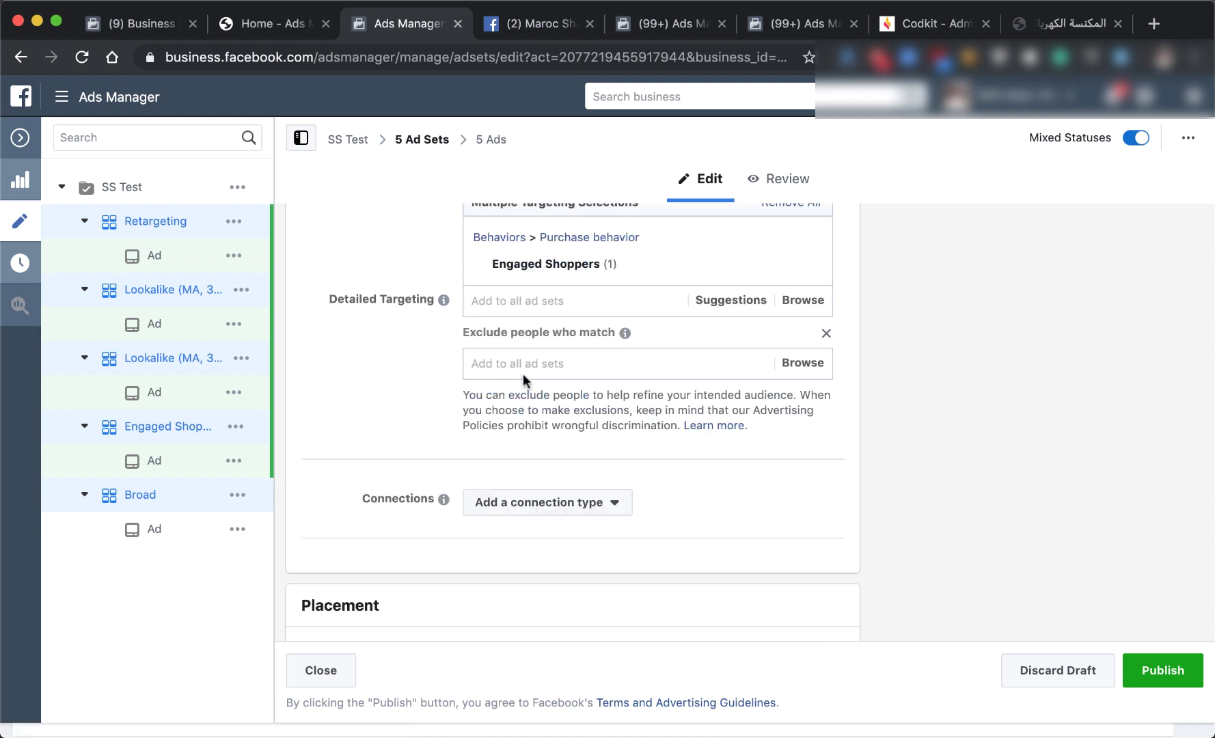
pyautogui.click(583, 363)
pyautogui.write('busines')
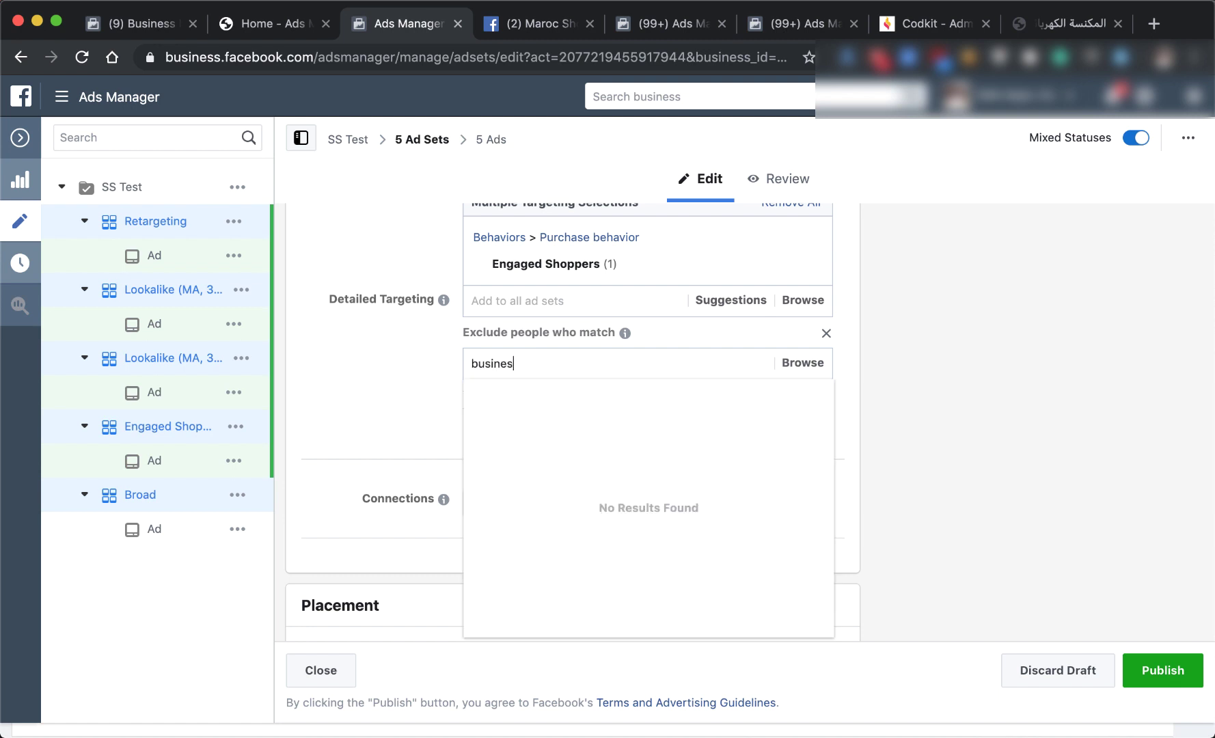
pyautogui.write('s')
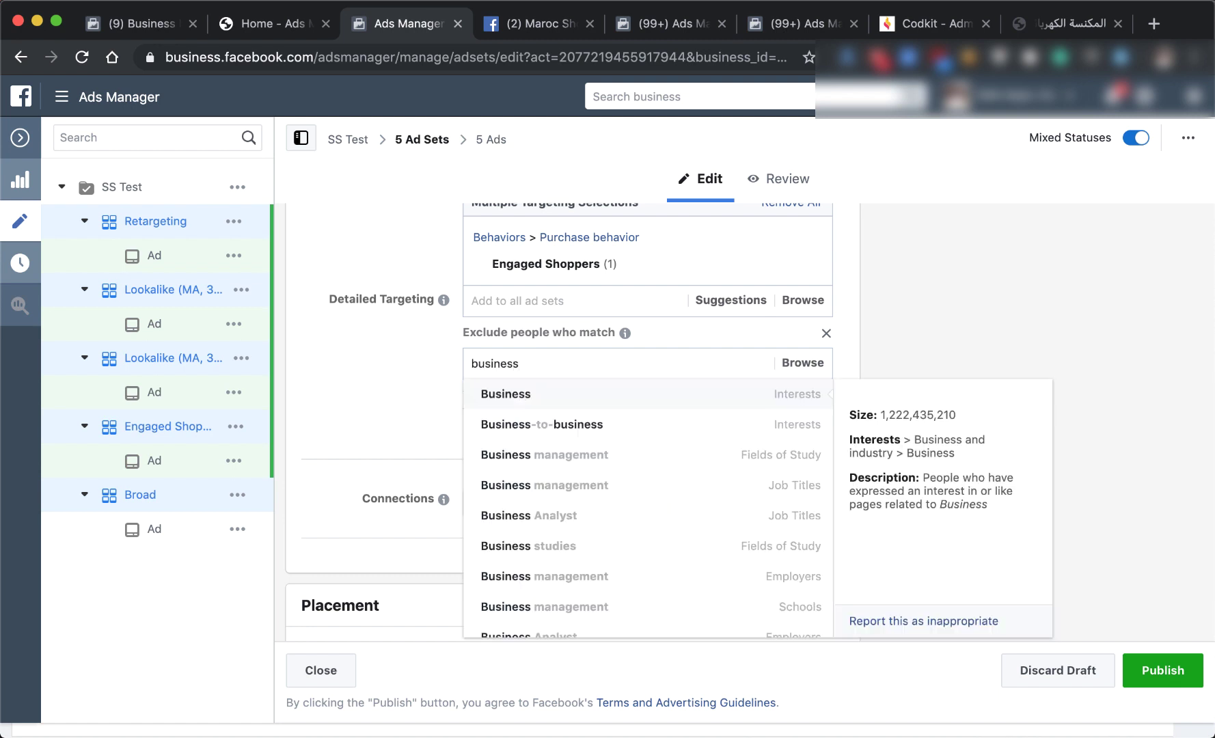
pyautogui.write(' page')
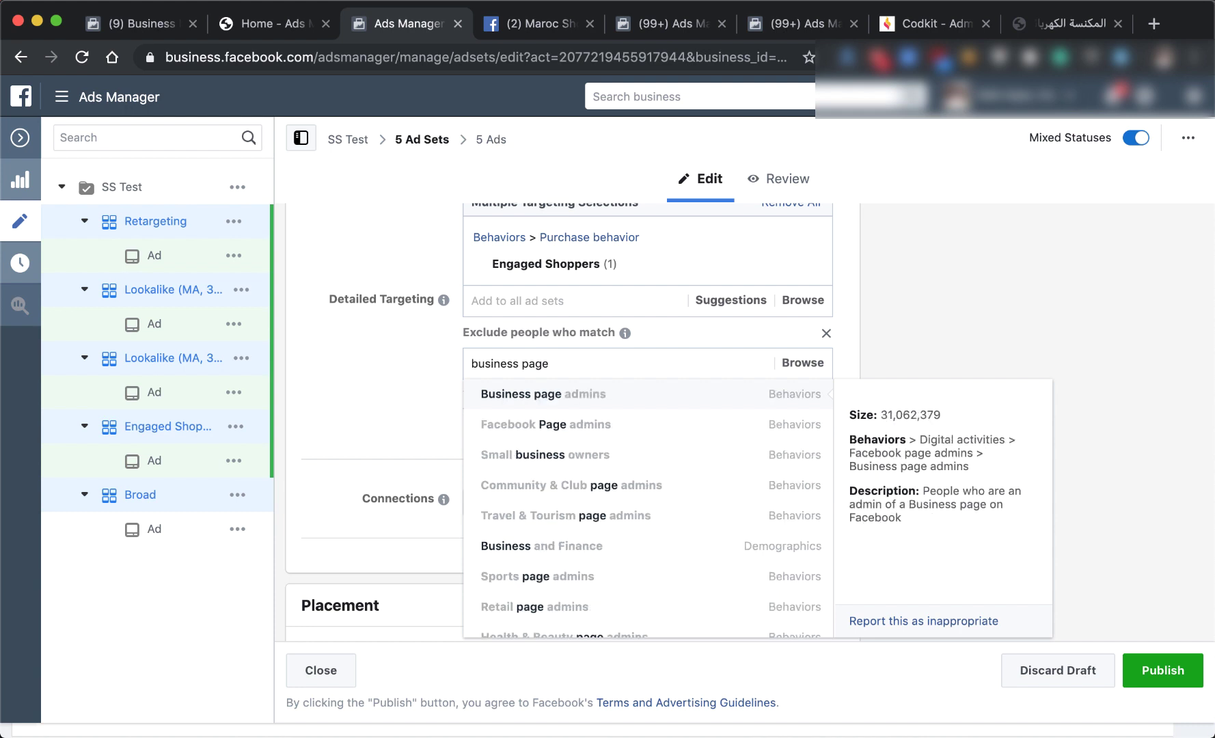
pyautogui.click(546, 397)
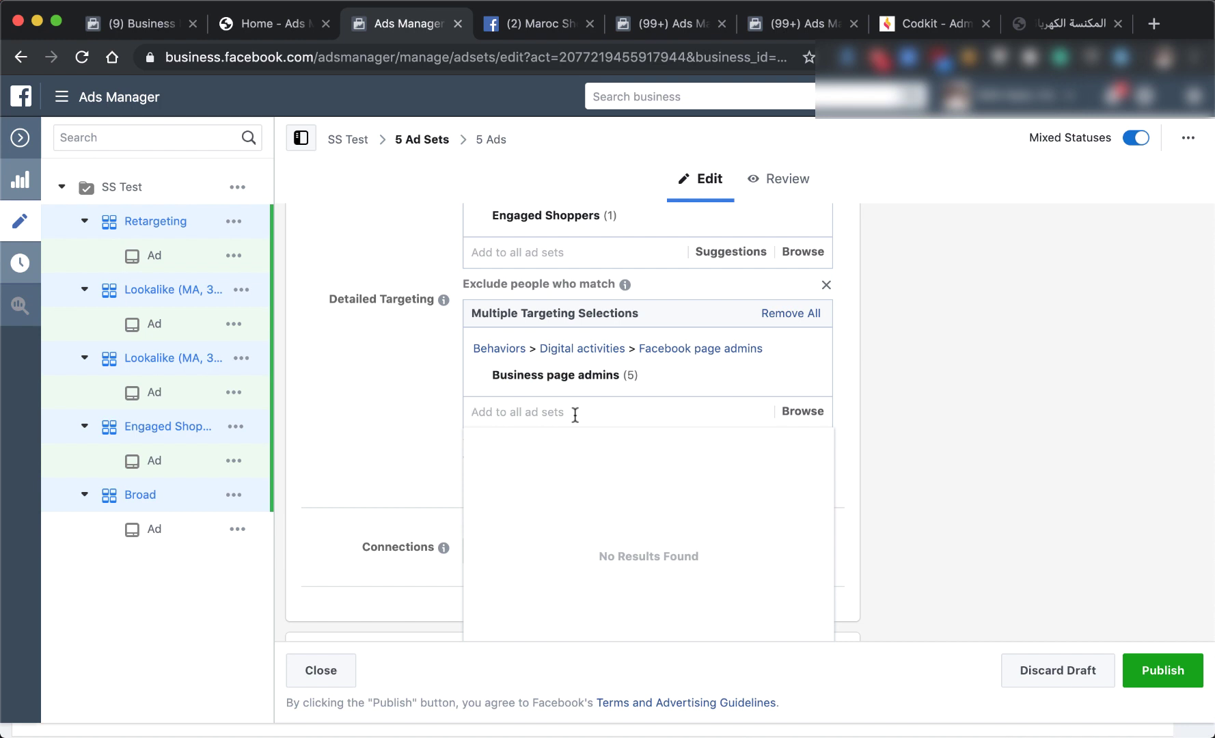
# Find Facebook Payments users (90 days) and add it to the detailed targeting exclusions of all five ad sets.
pyautogui.write('face payeme')
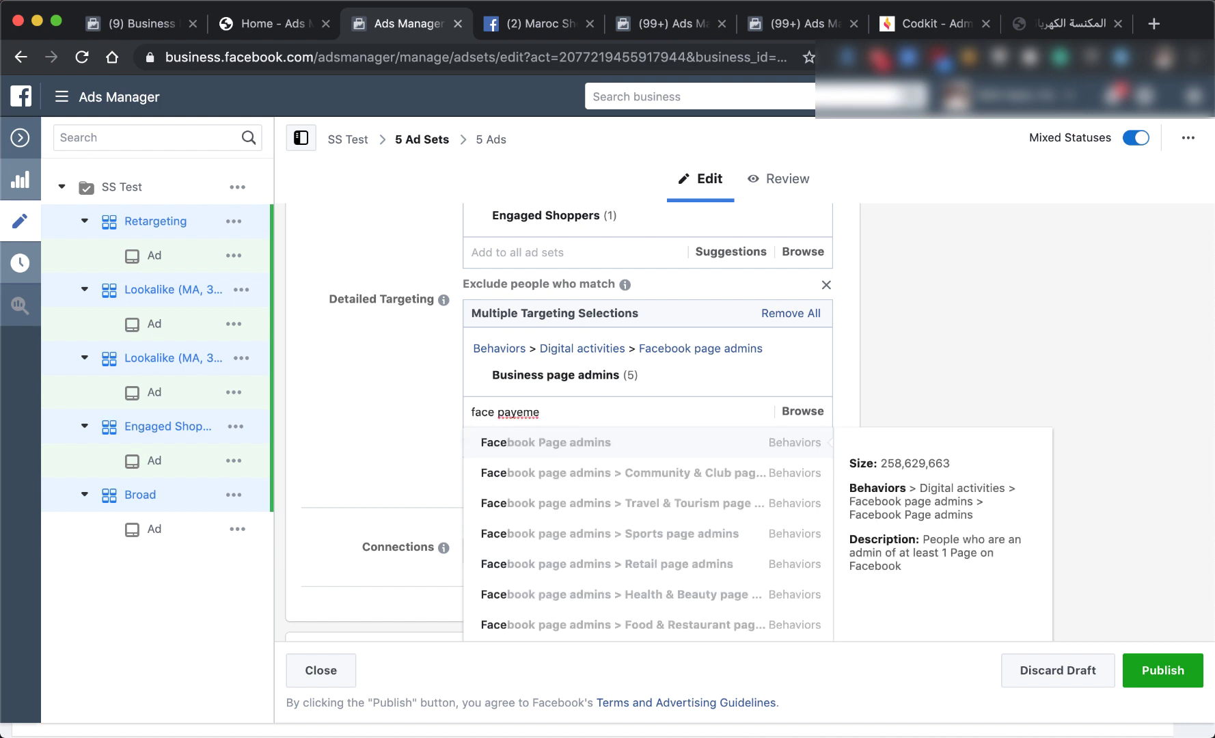
pyautogui.press('BackSpace')
pyautogui.press('BackSpace')
pyautogui.press('BackSpace')
pyautogui.press('BackSpace')
pyautogui.press('BackSpace')
pyautogui.write('book payemen')
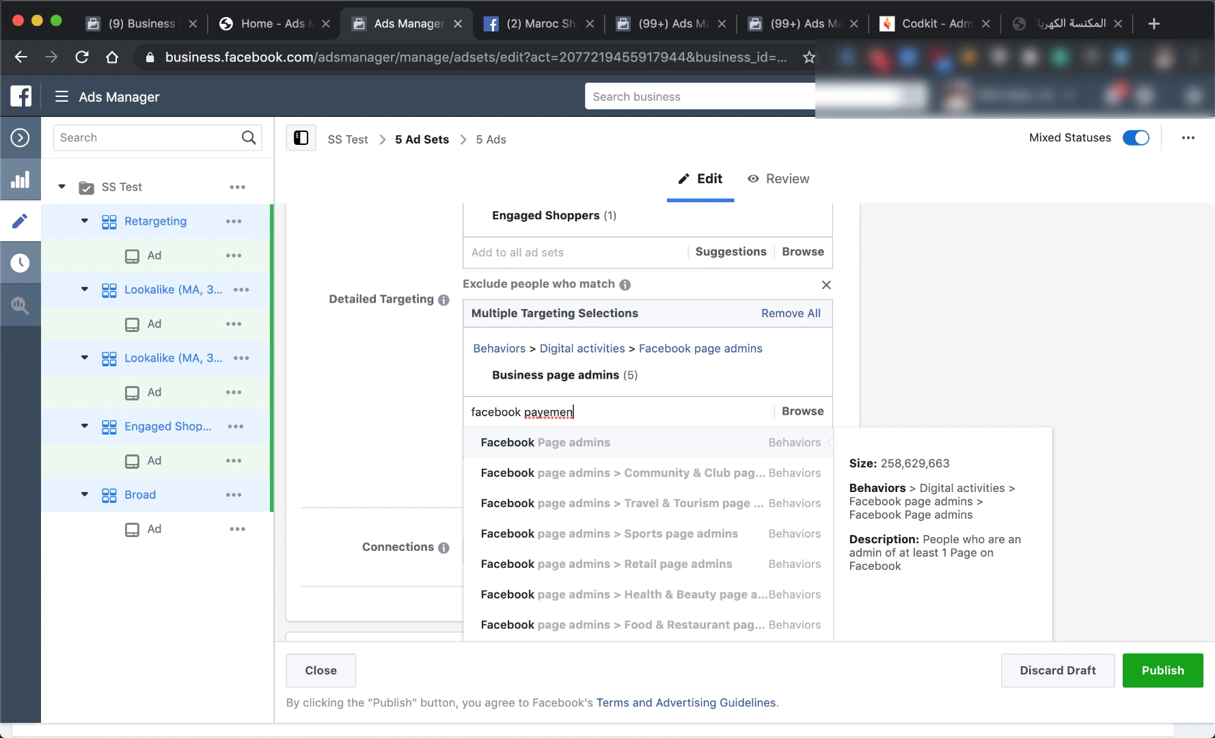
pyautogui.press('BackSpace')
pyautogui.press('BackSpace')
pyautogui.write('ent')
pyautogui.press('BackSpace')
pyautogui.press('BackSpace')
pyautogui.press('BackSpace')
pyautogui.write('a')
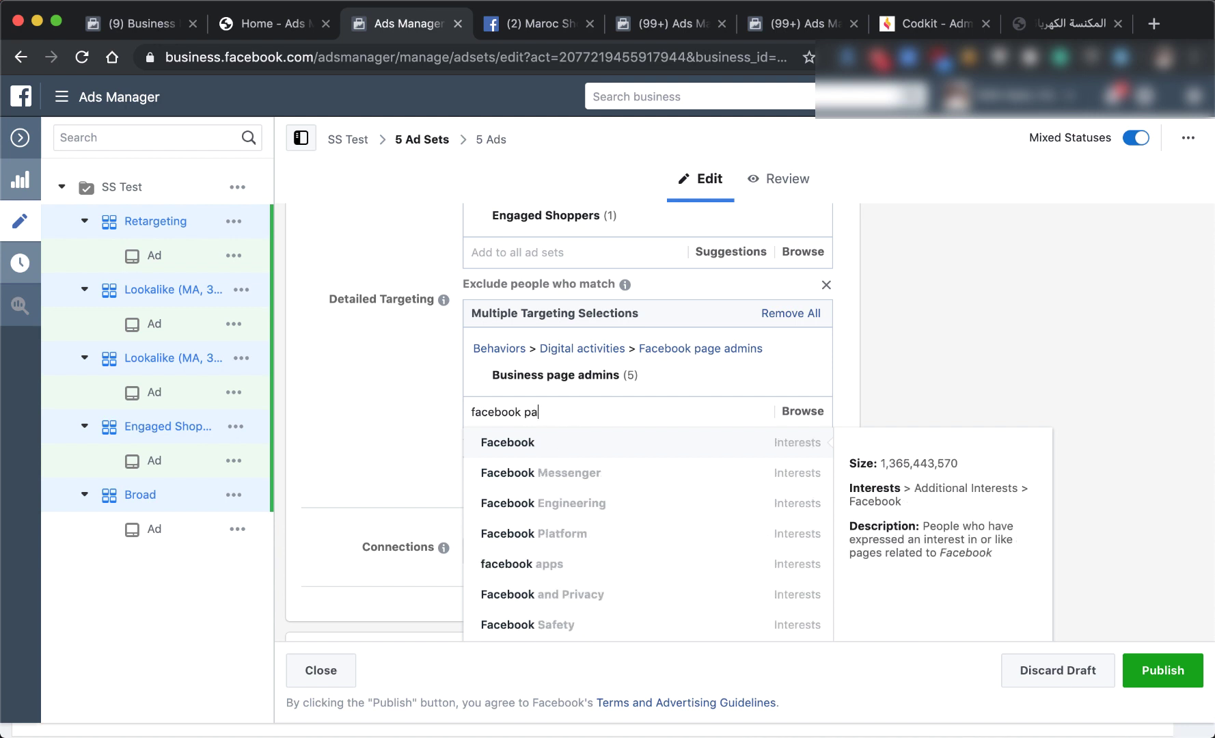
pyautogui.write('yments')
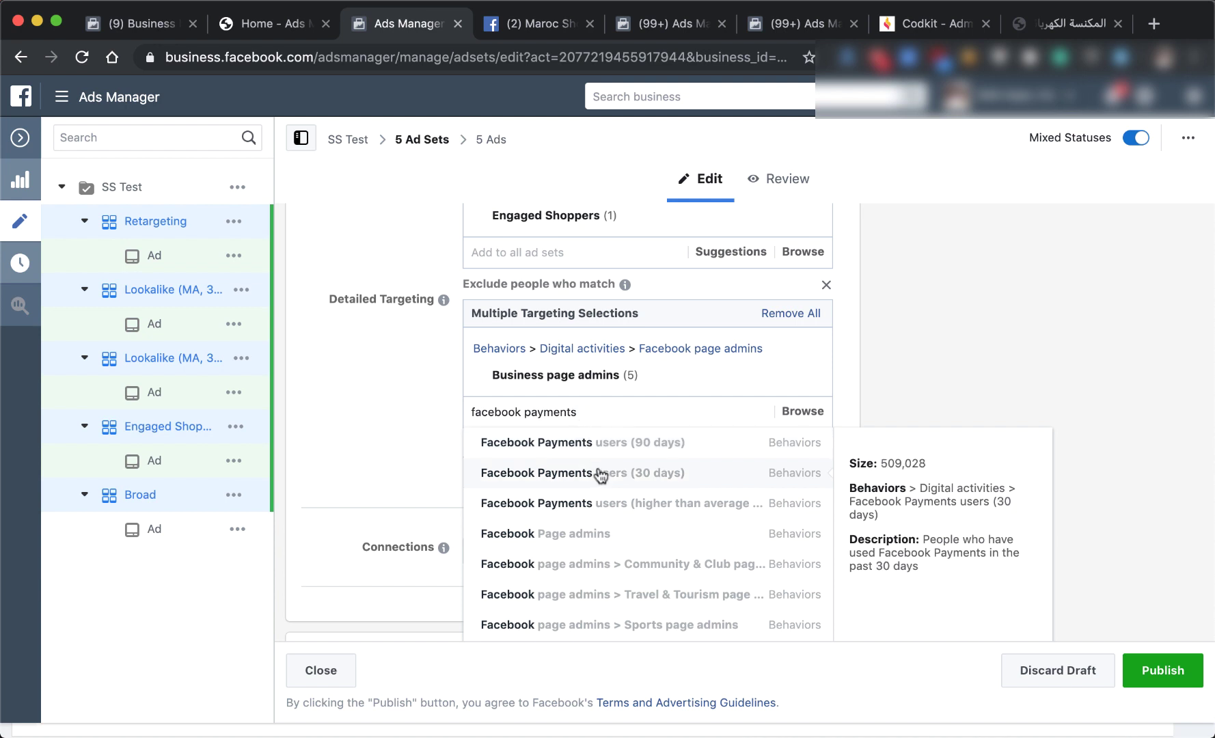
pyautogui.click(613, 446)
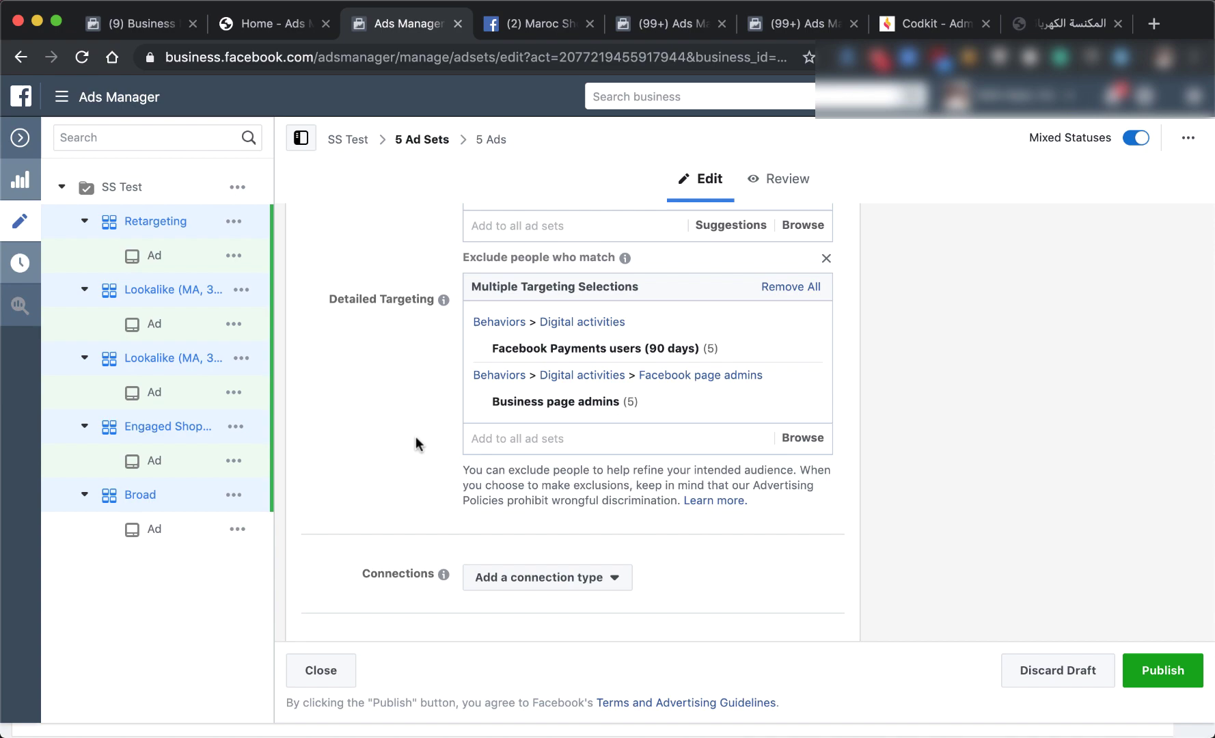
# Check the remaining ad set settings, return to the campaign list, and publish all draft ad sets and ads.
pyautogui.scroll(-15, 417, 440)
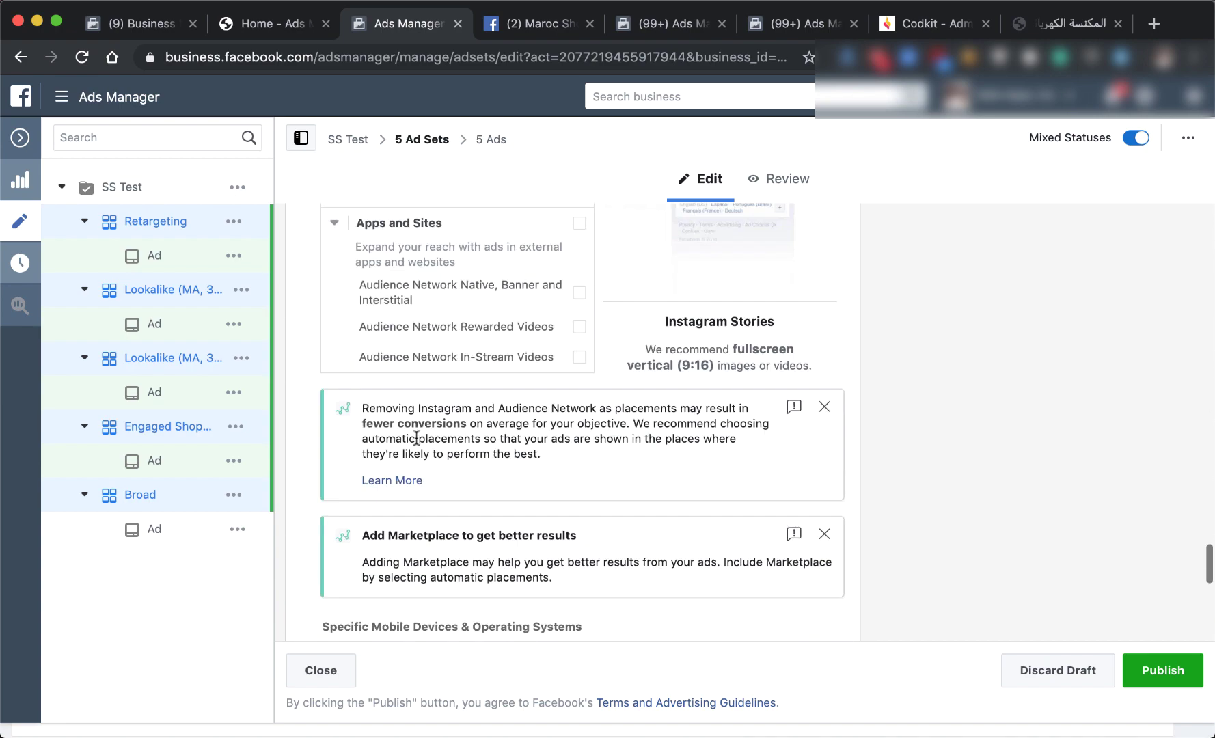
pyautogui.scroll(-8, 416, 438)
pyautogui.scroll(11, 415, 441)
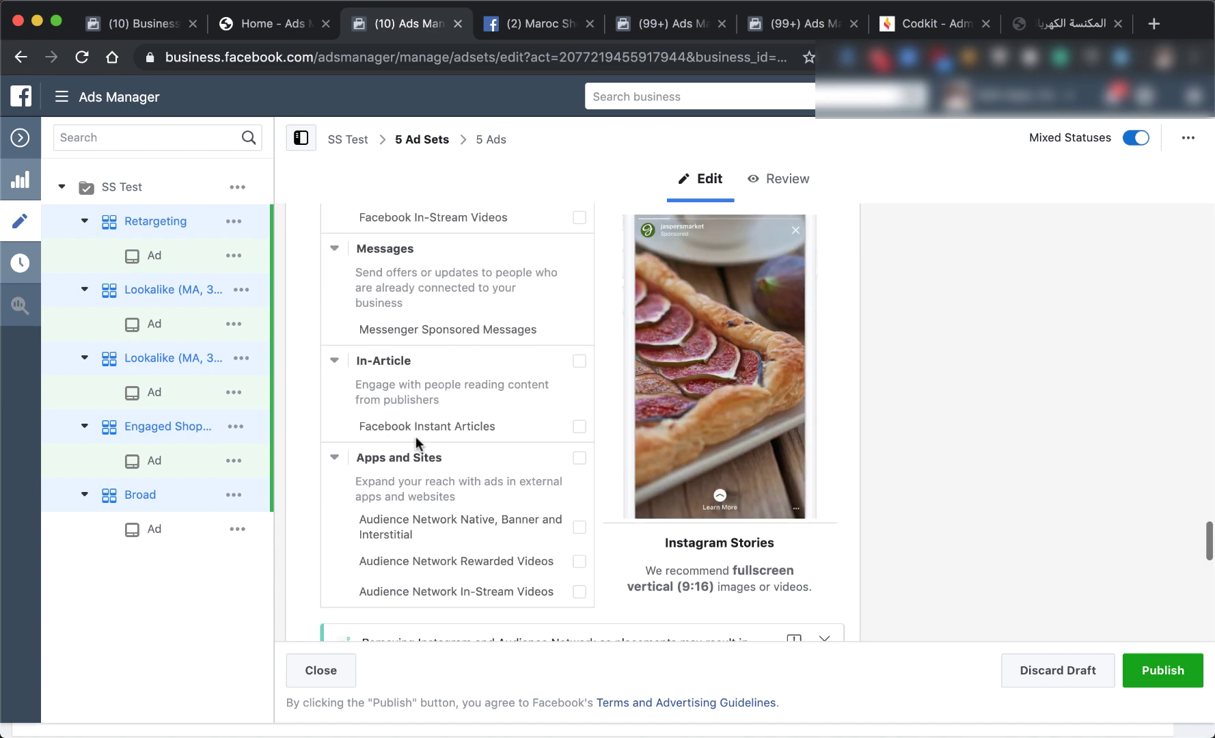
pyautogui.scroll(10, 415, 437)
pyautogui.click(347, 142)
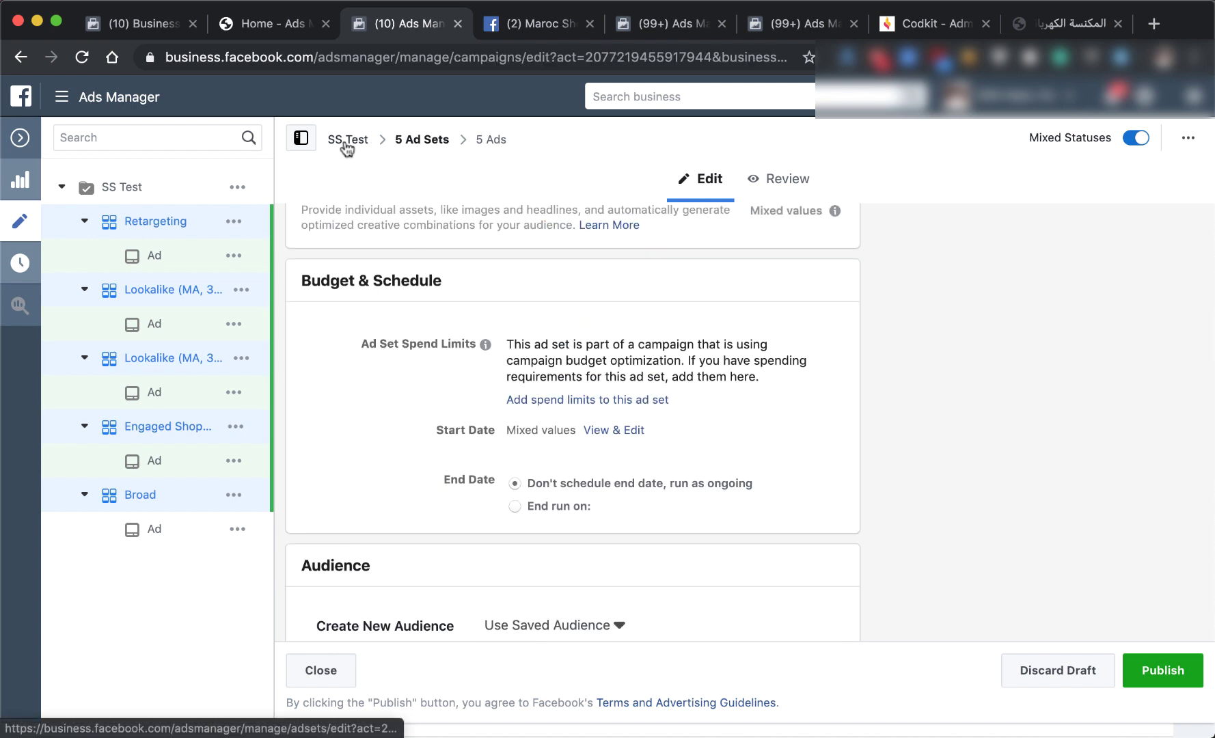
pyautogui.click(18, 140)
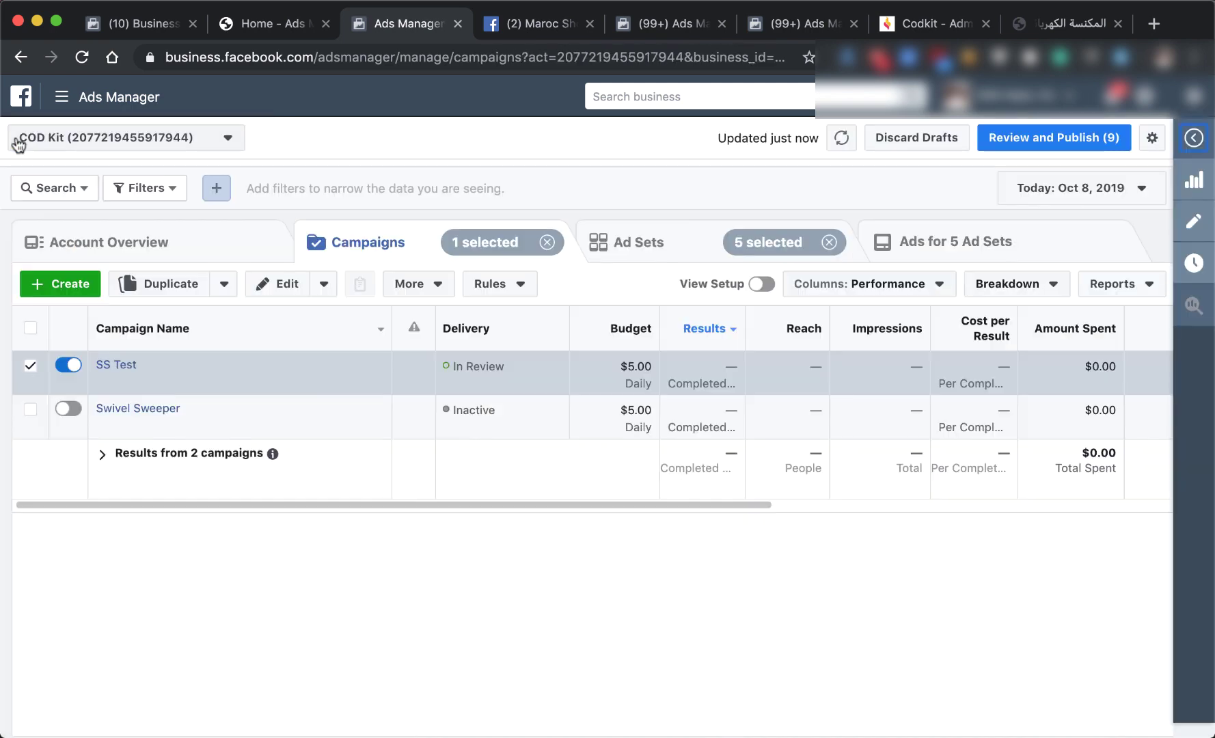
pyautogui.click(1049, 140)
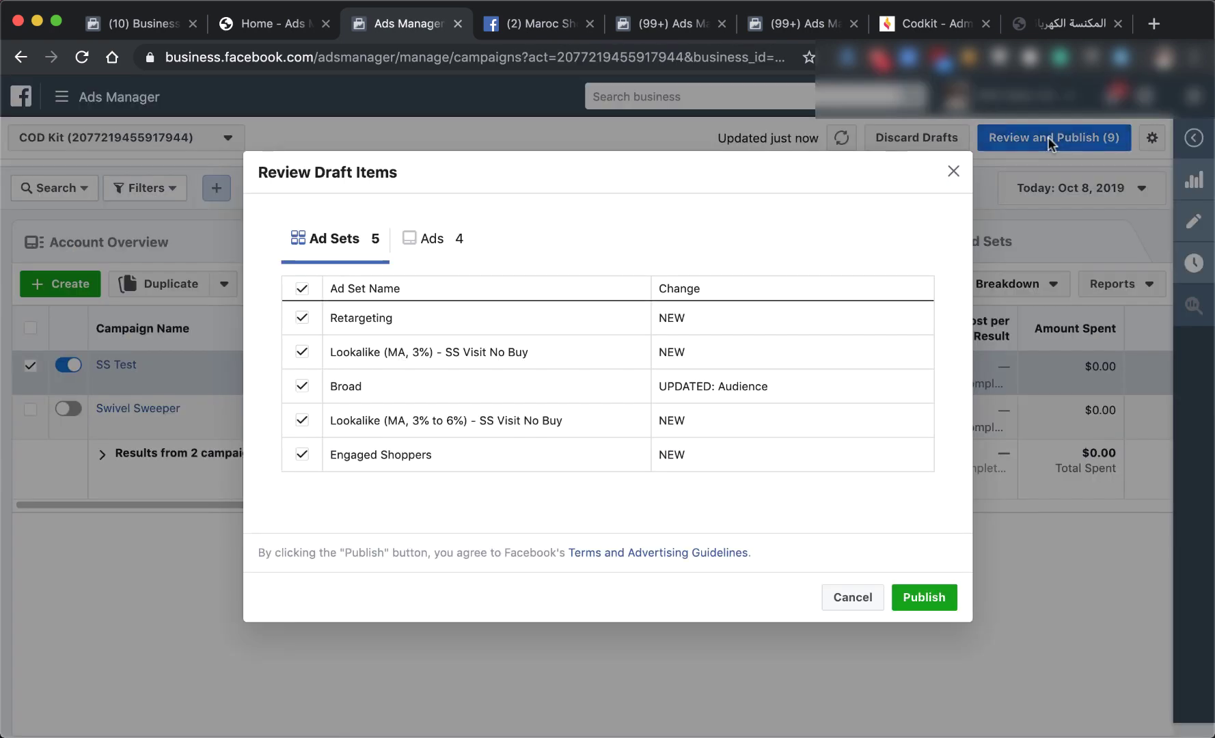
pyautogui.click(909, 598)
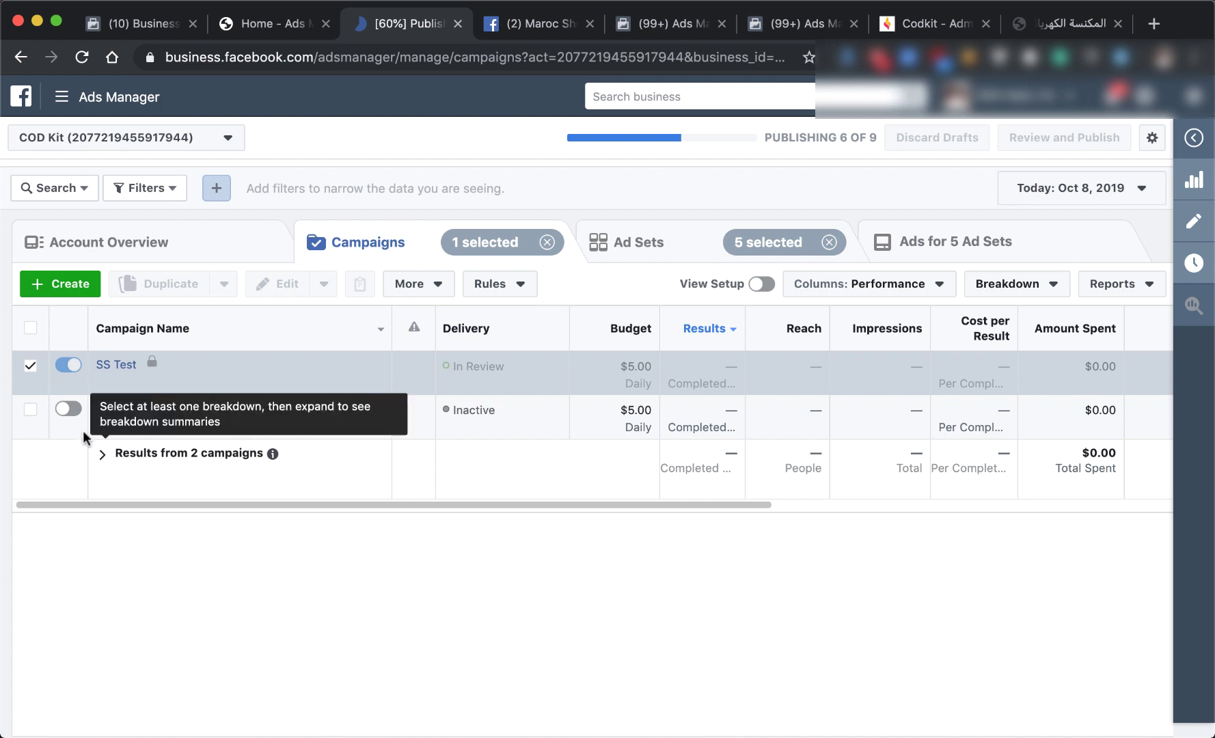
# Deselect the SS Test campaign and show the campaign results for October 2, 2019.
pyautogui.click(31, 368)
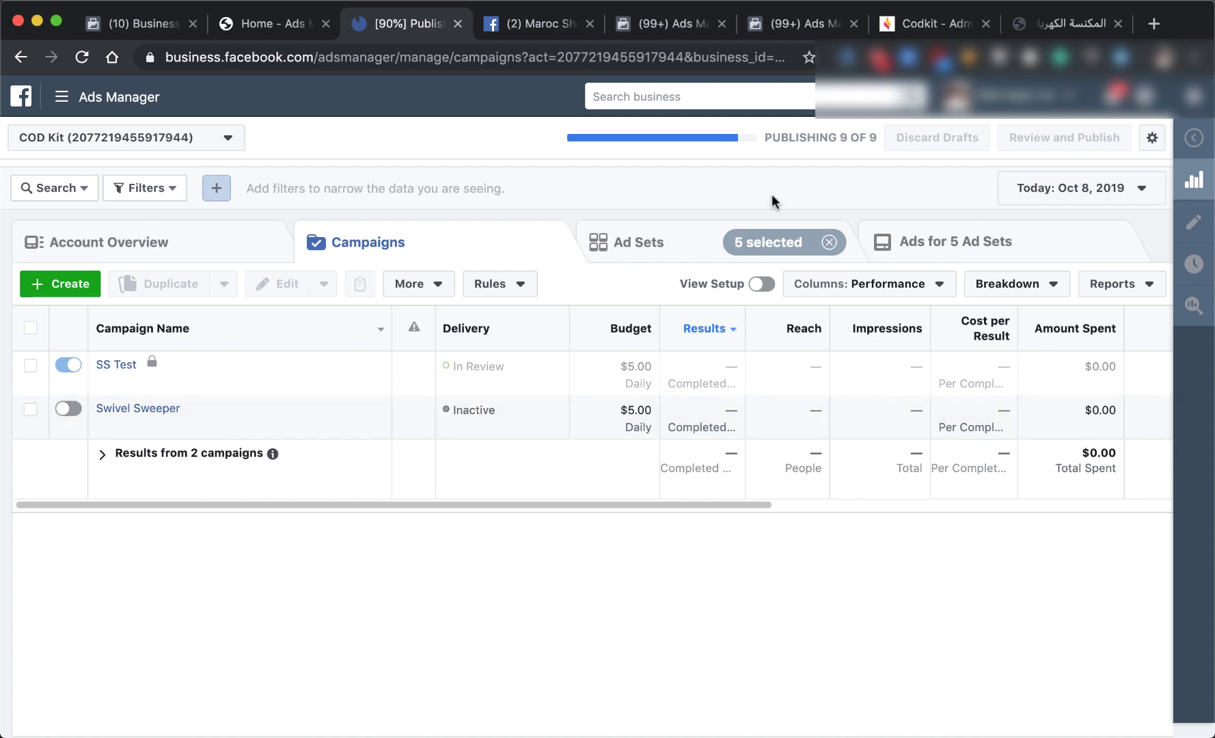
pyautogui.click(1082, 200)
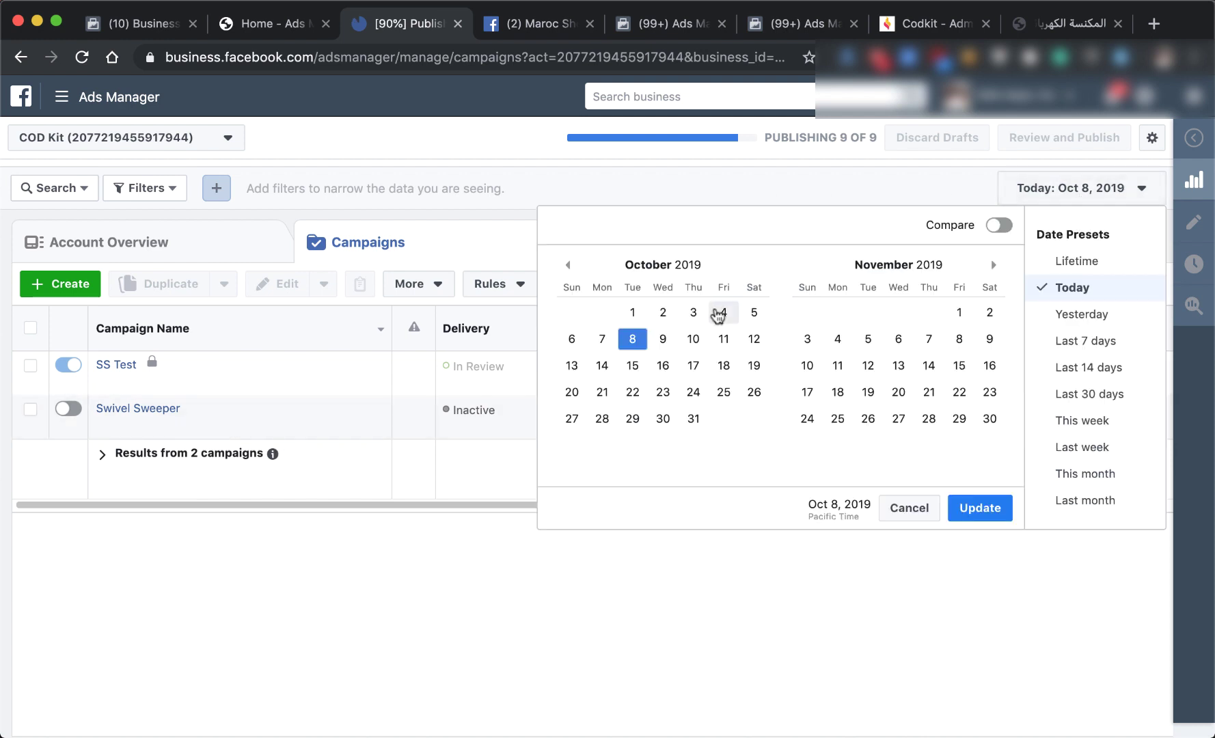
pyautogui.click(662, 313)
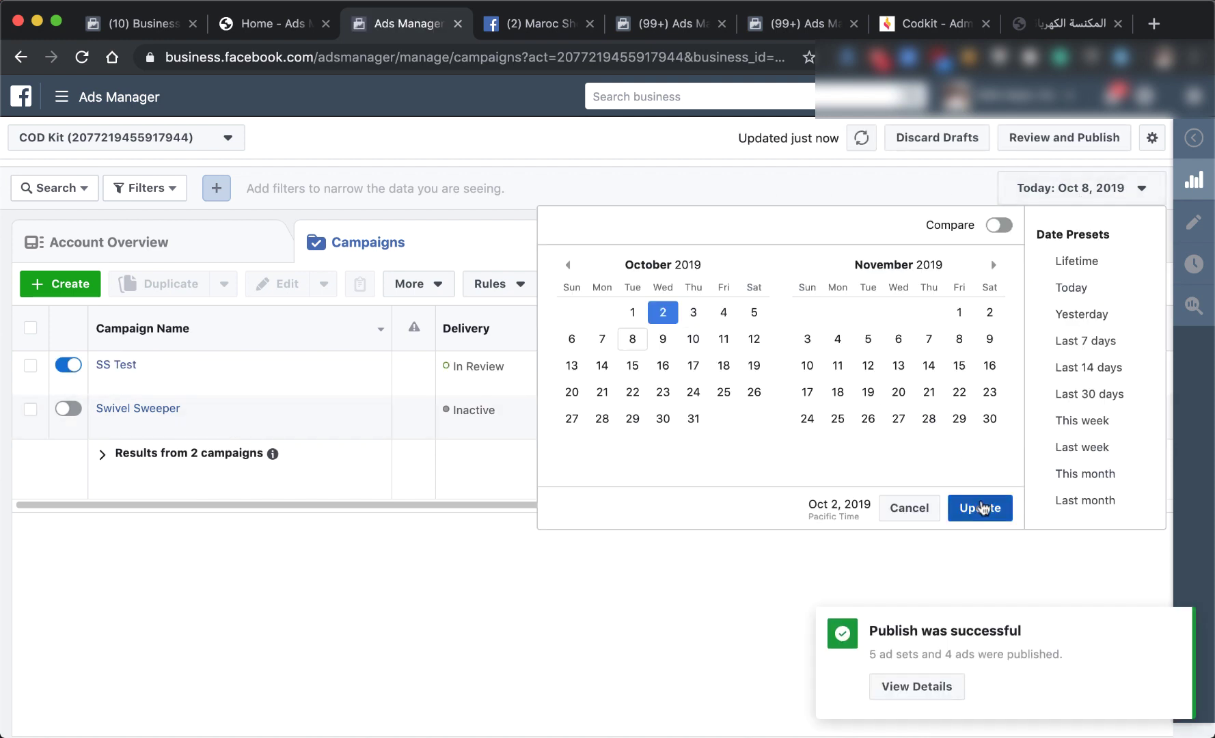
pyautogui.click(979, 507)
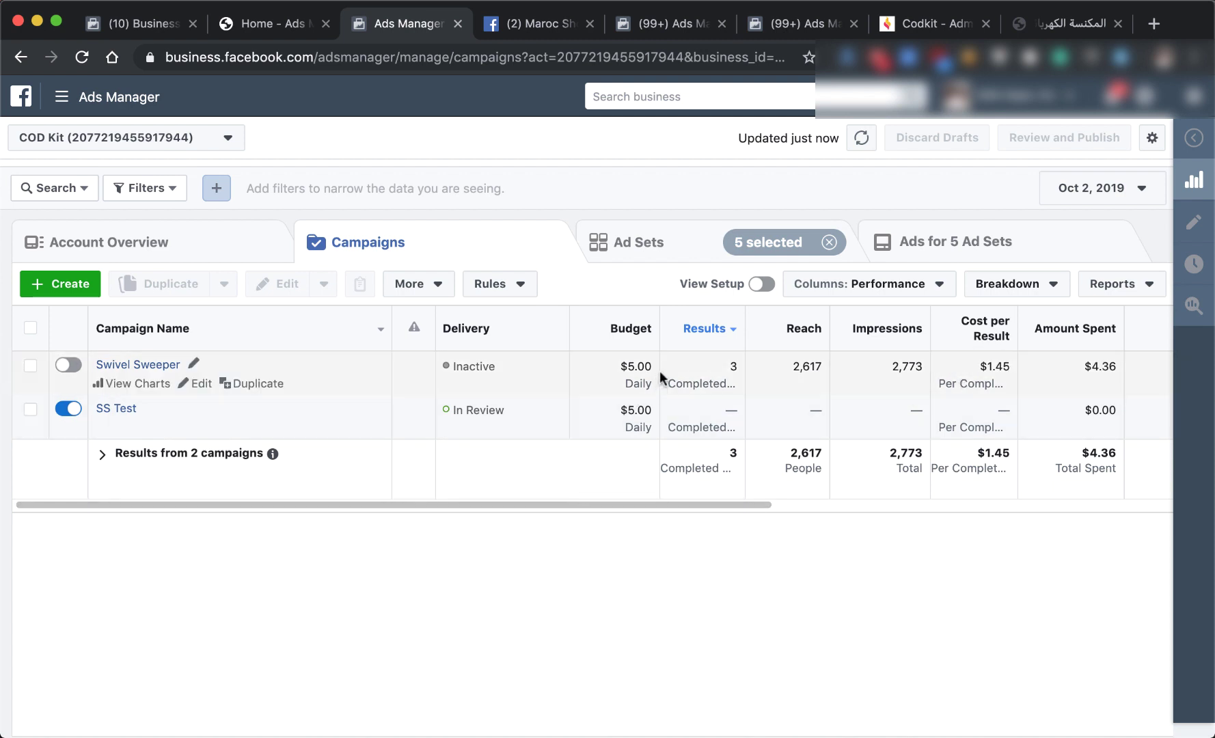
# Open the Swivel Sweeper campaign's ad sets and select Engaged Shoppers and broad +25 F to examine their results and costs.
pyautogui.click(676, 368)
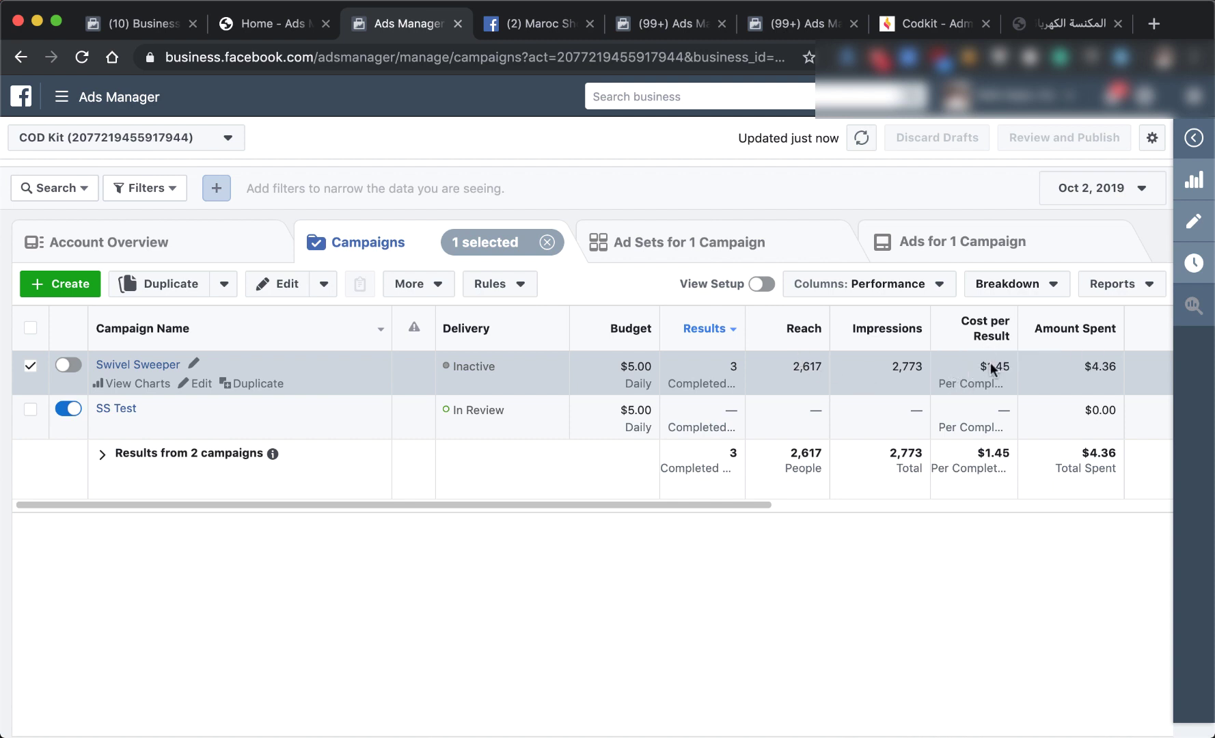
pyautogui.click(136, 366)
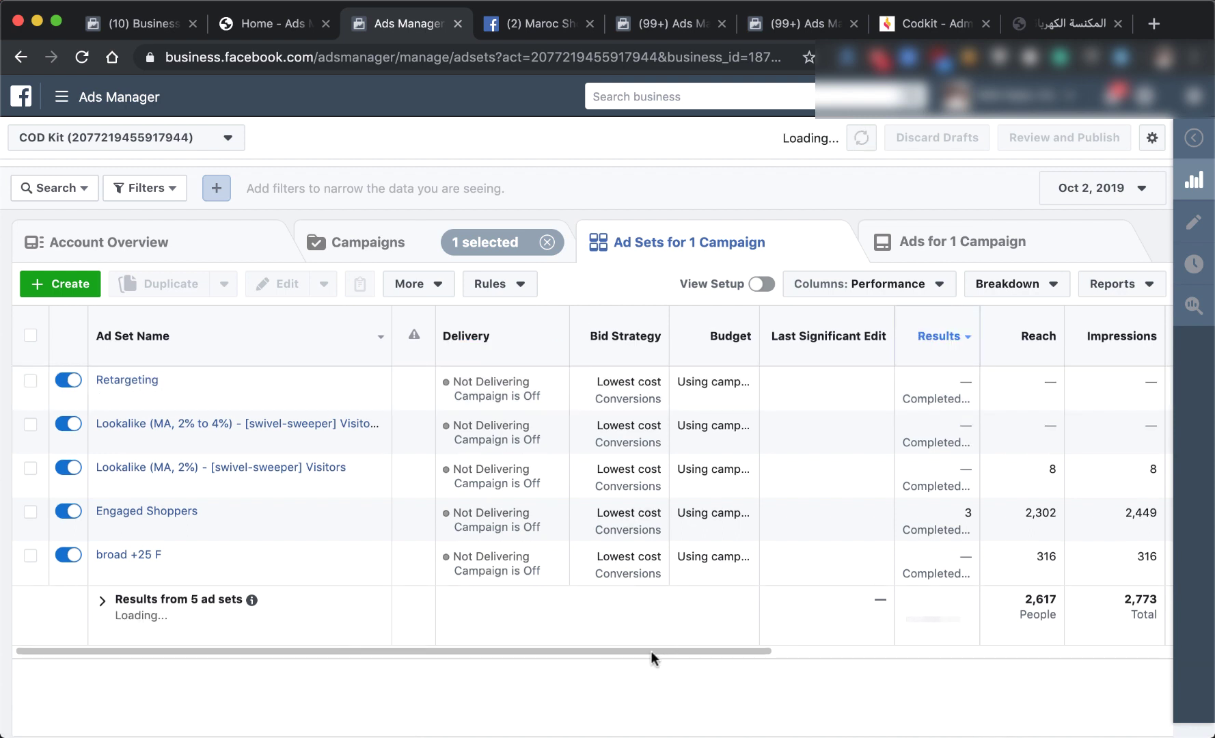
pyautogui.moveTo(650, 650); pyautogui.dragTo(804, 653)
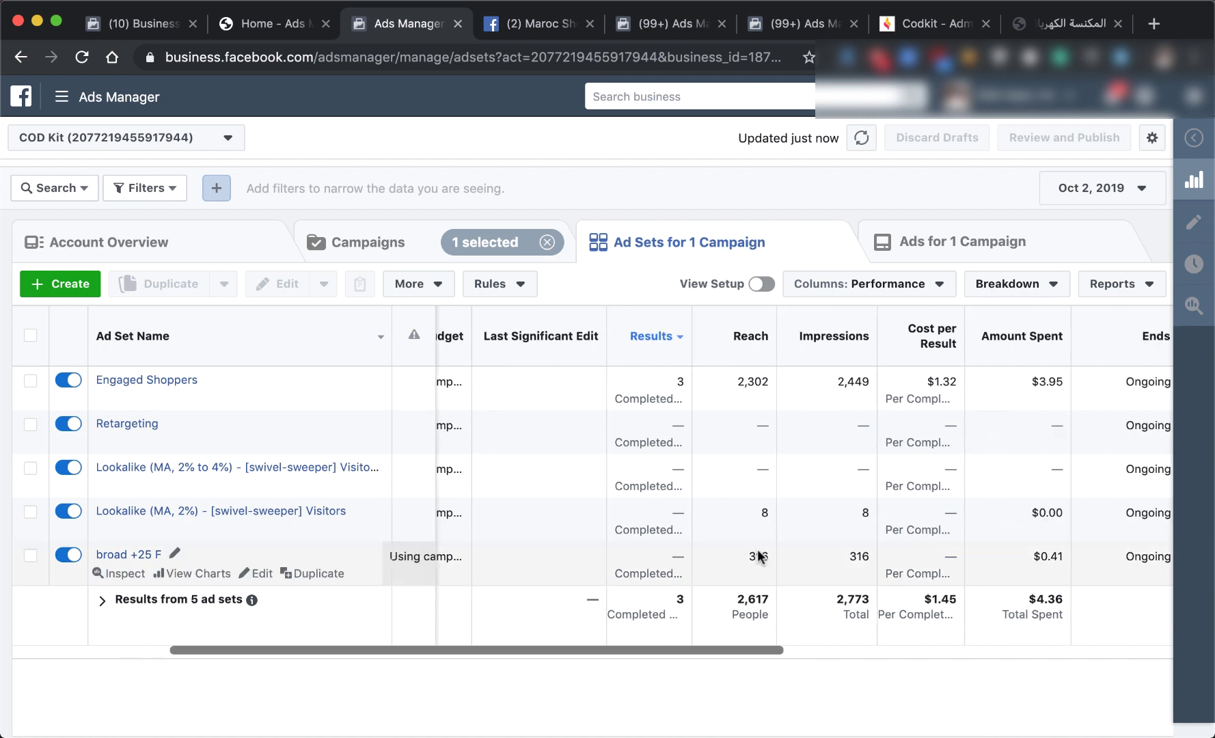
pyautogui.click(30, 381)
pyautogui.click(31, 556)
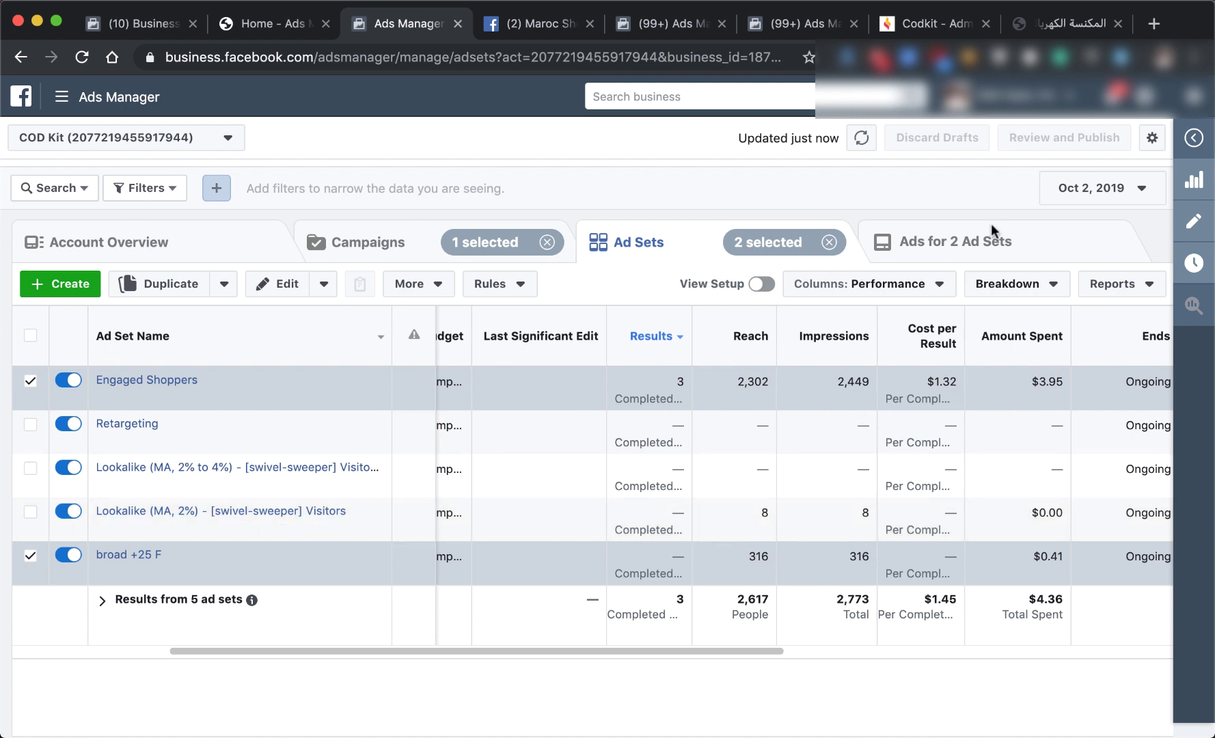
# Show the ad set results for October 3, 2019 and examine the total results and overall cost per result.
pyautogui.click(1085, 190)
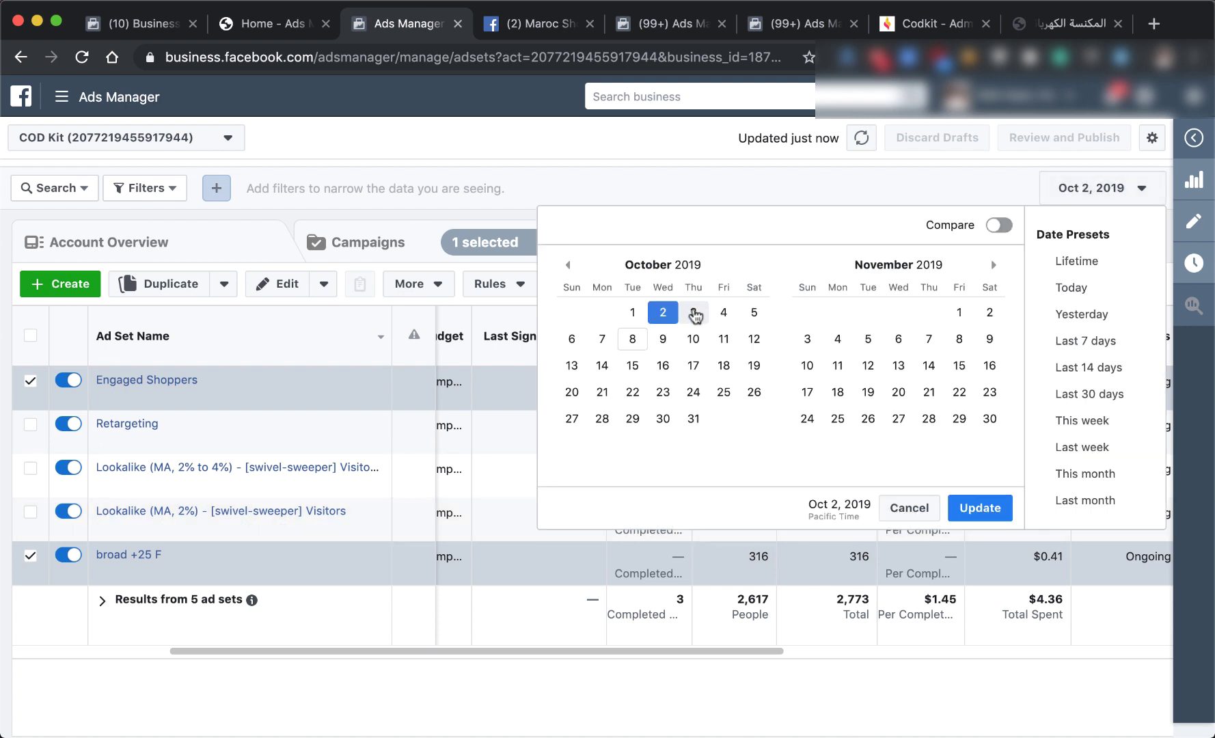
pyautogui.click(694, 315)
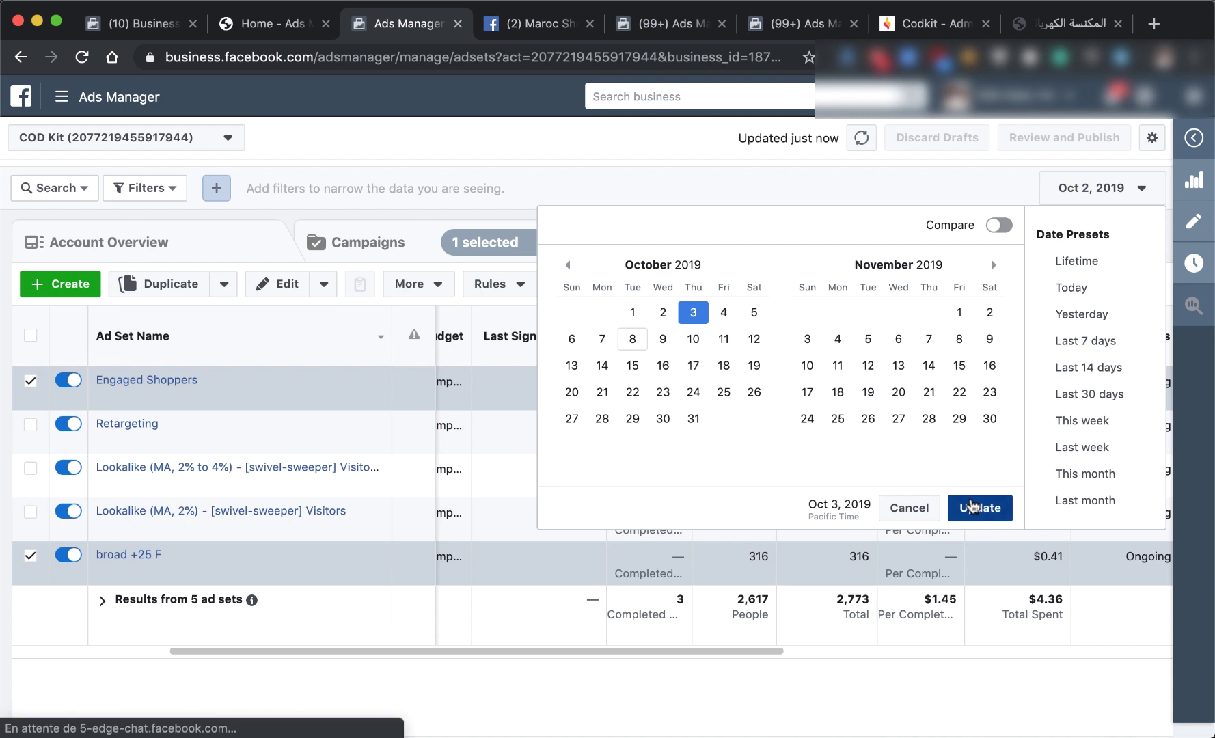
pyautogui.click(976, 507)
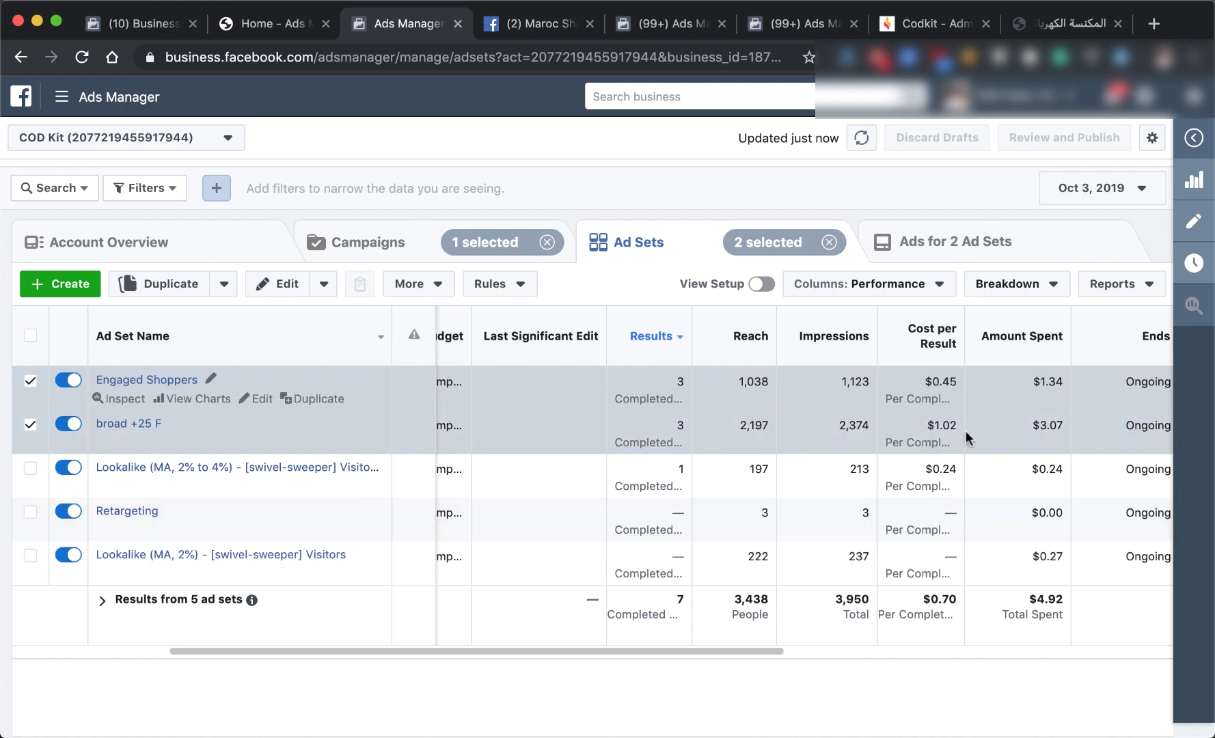
pyautogui.doubleClick(678, 600)
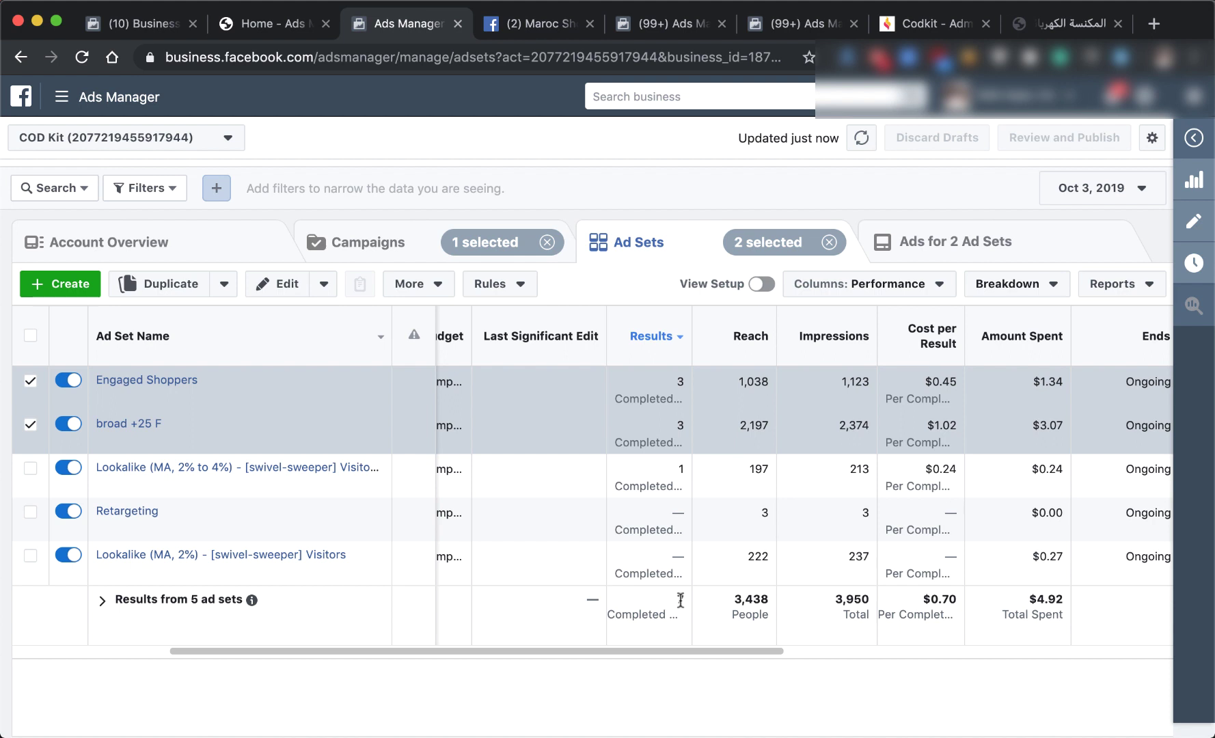
pyautogui.doubleClick(945, 599)
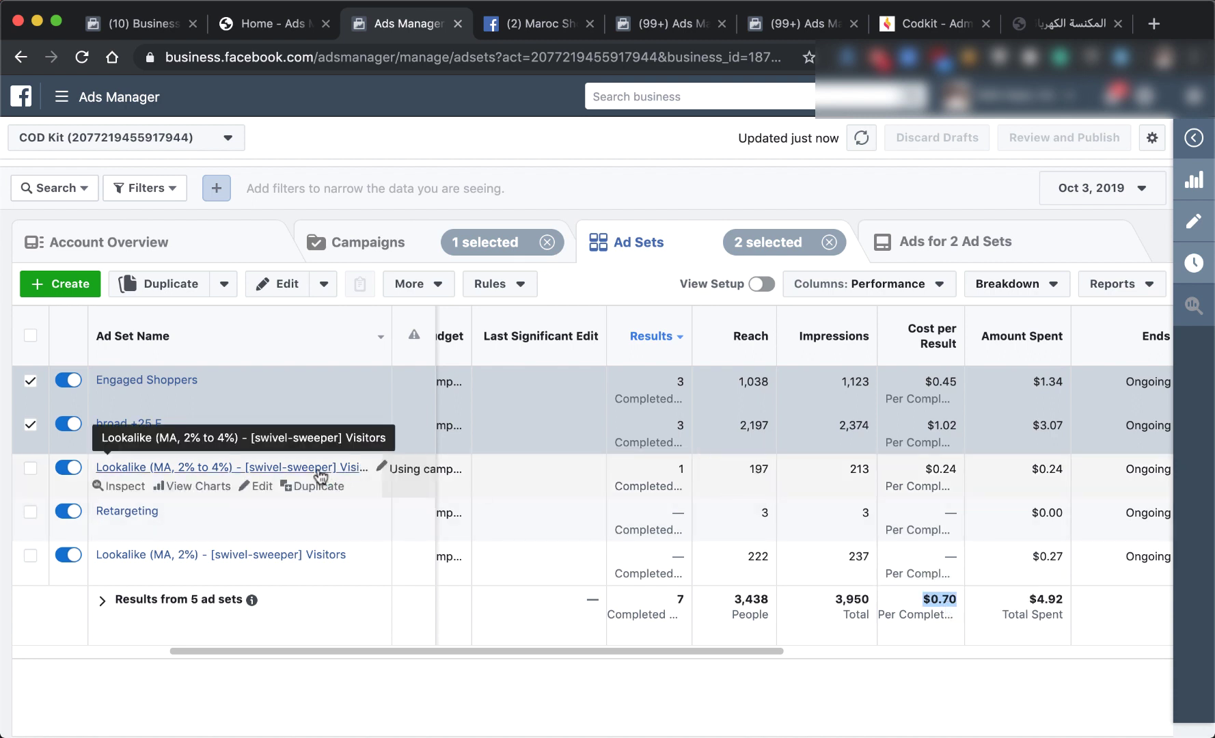
# Highlight the Lookalike (MA, 2% to 4%), Engaged Shoppers and broad +25 F ad sets in turn to compare their results.
pyautogui.click(500, 488)
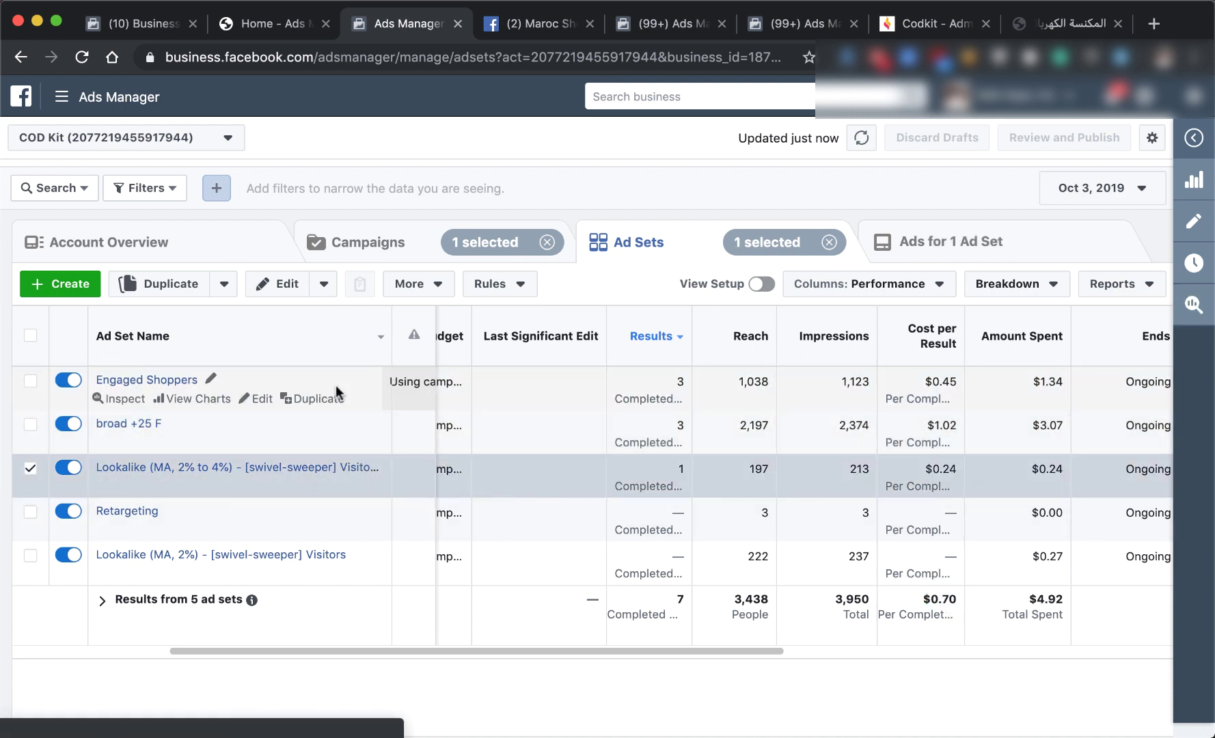
pyautogui.click(335, 393)
pyautogui.click(330, 431)
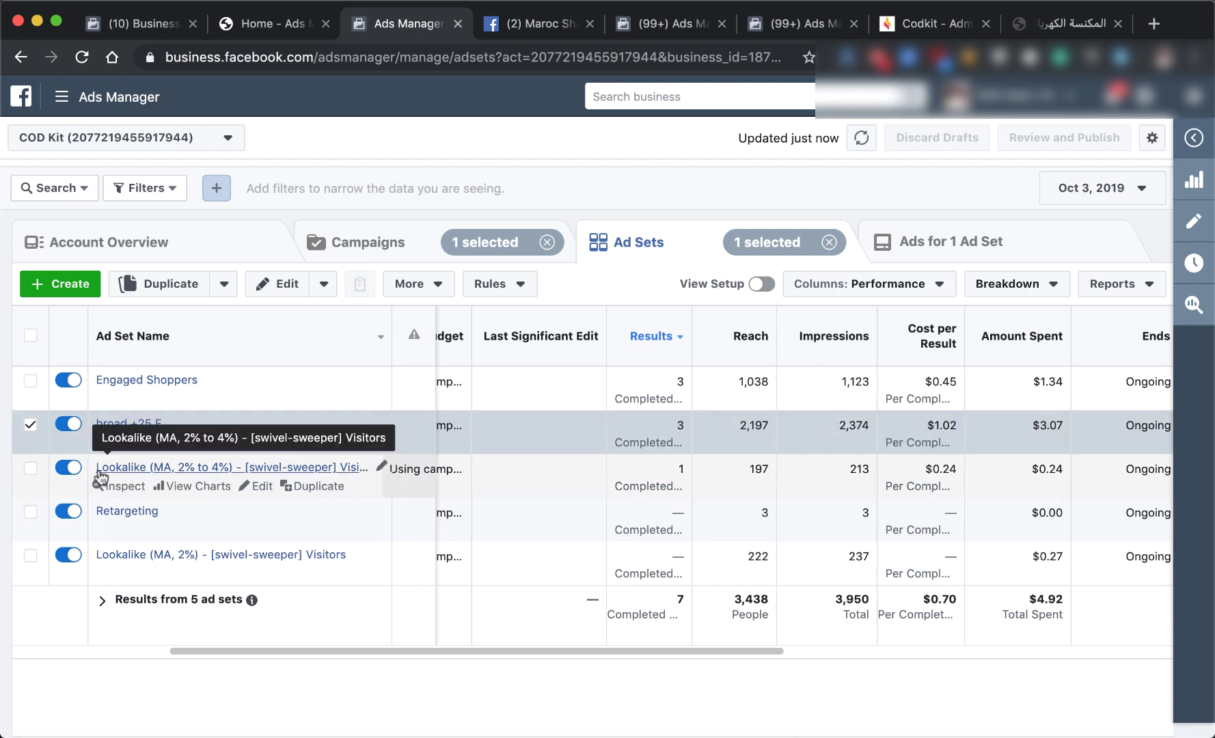
# Deselect the broad +25 F ad set and examine the total results and the Swivel Sweeper campaign's daily budget.
pyautogui.click(31, 426)
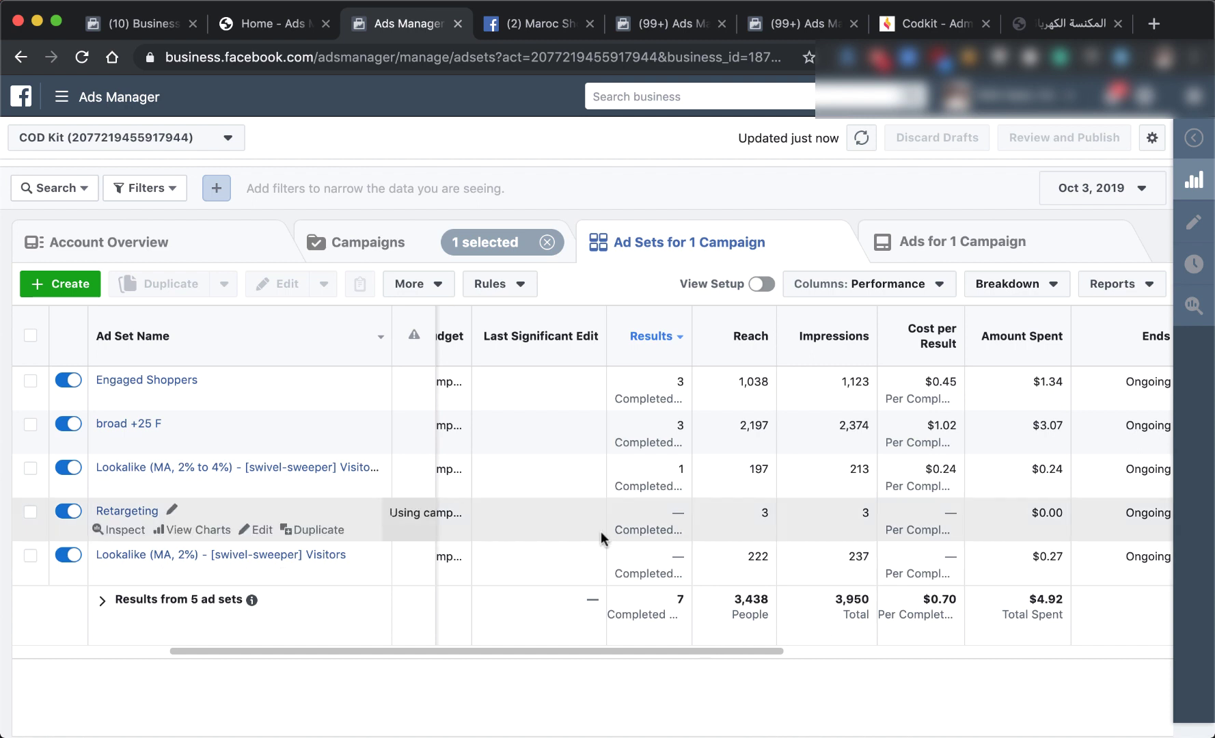
pyautogui.doubleClick(681, 602)
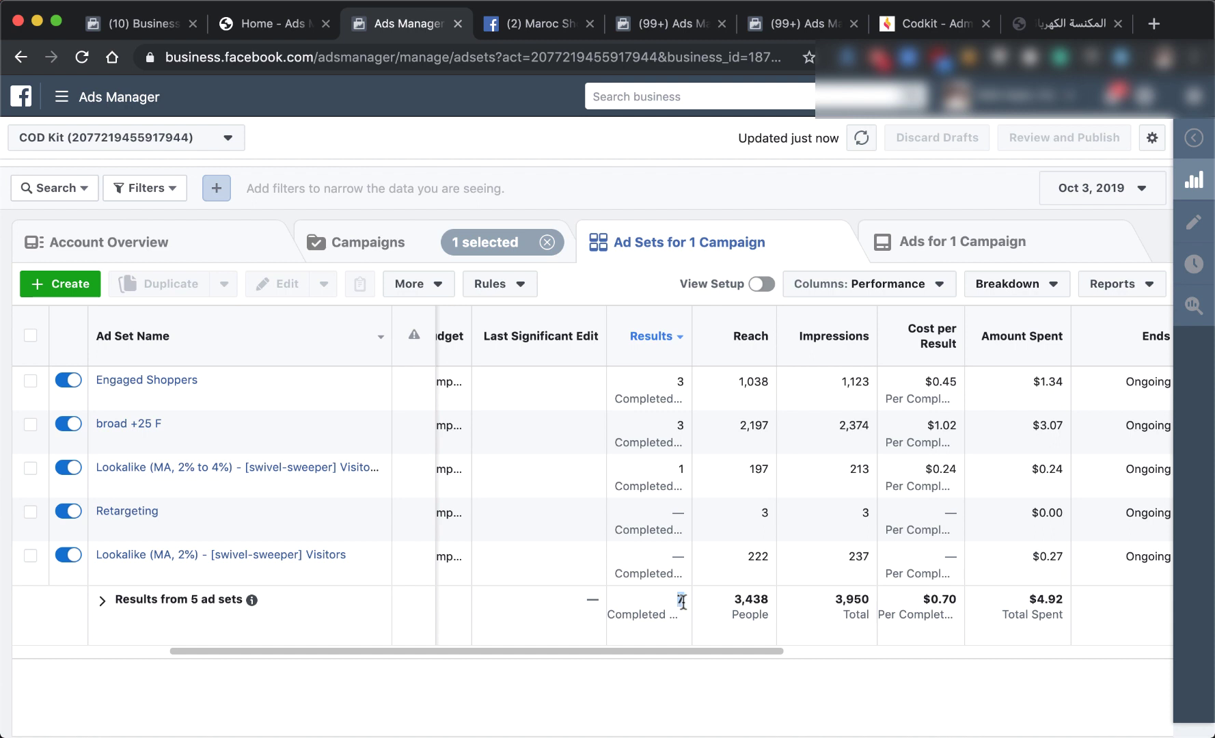
pyautogui.click(382, 265)
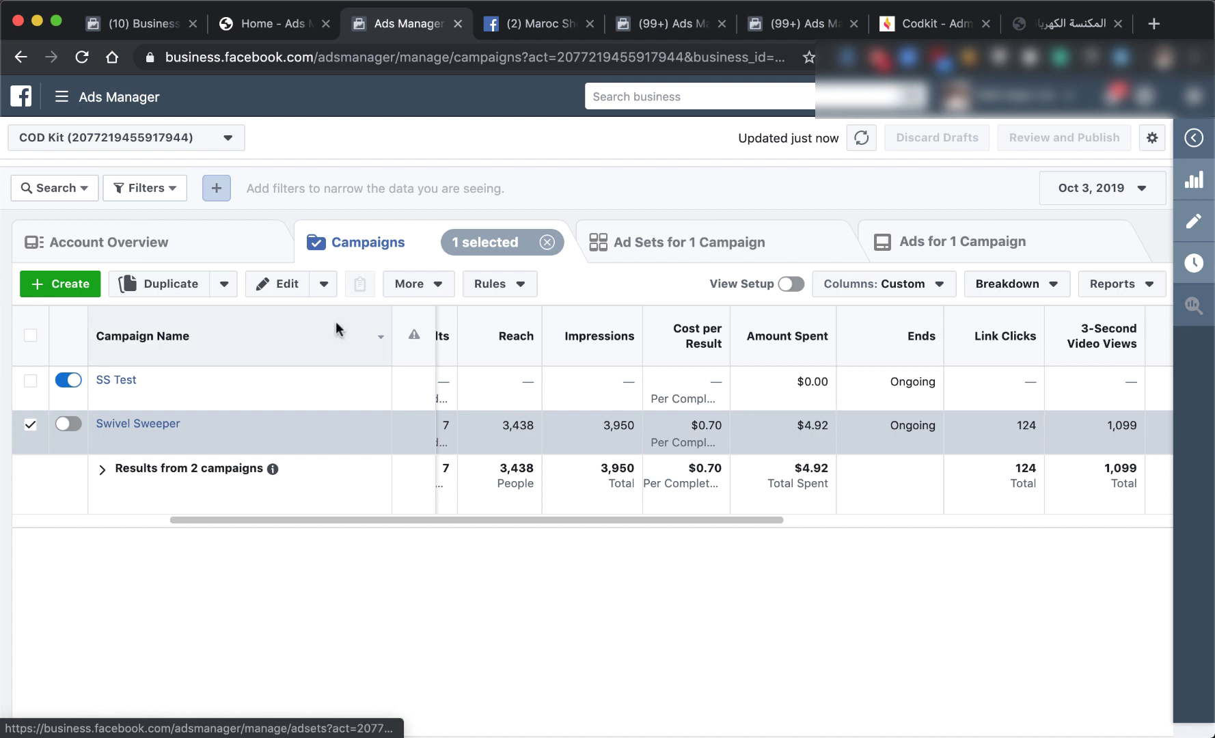
pyautogui.moveTo(301, 522); pyautogui.dragTo(120, 520)
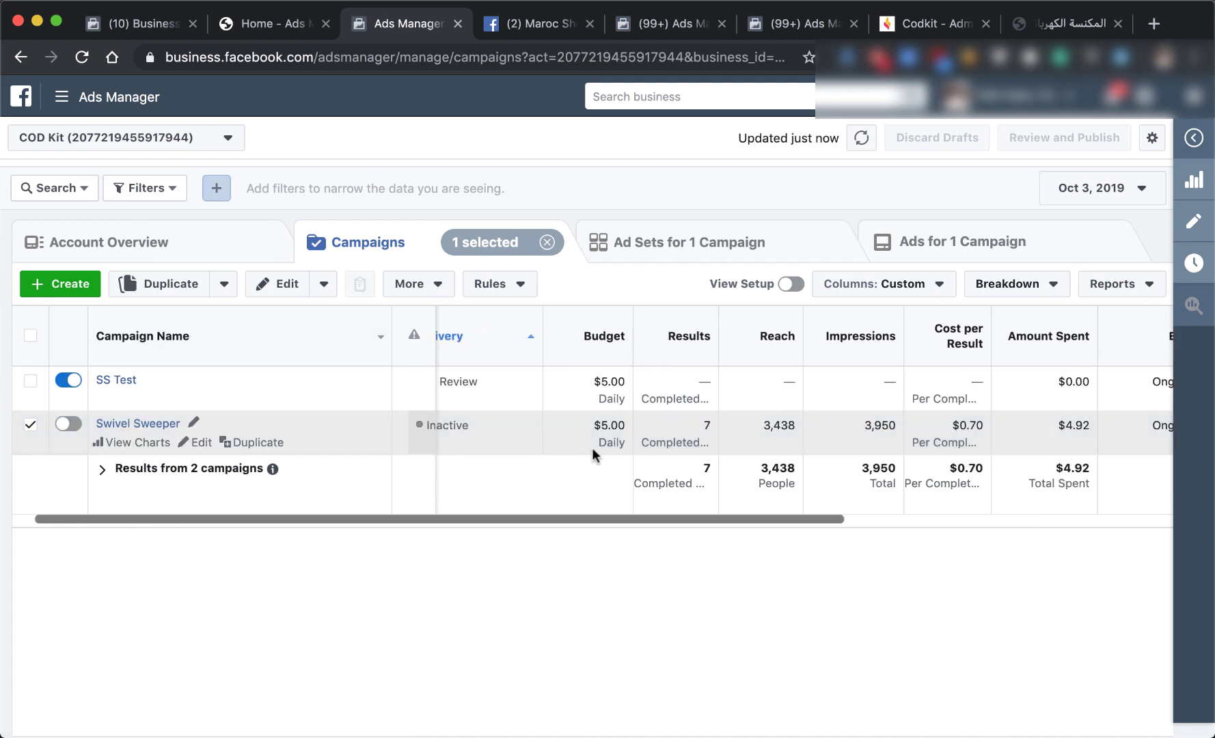
pyautogui.moveTo(626, 422); pyautogui.dragTo(606, 441)
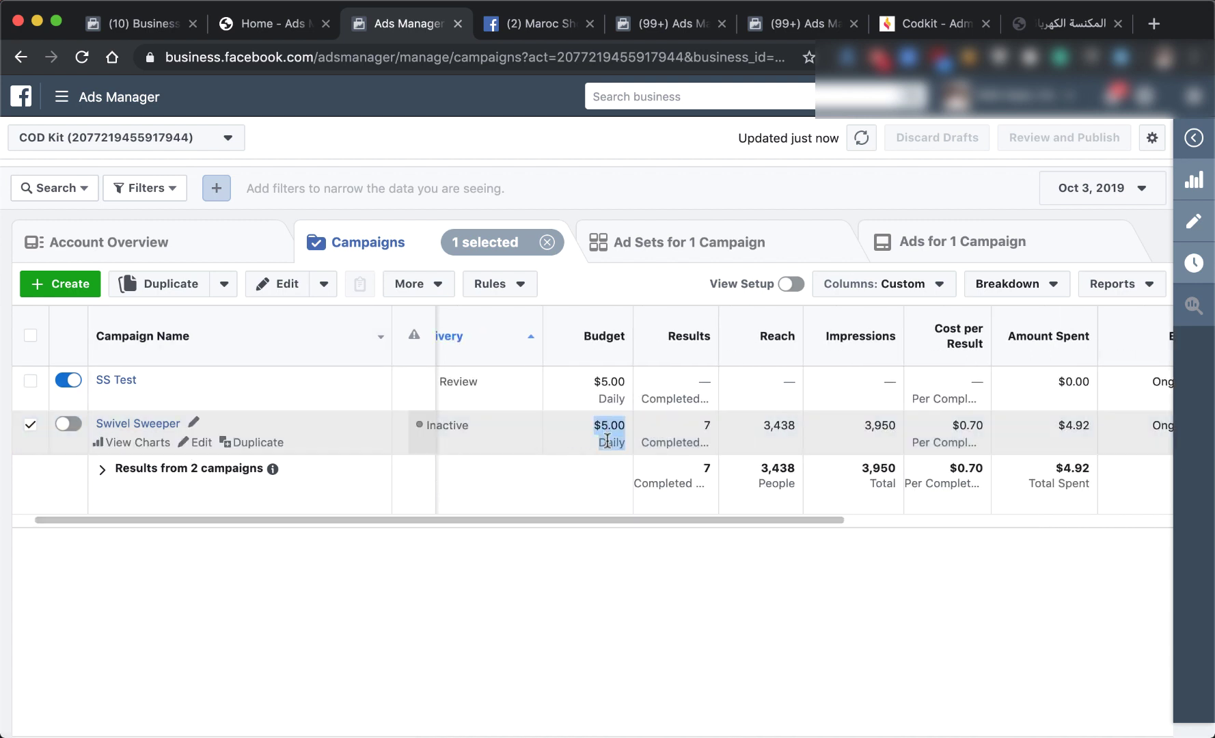
# Open the Swivel Sweeper campaign for editing, try a daily budget of 6.1, and set it back to $5.00.
pyautogui.click(196, 443)
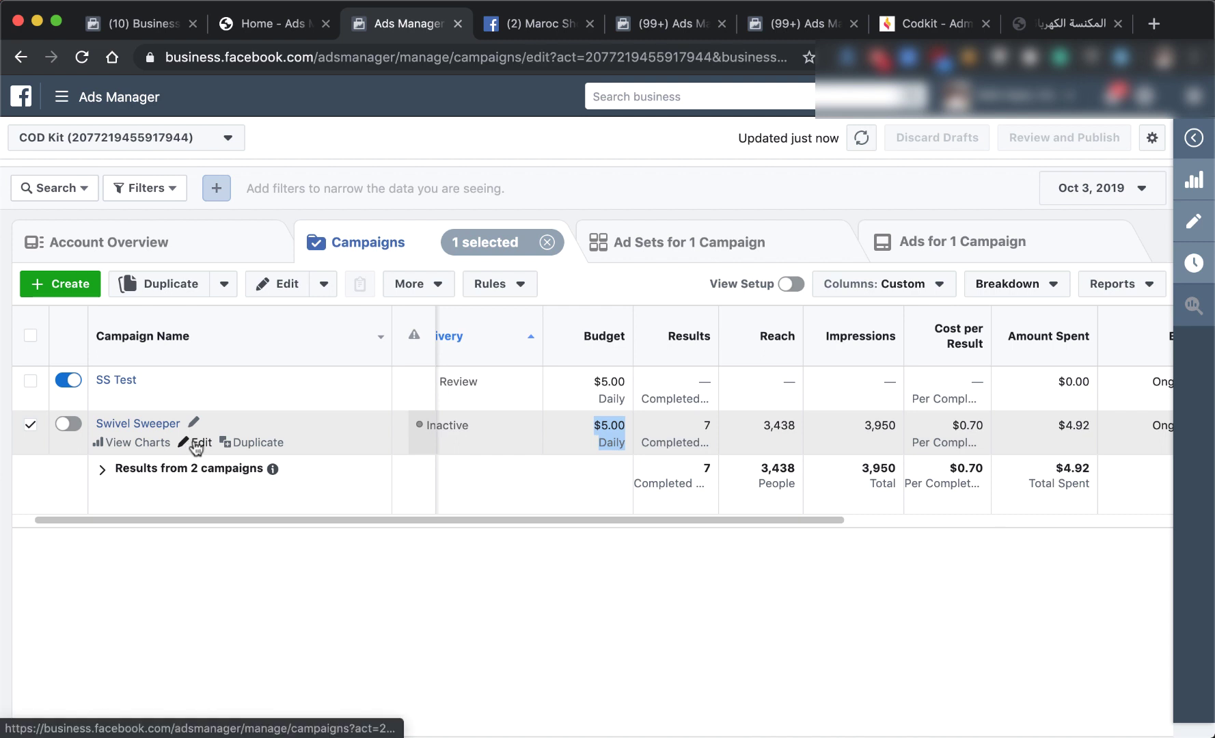
pyautogui.scroll(-3, 782, 437)
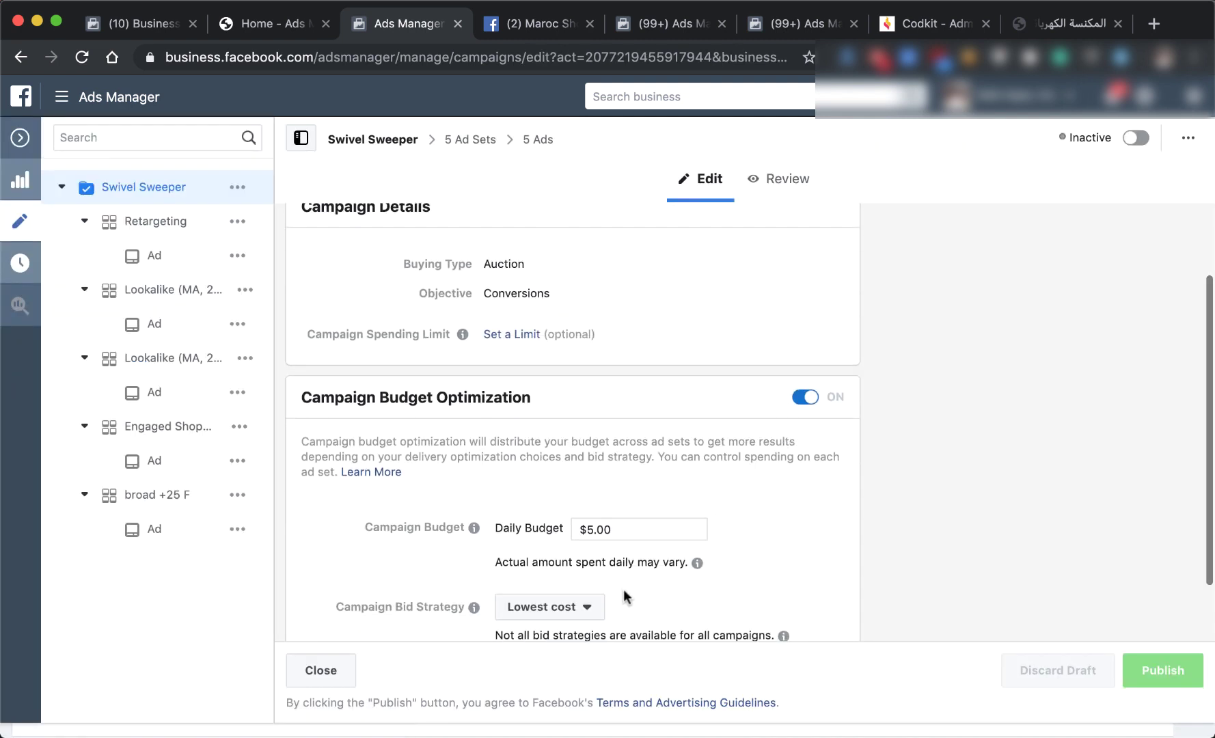
pyautogui.tripleClick(611, 530)
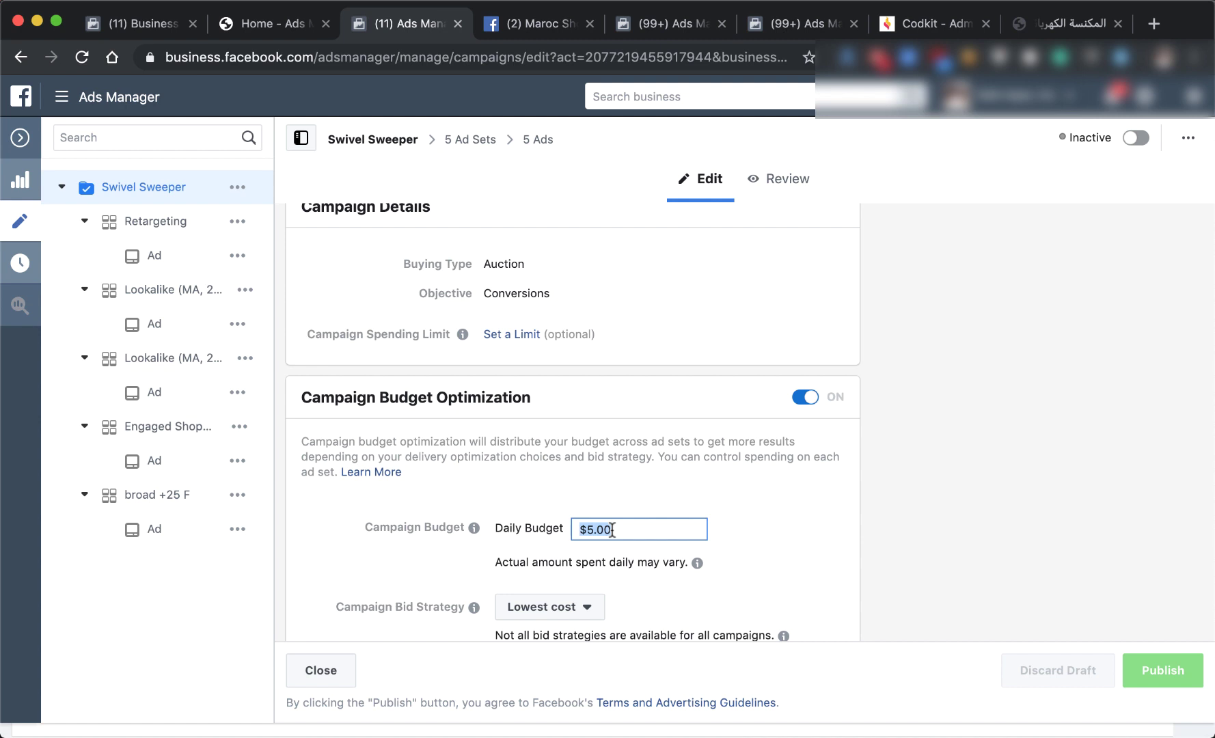
pyautogui.click(611, 530)
pyautogui.tripleClick(611, 530)
pyautogui.click(608, 530)
pyautogui.moveTo(595, 530); pyautogui.dragTo(652, 530)
pyautogui.write('5')
pyautogui.doubleClick(589, 530)
pyautogui.write('6.1')
pyautogui.moveTo(587, 530); pyautogui.dragTo(605, 529)
pyautogui.write('5')
pyautogui.click(654, 471)
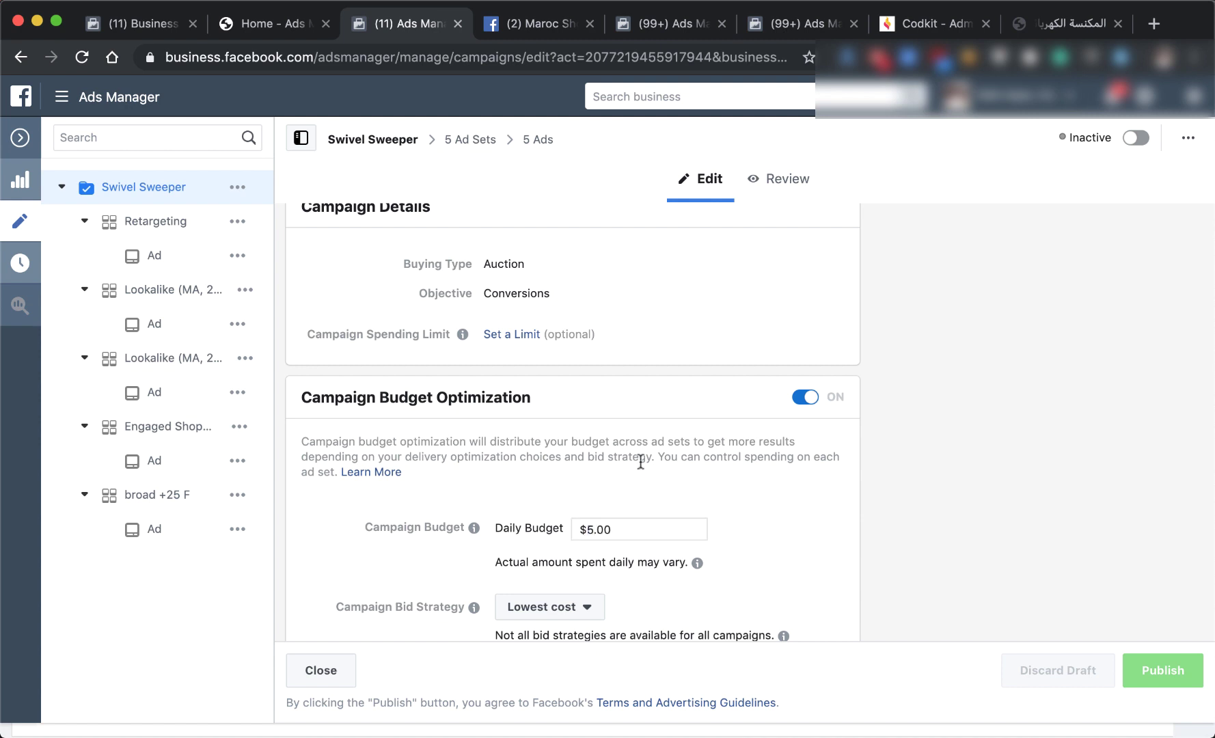
# View the Swivel Sweeper campaign's five ad sets, examine its Campaign Budget Optimization setting, and close the editor.
pyautogui.click(468, 140)
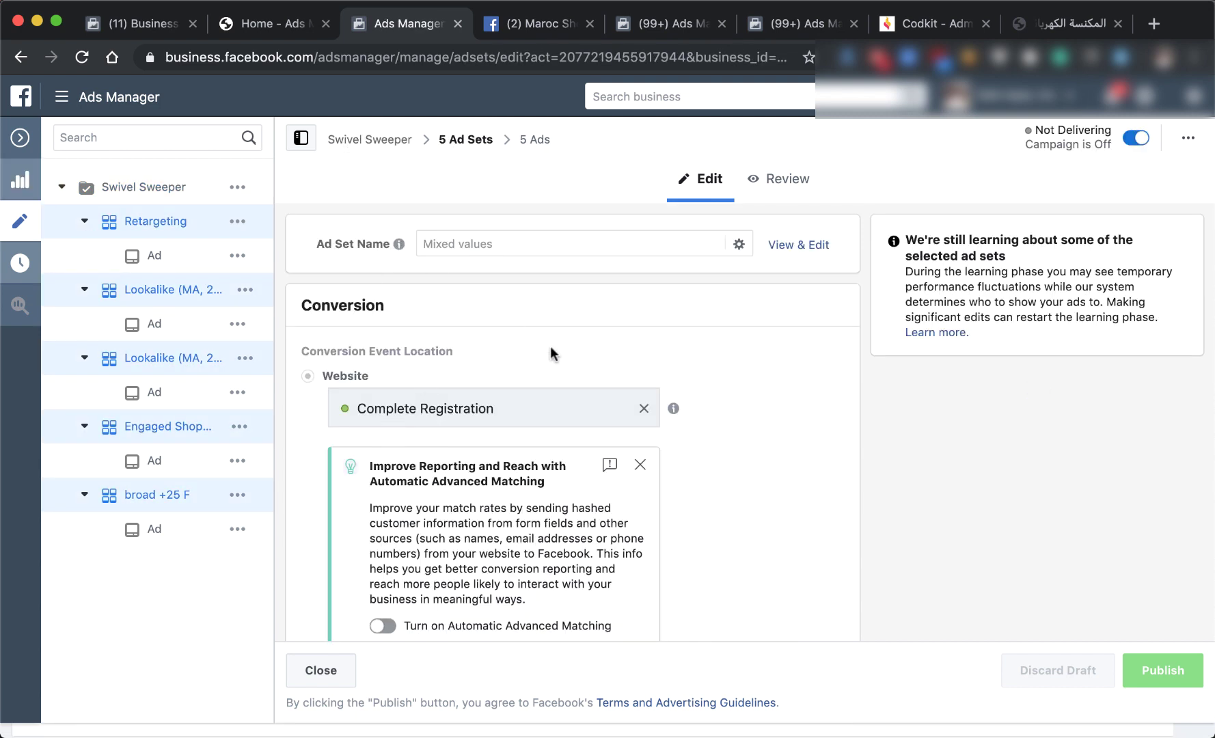
pyautogui.click(362, 140)
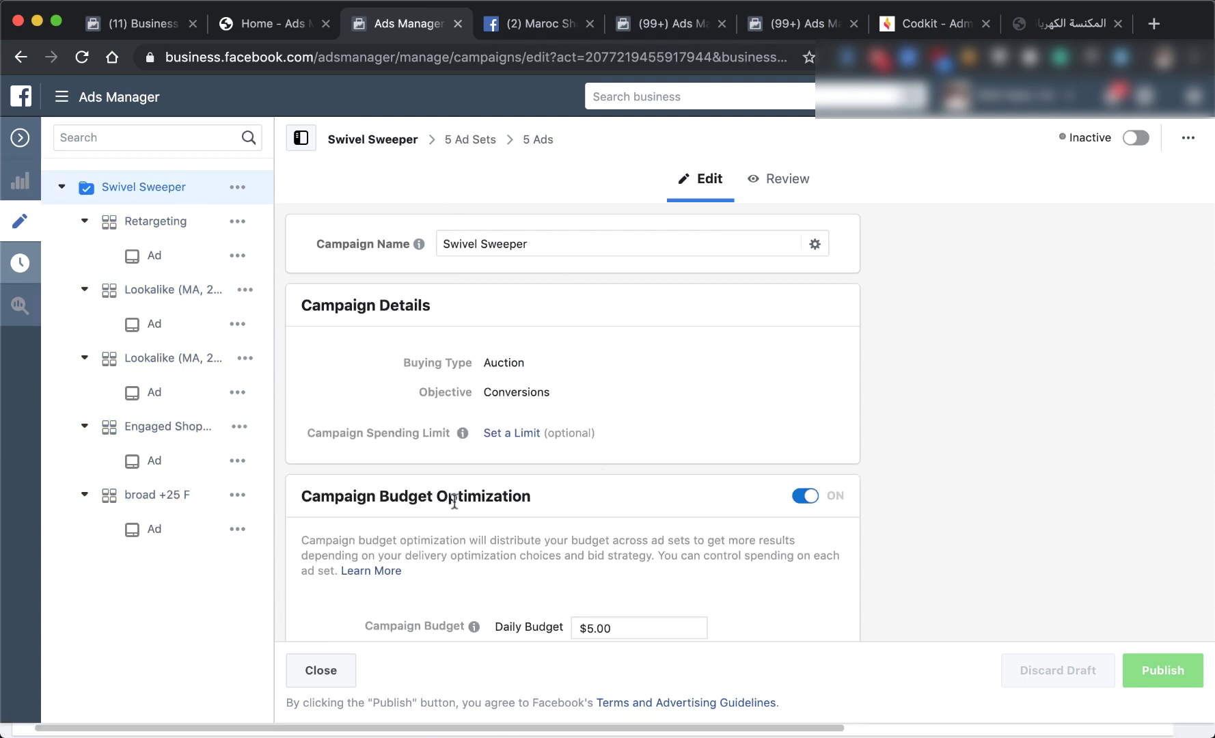
pyautogui.tripleClick(445, 497)
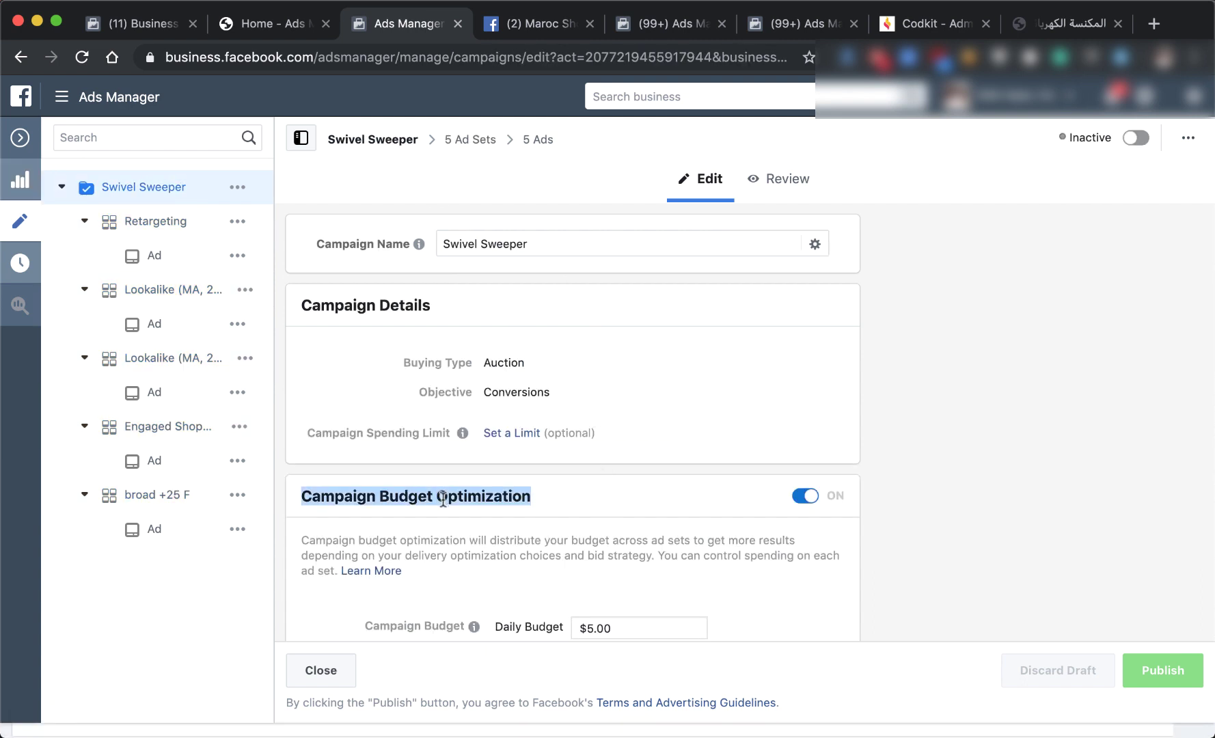
pyautogui.click(20, 139)
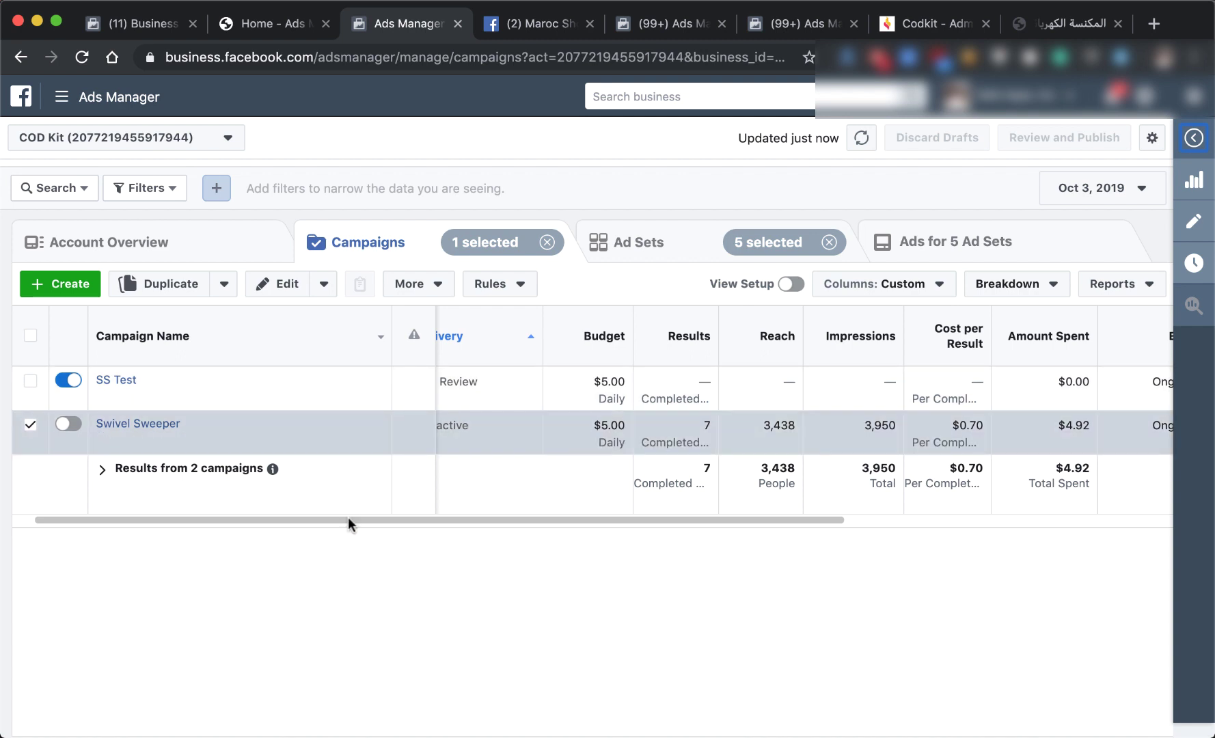
# Examine the Swivel Sweeper campaign's delivery, results and cost per result in the campaign list.
pyautogui.moveTo(347, 517); pyautogui.dragTo(266, 526)
pyautogui.moveTo(392, 426)
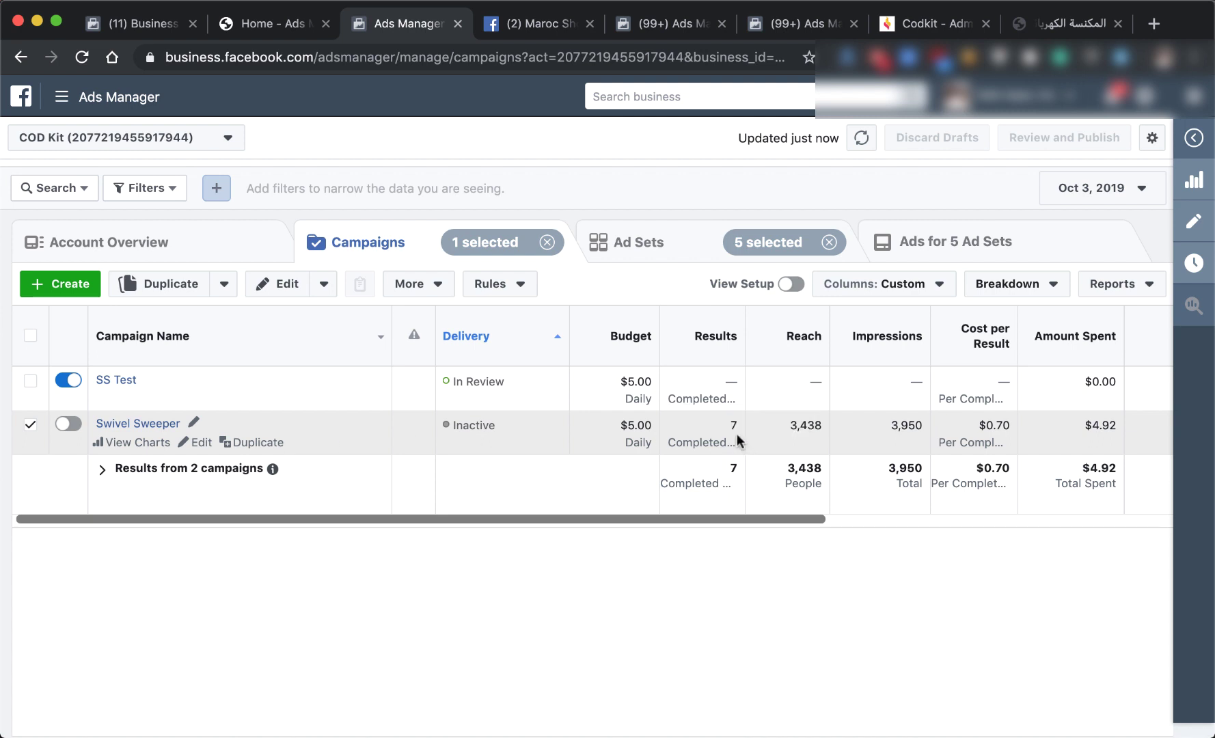
pyautogui.moveTo(977, 425); pyautogui.dragTo(1002, 424)
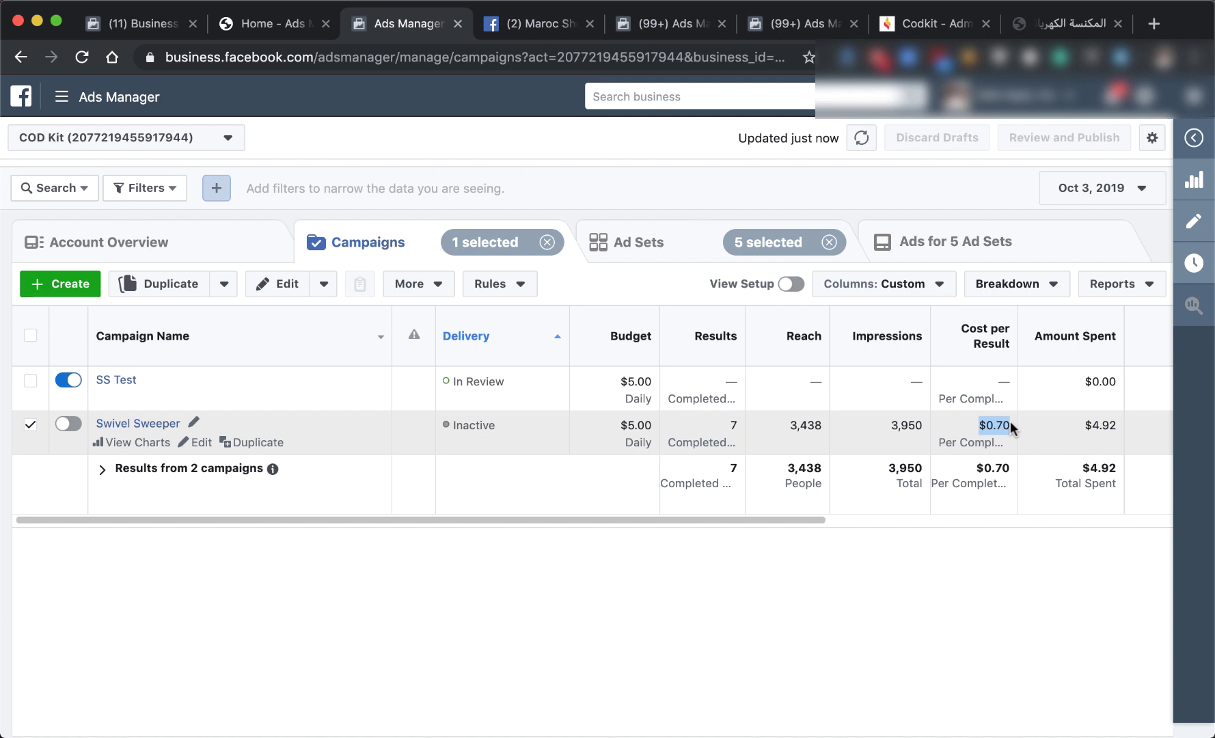
# Open the Swivel Sweeper campaign's ad sets and duplicate all five into the original campaign with one copy each.
pyautogui.click(31, 429)
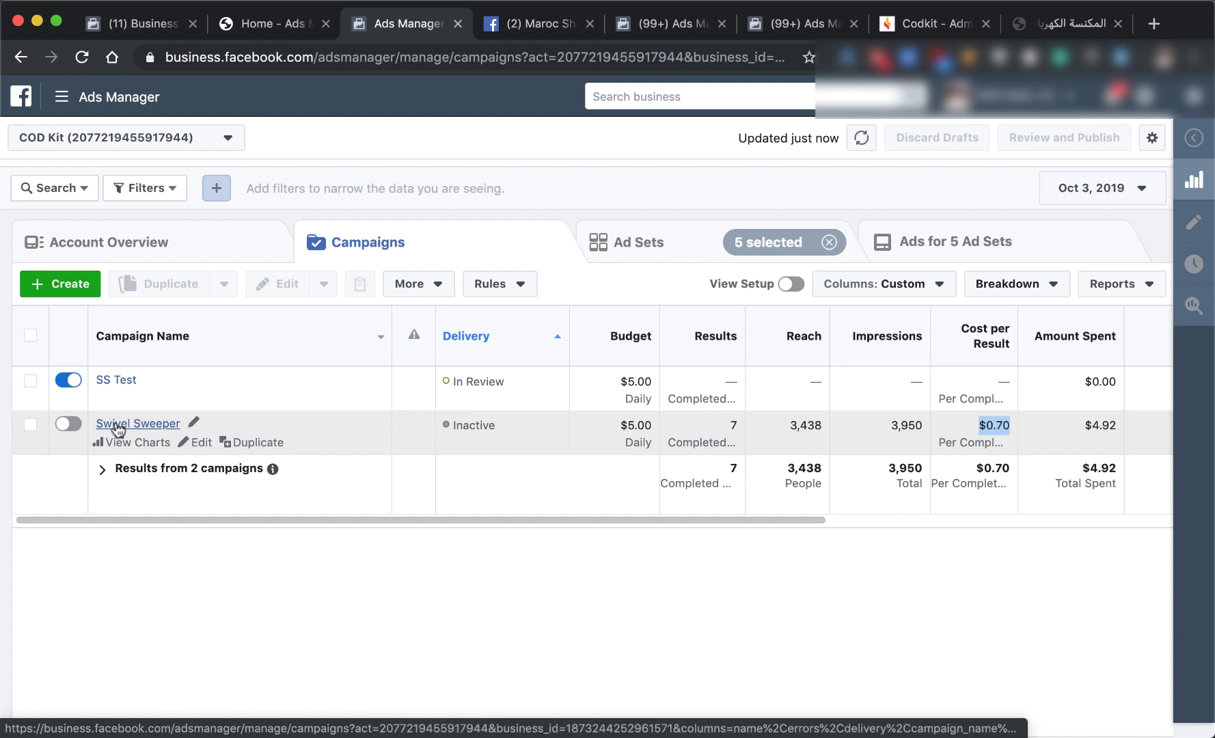
pyautogui.click(116, 424)
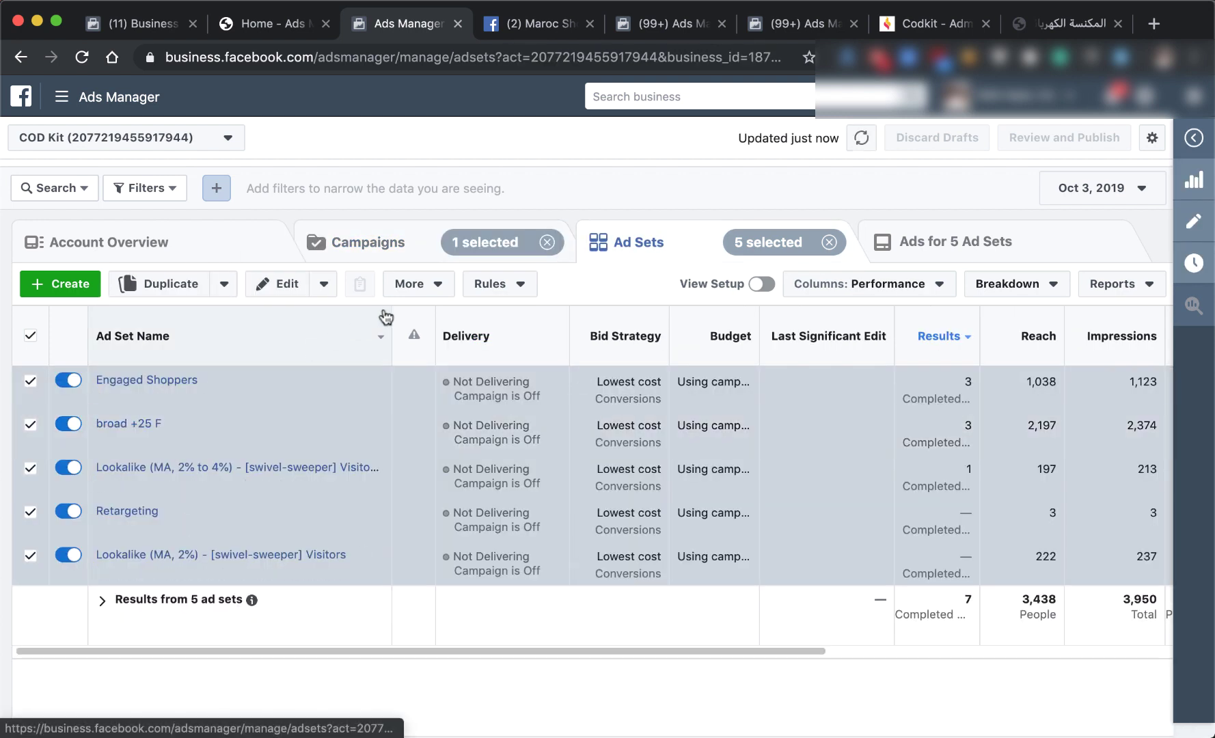
pyautogui.click(158, 286)
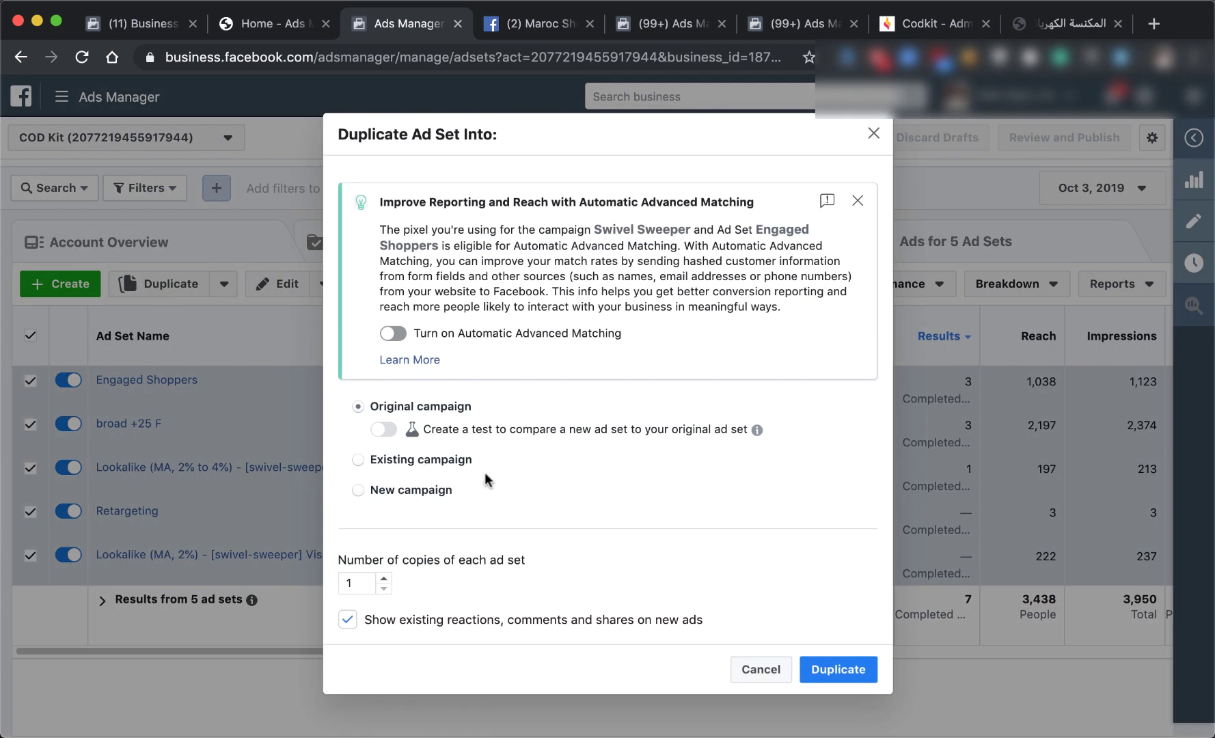
pyautogui.click(826, 669)
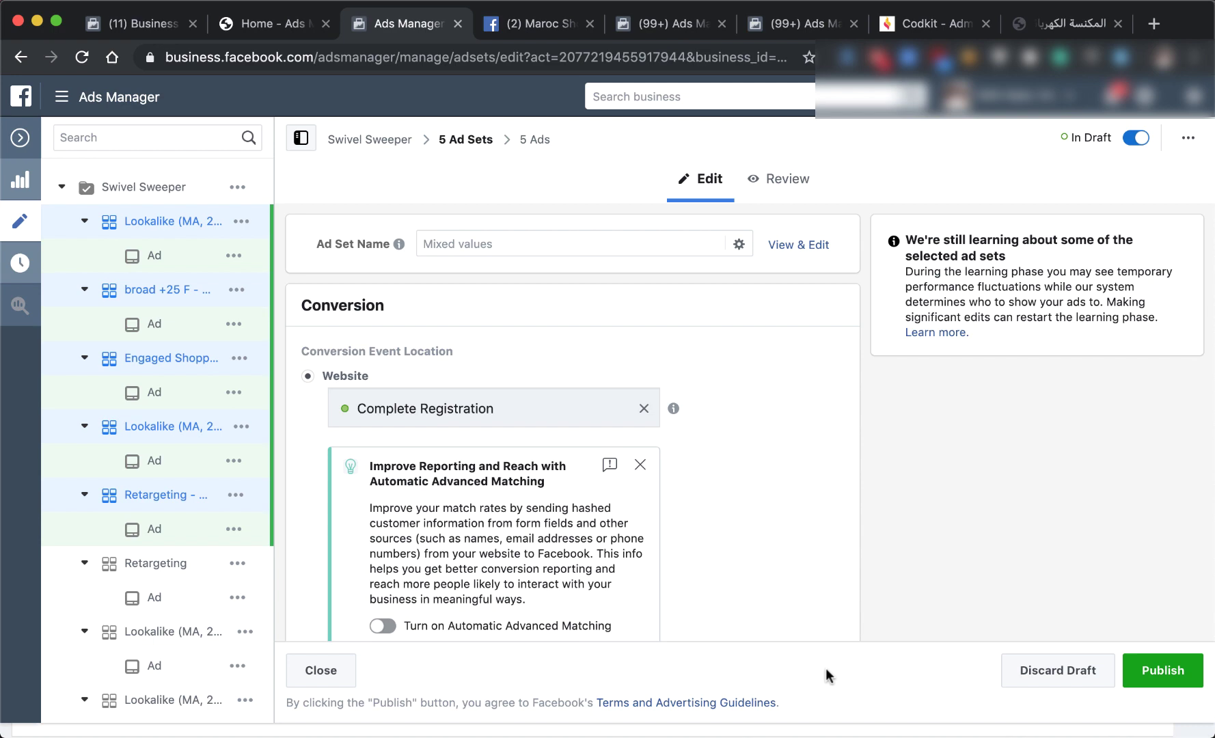
# Remove Facebook News Feed from the duplicated ad sets' placements and try to remove Facebook Marketplace as well.
pyautogui.scroll(-10, 818, 553)
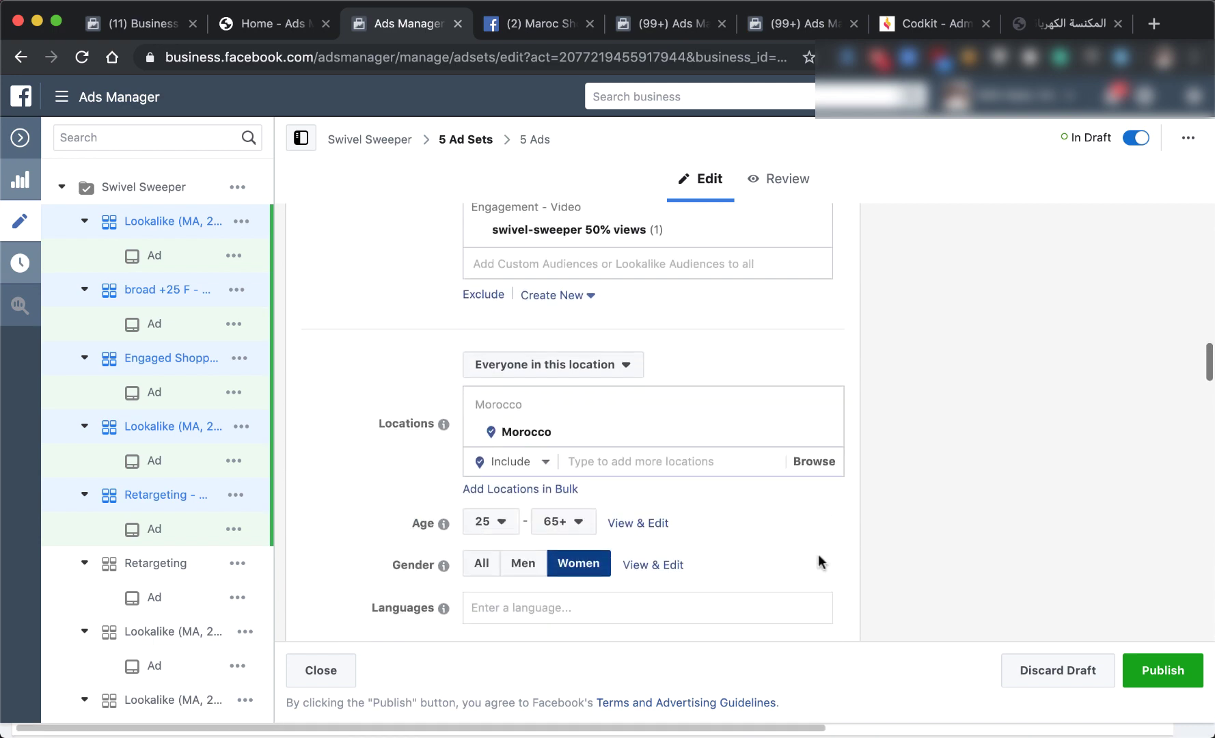
pyautogui.scroll(-15, 818, 554)
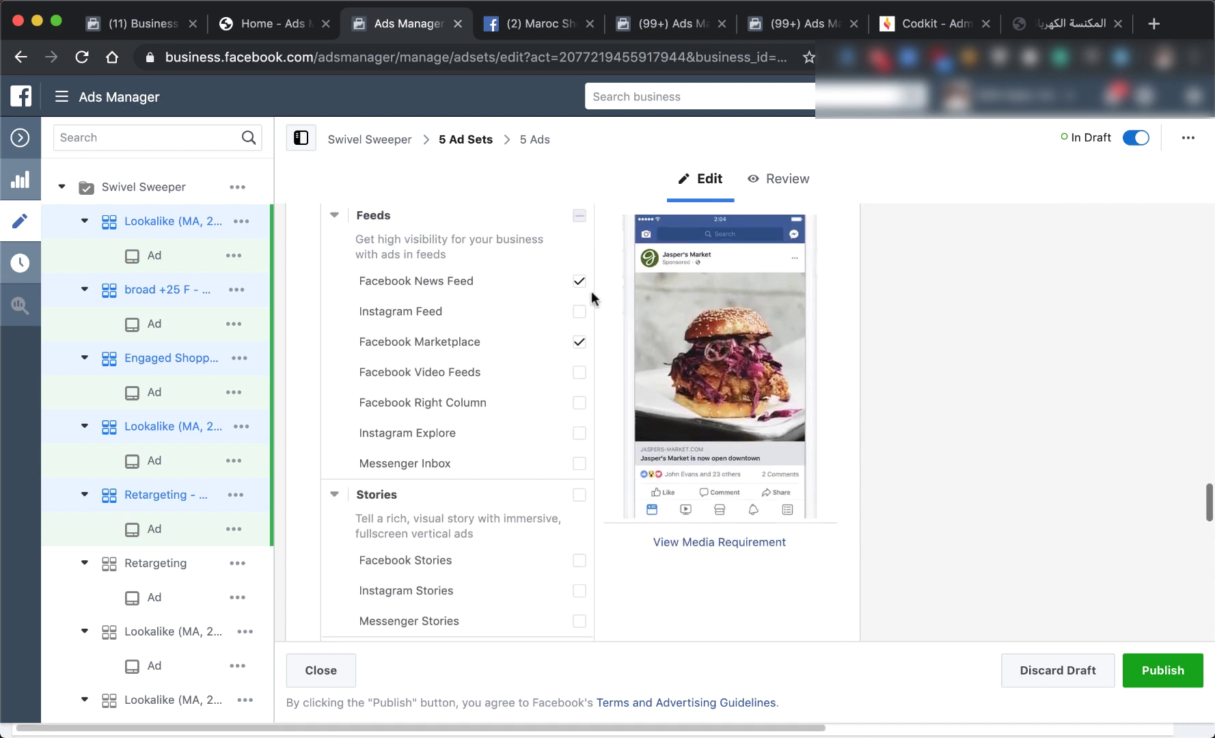
pyautogui.click(579, 280)
pyautogui.click(578, 341)
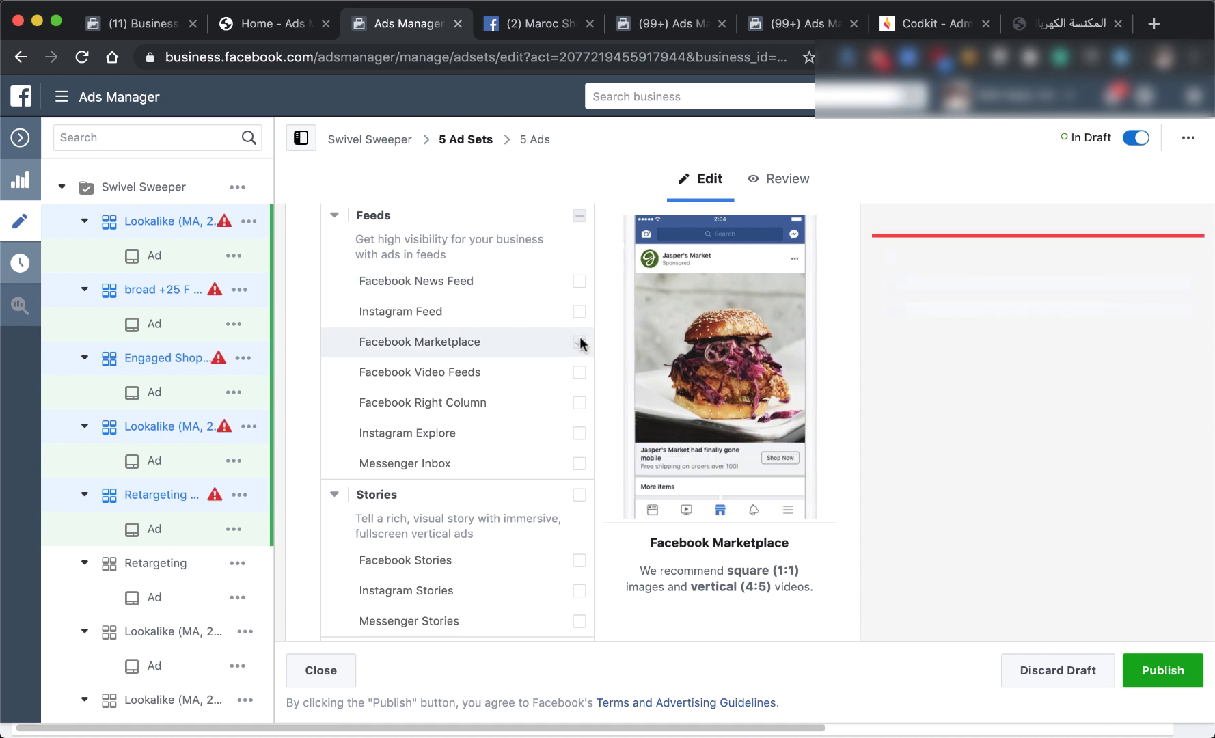
pyautogui.scroll(-3, 578, 334)
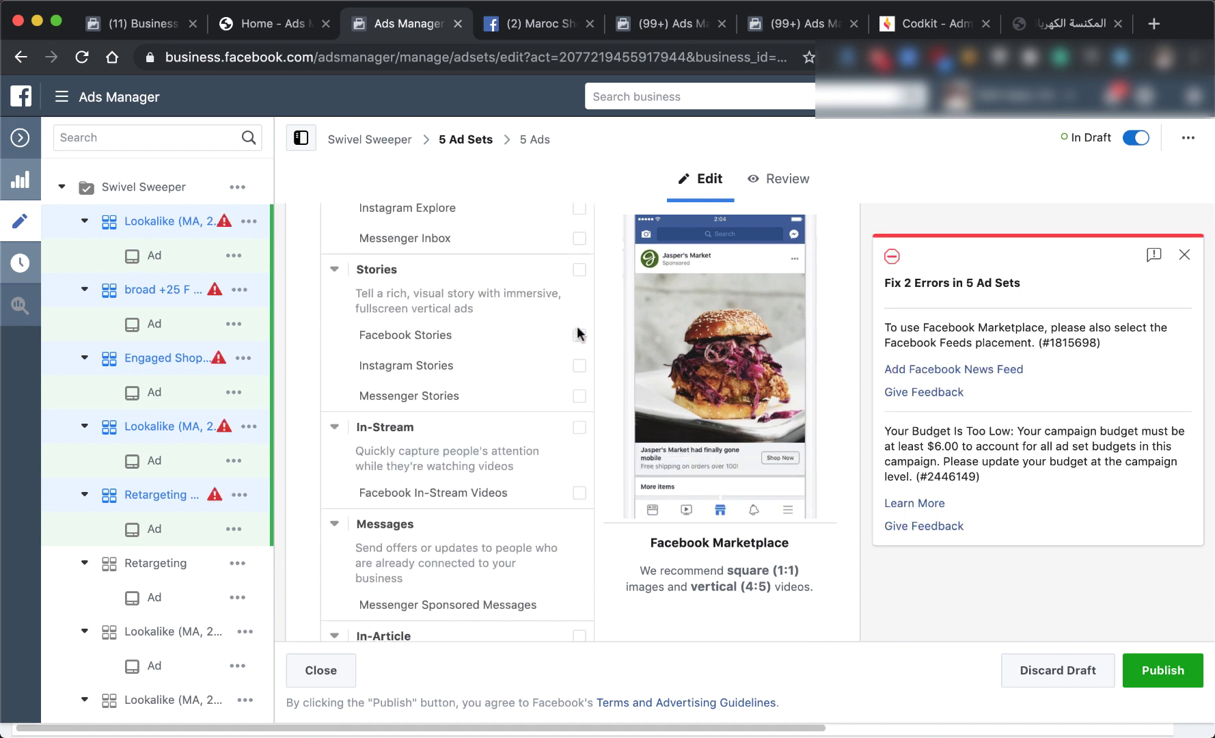
pyautogui.scroll(-5, 577, 333)
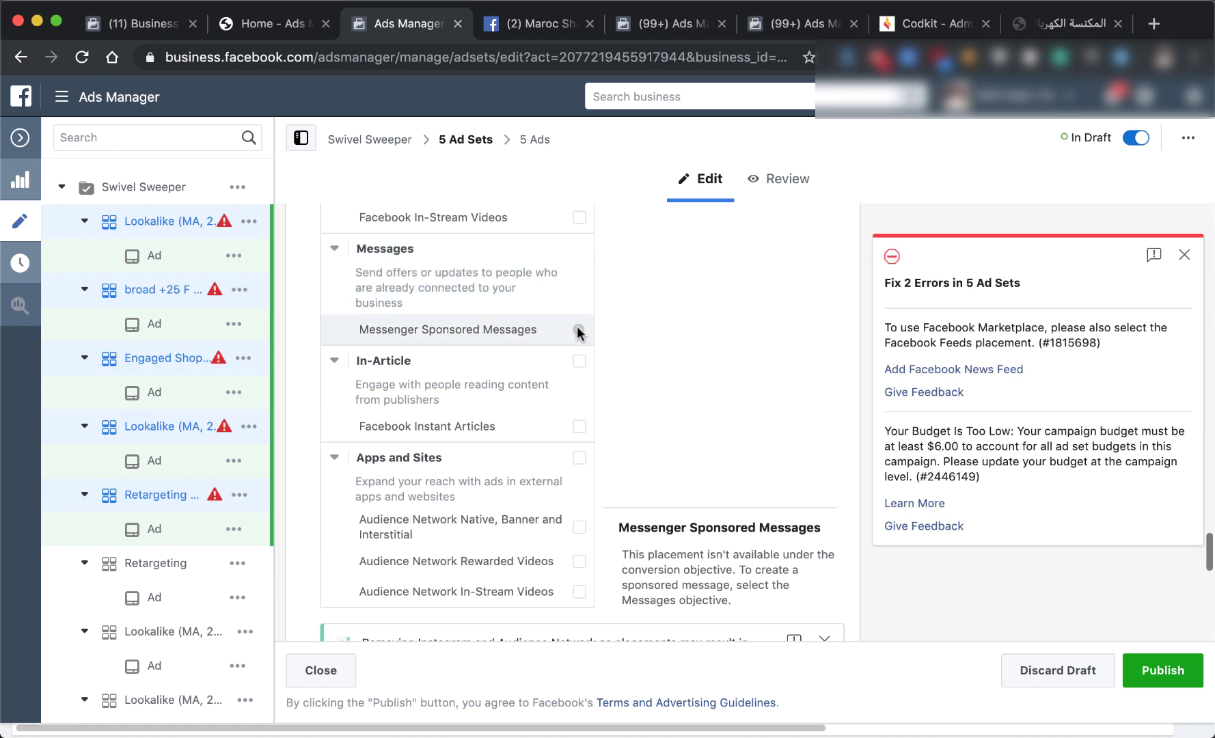
pyautogui.scroll(10, 577, 332)
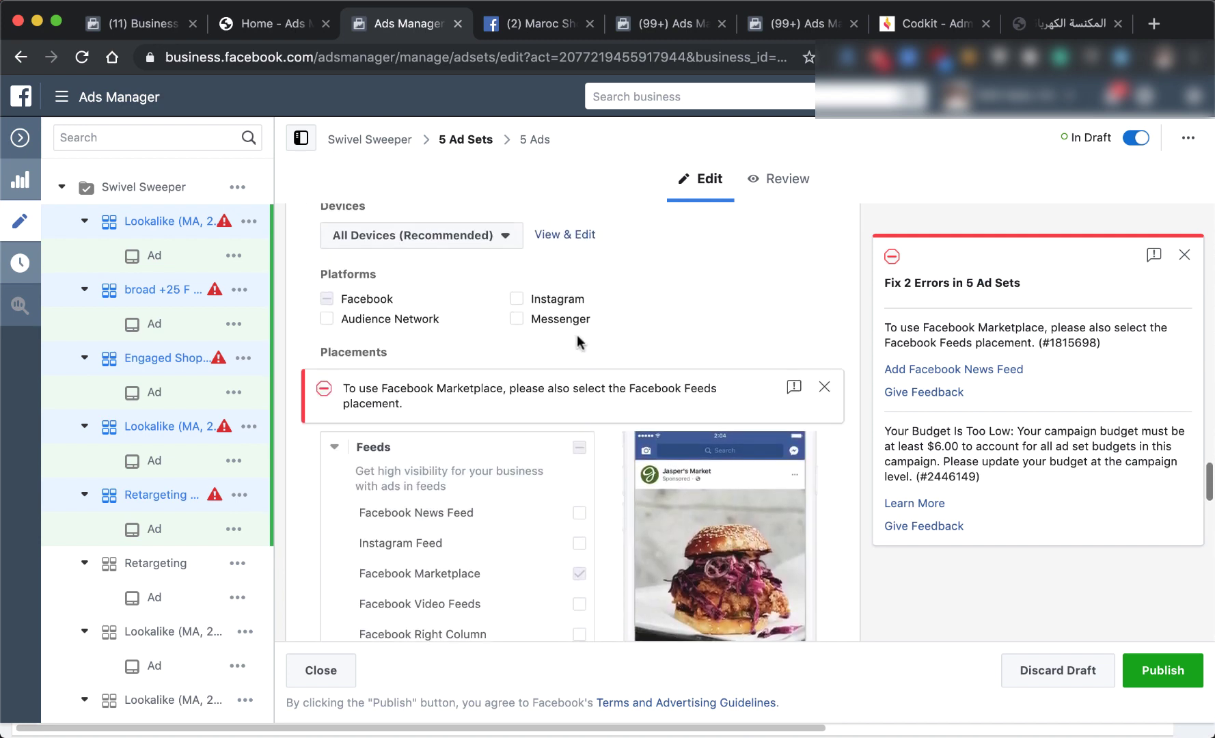
# Enable the Instagram platform and disable Facebook for the duplicated ad sets, and review the resulting placements.
pyautogui.click(518, 318)
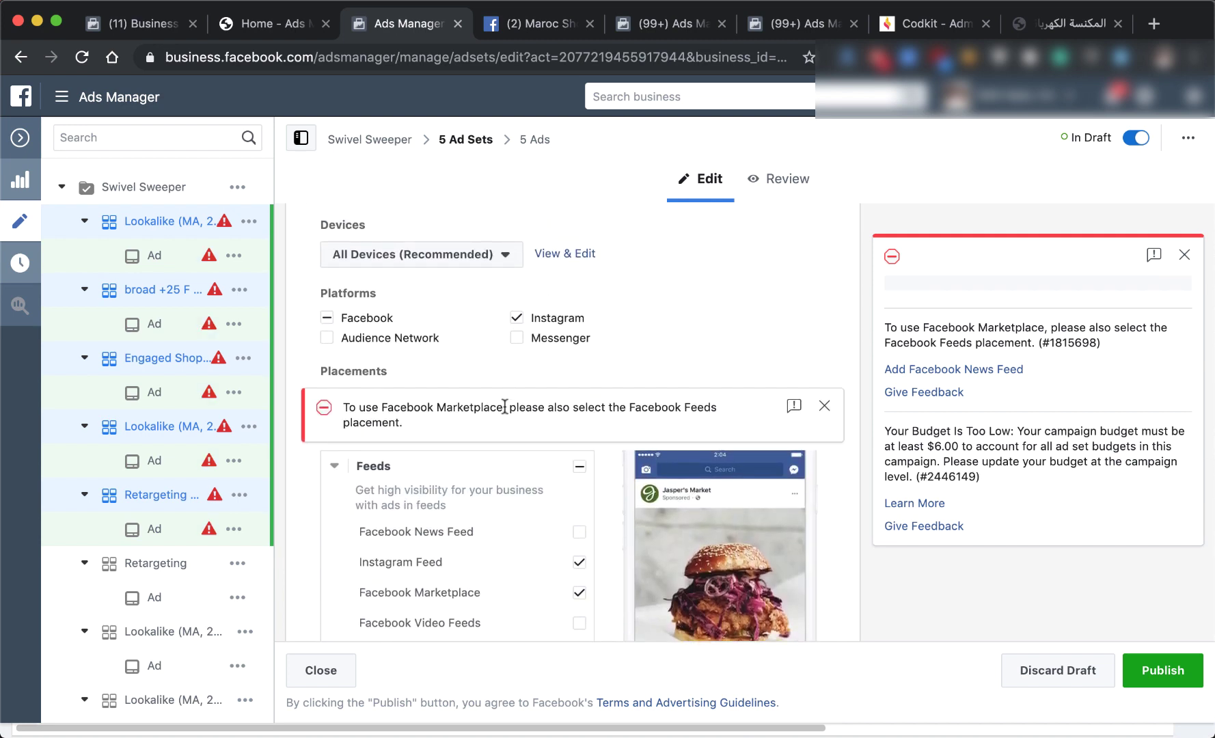
pyautogui.click(328, 319)
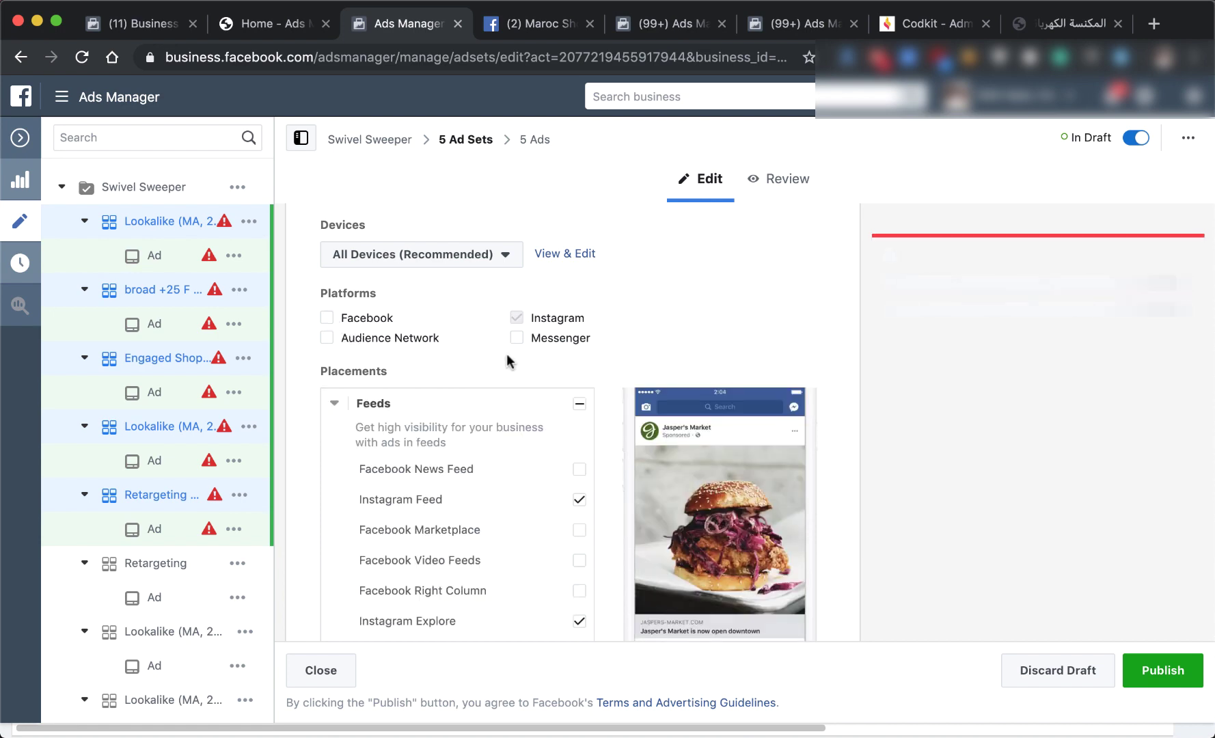
pyautogui.scroll(-4, 505, 353)
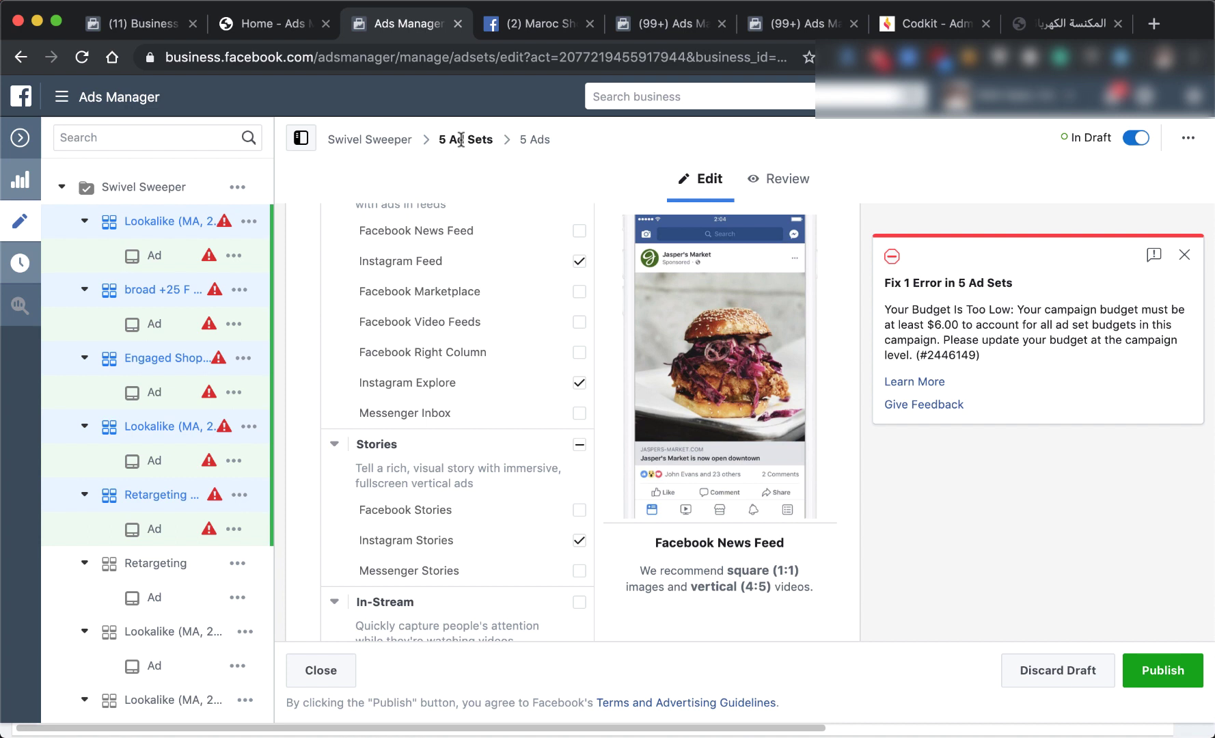
pyautogui.scroll(2, 509, 287)
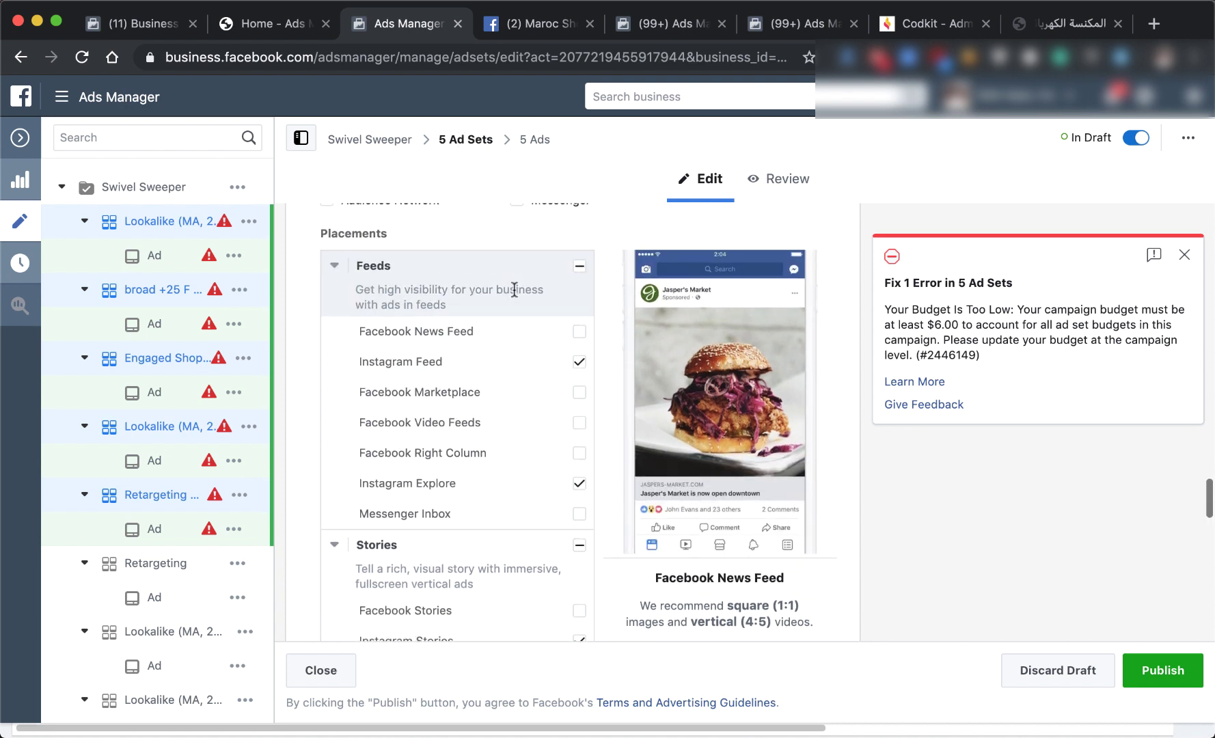
pyautogui.scroll(2, 522, 210)
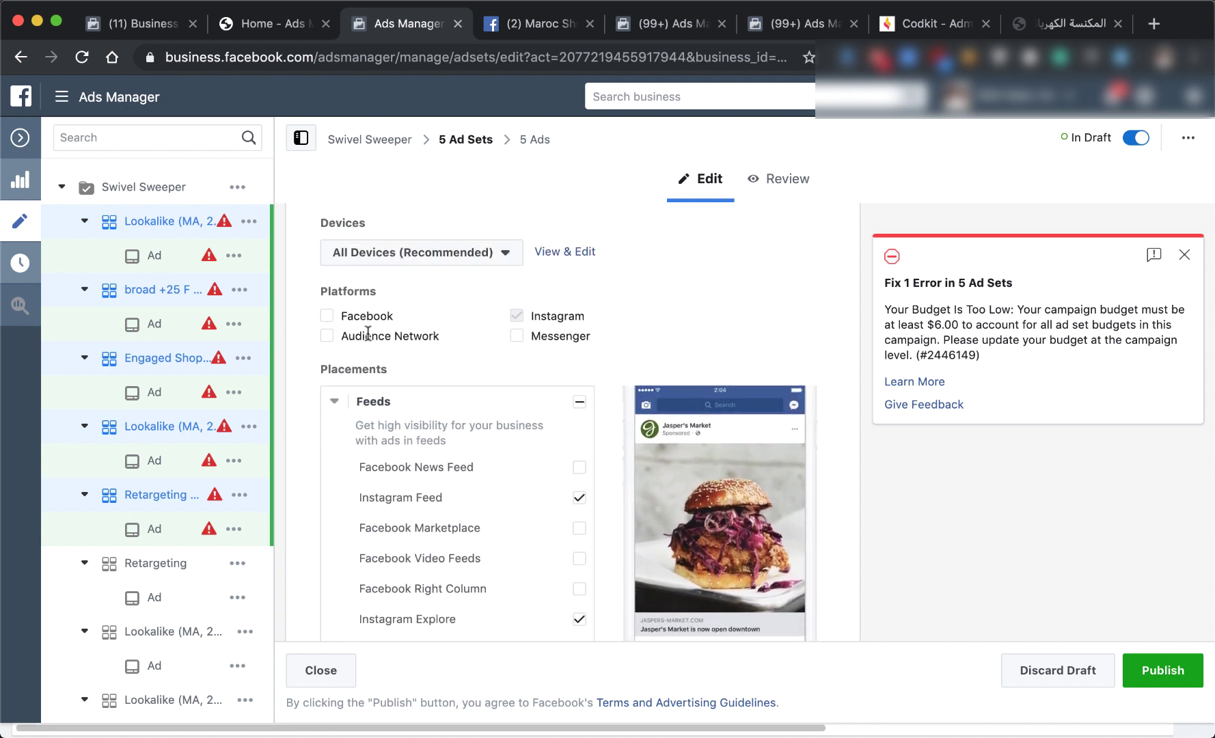
pyautogui.scroll(3, 602, 341)
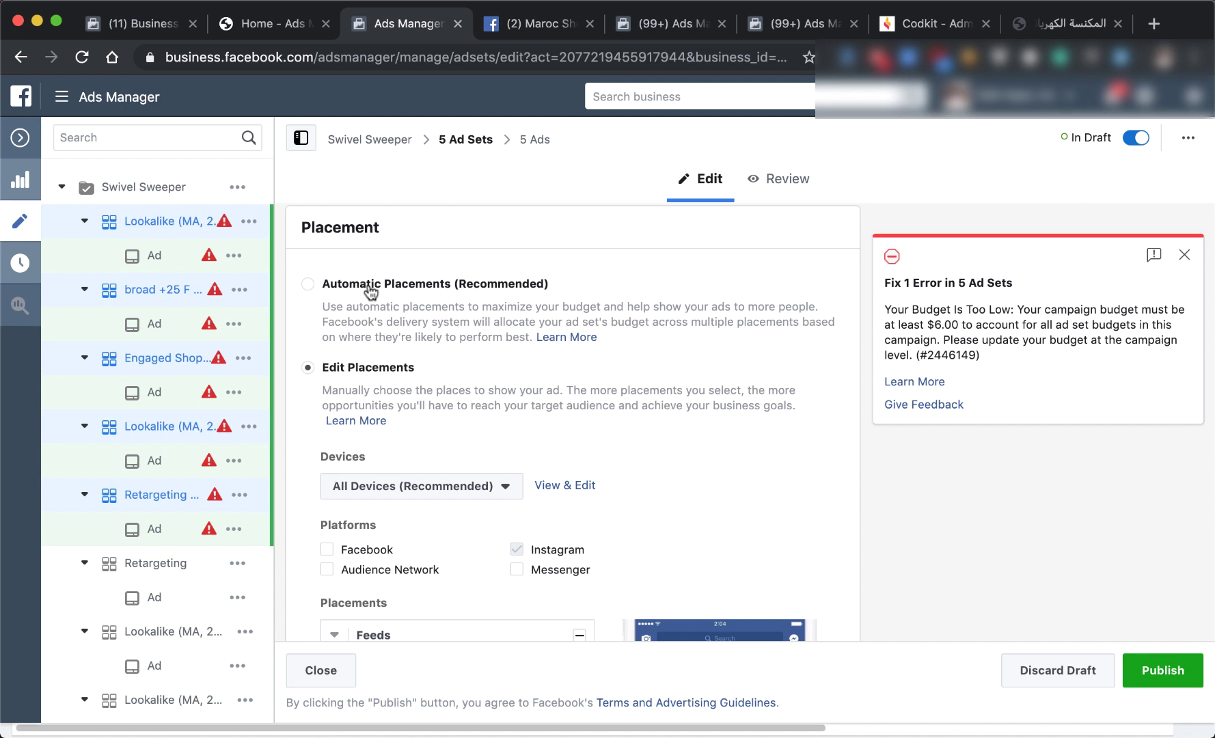
# Return to the campaign list and review the Swivel Sweeper campaign's budget optimization and bid strategy settings.
pyautogui.click(356, 140)
pyautogui.click(21, 139)
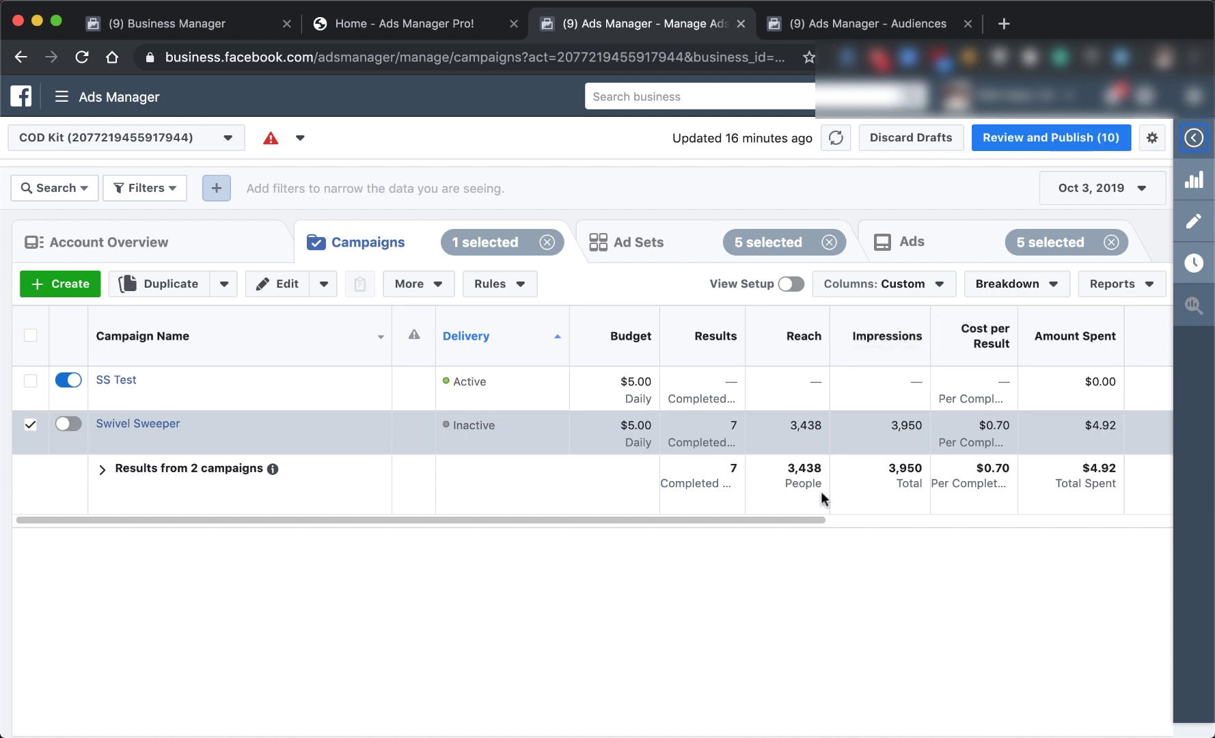
pyautogui.moveTo(188, 403)
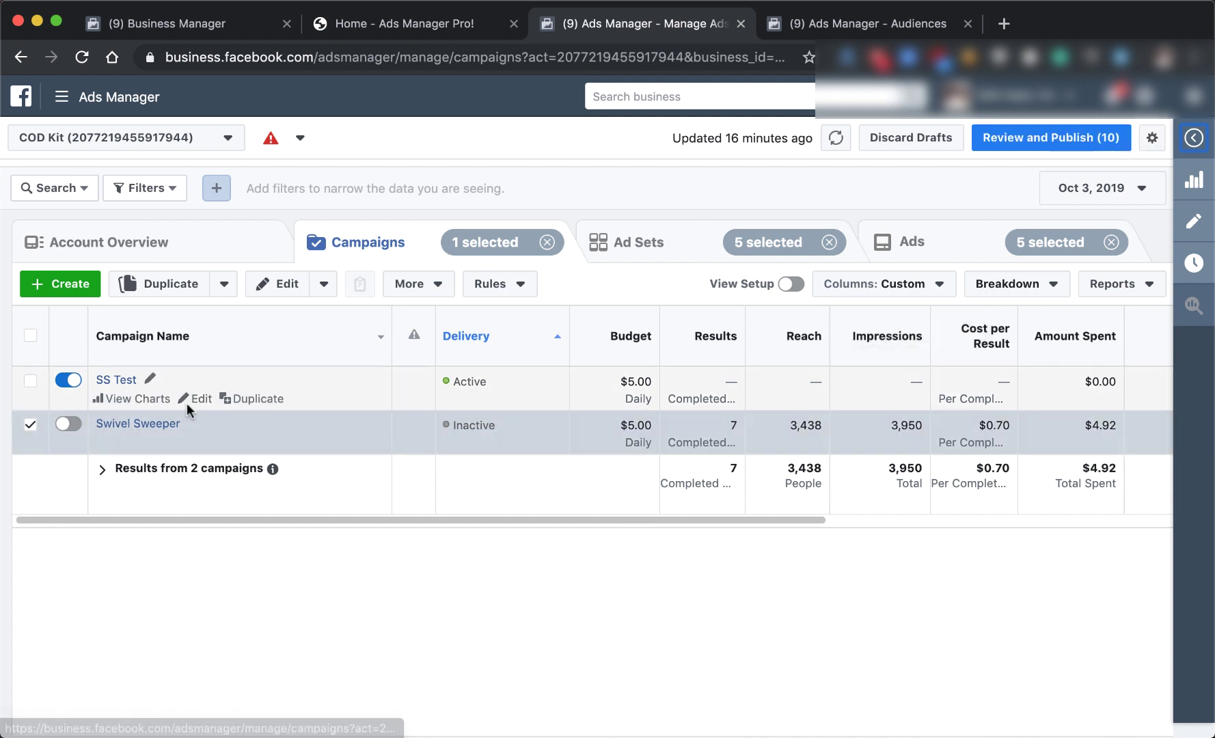
pyautogui.moveTo(174, 427)
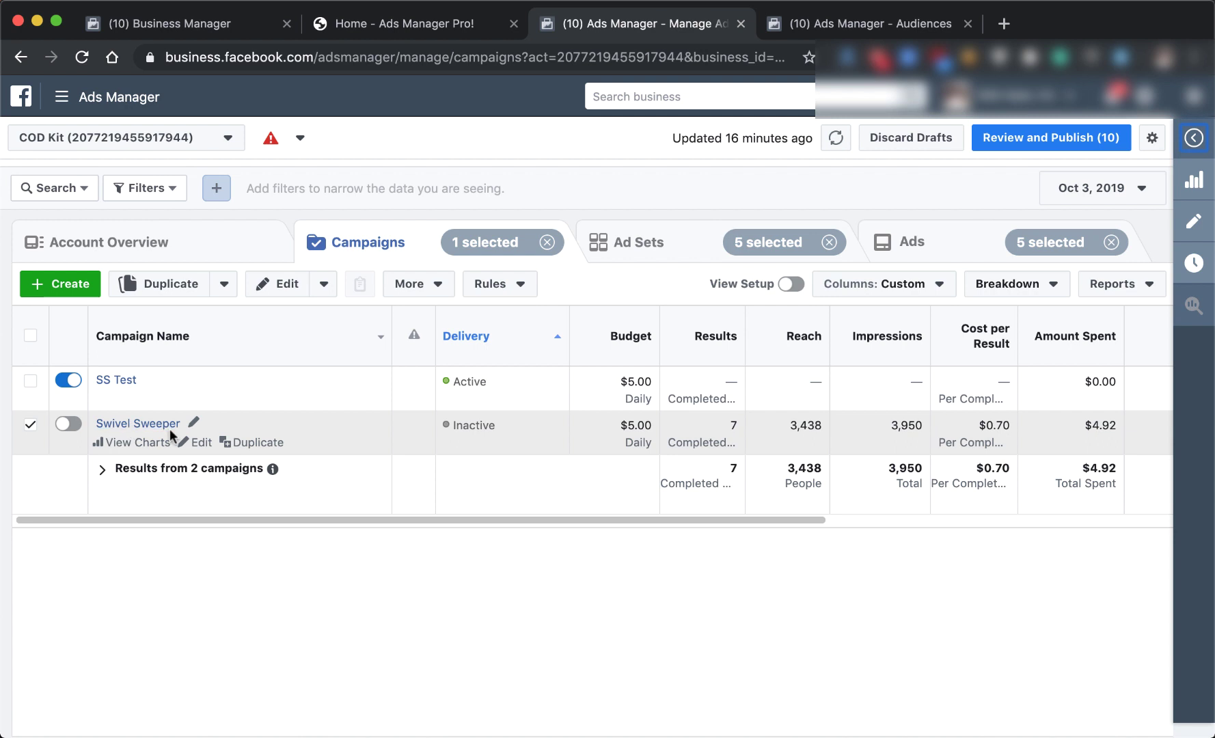
pyautogui.click(196, 444)
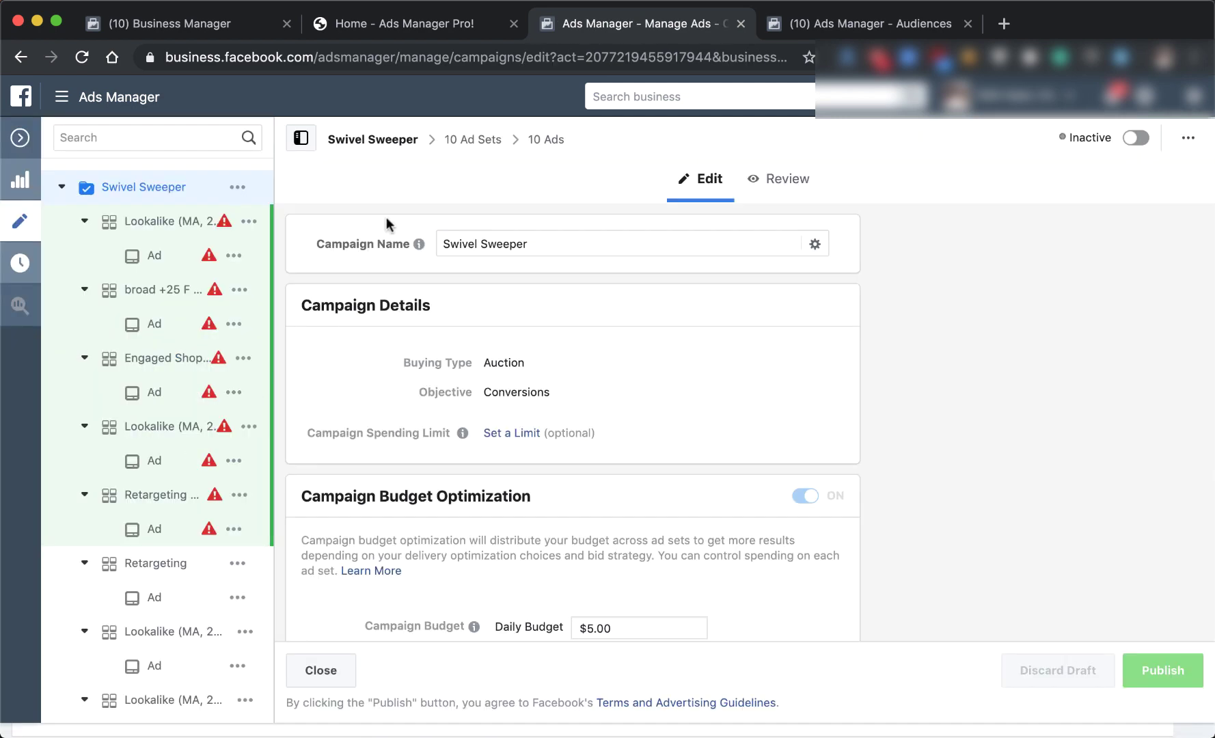
pyautogui.scroll(-3, 424, 315)
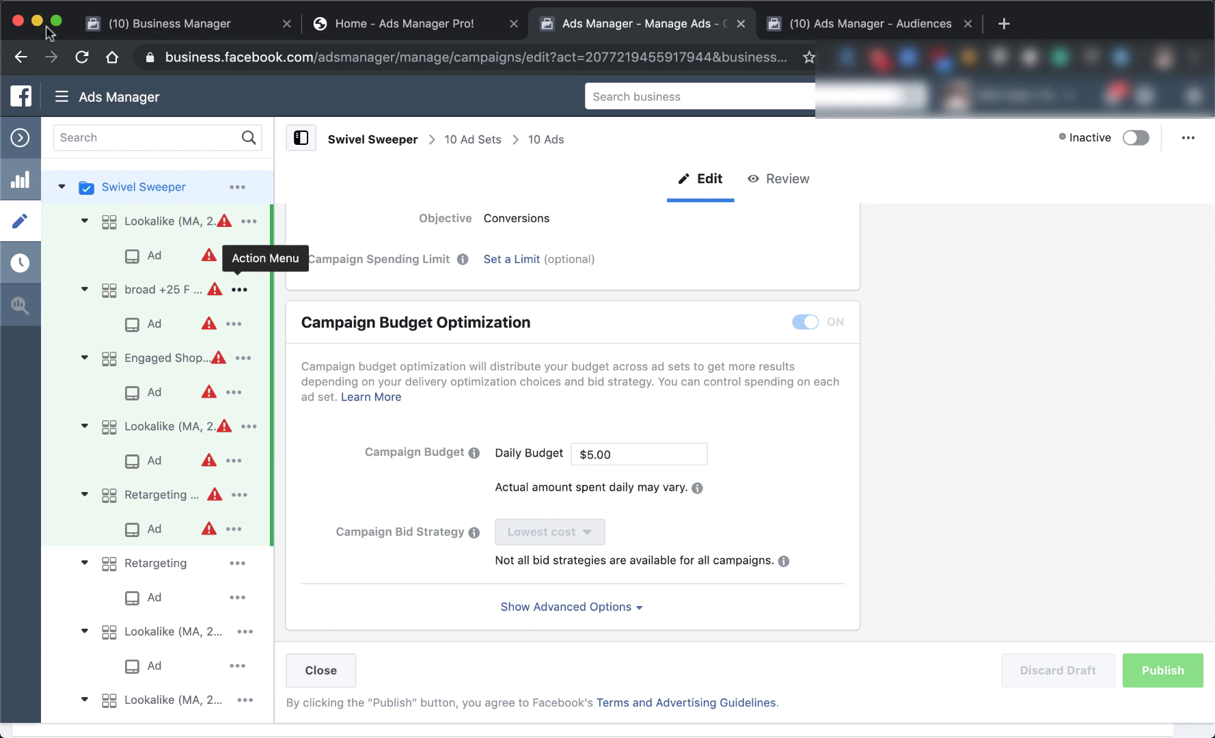
pyautogui.click(20, 137)
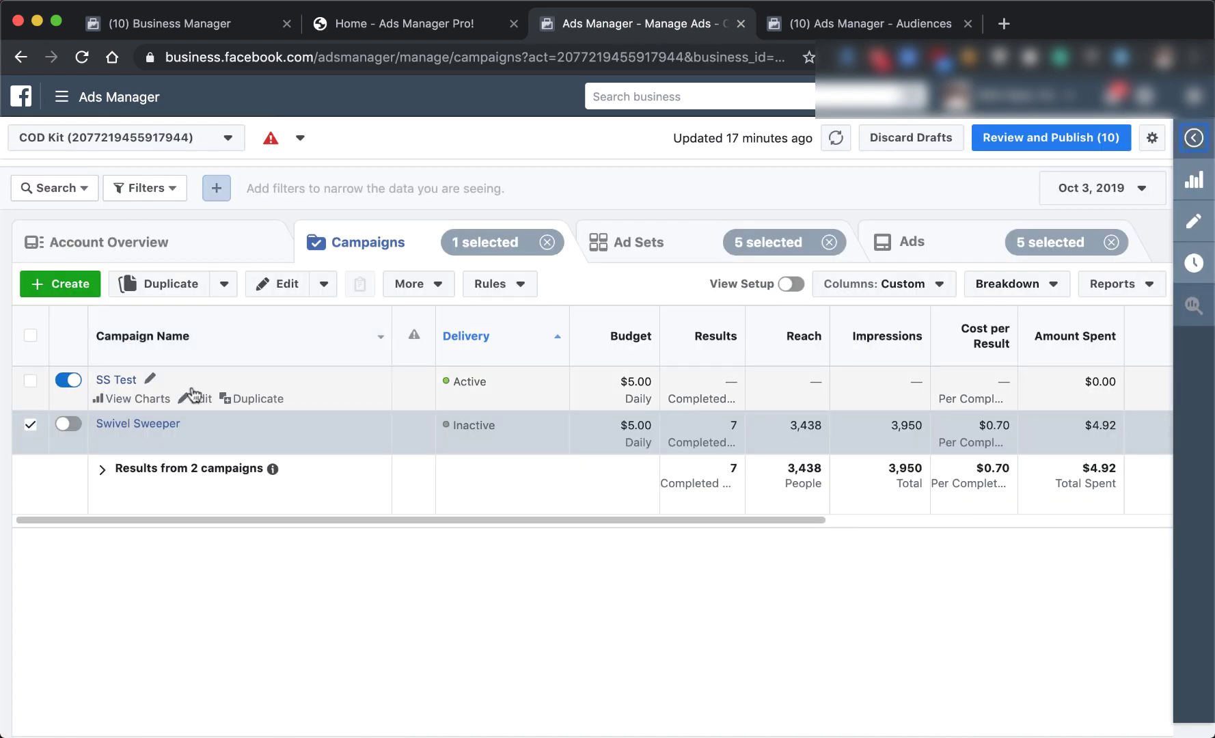
# Open the SS Test campaign for editing and change its campaign bid strategy to Cost cap.
pyautogui.click(196, 398)
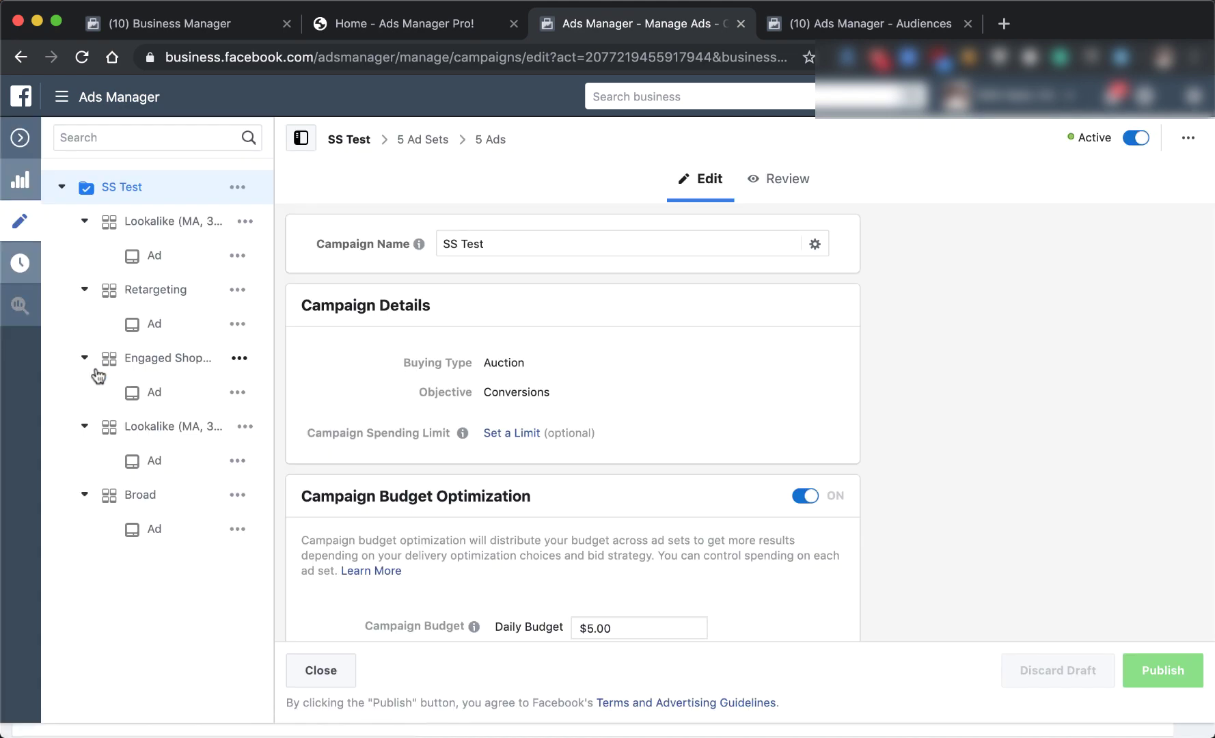
pyautogui.scroll(-3, 475, 371)
pyautogui.click(545, 539)
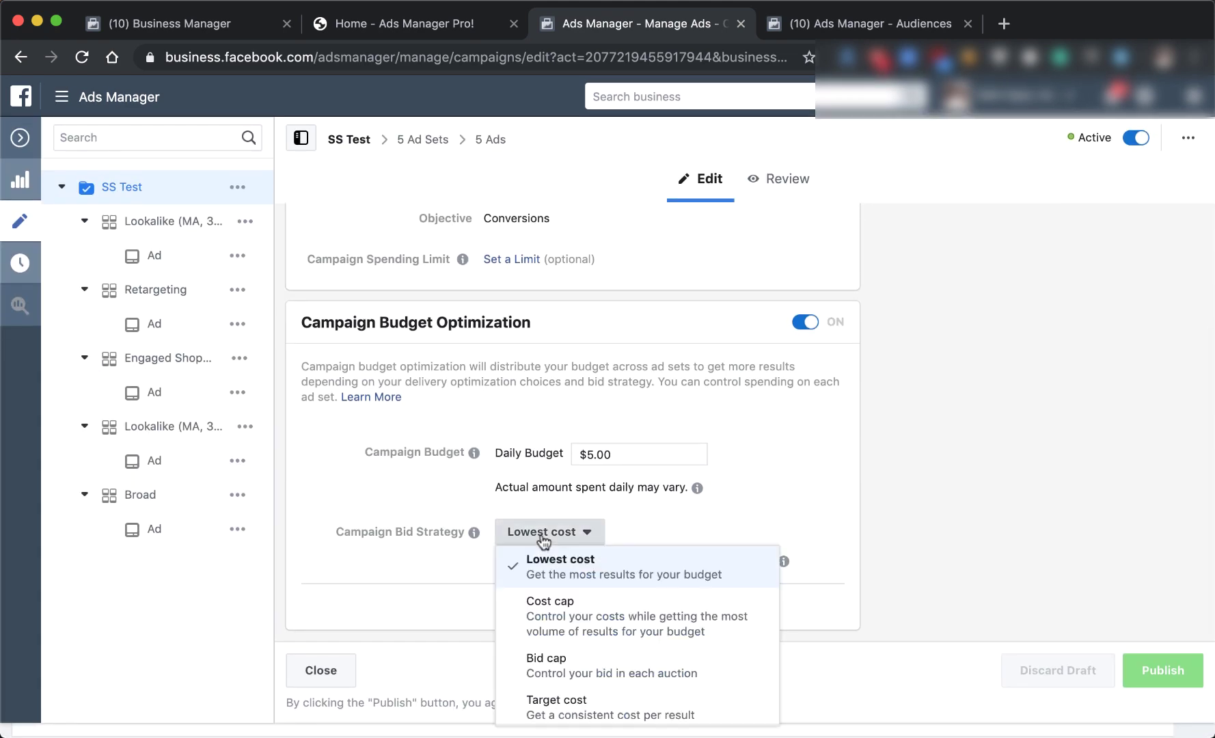
pyautogui.click(585, 600)
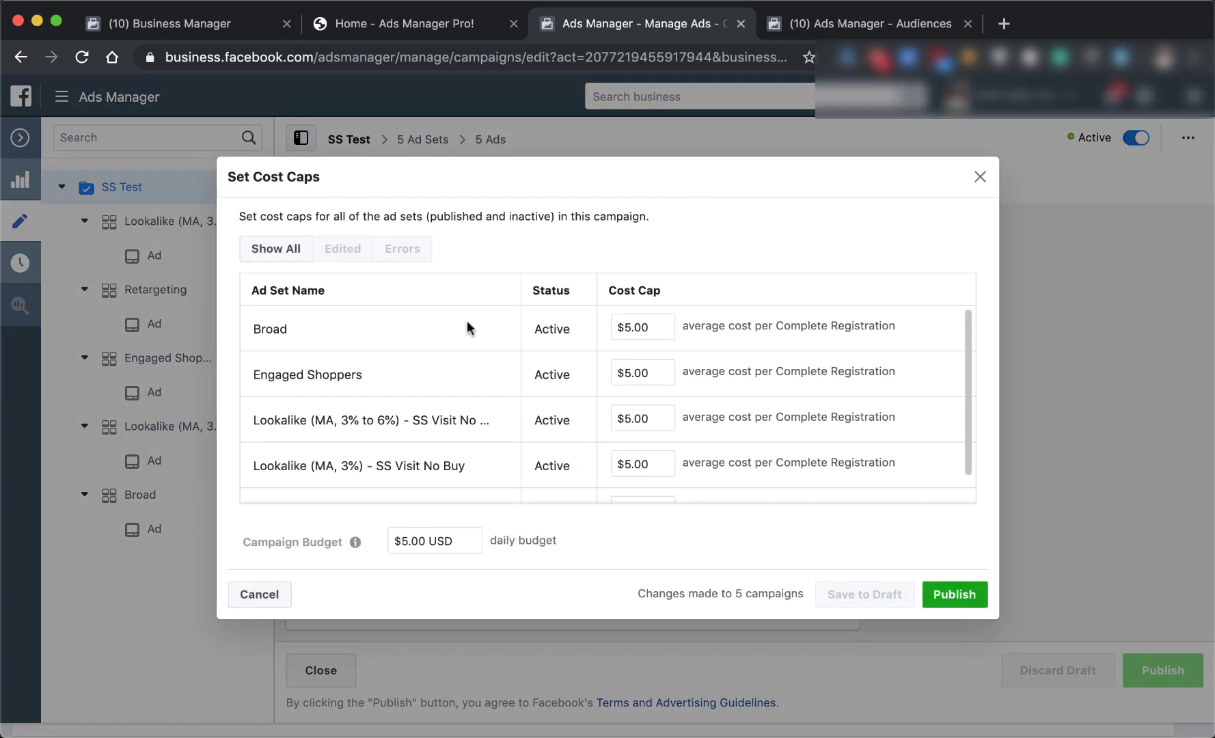
# Set the cost cap of the Broad and Engaged Shoppers ad sets to $1.00 per Complete Registration.
pyautogui.click(635, 328)
pyautogui.write('1')
pyautogui.click(709, 355)
pyautogui.click(647, 376)
pyautogui.write('1')
pyautogui.click(719, 381)
# Set the cost cap of both Lookalike ad sets and the Retargeting ad set to $1.00.
pyautogui.click(658, 420)
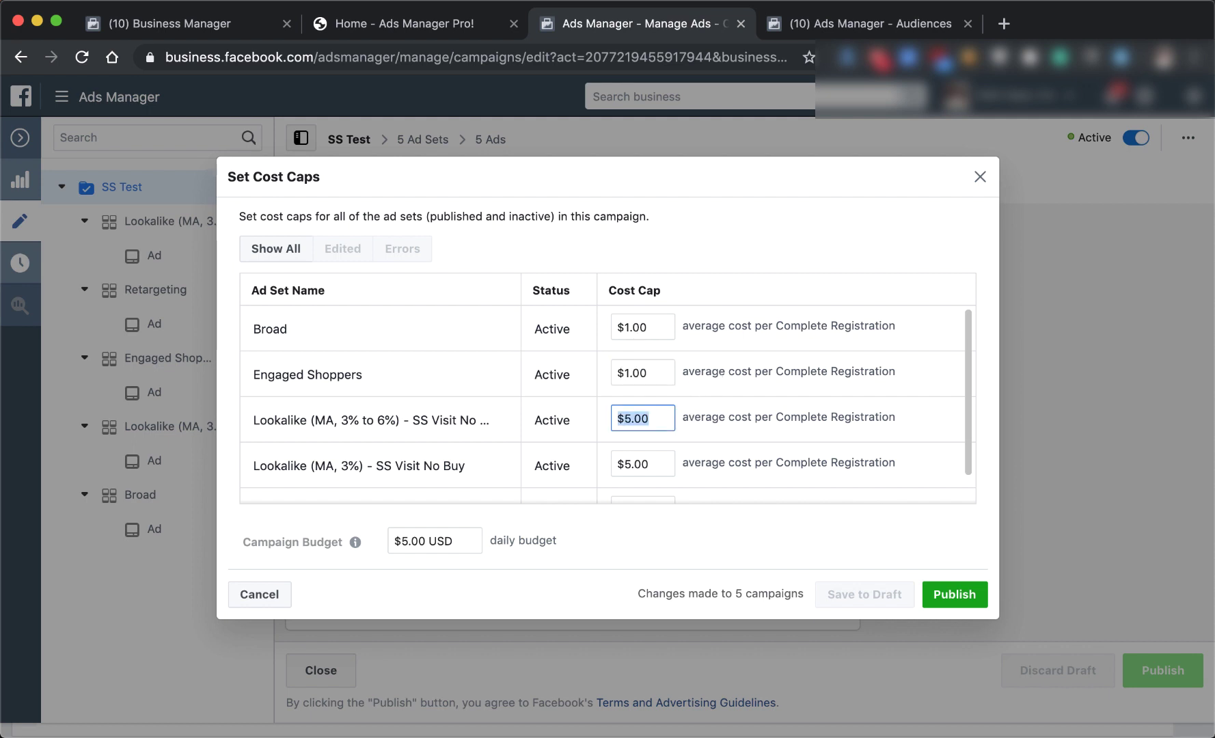
pyautogui.write('1')
pyautogui.click(661, 462)
pyautogui.write('1')
pyautogui.scroll(-2, 769, 449)
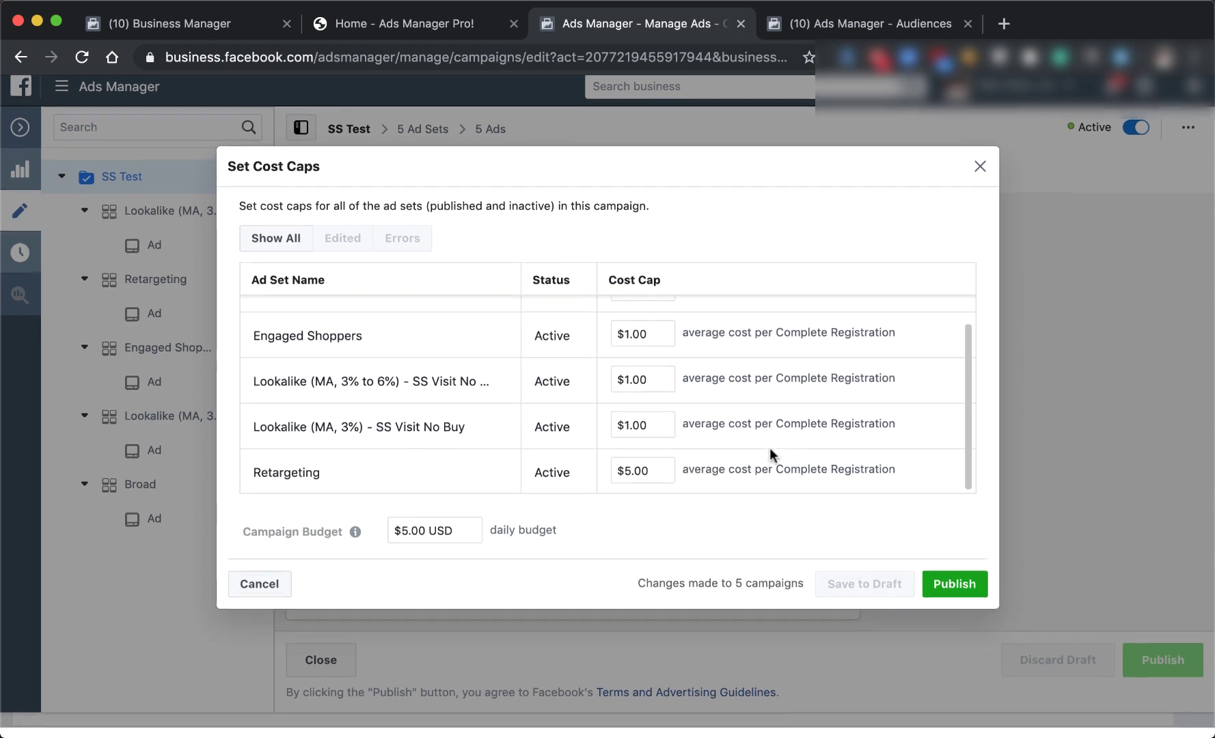
pyautogui.click(666, 470)
pyautogui.write('1')
pyautogui.click(737, 446)
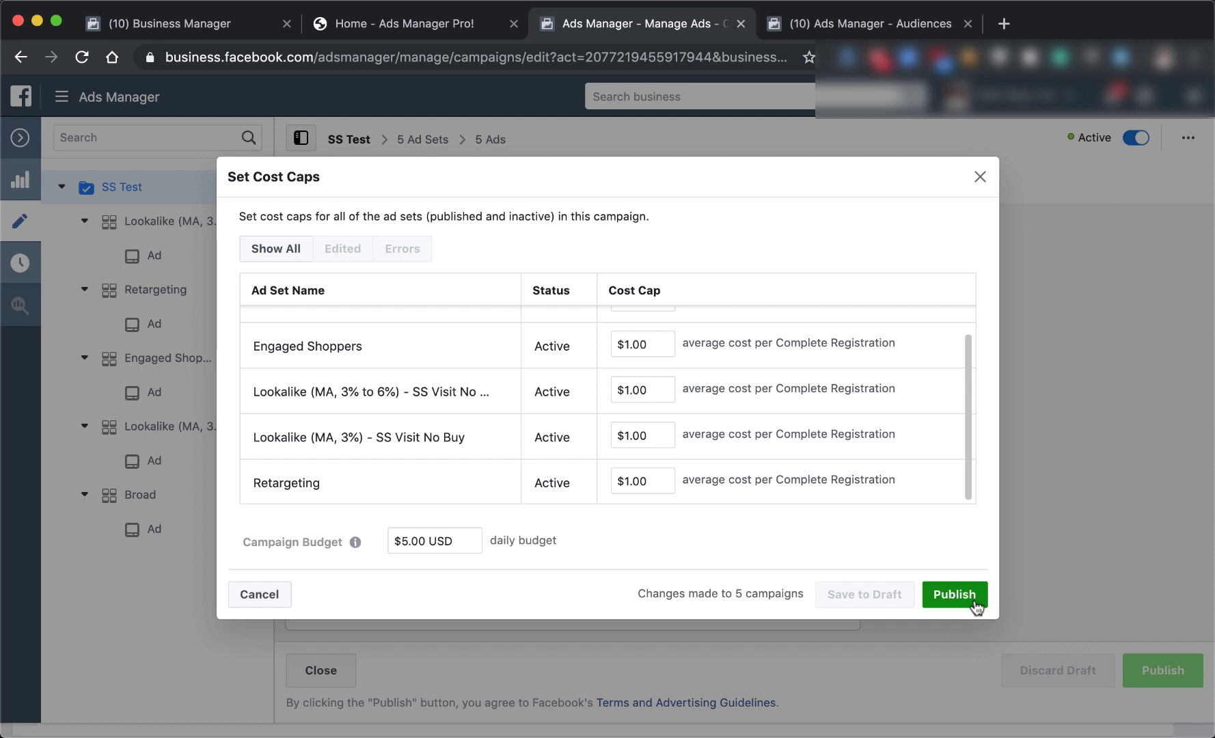
pyautogui.moveTo(653, 339); pyautogui.dragTo(612, 340)
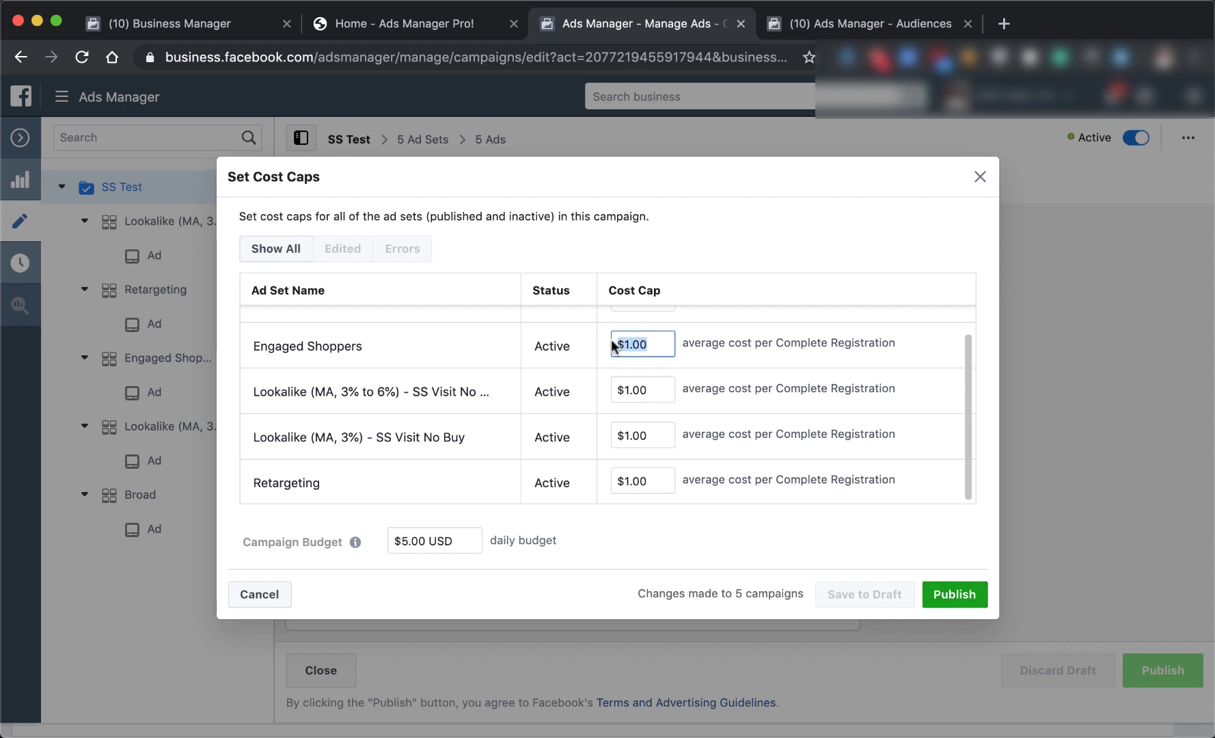
pyautogui.click(753, 397)
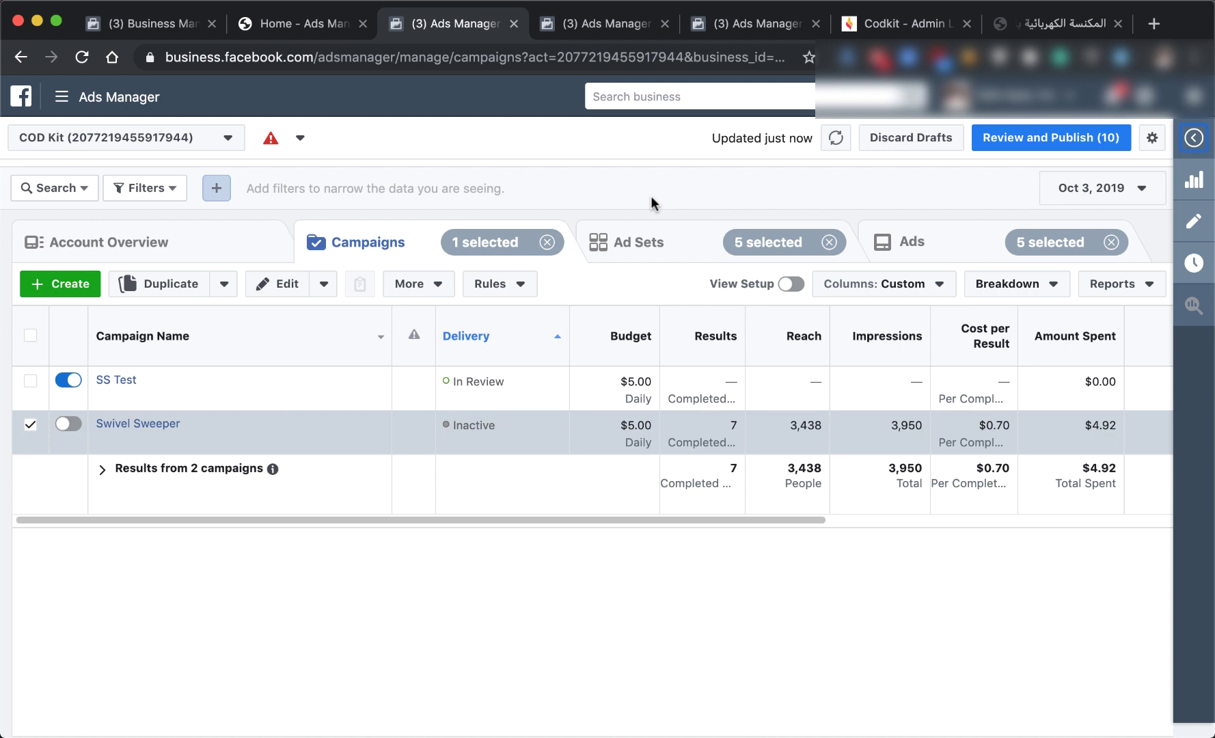
# Switch to the Codkit store settings and view the Swivel Sweeper product page's price.
pyautogui.click(928, 28)
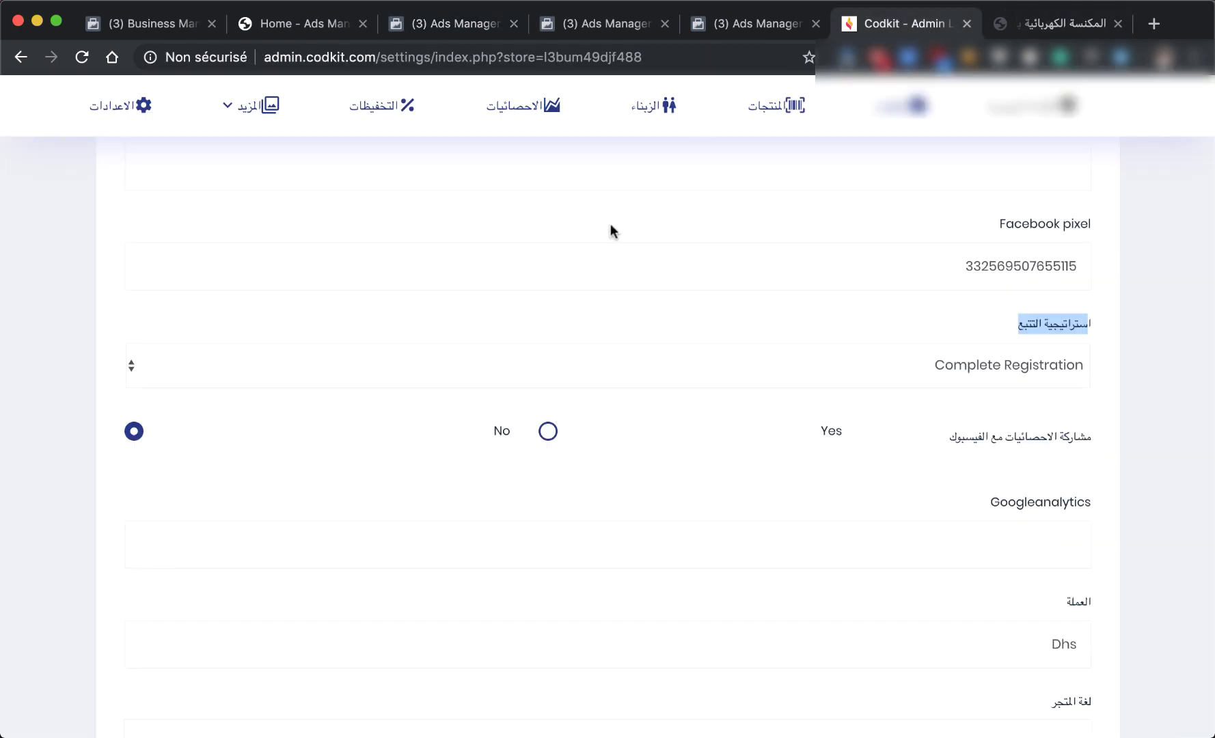
pyautogui.scroll(10, 610, 230)
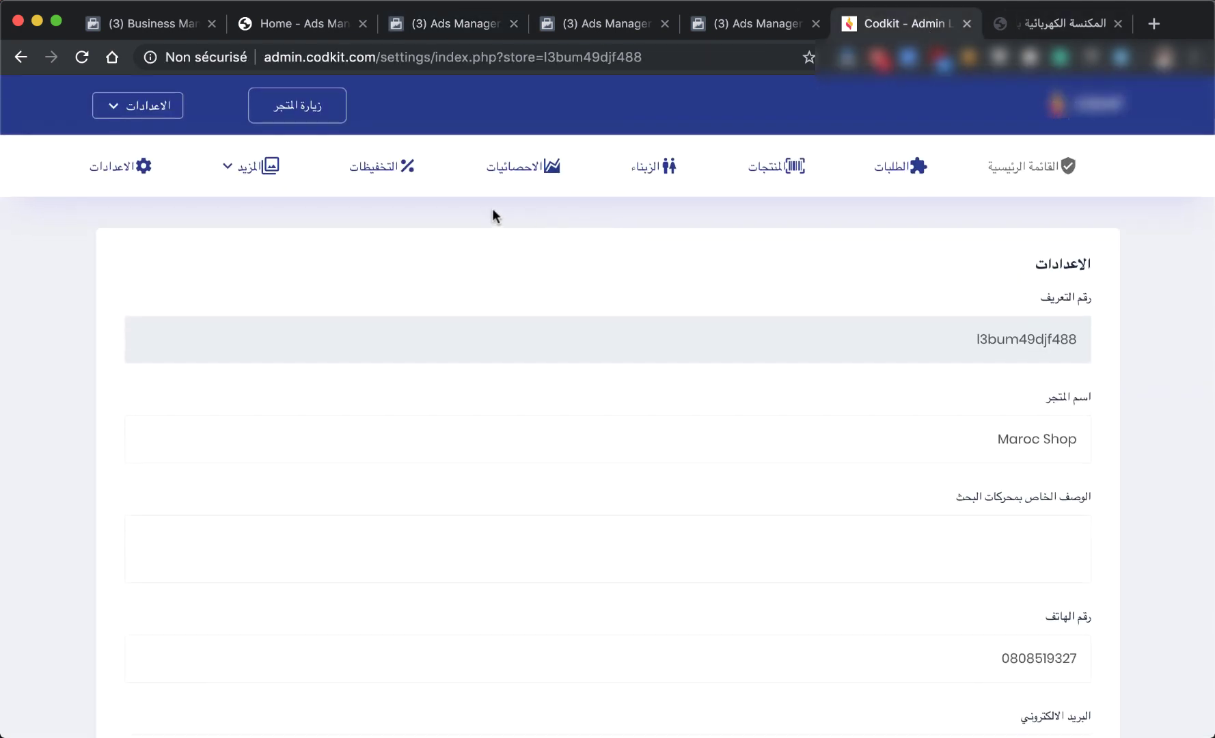
pyautogui.click(1020, 27)
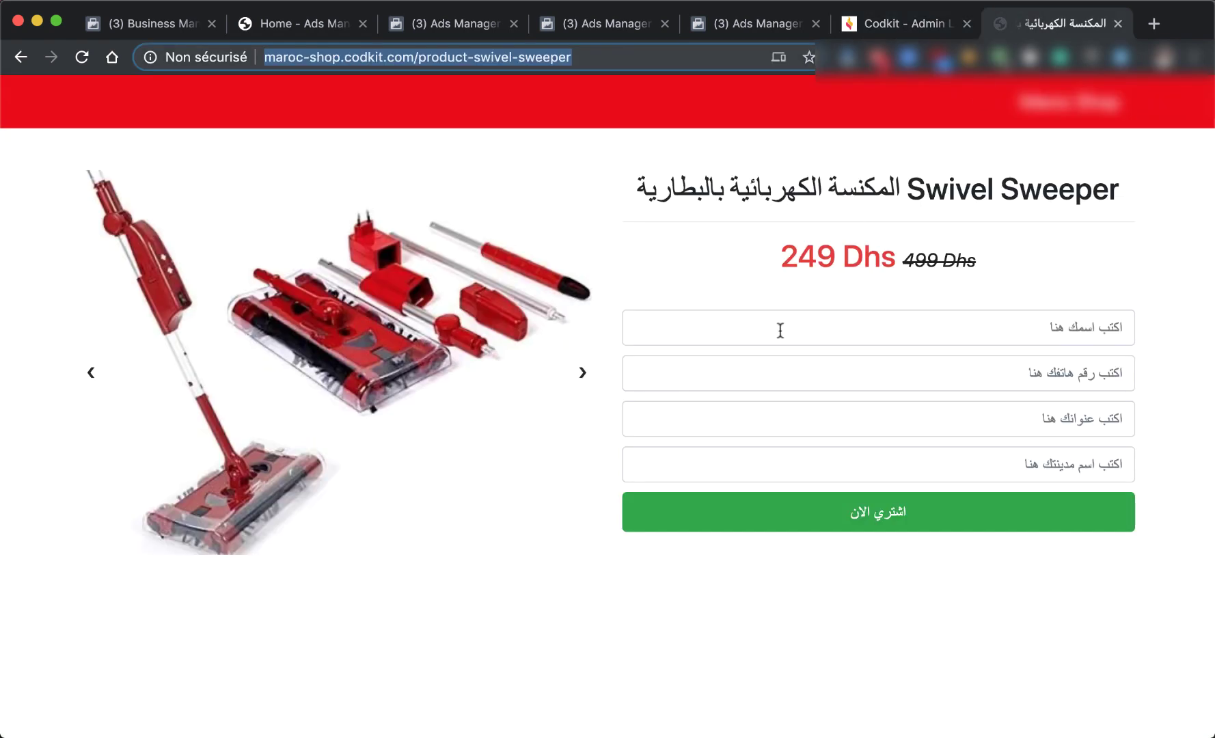
pyautogui.click(810, 253)
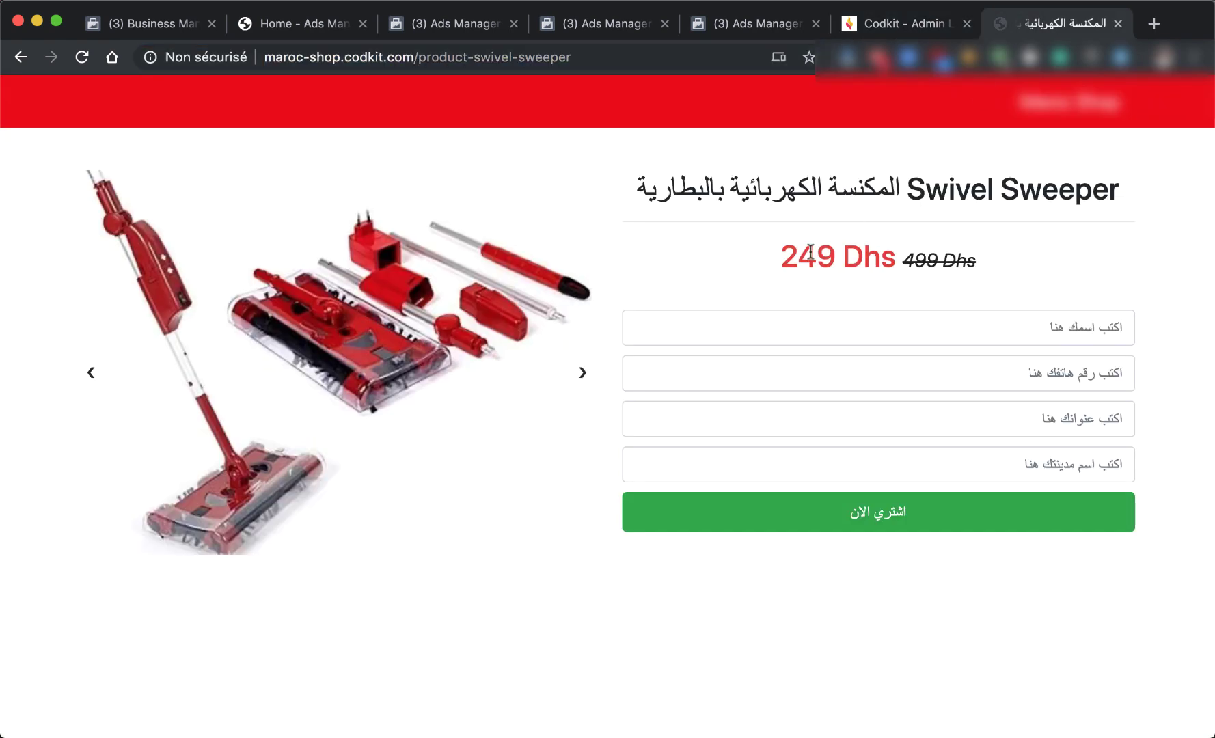
# Open the store's template management page in the Codkit admin.
pyautogui.click(882, 25)
pyautogui.click(229, 170)
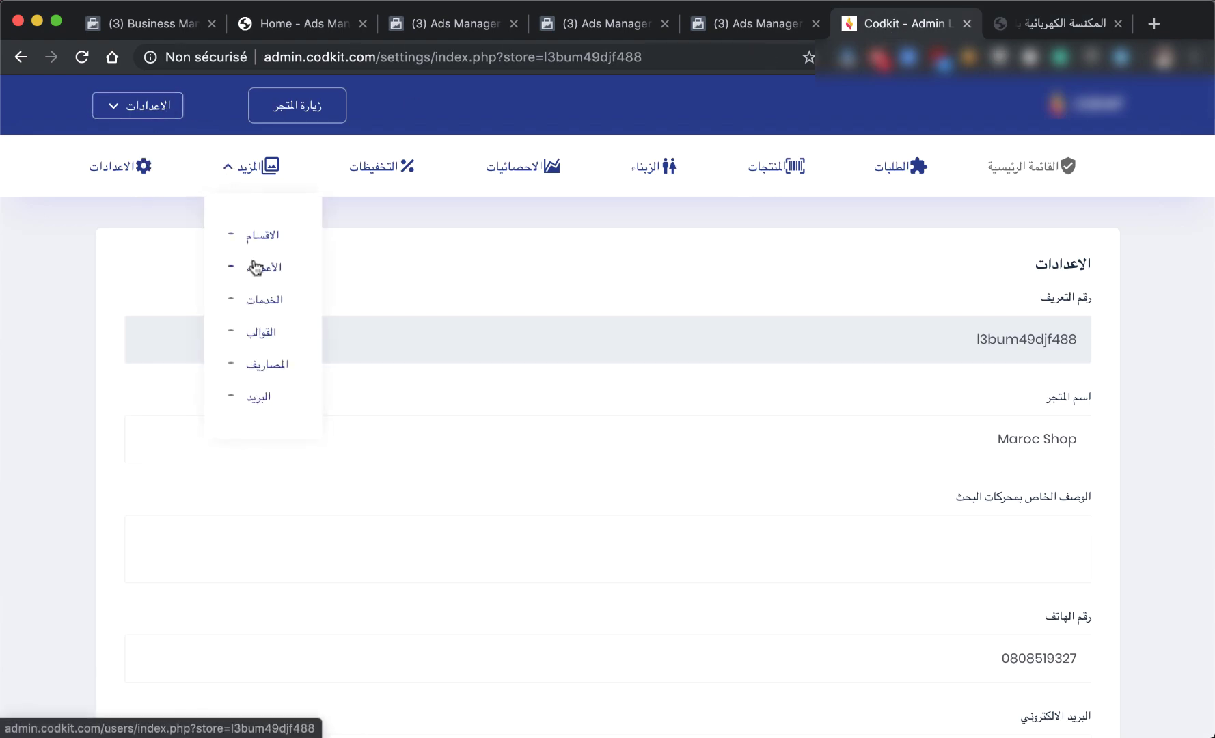
pyautogui.click(262, 332)
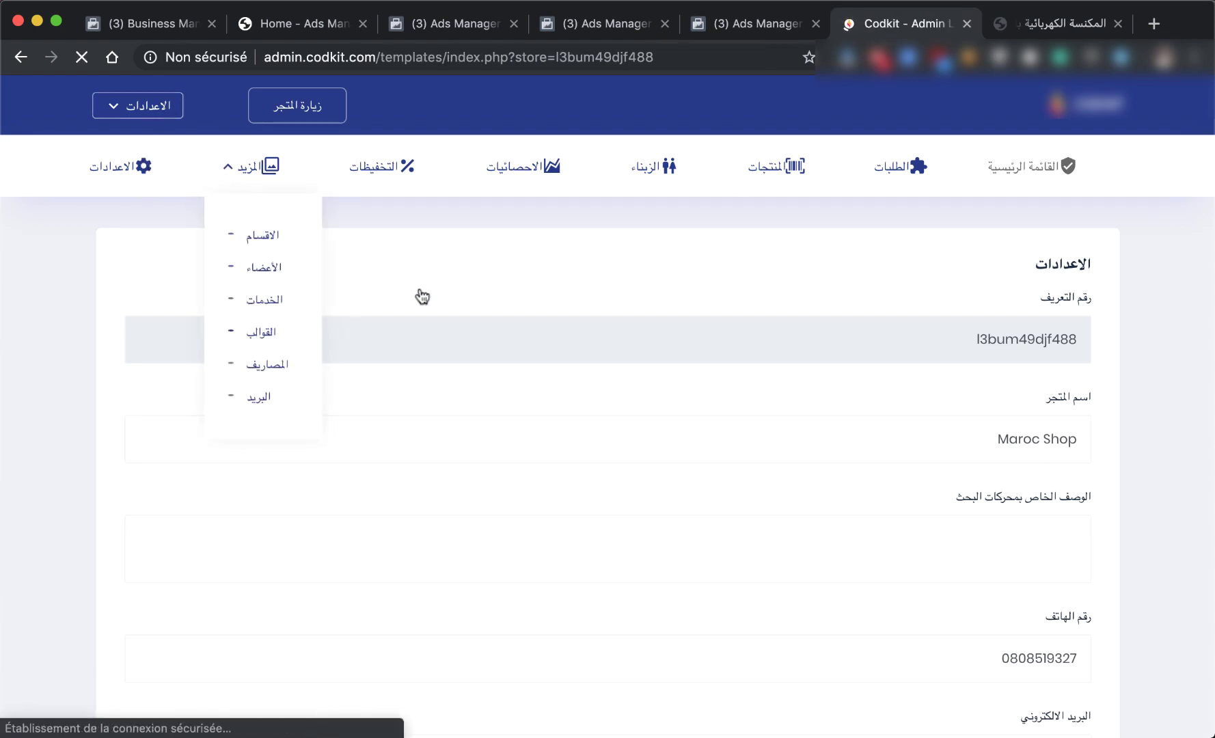
# Review the Swivel Sweeper product page's title and order form, and show the second product image.
pyautogui.click(1056, 23)
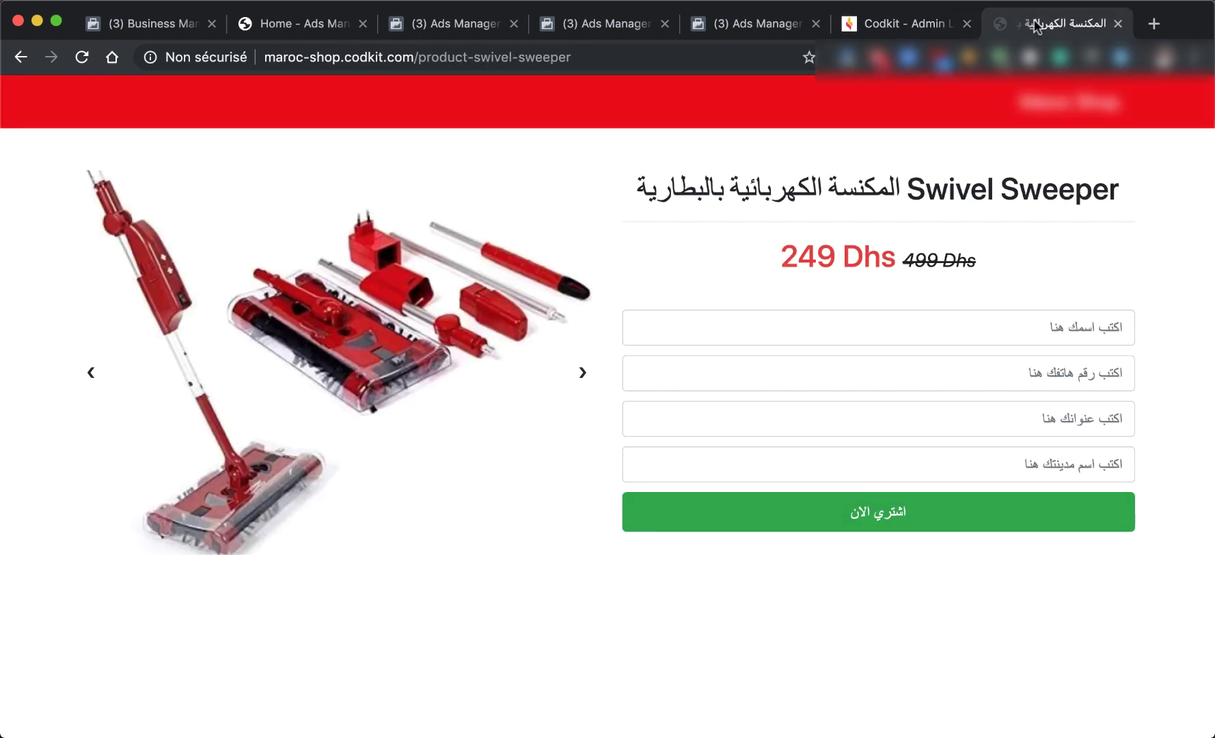
pyautogui.tripleClick(1055, 204)
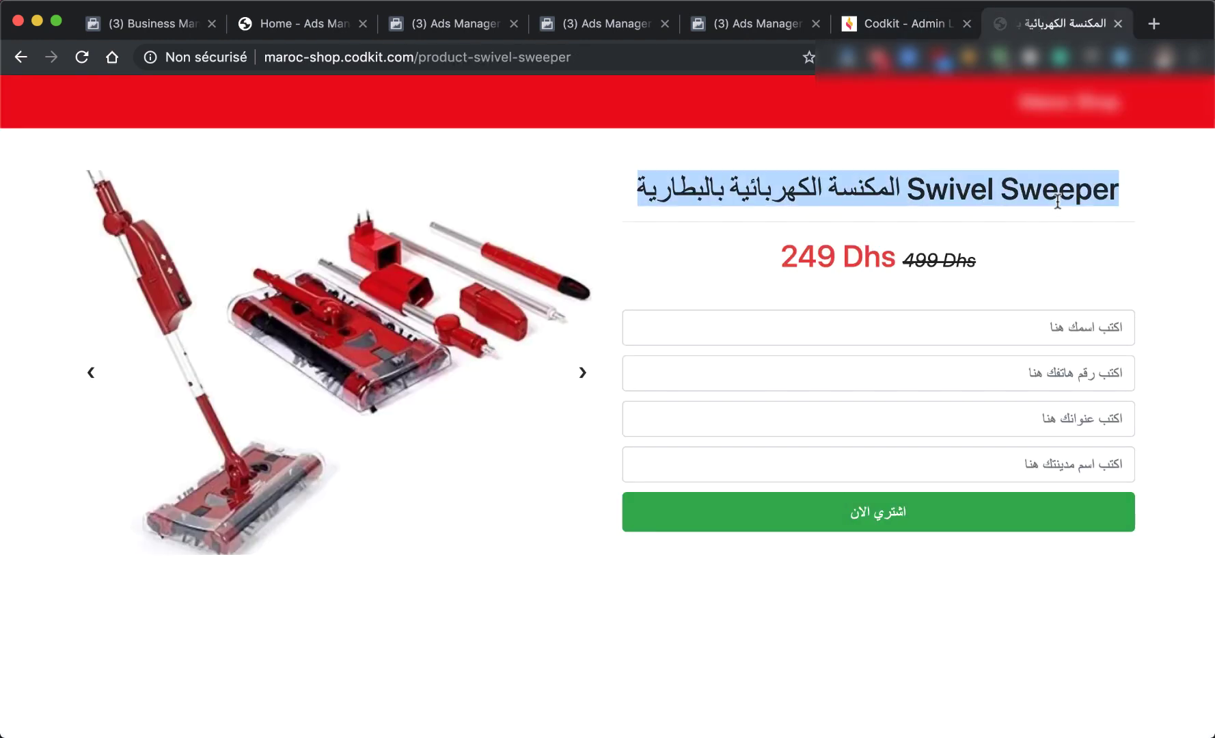
pyautogui.click(1057, 202)
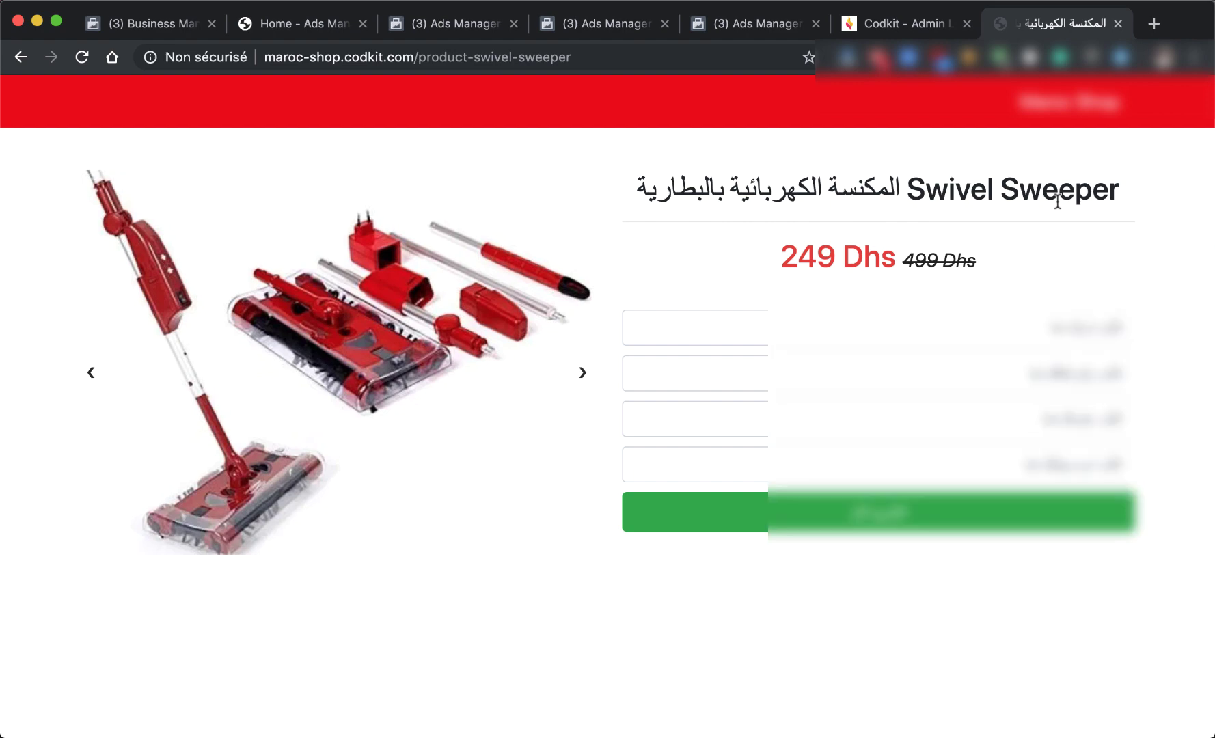
pyautogui.click(1104, 334)
pyautogui.click(1176, 374)
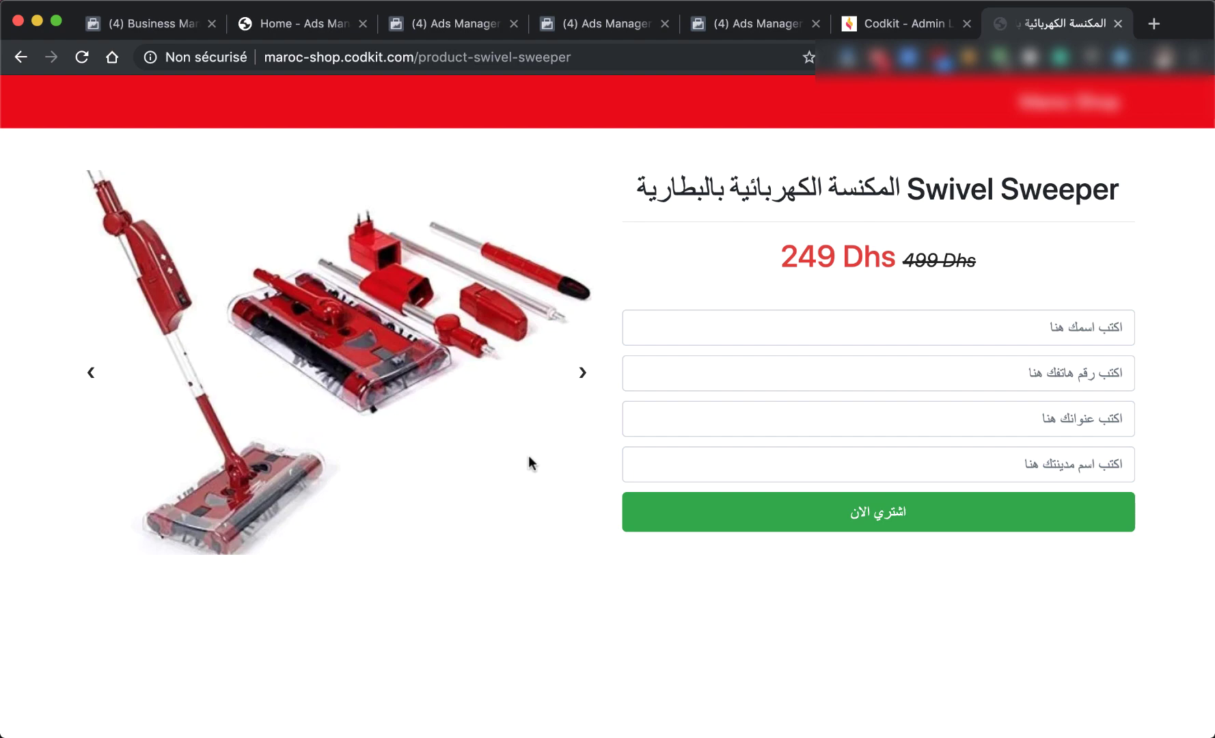
pyautogui.click(581, 373)
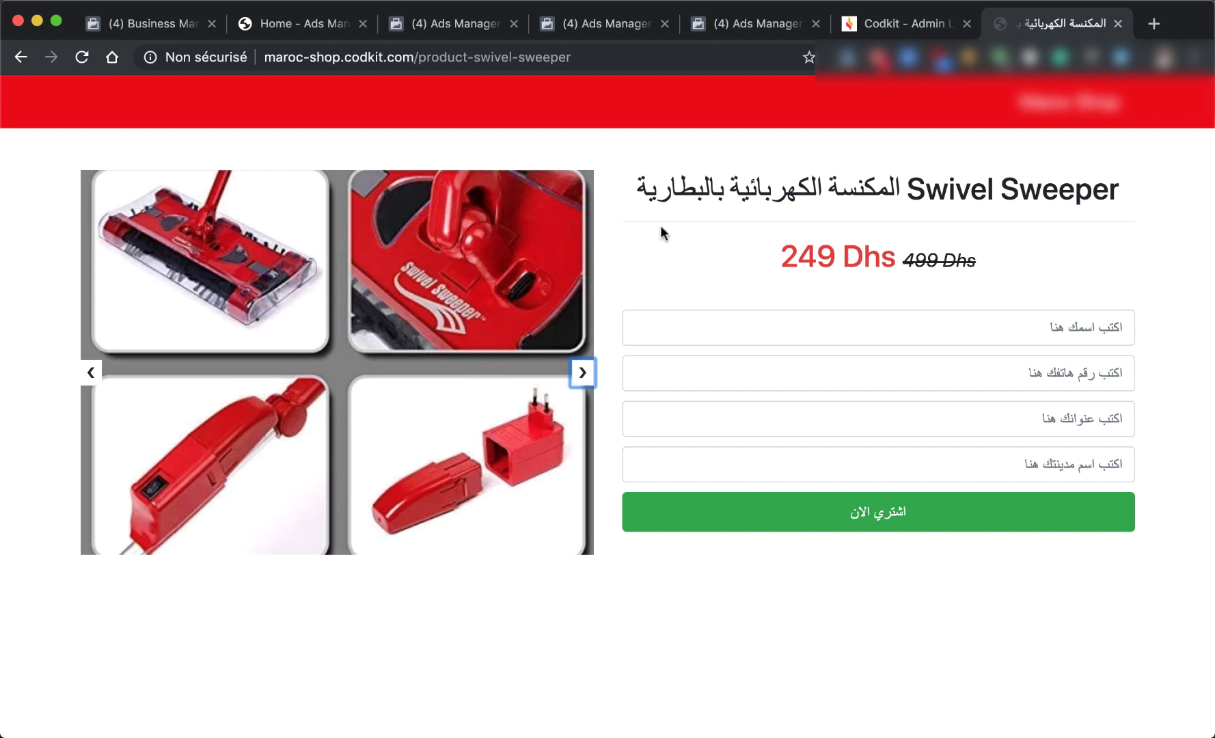
# Open the most recent order in the Codkit admin, enter a previously used tracking number, and save the order.
pyautogui.click(871, 31)
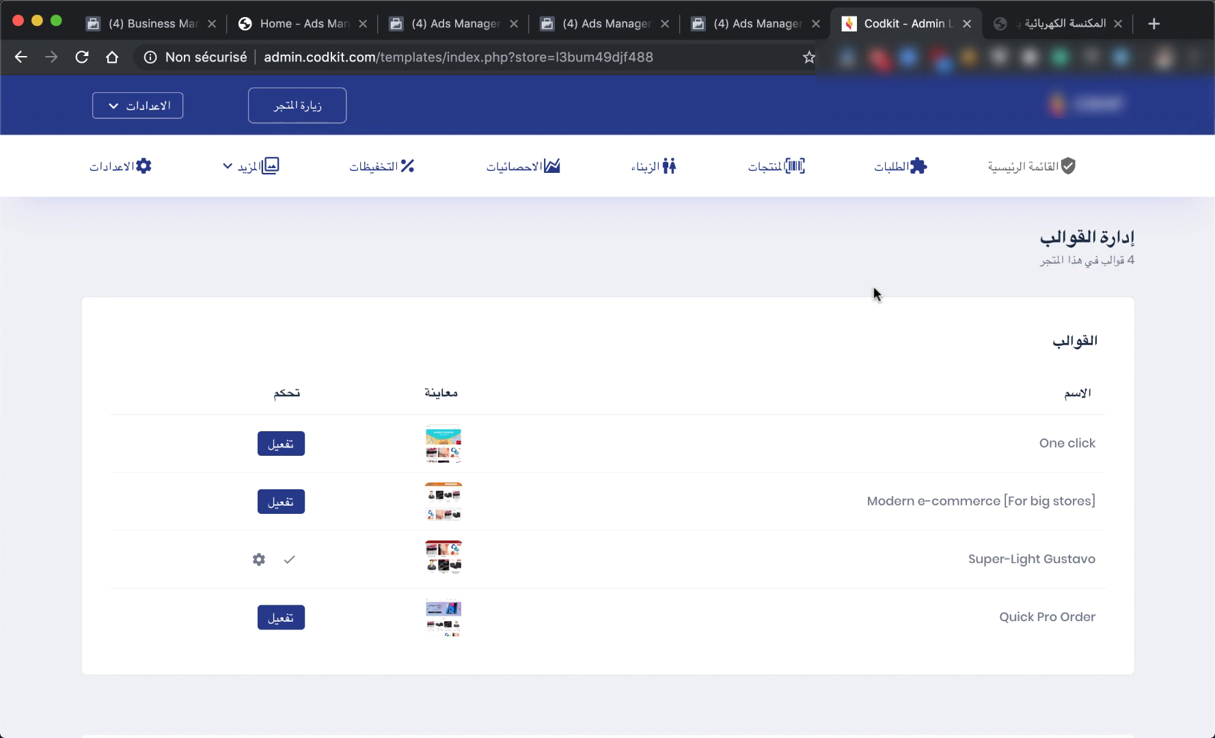
pyautogui.click(891, 179)
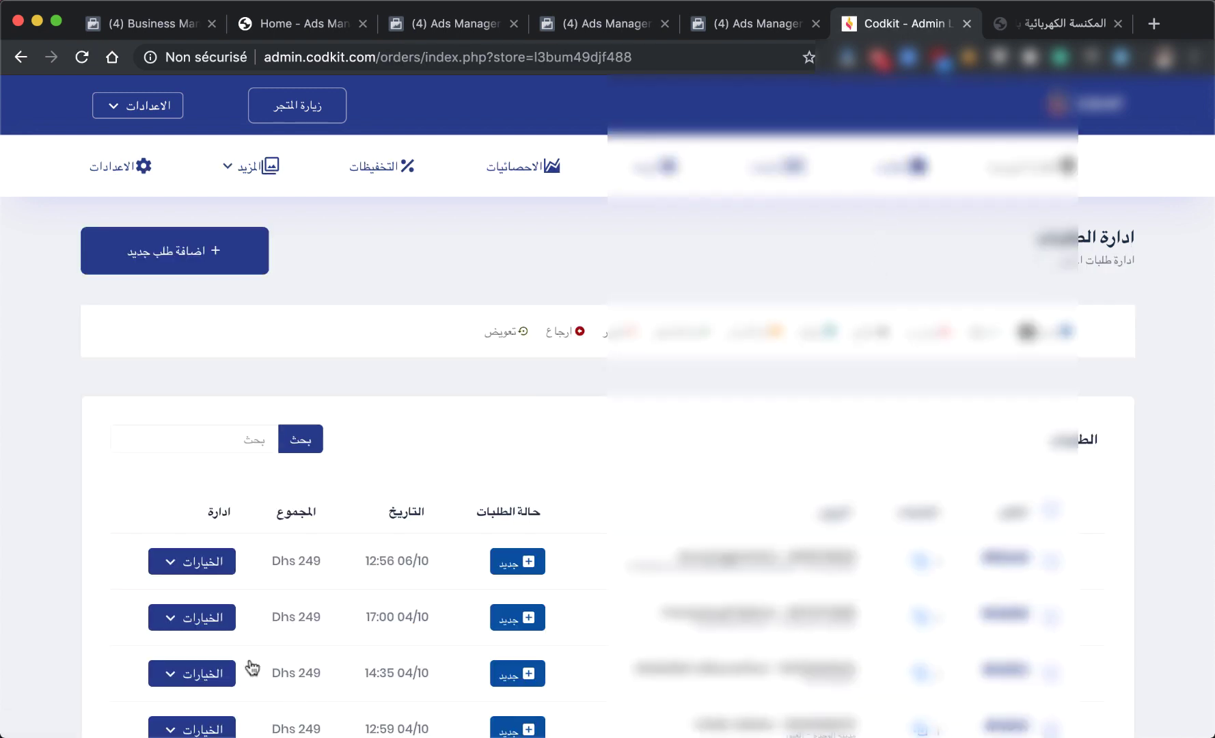
pyautogui.click(190, 561)
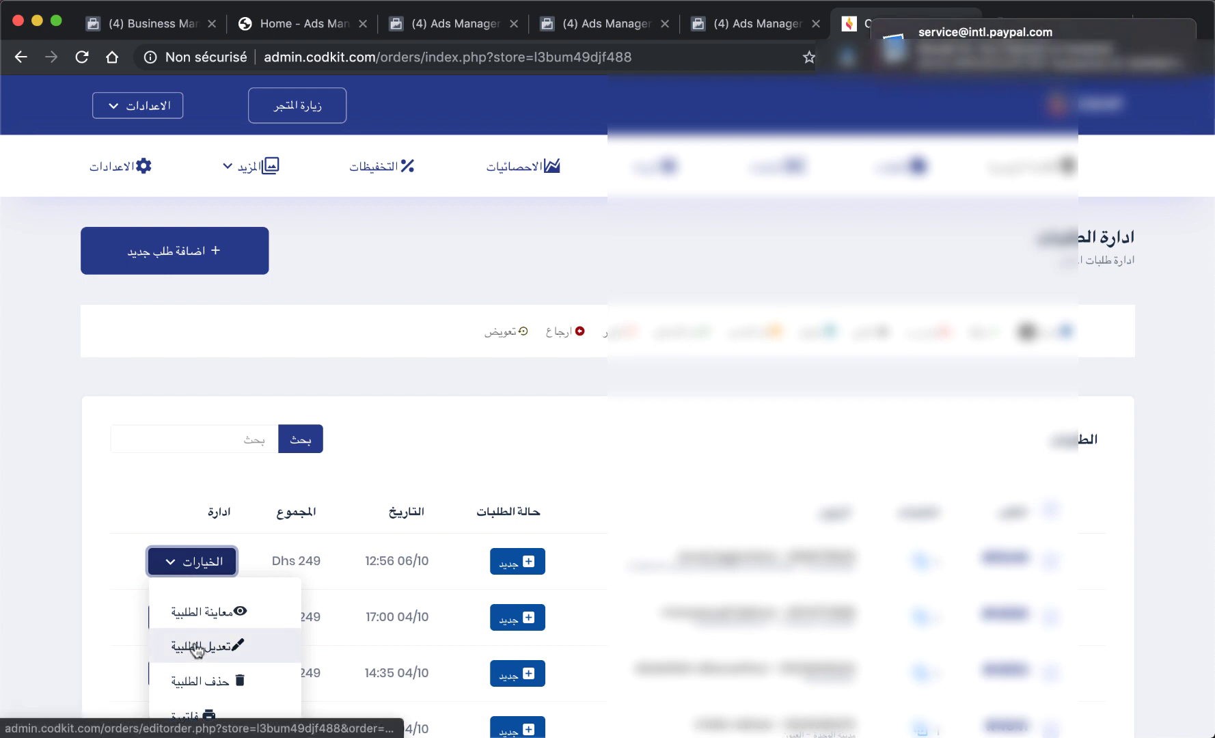
pyautogui.click(195, 652)
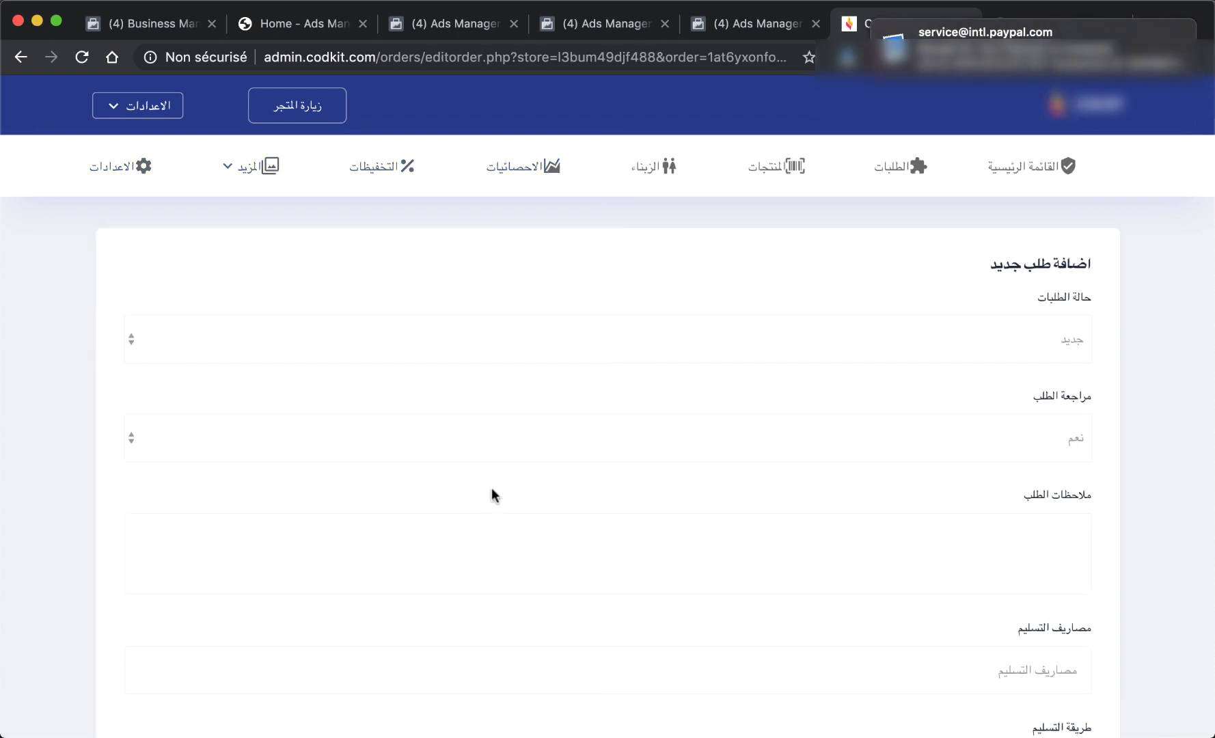
pyautogui.scroll(-6, 491, 487)
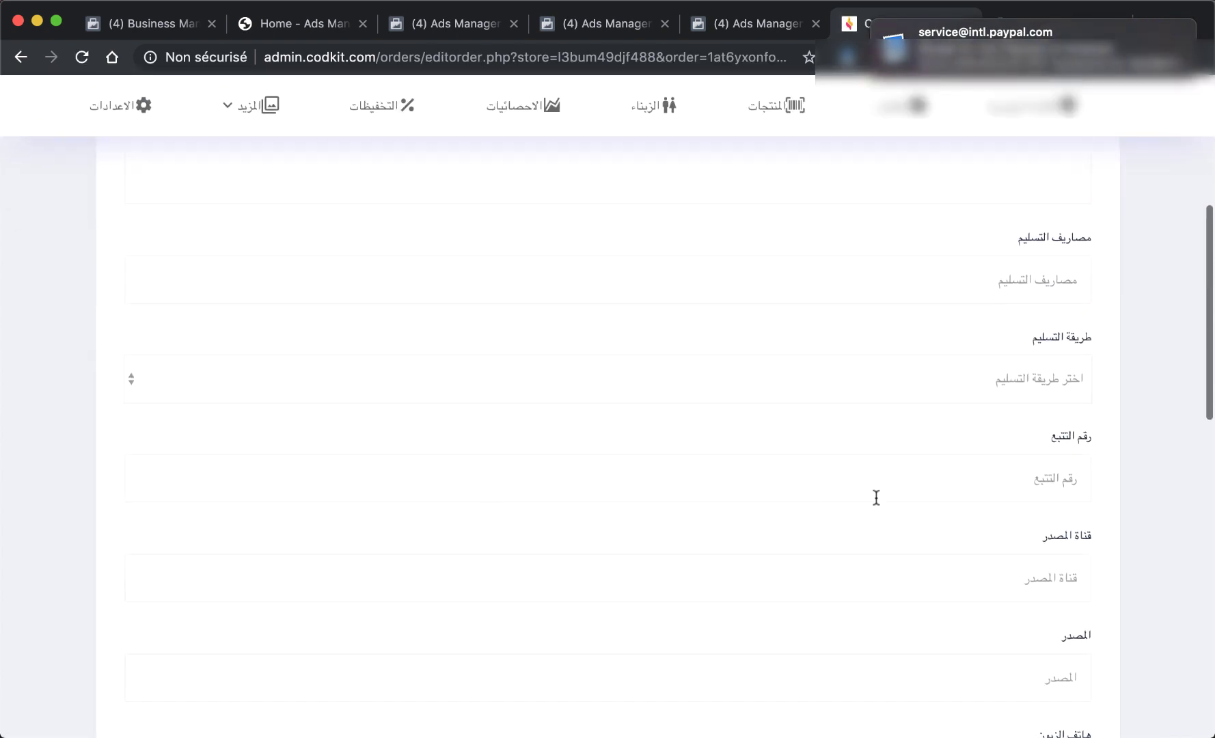
pyautogui.click(882, 476)
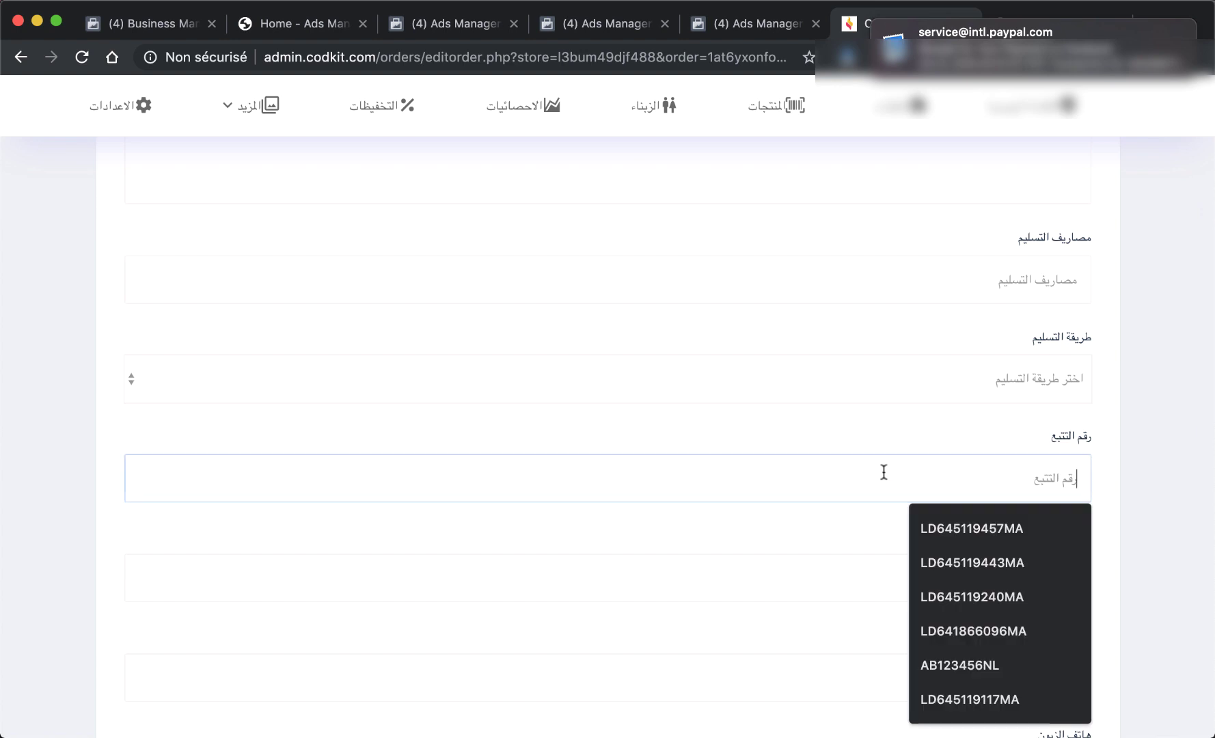
pyautogui.click(949, 519)
pyautogui.scroll(-12, 1096, 499)
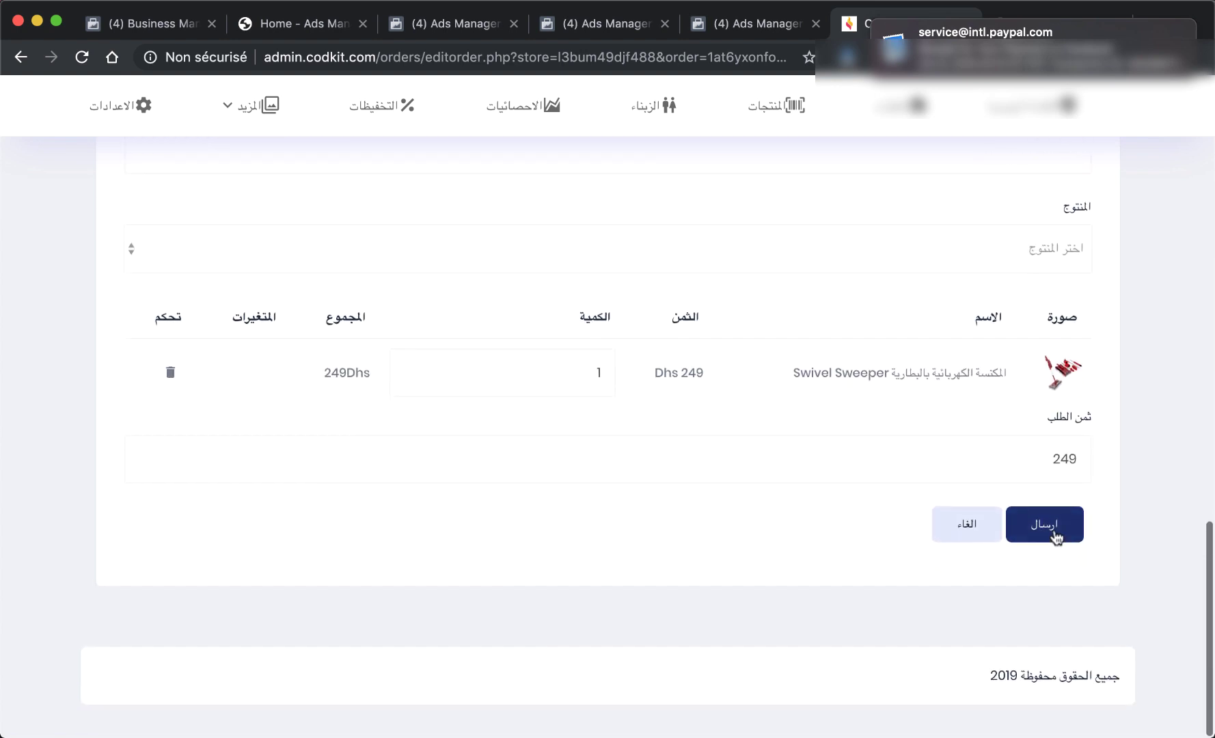
pyautogui.click(1050, 523)
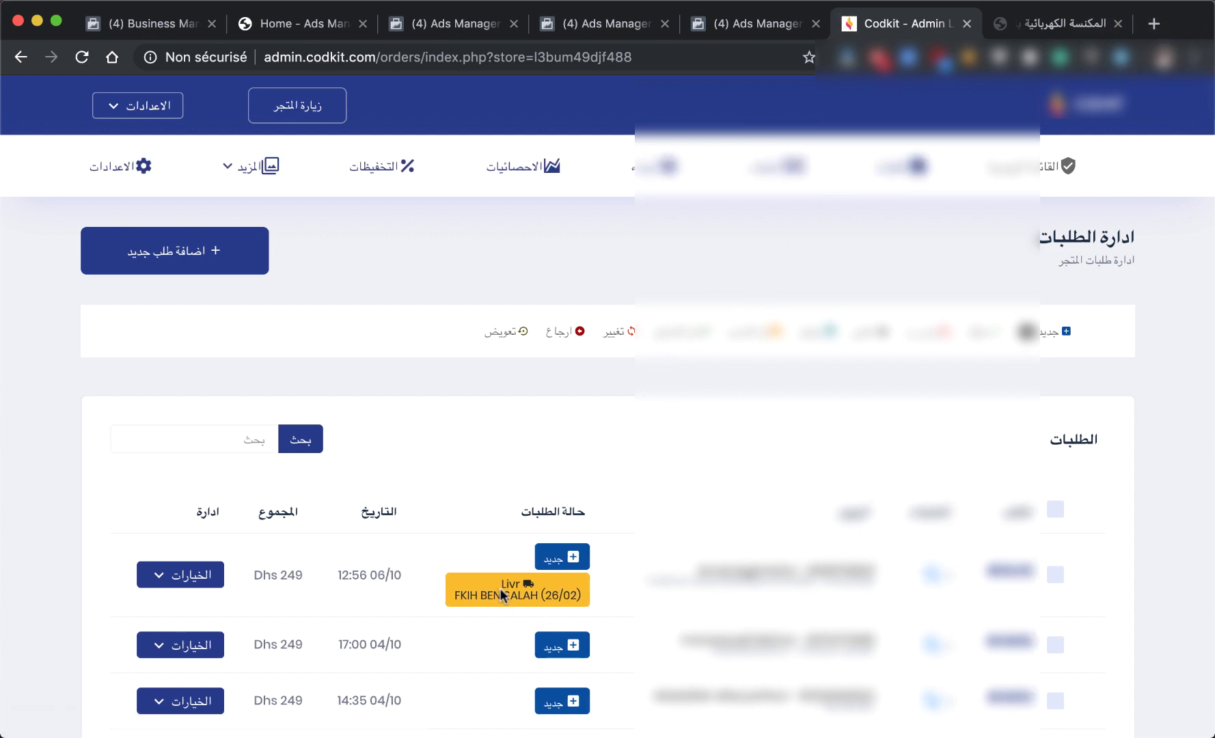
# Check the delivery tracking status and its timestamp on the newest order, and look through the order list.
pyautogui.moveTo(504, 595)
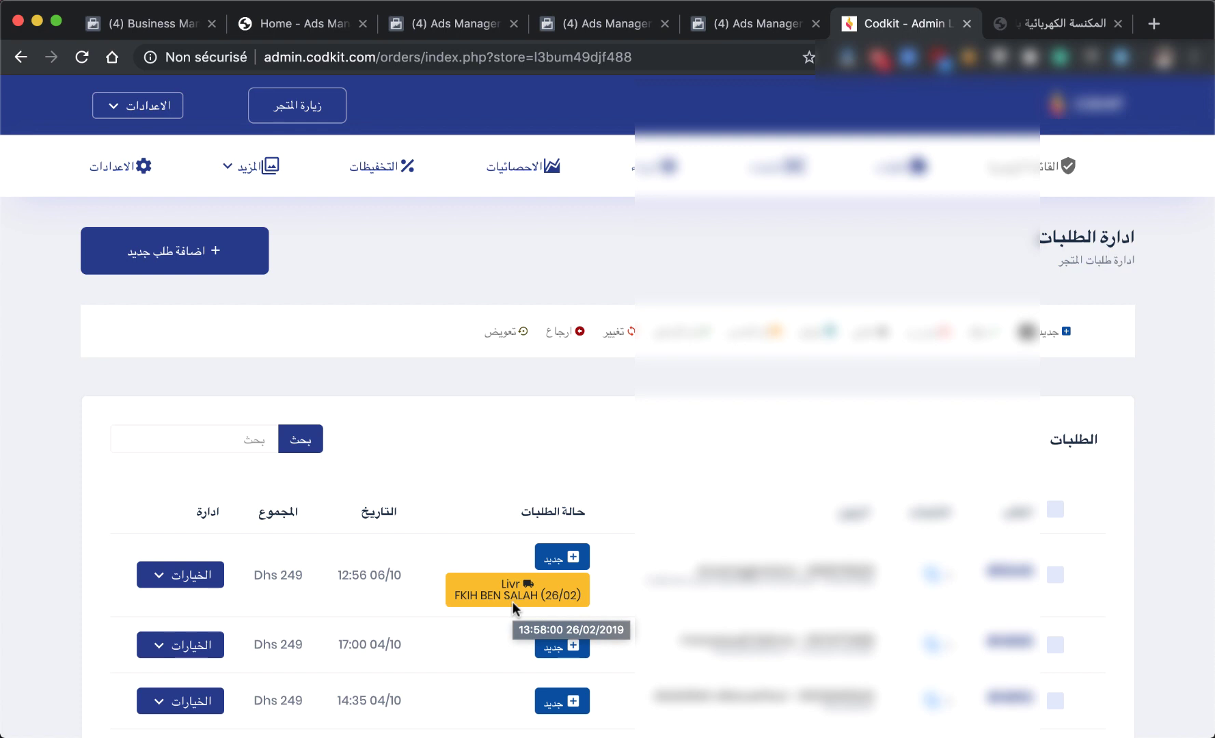
pyautogui.scroll(-4, 513, 602)
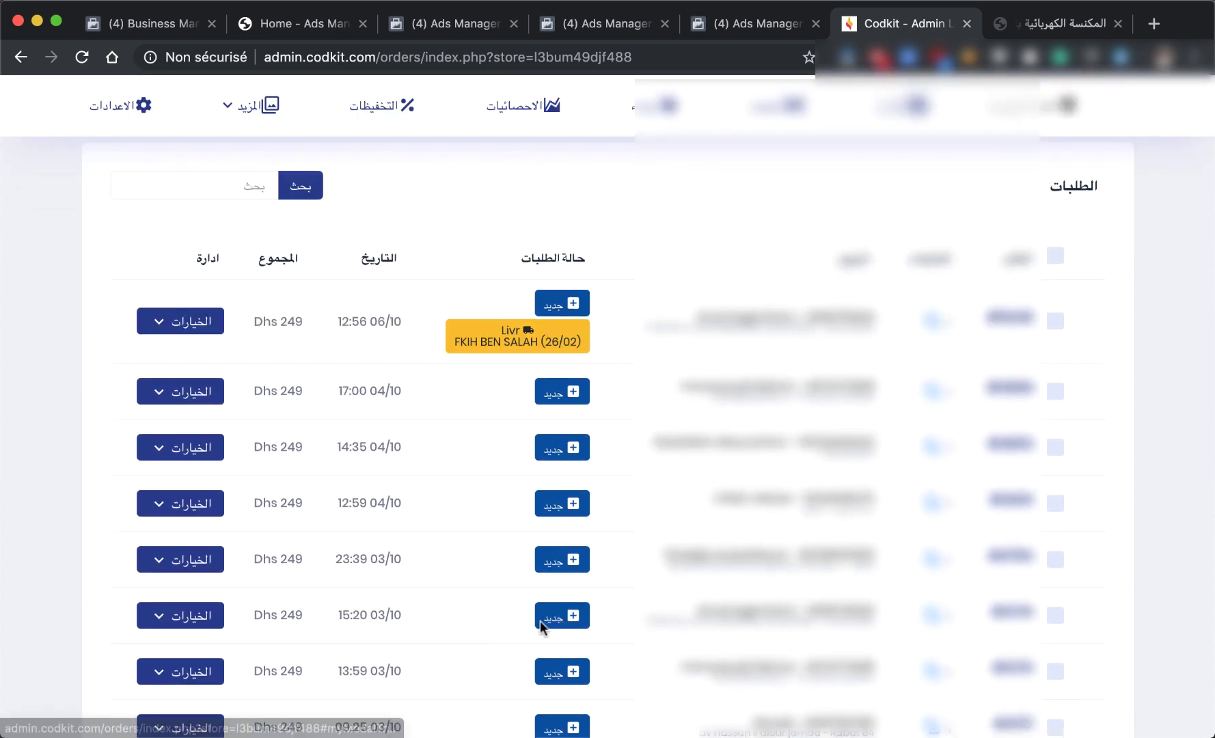
pyautogui.scroll(-2, 541, 625)
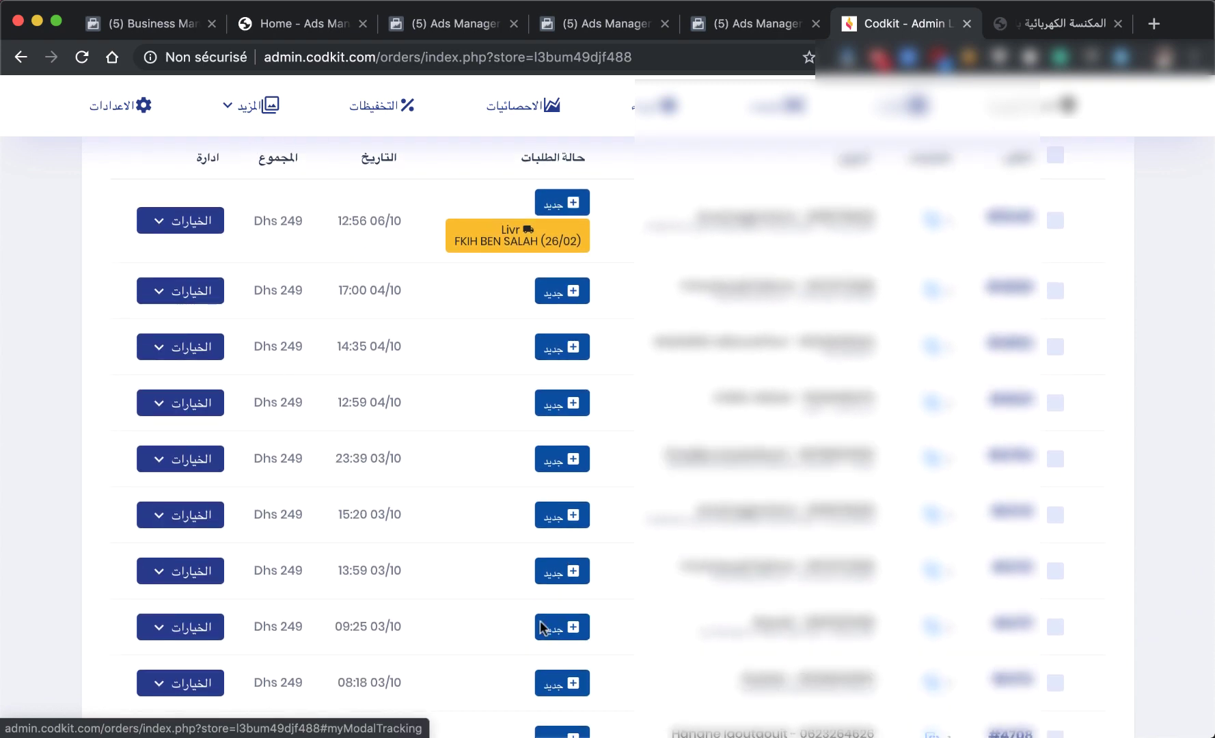
pyautogui.scroll(3, 541, 626)
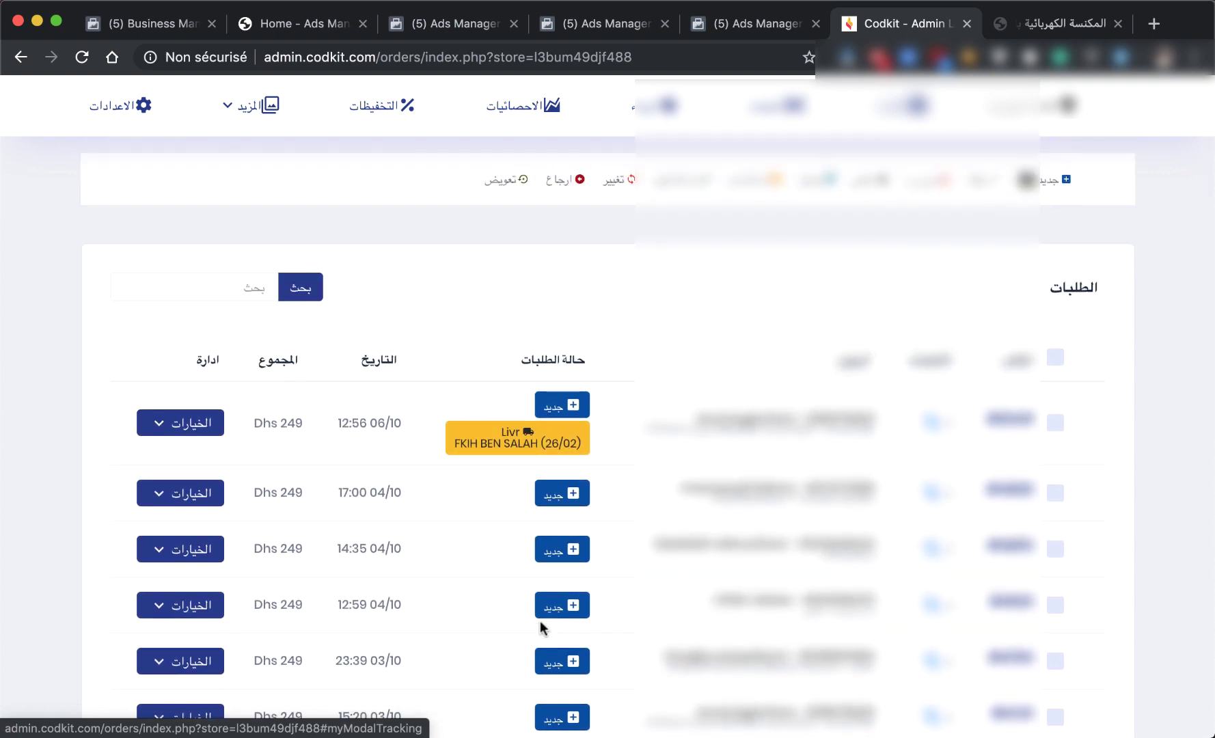
pyautogui.scroll(3, 539, 621)
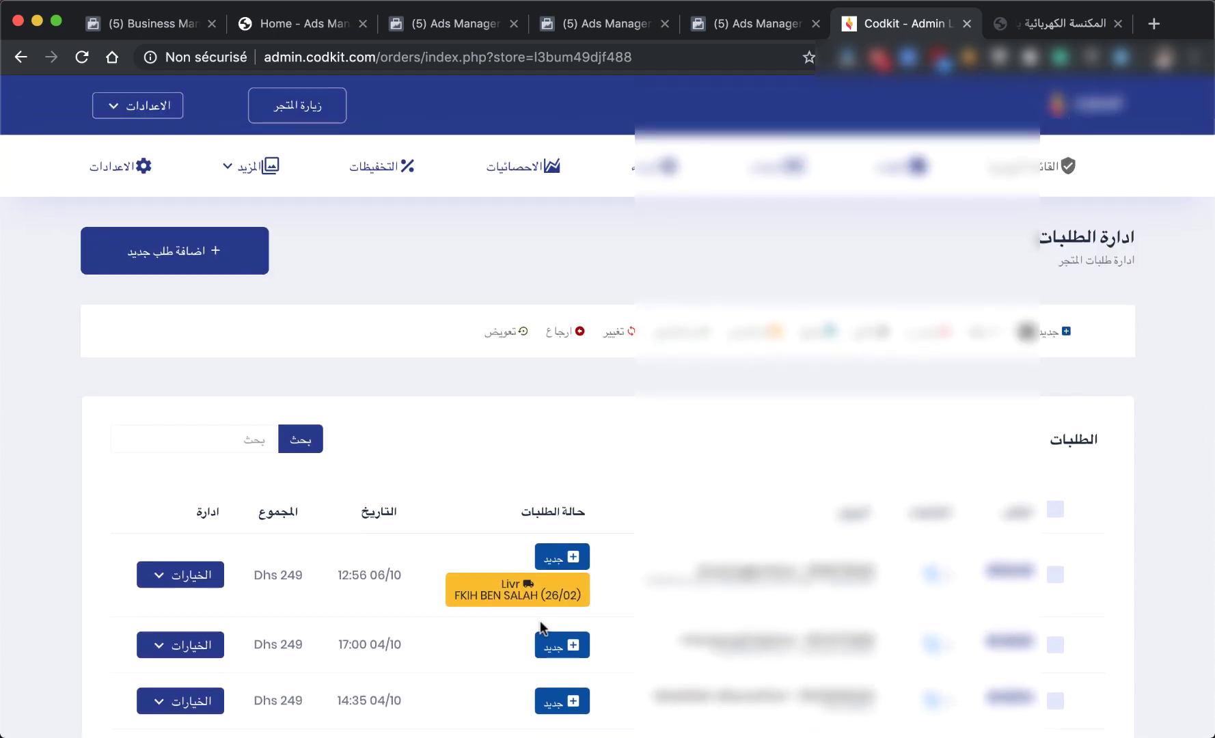